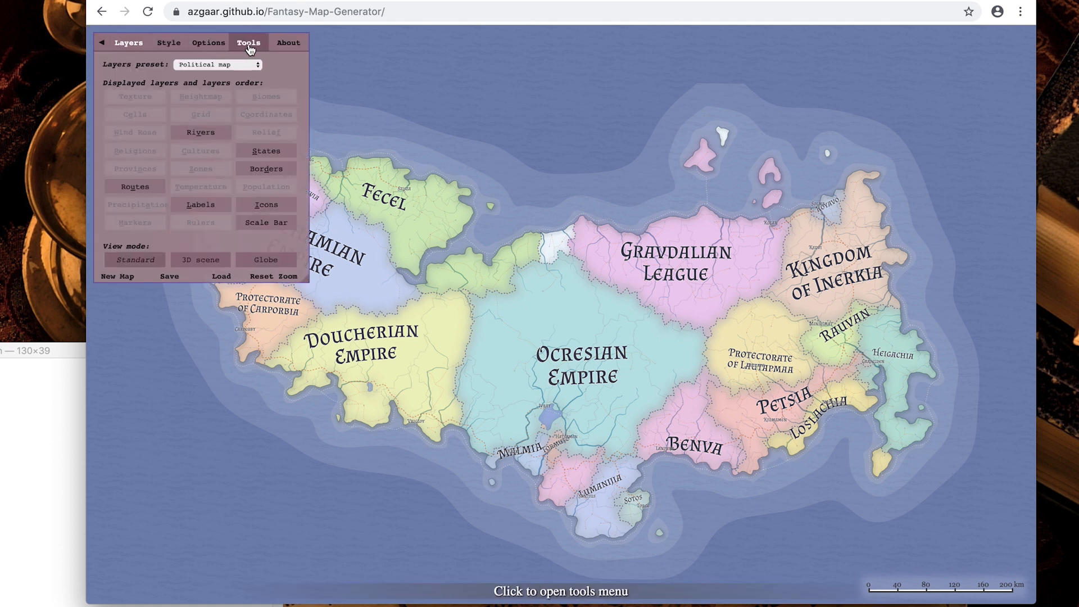
- Set the map size to 27% in the world configuration and close the dialog
{"action": "left_click", "coordinate": [251, 50]}
{"action": "left_click", "coordinate": [209, 45]}
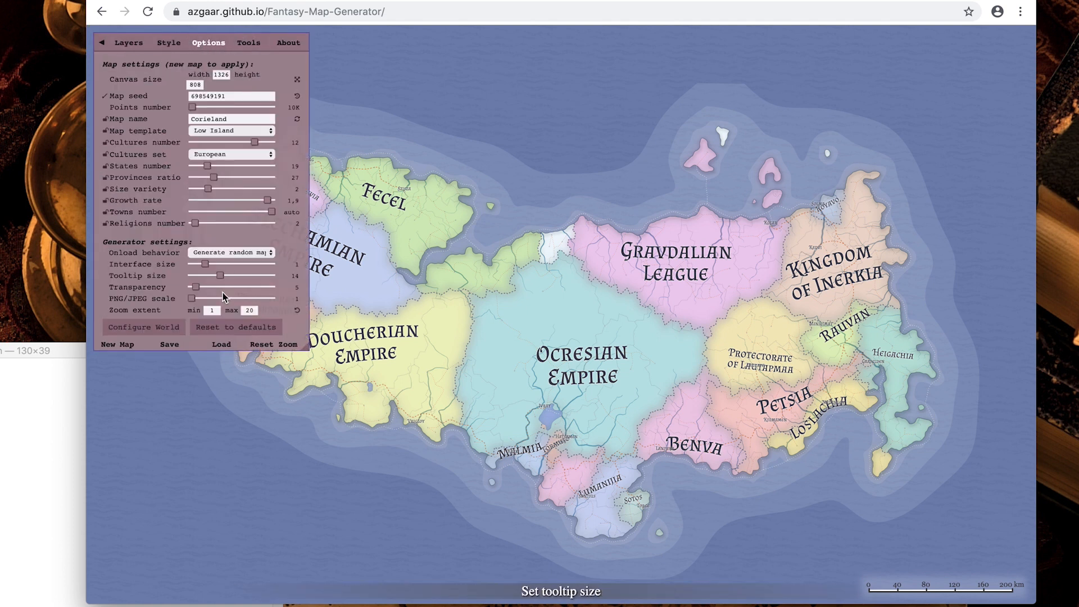
{"action": "left_click", "coordinate": [165, 331]}
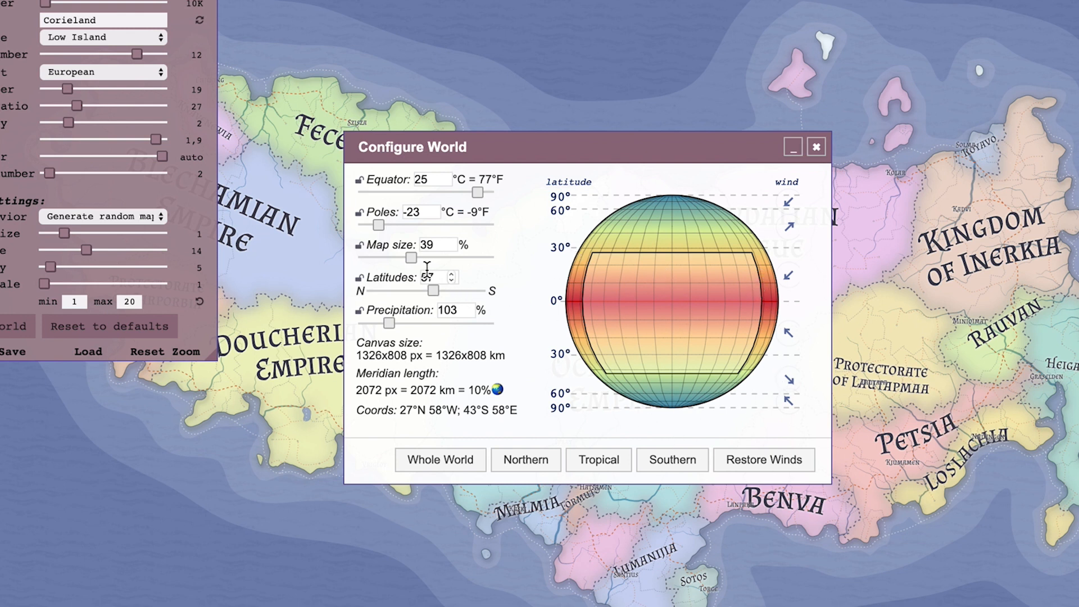
{"action": "left_click_drag", "start_coordinate": [412, 258], "coordinate": [395, 259]}
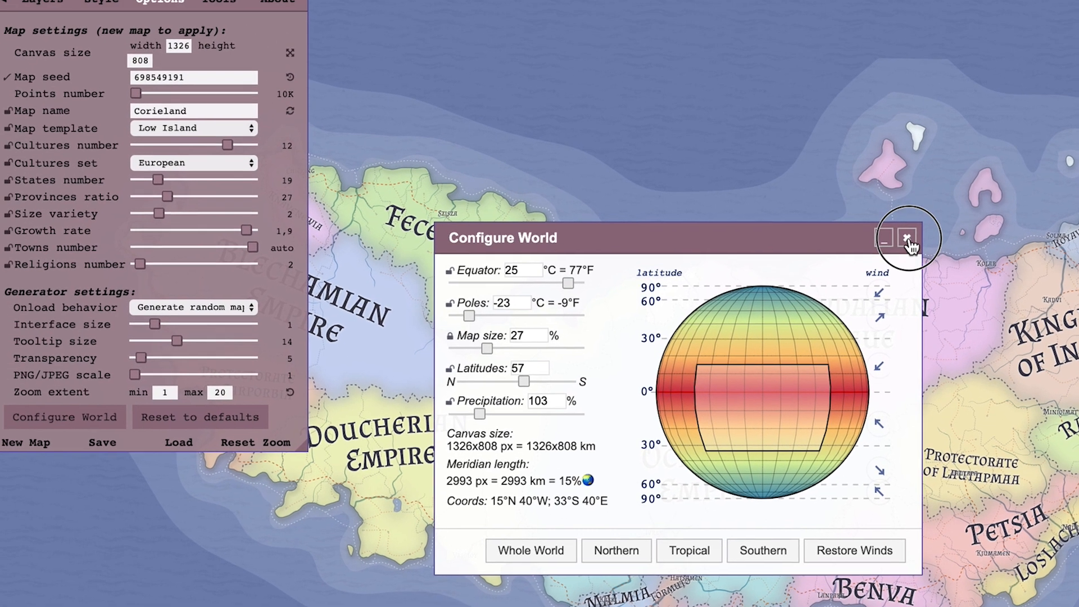
{"action": "left_click", "coordinate": [824, 154]}
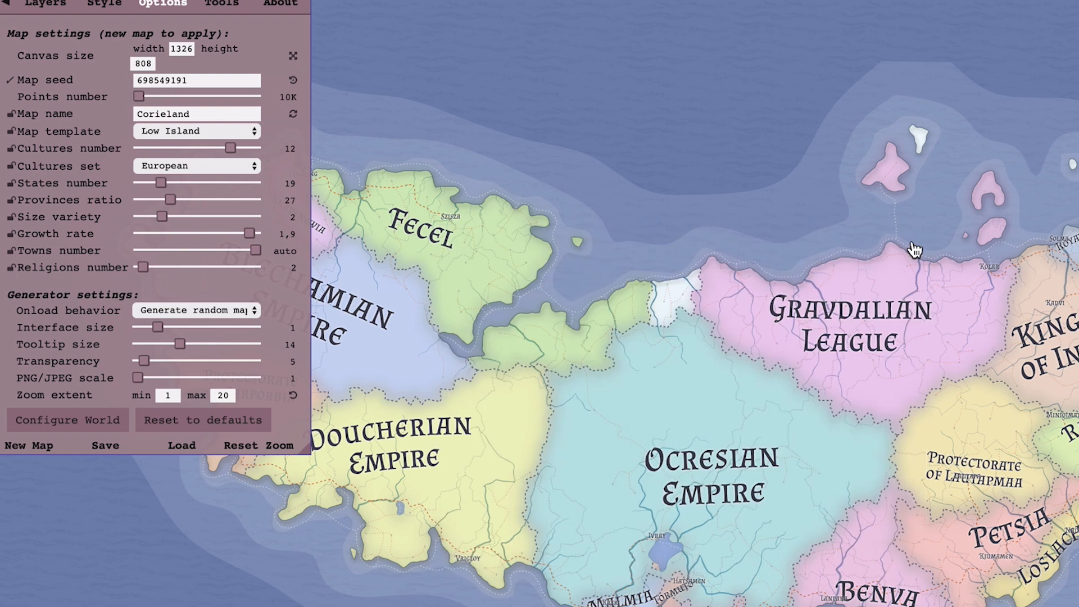
- Save the map in .map format and export its cells, routes, rivers and markers as GeoJSON data
{"action": "left_click", "coordinate": [110, 449]}
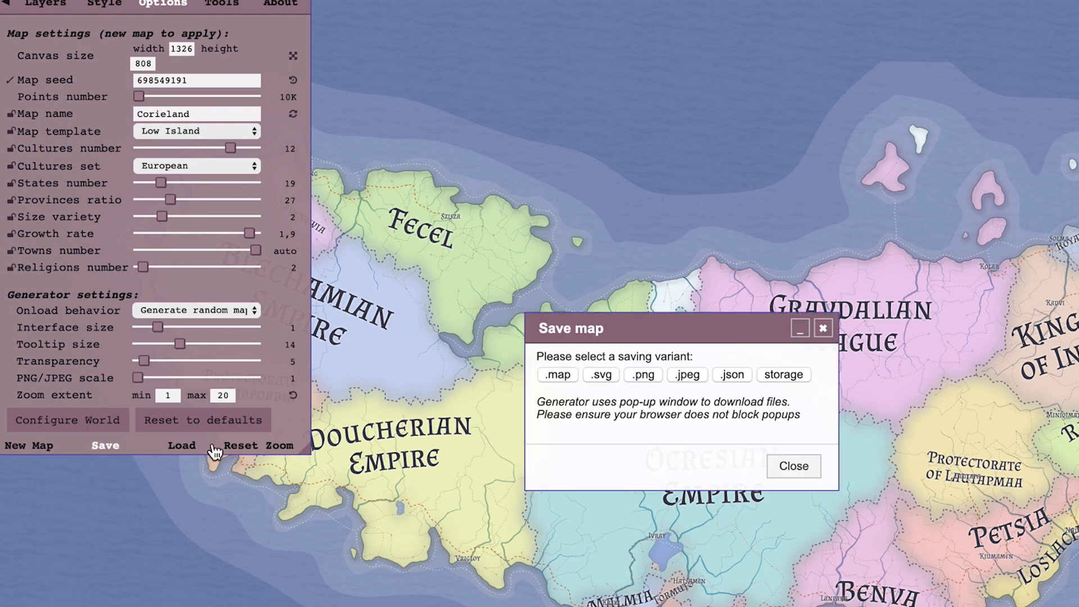
{"action": "left_click", "coordinate": [557, 377]}
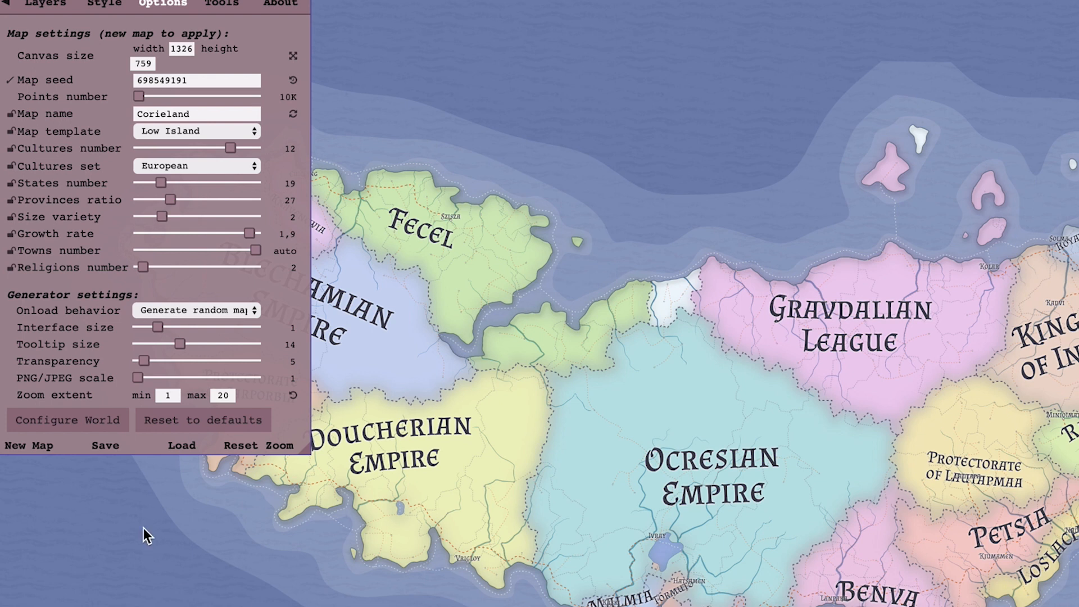
{"action": "left_click", "coordinate": [106, 447]}
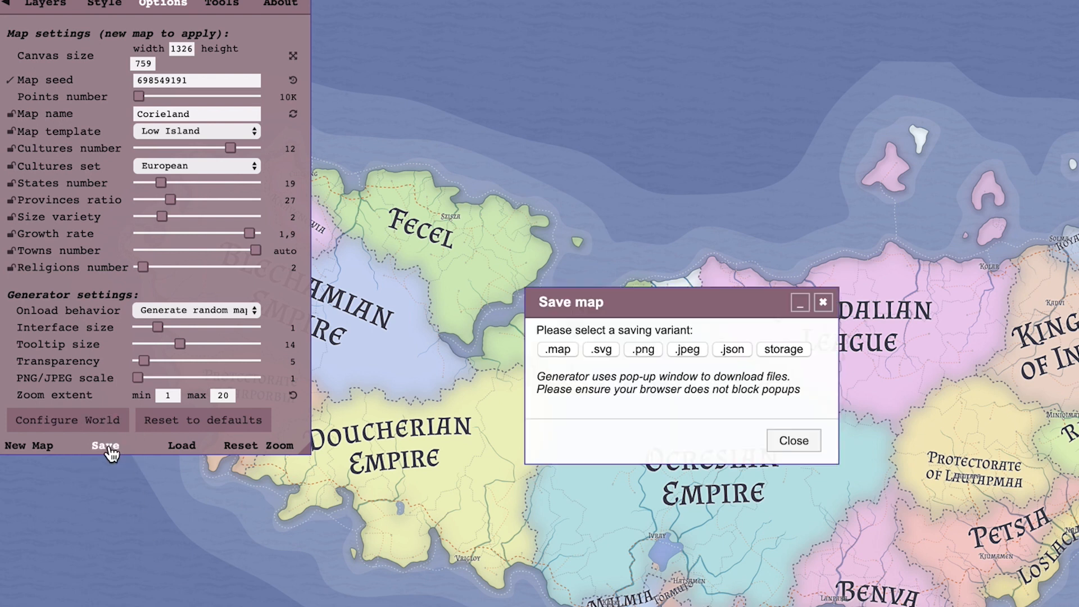
{"action": "left_click", "coordinate": [732, 350]}
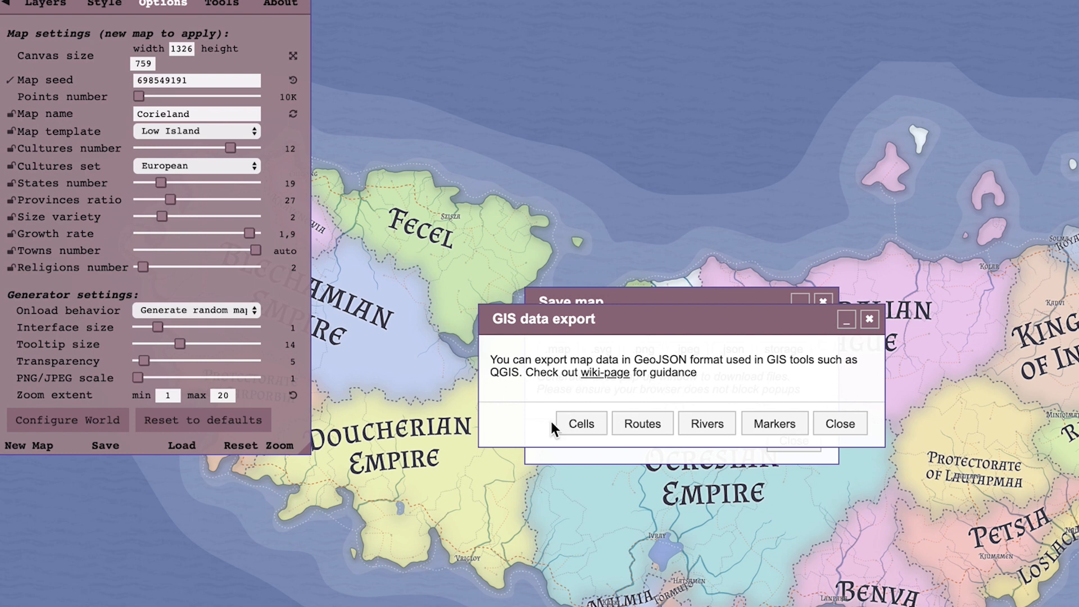
{"action": "left_click", "coordinate": [579, 428]}
{"action": "left_click", "coordinate": [639, 426]}
{"action": "left_click", "coordinate": [708, 428]}
{"action": "left_click", "coordinate": [770, 433]}
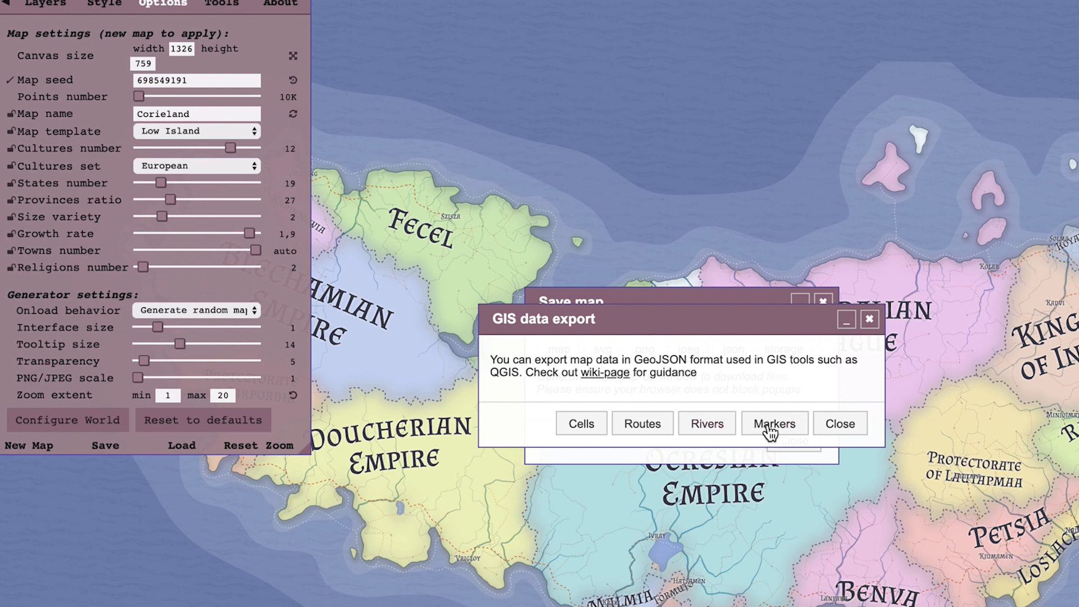
{"action": "left_click", "coordinate": [842, 428]}
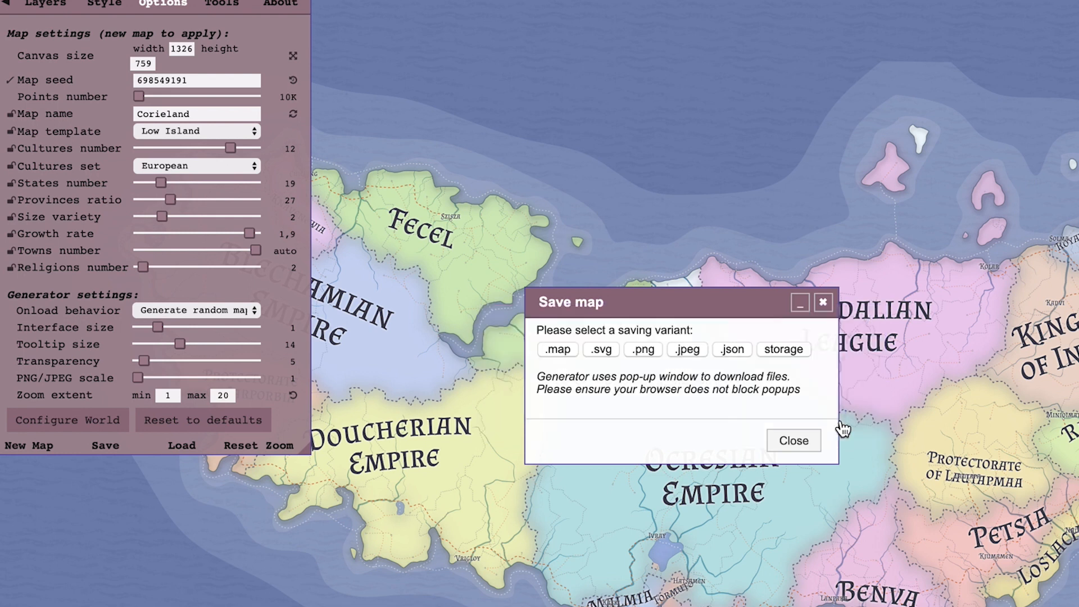
{"action": "left_click", "coordinate": [793, 440]}
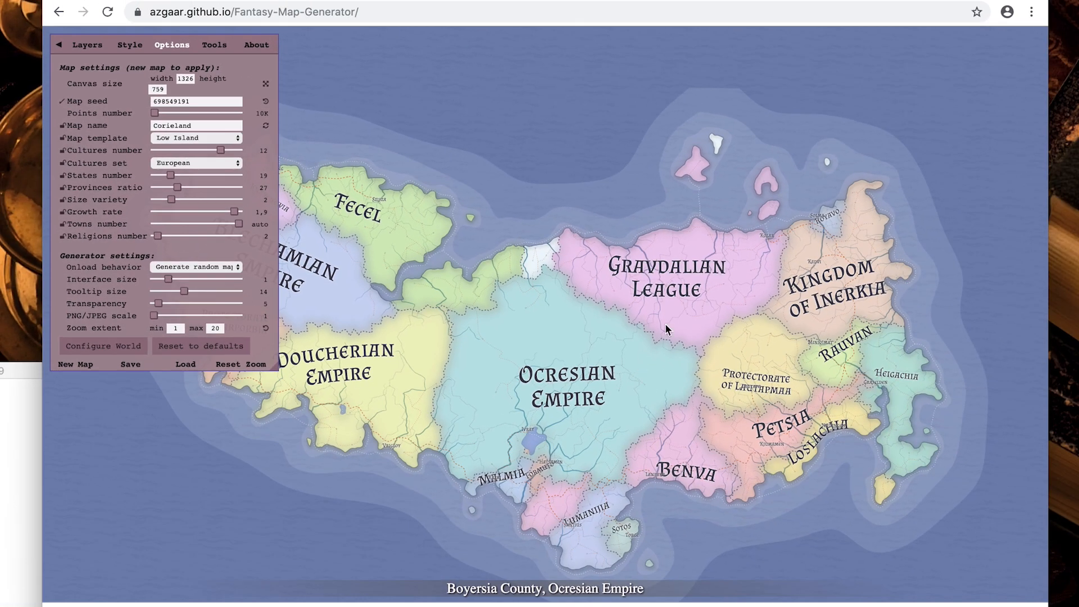
- Save the burgs data as a CSV file from the Burgs Overview and close the overview
{"action": "left_click", "coordinate": [207, 55]}
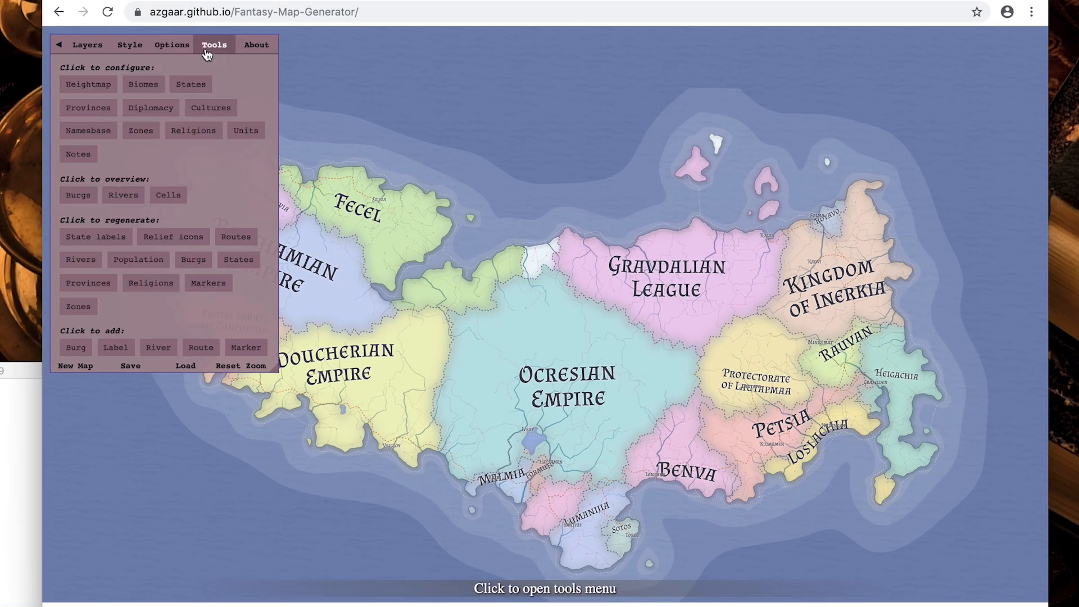
{"action": "left_click", "coordinate": [78, 197]}
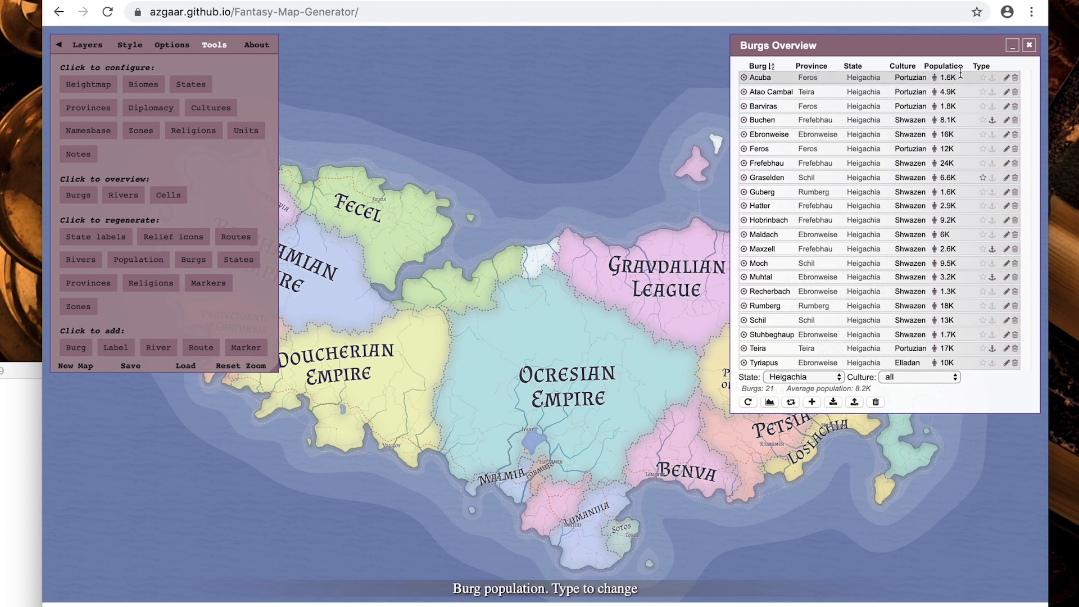
{"action": "left_click", "coordinate": [834, 402]}
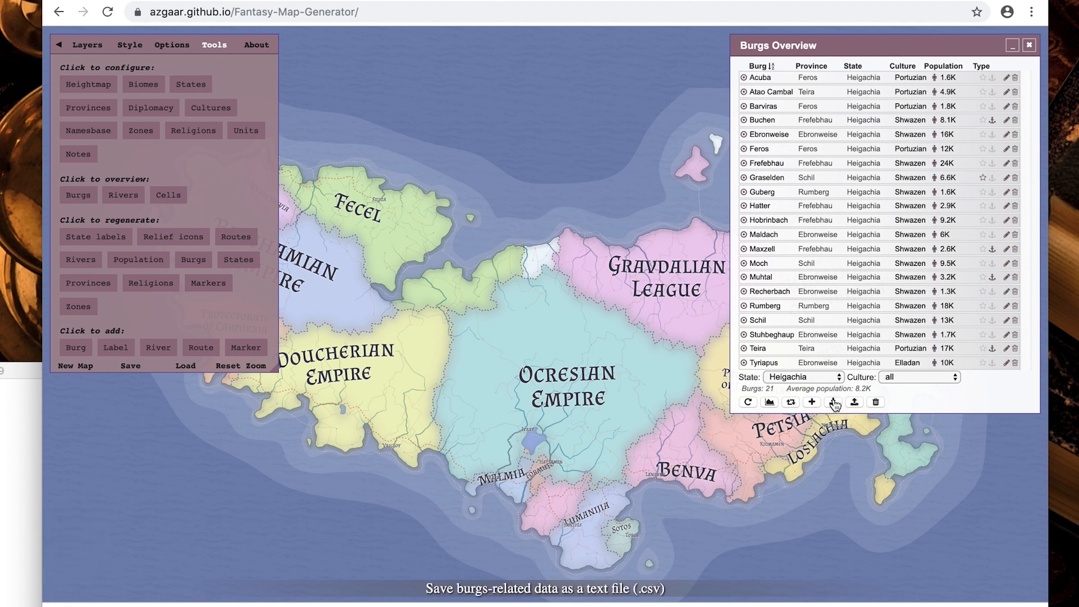
{"action": "left_click", "coordinate": [1030, 48]}
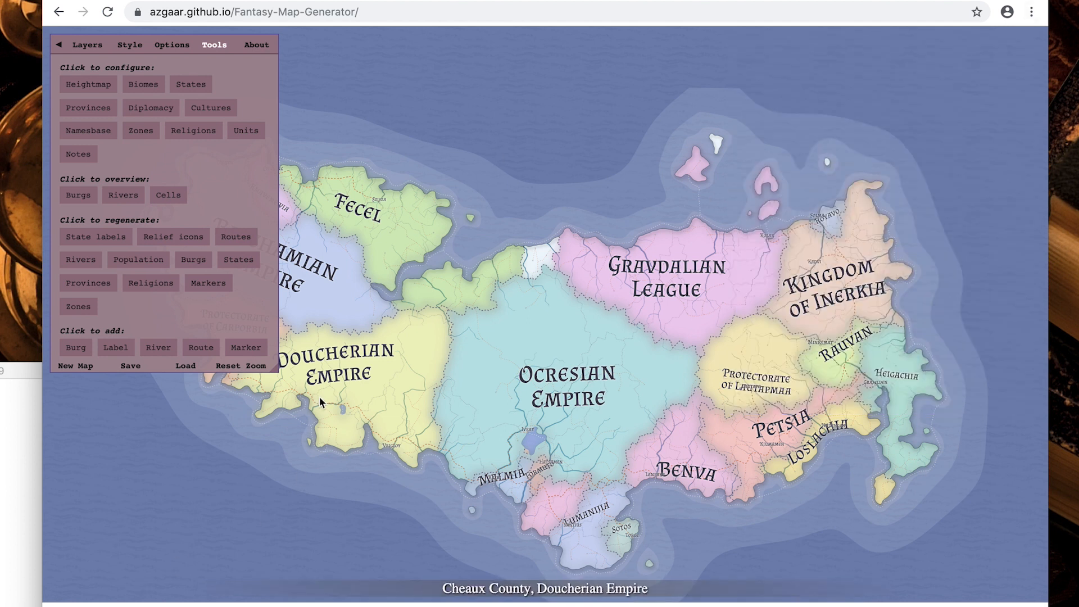
- Save the rivers data as a CSV file from the Rivers Overview and close the overview
{"action": "left_click", "coordinate": [126, 195]}
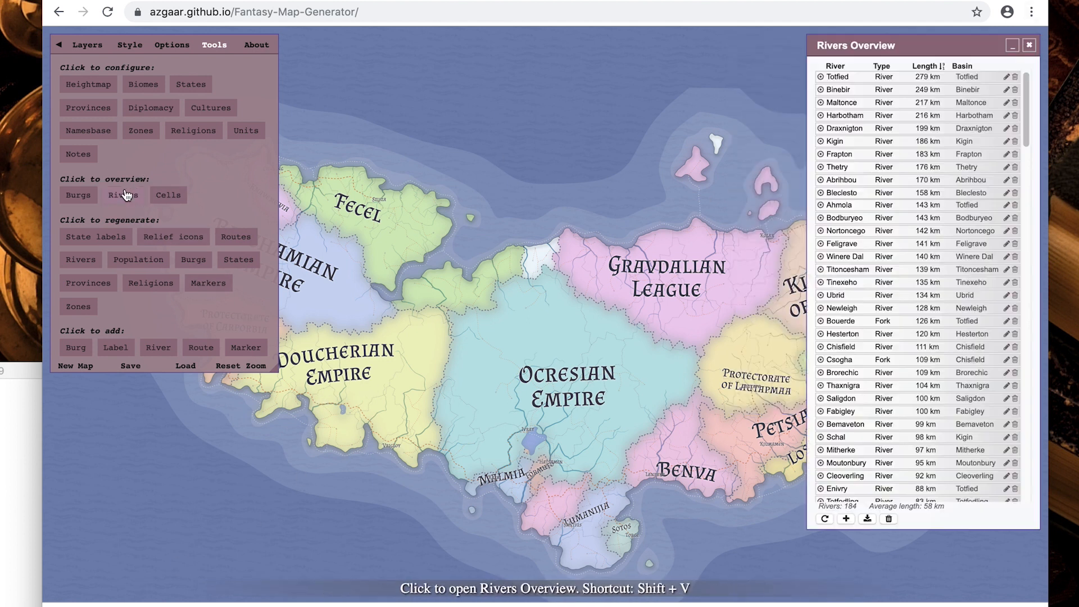
{"action": "left_click", "coordinate": [867, 518]}
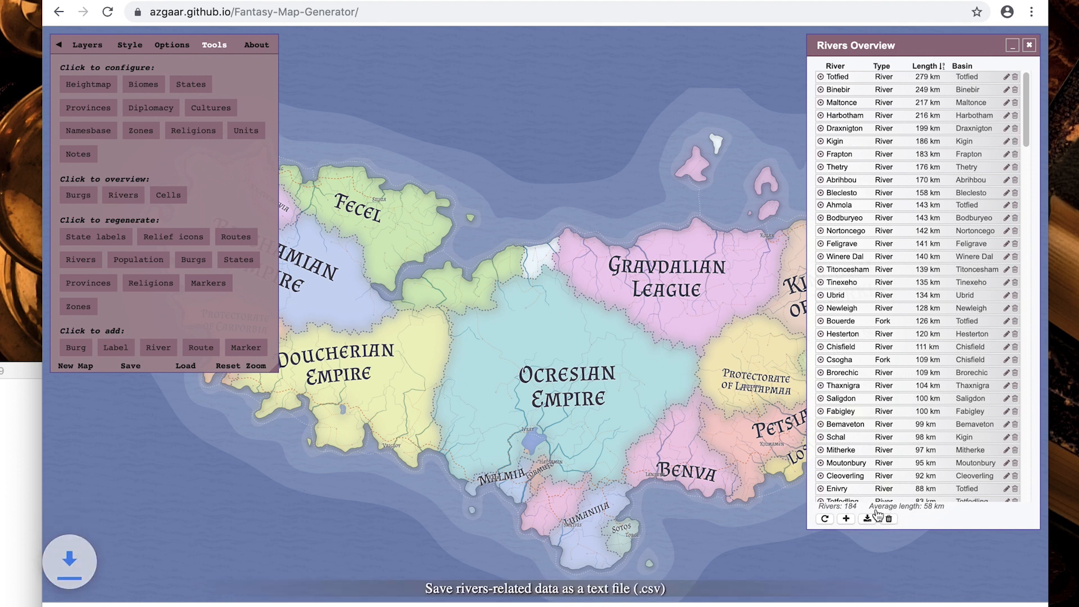
{"action": "left_click", "coordinate": [1031, 48]}
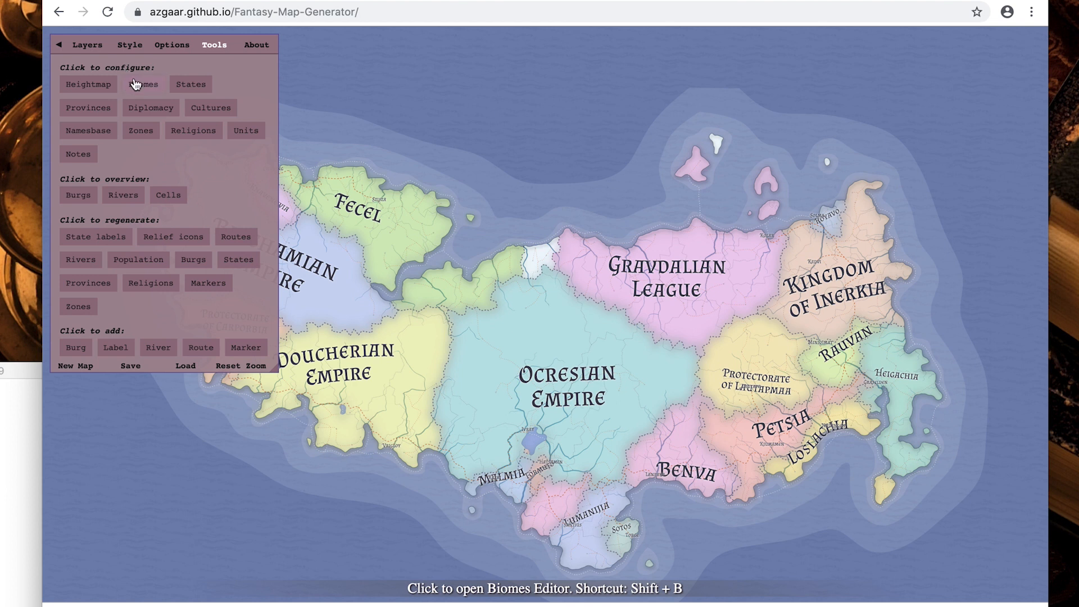
- Save the biomes data and the states data as CSV files from their editors
{"action": "left_click", "coordinate": [135, 84]}
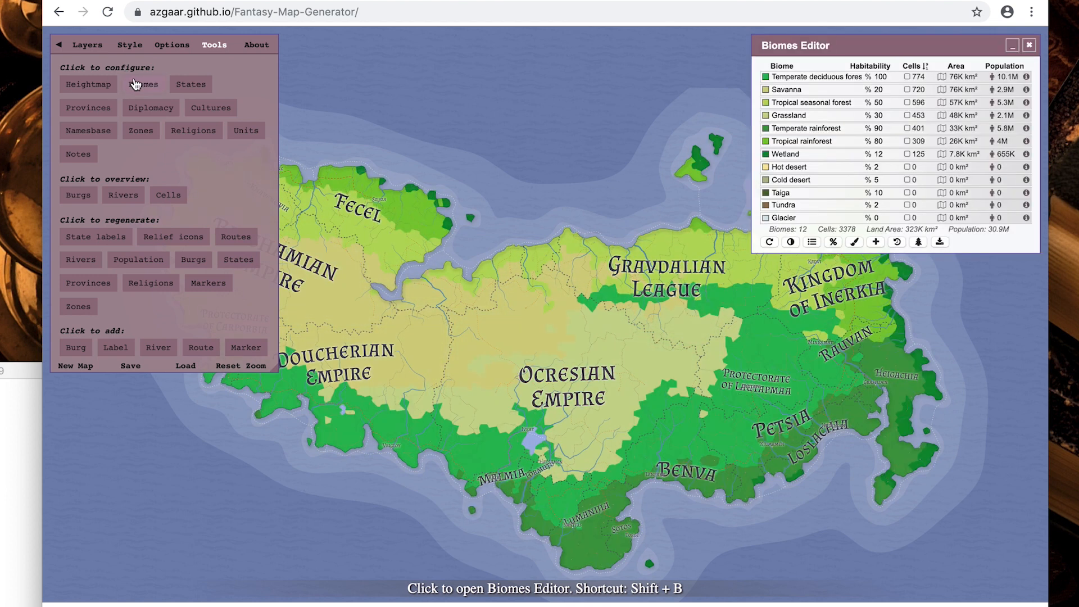
{"action": "left_click", "coordinate": [940, 243]}
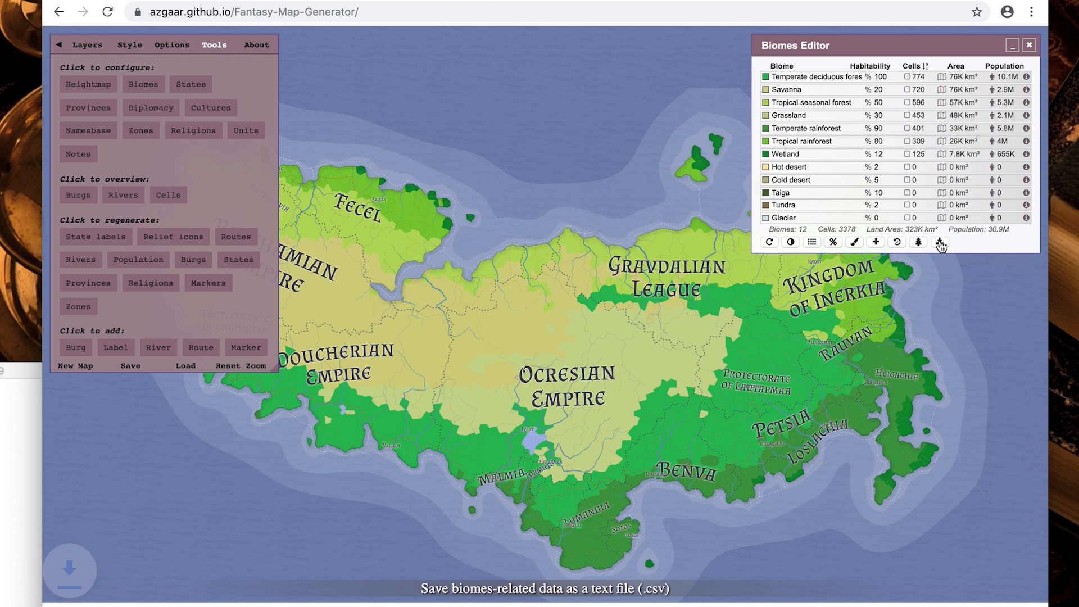
{"action": "left_click", "coordinate": [175, 91]}
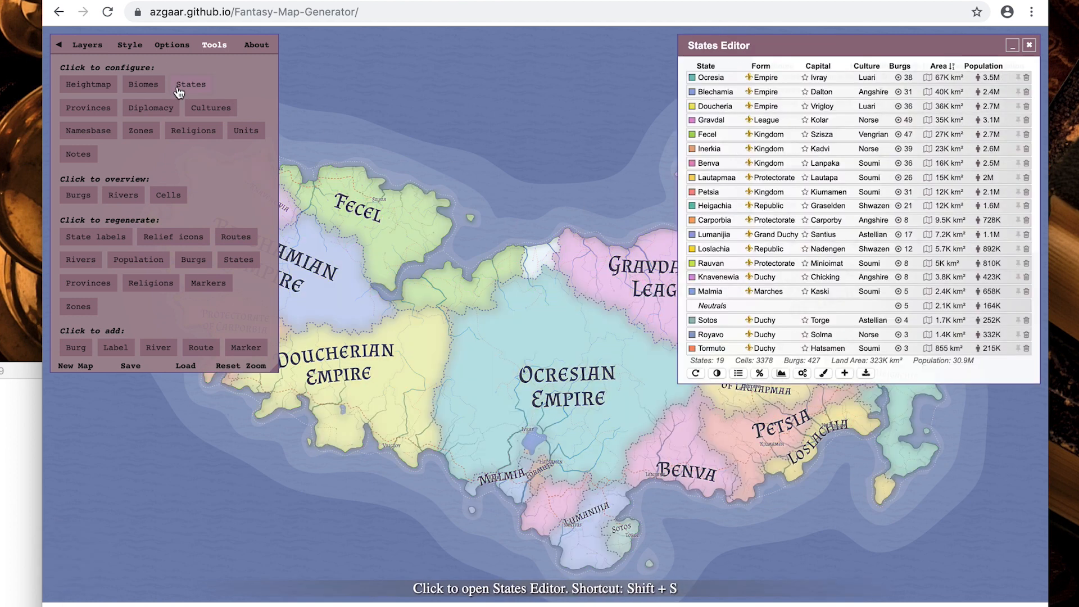
{"action": "left_click", "coordinate": [865, 377]}
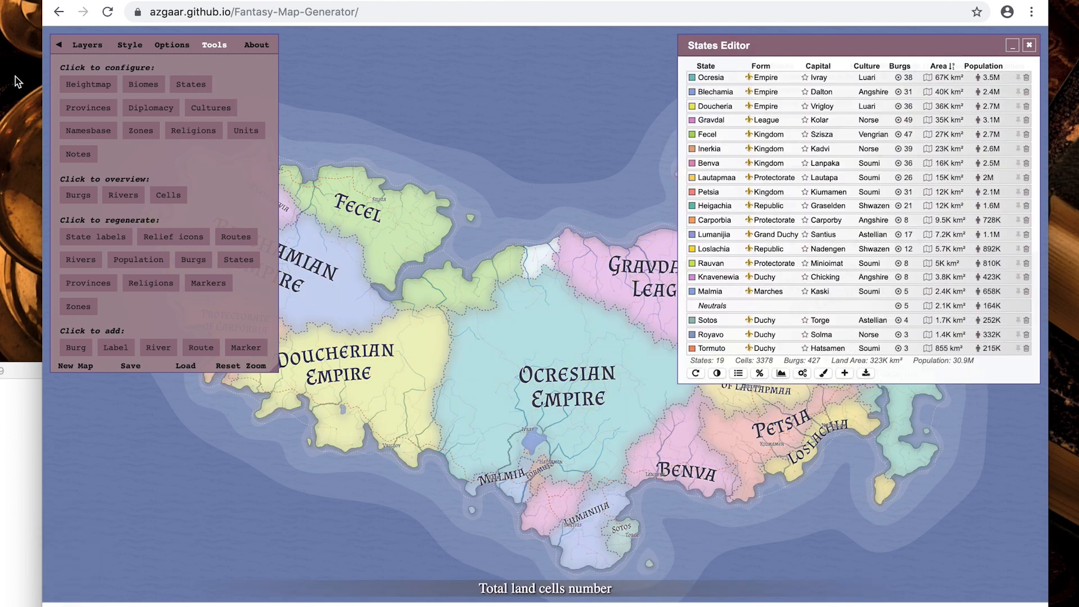
- Close the States Editor and save the provinces data as a CSV file from the Provinces Editor
{"action": "left_click", "coordinate": [102, 110]}
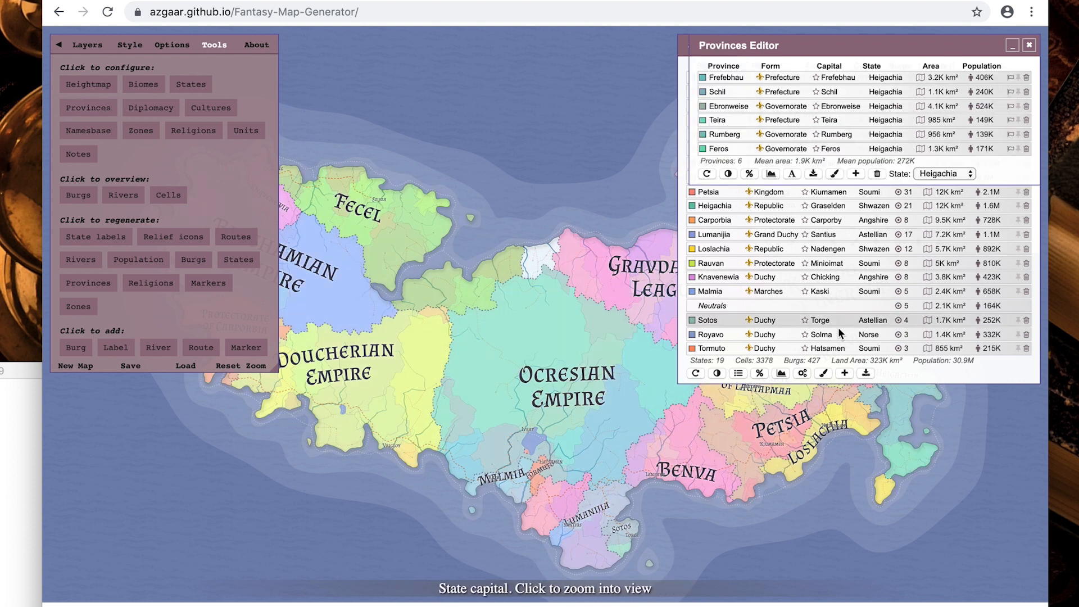
{"action": "left_click", "coordinate": [1029, 47]}
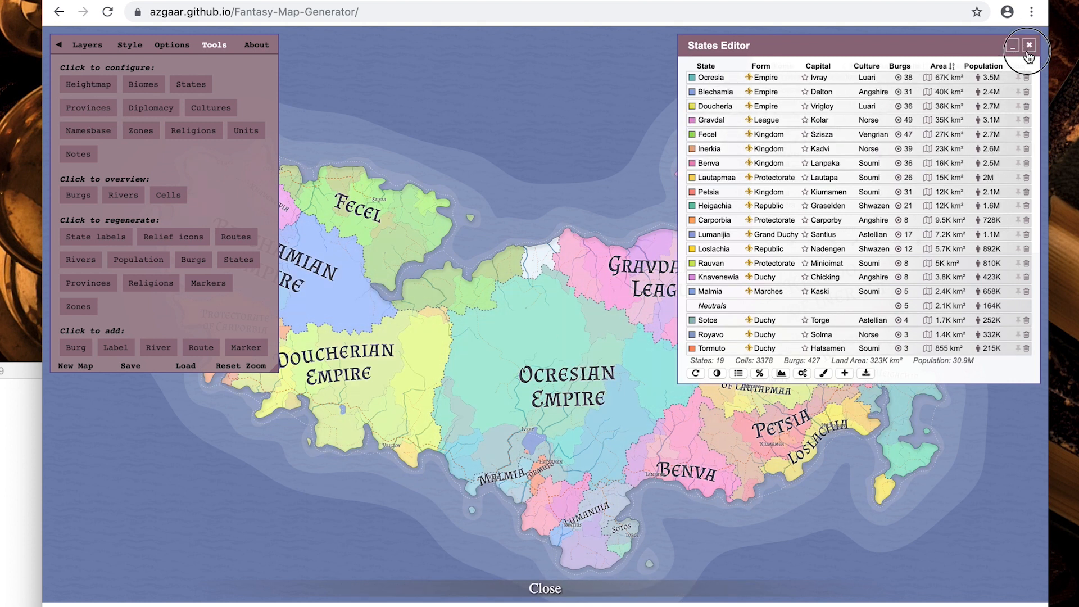
{"action": "left_click", "coordinate": [1029, 46]}
{"action": "left_click", "coordinate": [1030, 46]}
{"action": "left_click", "coordinate": [84, 108]}
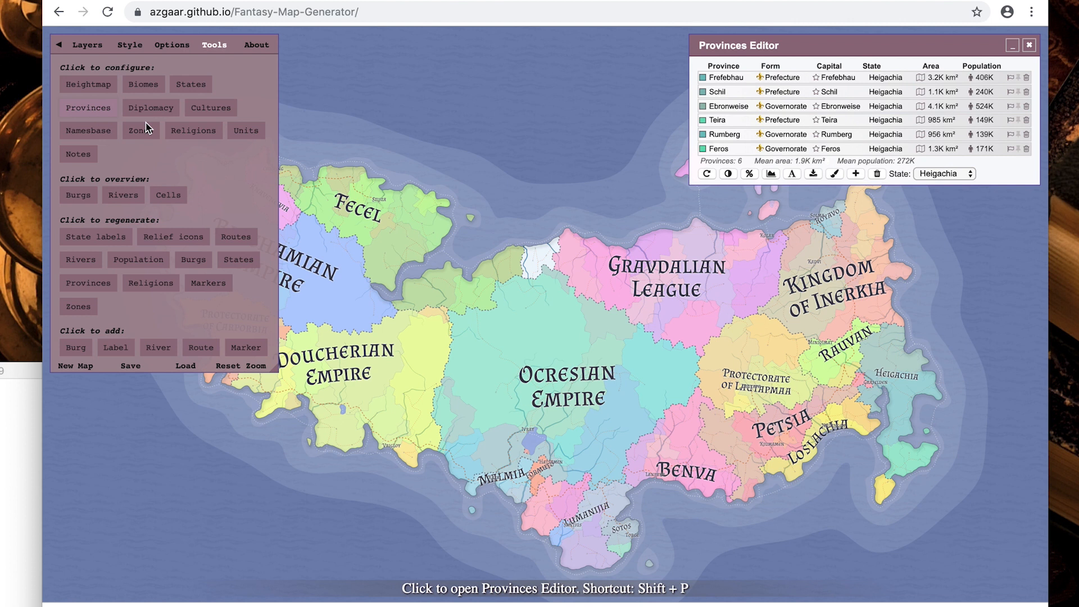
{"action": "left_click", "coordinate": [814, 176]}
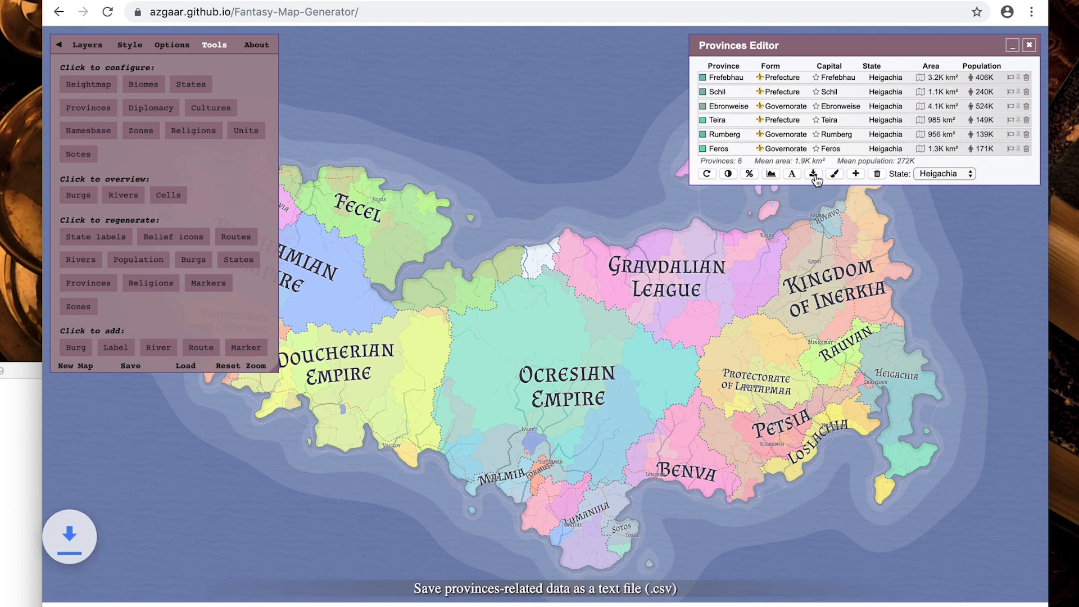
- Open the Diplomacy Editor and download the cultures data from the Cultures Editor
{"action": "left_click", "coordinate": [153, 108]}
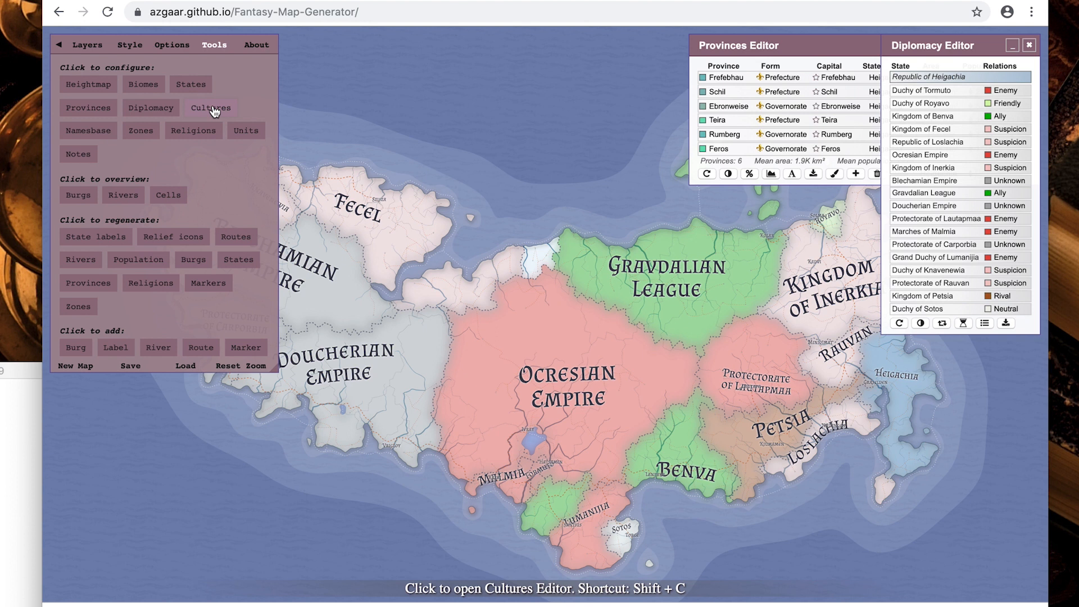
{"action": "left_click", "coordinate": [213, 109]}
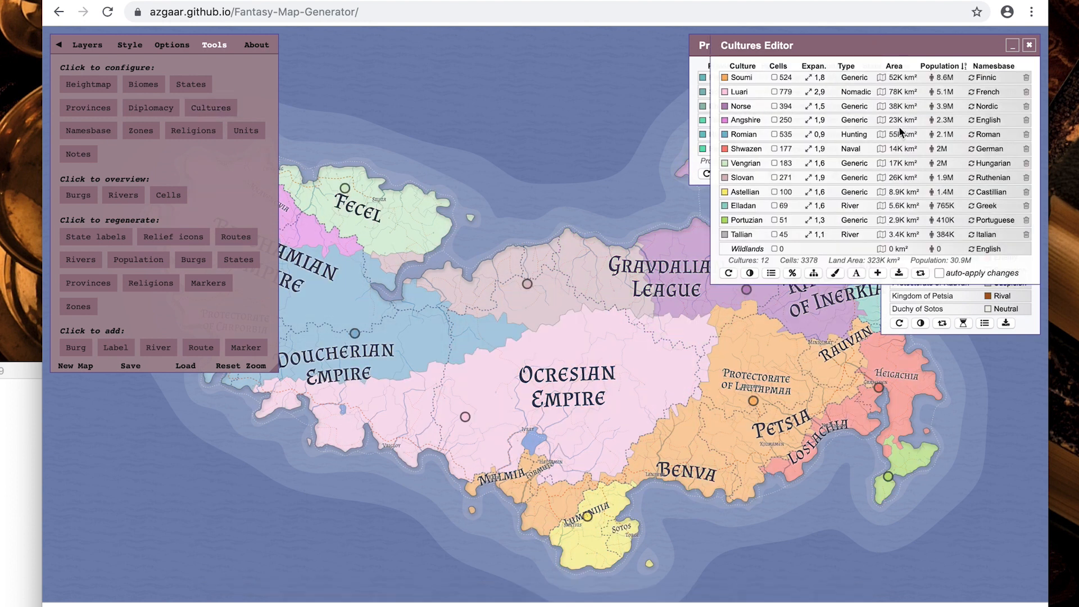
{"action": "left_click", "coordinate": [899, 275]}
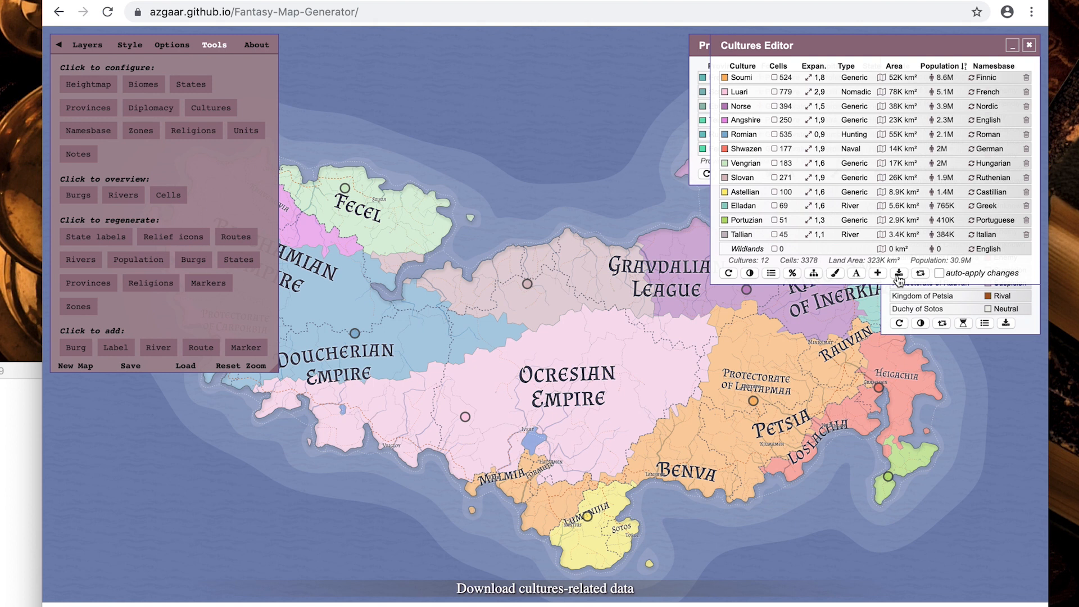
- Download the religions data and the zones data from their editors
{"action": "left_click", "coordinate": [186, 131]}
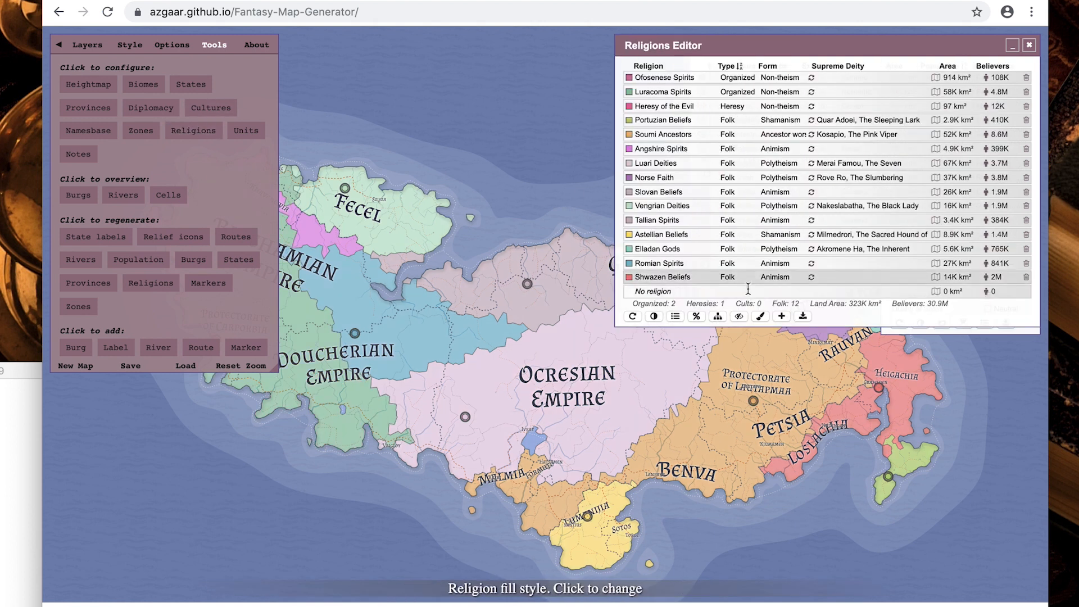
{"action": "left_click", "coordinate": [804, 317]}
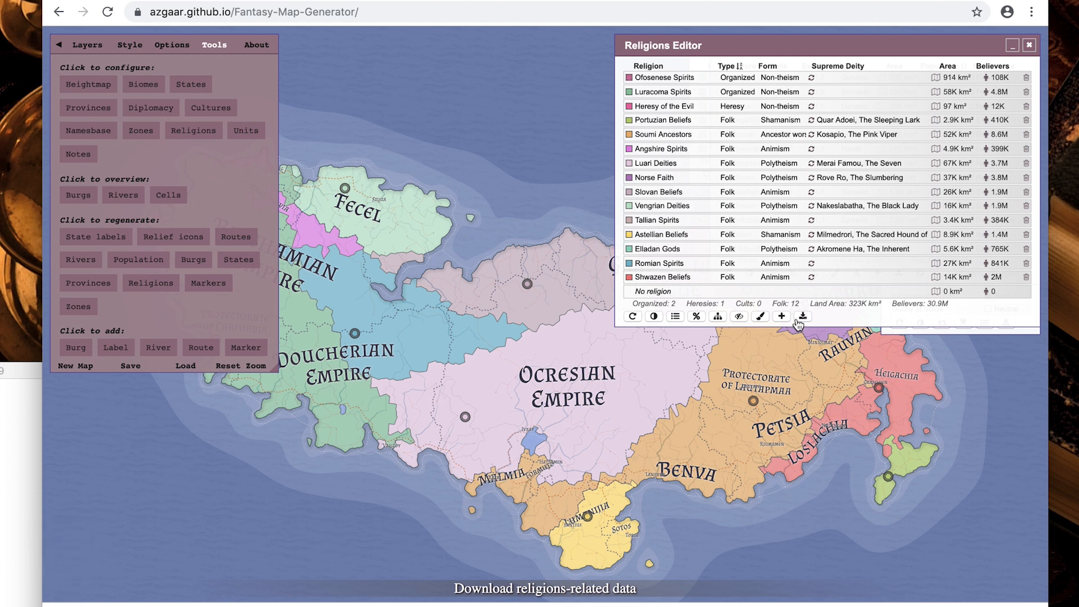
{"action": "left_click", "coordinate": [134, 135]}
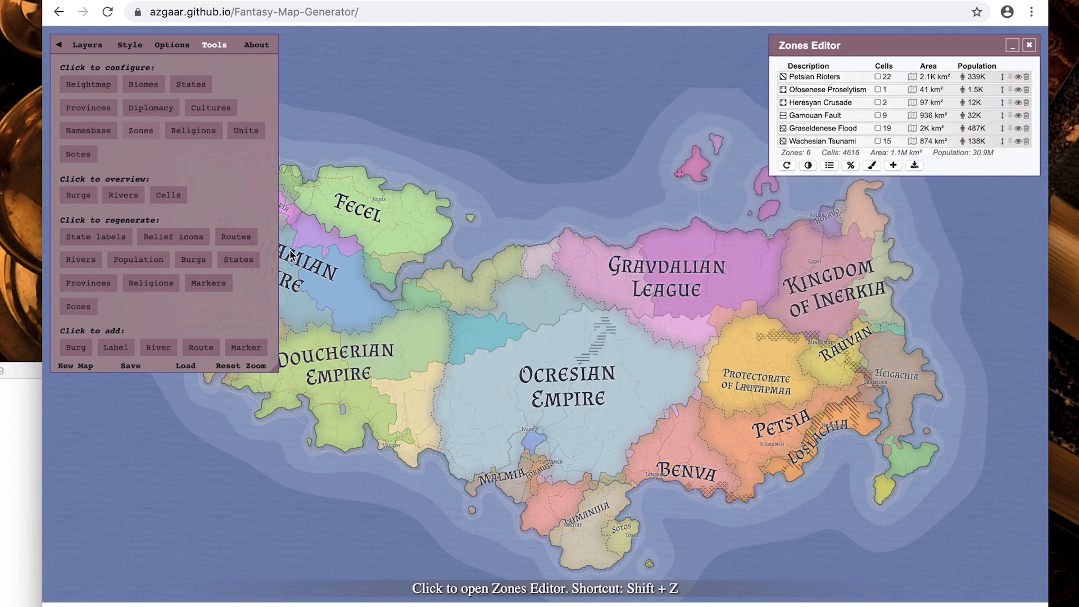
{"action": "left_click", "coordinate": [916, 166]}
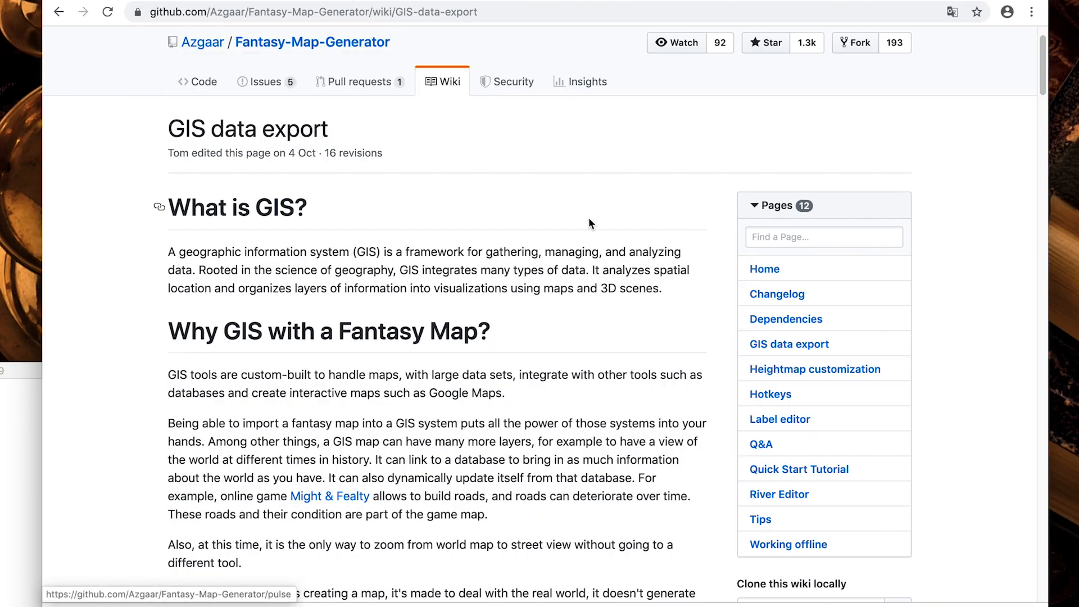
- Read the GIS data export wiki page down to the section on loading into QGIS
{"action": "scroll", "coordinate": [581, 213], "scroll_direction": "down", "scroll_amount": 10}
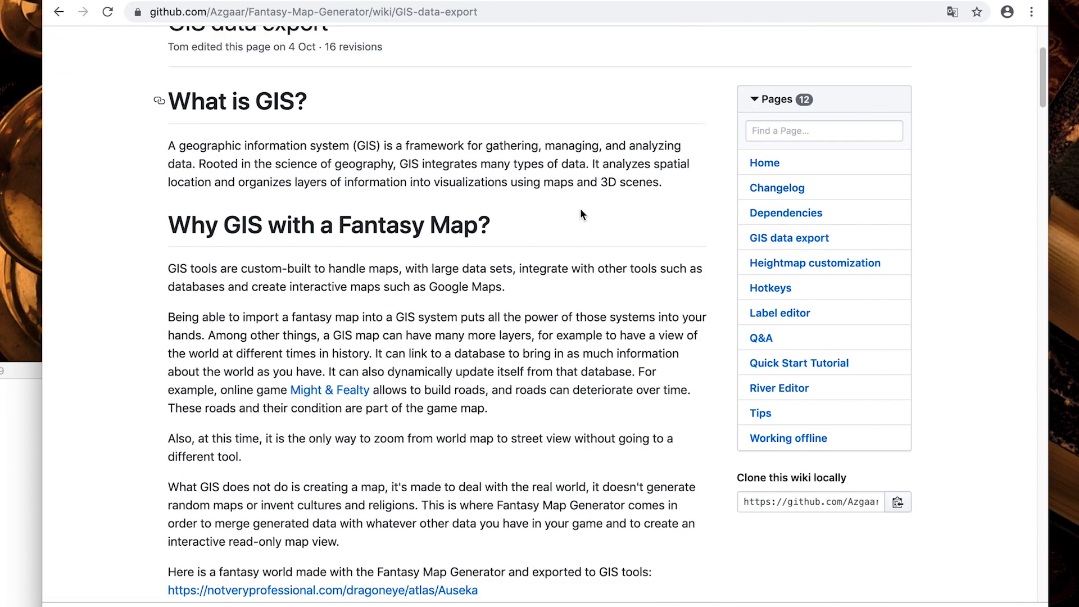
{"action": "scroll", "coordinate": [580, 208], "scroll_direction": "down", "scroll_amount": 2}
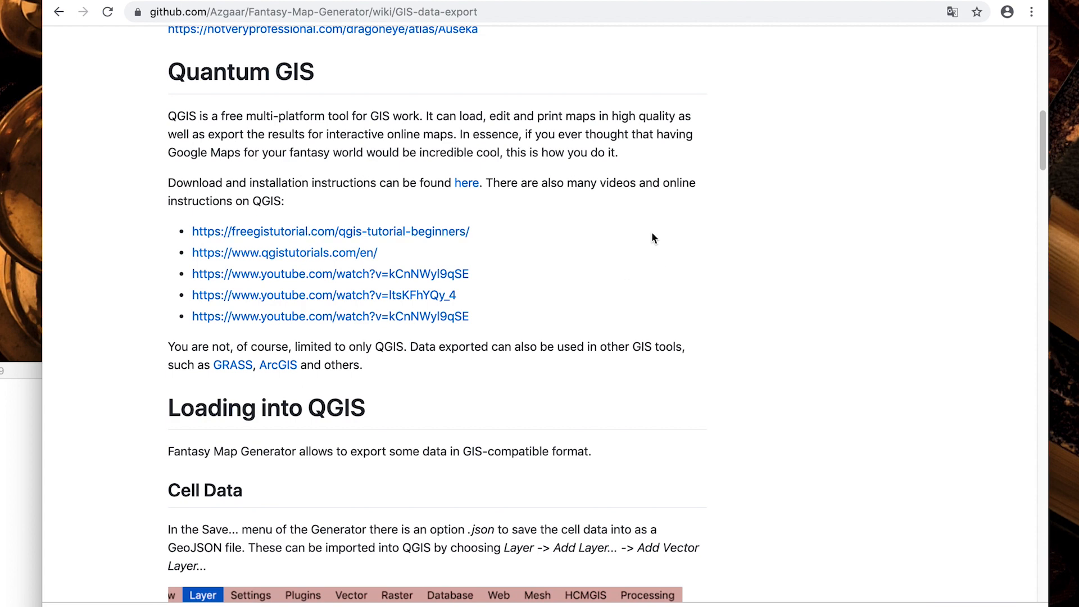
- Read the wiki's Cell Data section on importing the GeoJSON file and styling the biomes in QGIS
{"action": "scroll", "coordinate": [652, 231], "scroll_direction": "down", "scroll_amount": 13}
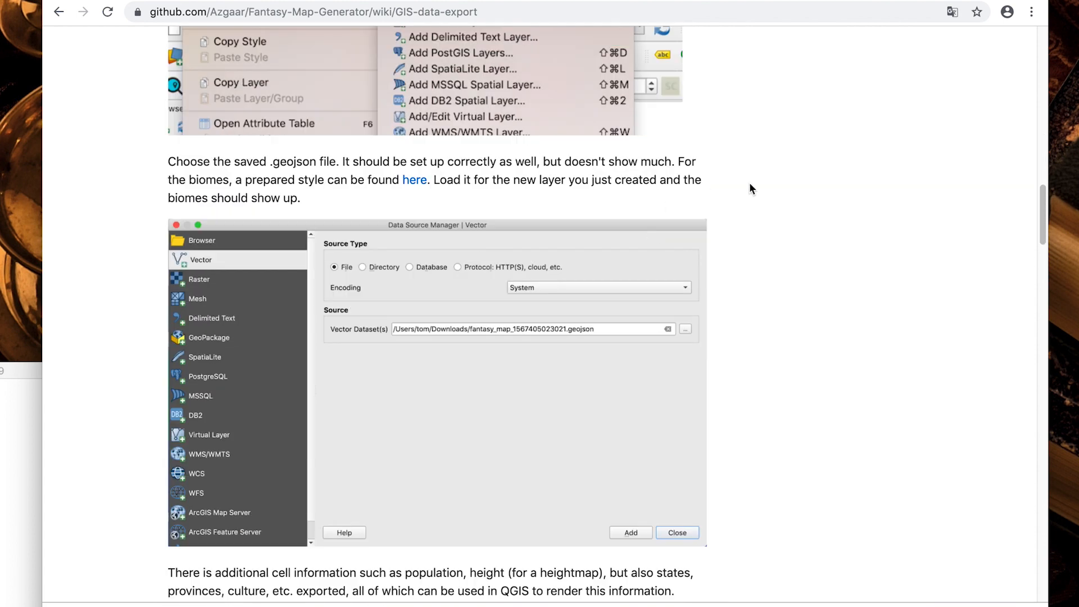
{"action": "scroll", "coordinate": [762, 190], "scroll_direction": "down", "scroll_amount": 8}
{"action": "scroll", "coordinate": [762, 193], "scroll_direction": "down", "scroll_amount": 7}
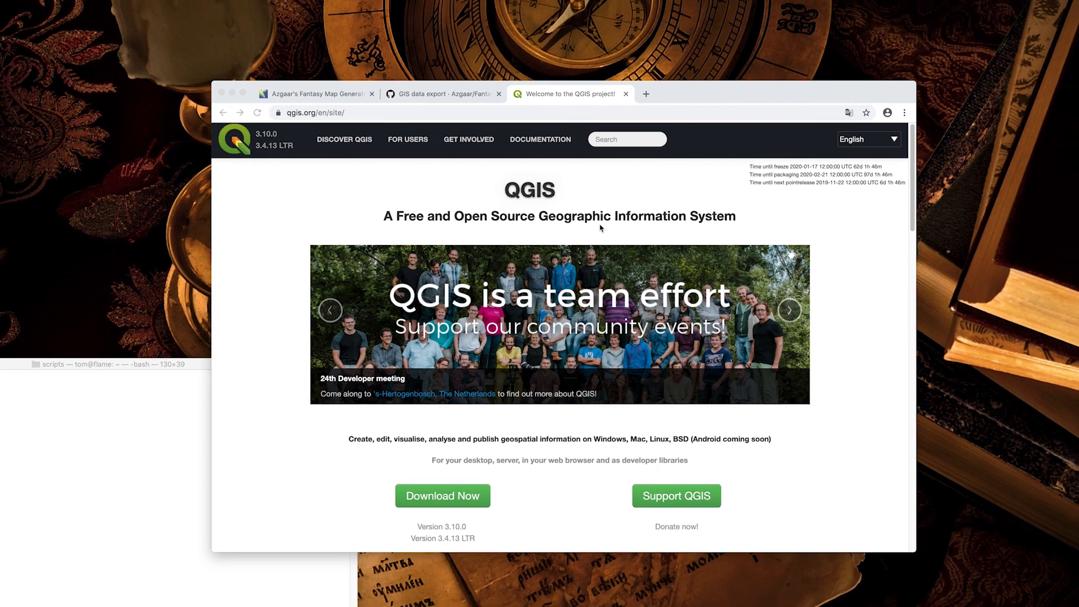
- Launch QGIS with an empty project from the desktop
{"action": "double_click", "coordinate": [328, 130]}
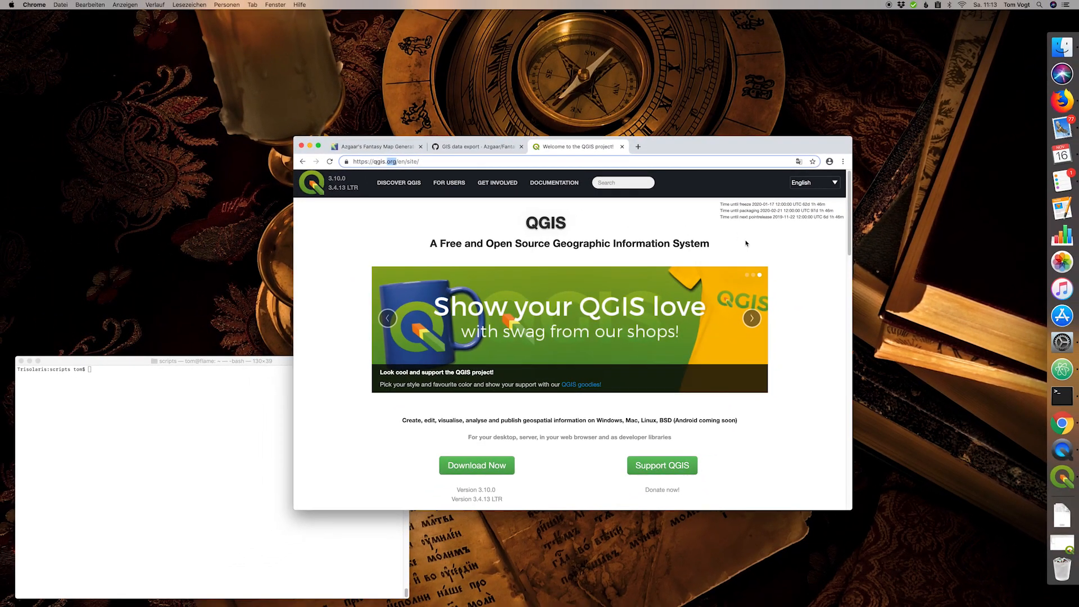
{"action": "left_click", "coordinate": [1063, 477]}
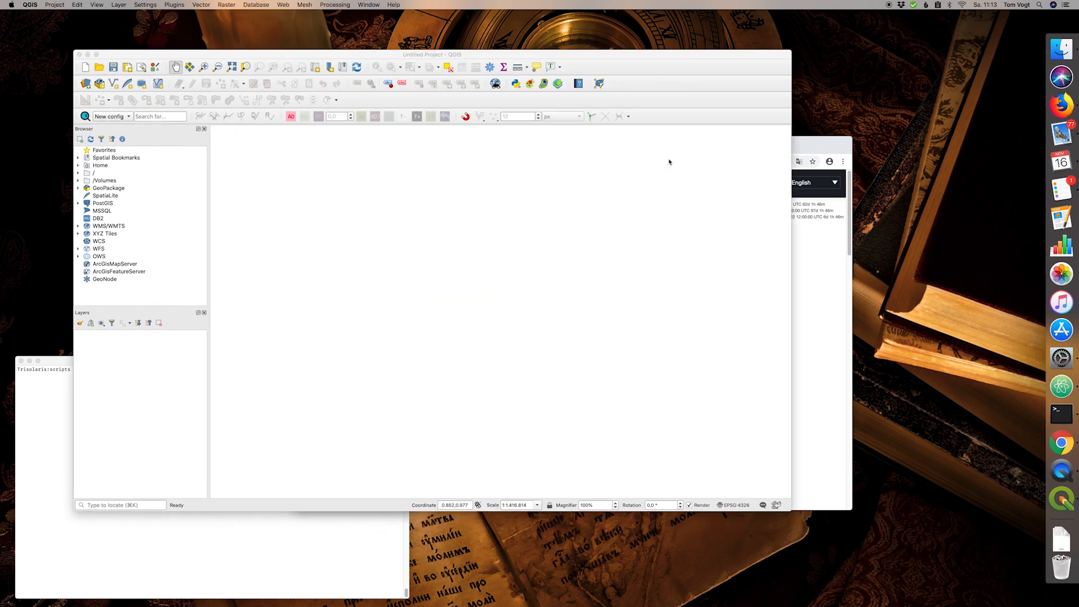
{"action": "left_click", "coordinate": [669, 162]}
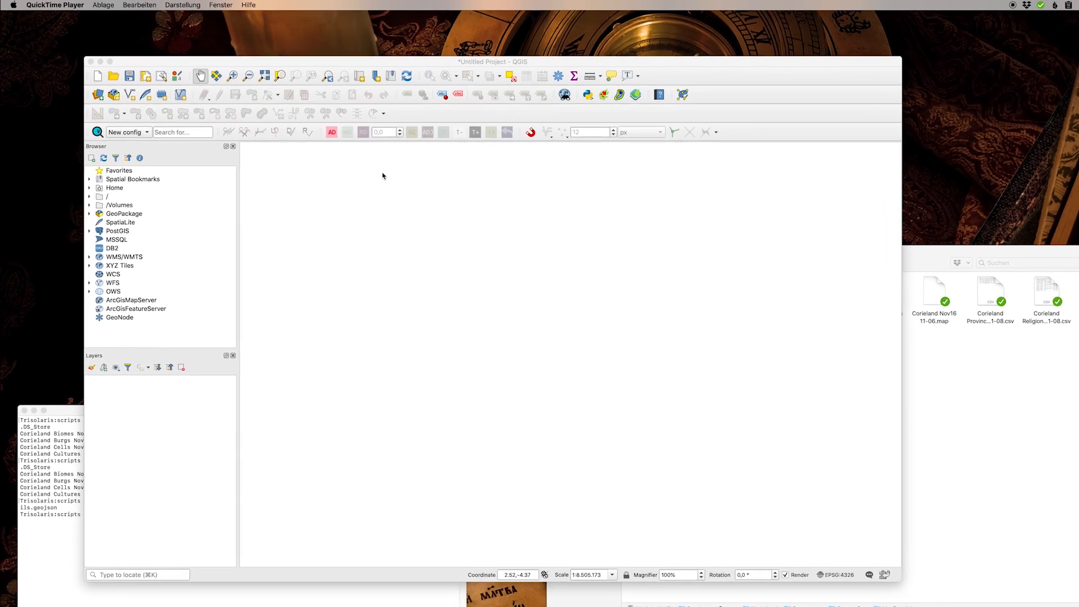
- Add Corieland Cells Nov16 11-06.geojson from the MapTutorial folder as a vector layer and close the Data Source Manager
{"action": "left_click", "coordinate": [276, 64]}
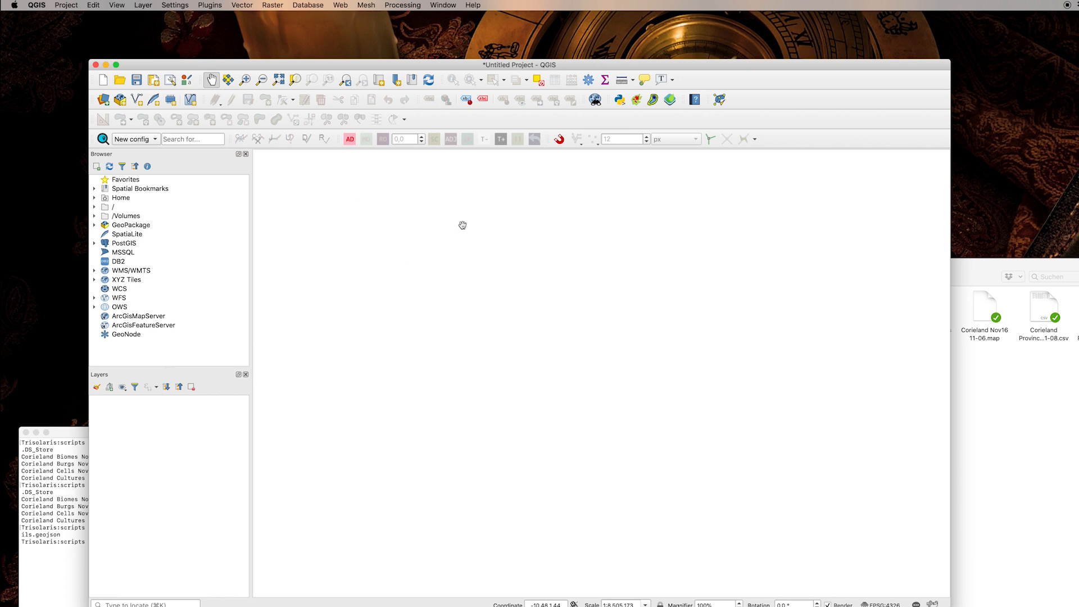
{"action": "left_click", "coordinate": [144, 7]}
{"action": "mouse_move", "coordinate": [159, 38]}
{"action": "left_click", "coordinate": [333, 38]}
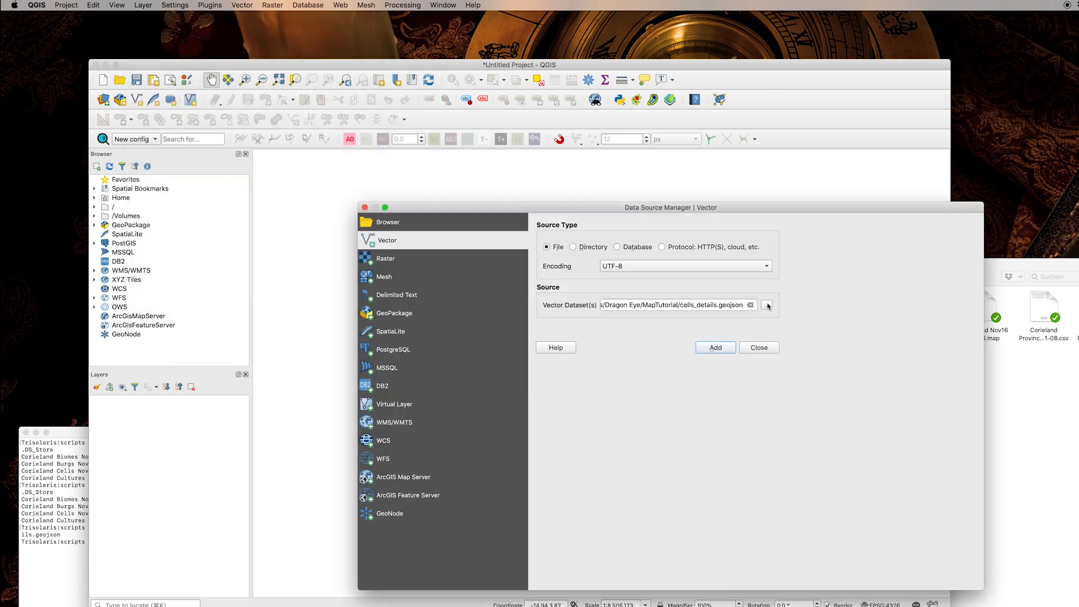
{"action": "left_click", "coordinate": [767, 305]}
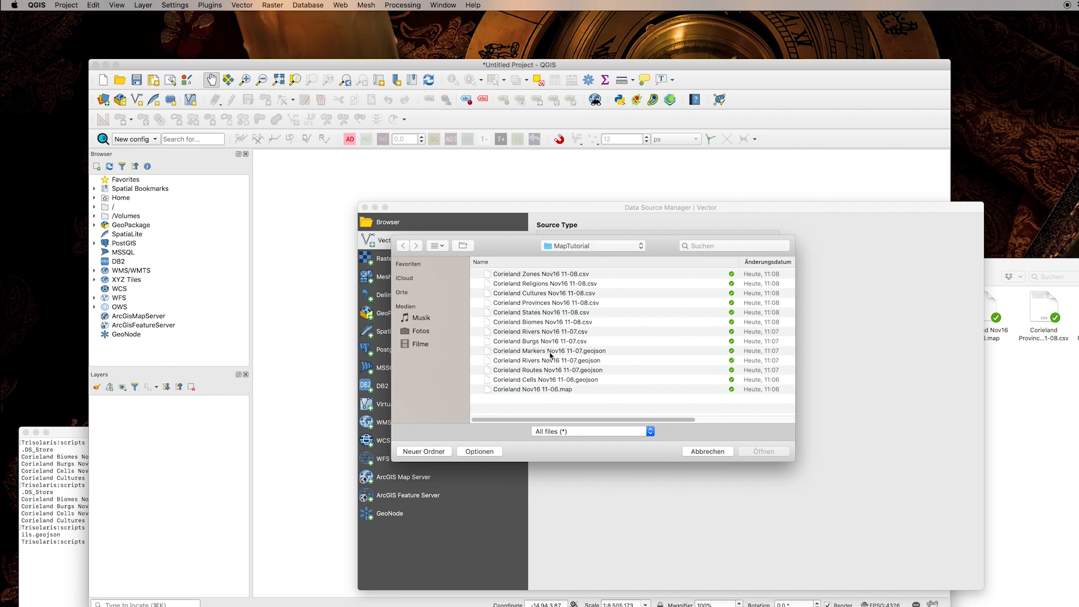
{"action": "left_click", "coordinate": [525, 381]}
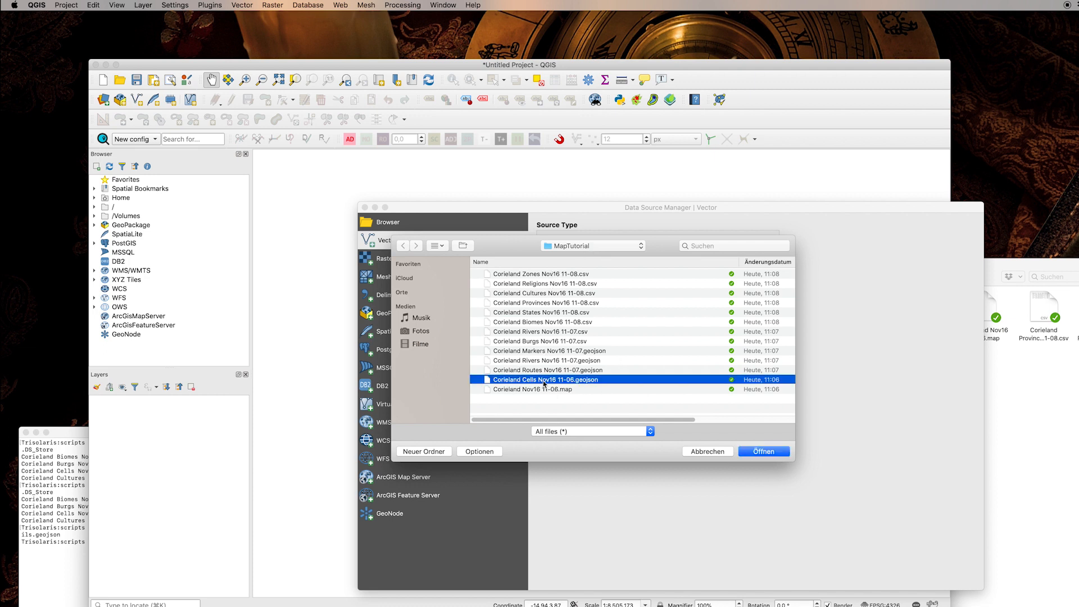
{"action": "left_click", "coordinate": [762, 451]}
{"action": "left_click", "coordinate": [914, 578]}
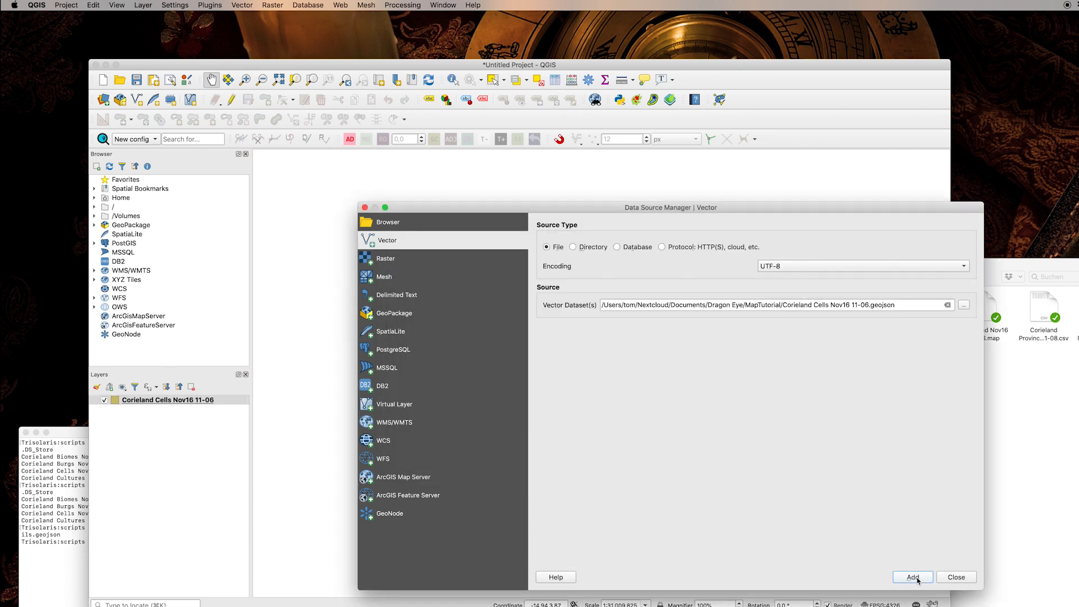
{"action": "left_click", "coordinate": [956, 577]}
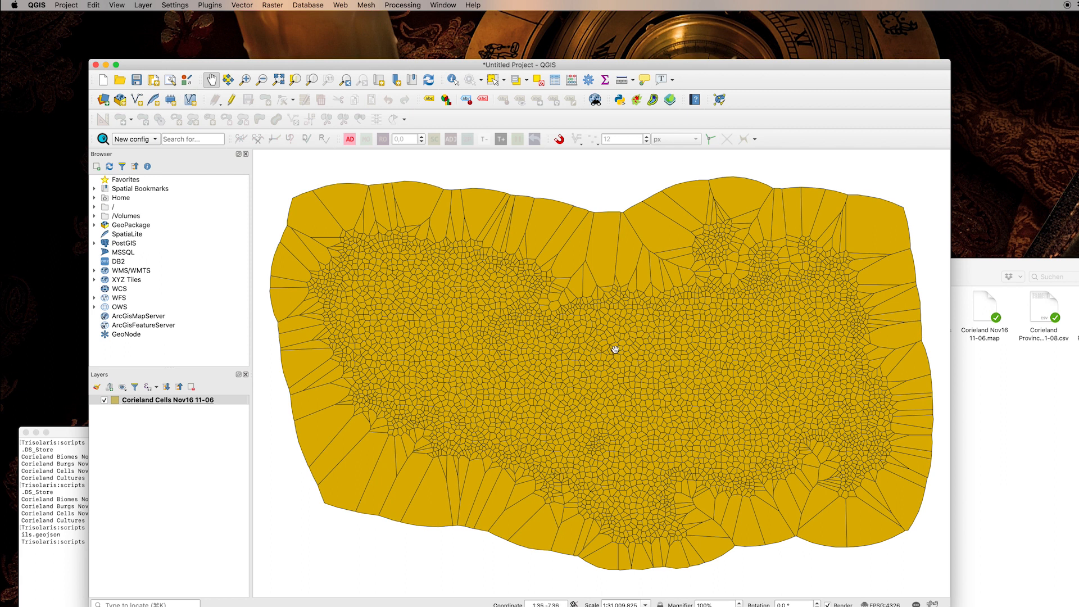
- Examine the cell borders up close in the map, and read through the add_random_points.php script in the code editor
{"action": "scroll", "coordinate": [535, 316], "scroll_direction": "up", "scroll_amount": 6}
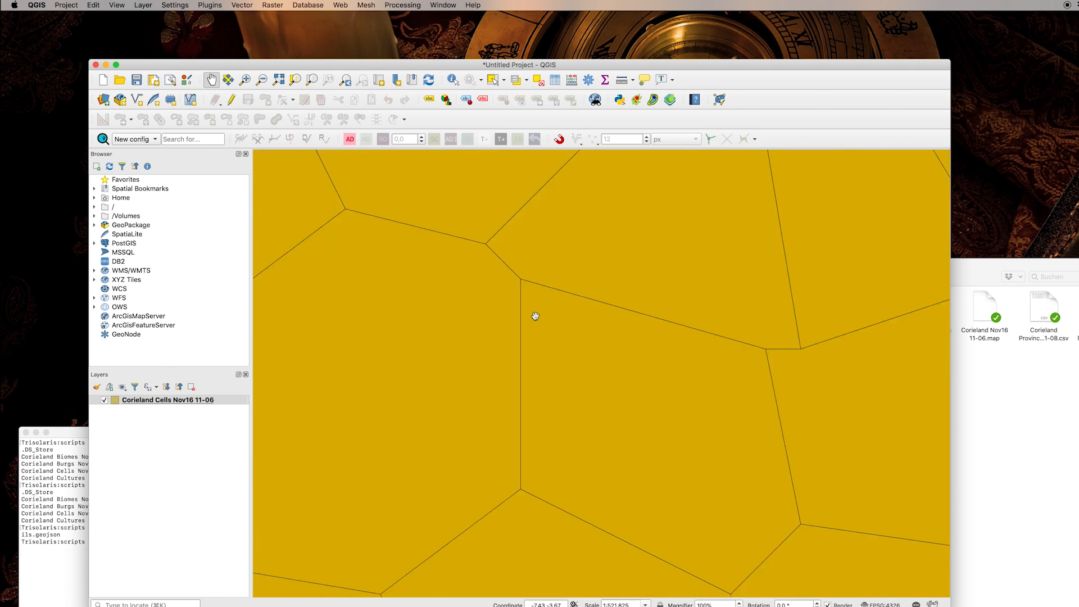
{"action": "scroll", "coordinate": [535, 316], "scroll_direction": "down", "scroll_amount": 3}
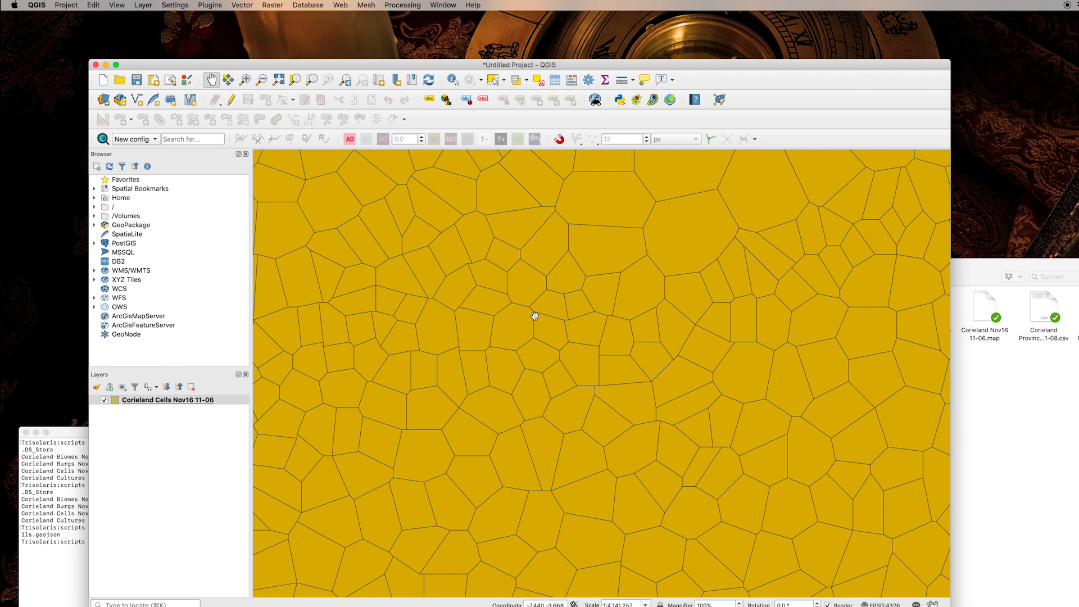
{"action": "scroll", "coordinate": [535, 316], "scroll_direction": "down", "scroll_amount": 3}
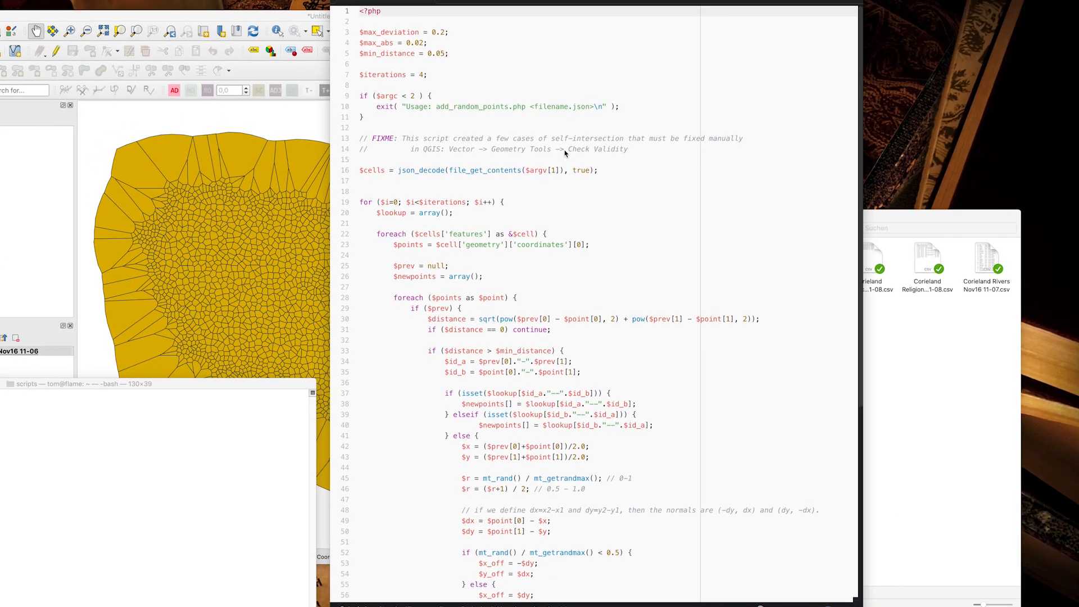
{"action": "scroll", "coordinate": [550, 148], "scroll_direction": "down", "scroll_amount": 6}
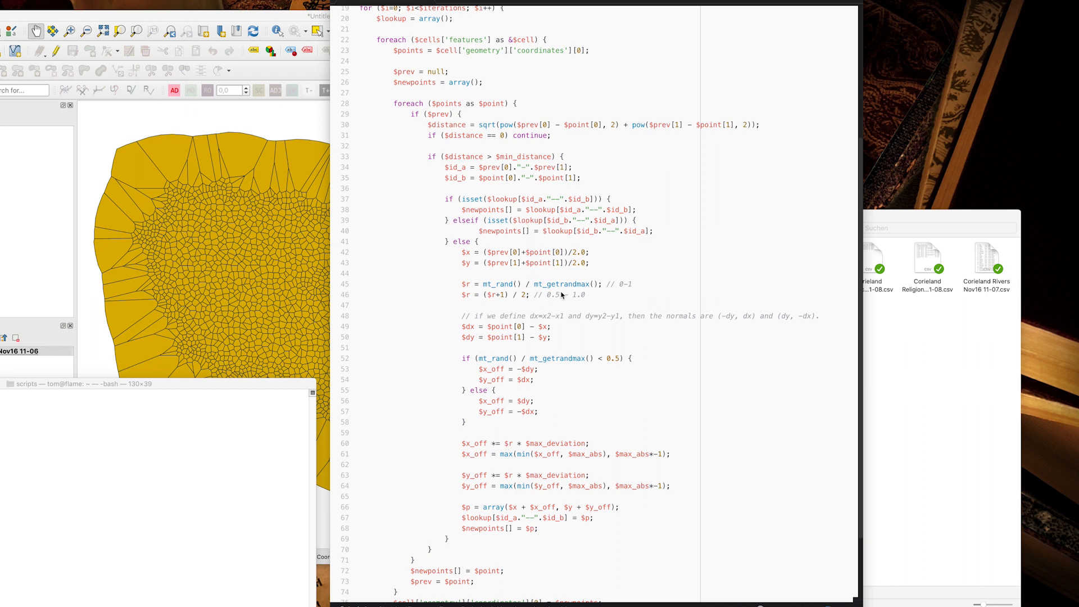
{"action": "scroll", "coordinate": [533, 302], "scroll_direction": "down", "scroll_amount": 3}
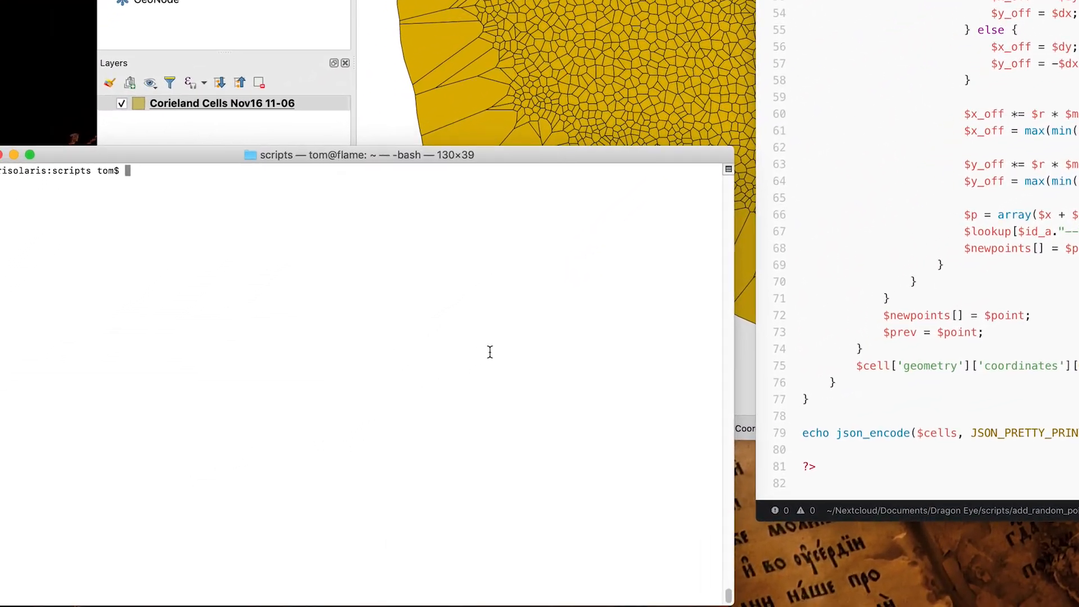
- In the terminal, enter a php command calling add_random_points.php on ../MapTutorial/Corieland Cells Nov16 11-06.geojson
{"action": "type", "text": "php add"}
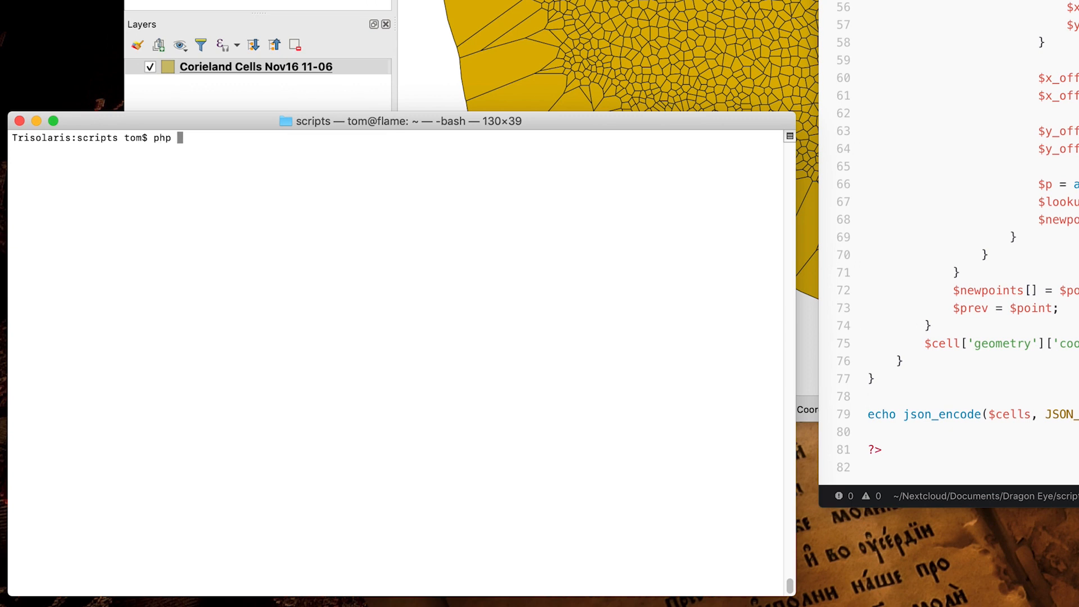
{"action": "key", "text": "Tab"}
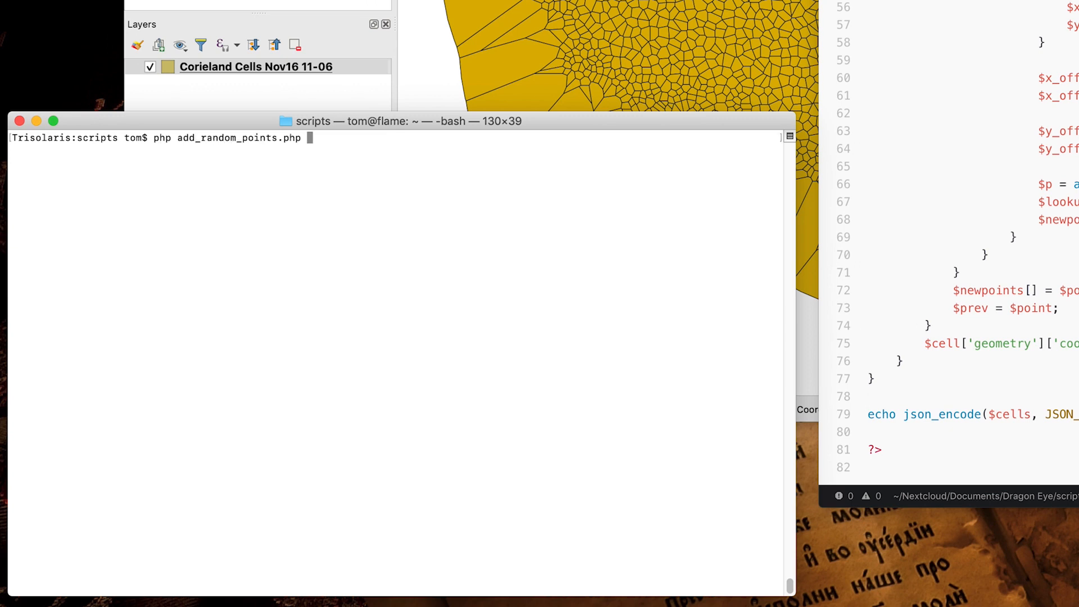
{"action": "type", "text": "../Map"}
{"action": "key", "text": "Tab"}
{"action": "key", "text": "Tab"}
{"action": "key", "text": "Tab"}
{"action": "type", "text": "C"}
{"action": "key", "text": "Tab"}
{"action": "type", "text": "Ce"}
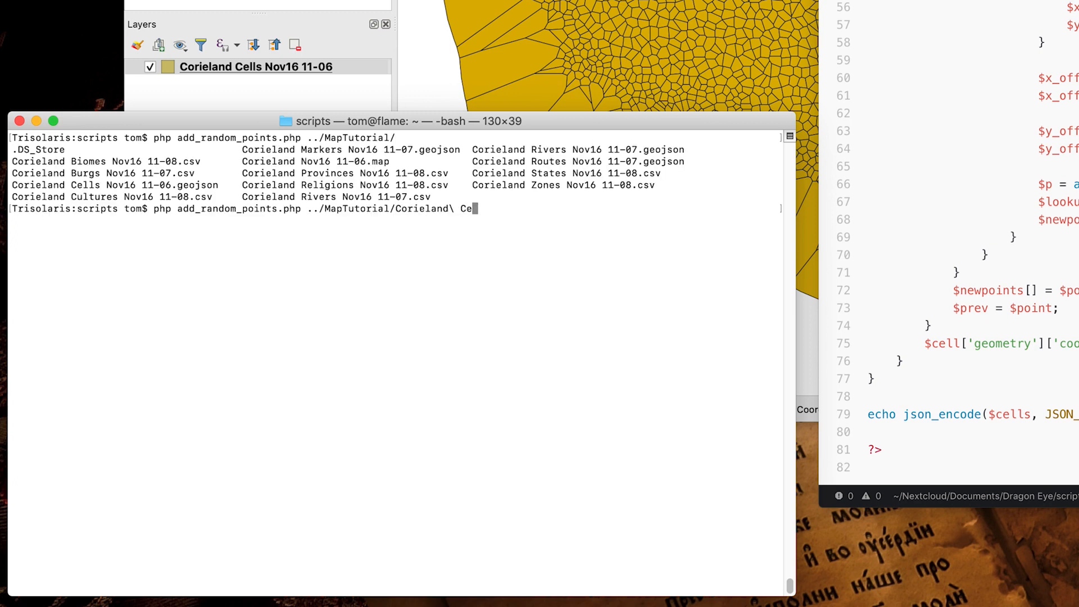
{"action": "key", "text": "Tab"}
- Redirect the command's output to ../MapTutorial/cells_details.geojson and run it
{"action": "type", "text": ">"}
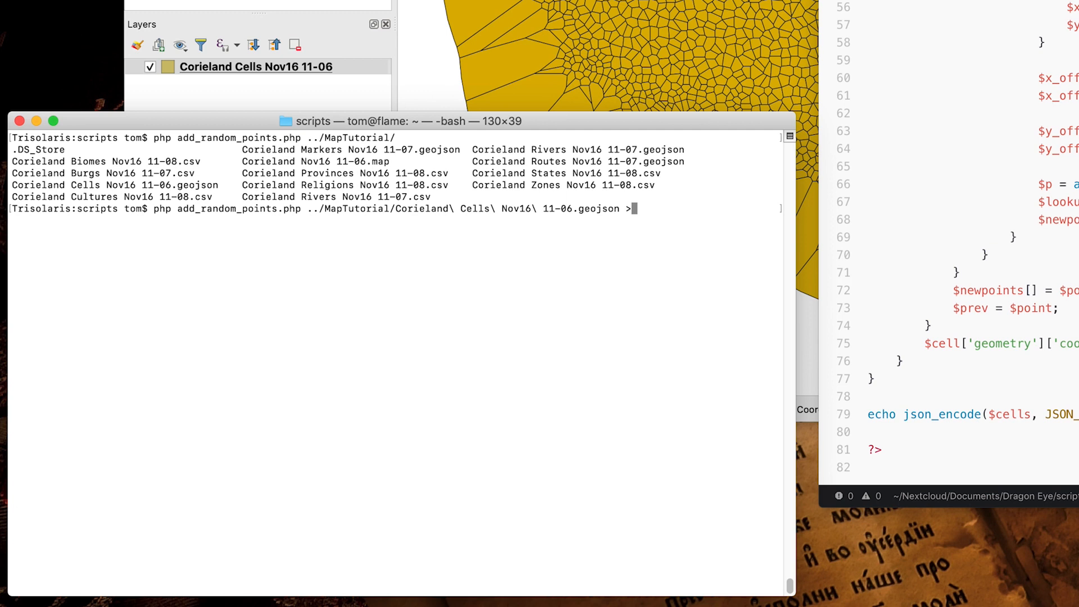
{"action": "type", "text": "../MapT"}
{"action": "key", "text": "Tab"}
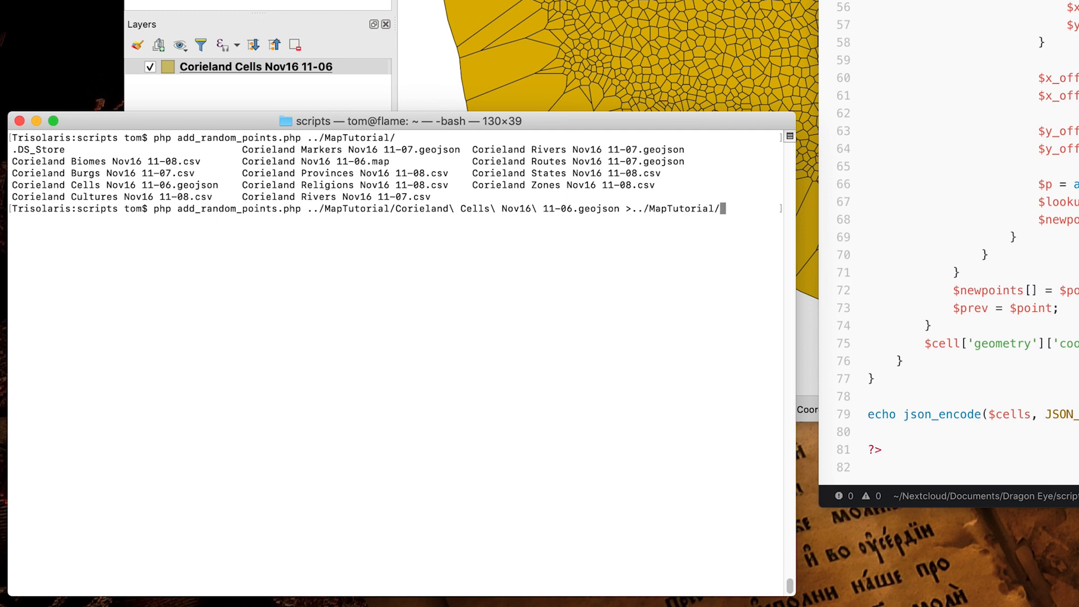
{"action": "type", "text": "cells_d"}
{"action": "type", "text": "etails.geo"}
{"action": "type", "text": "json"}
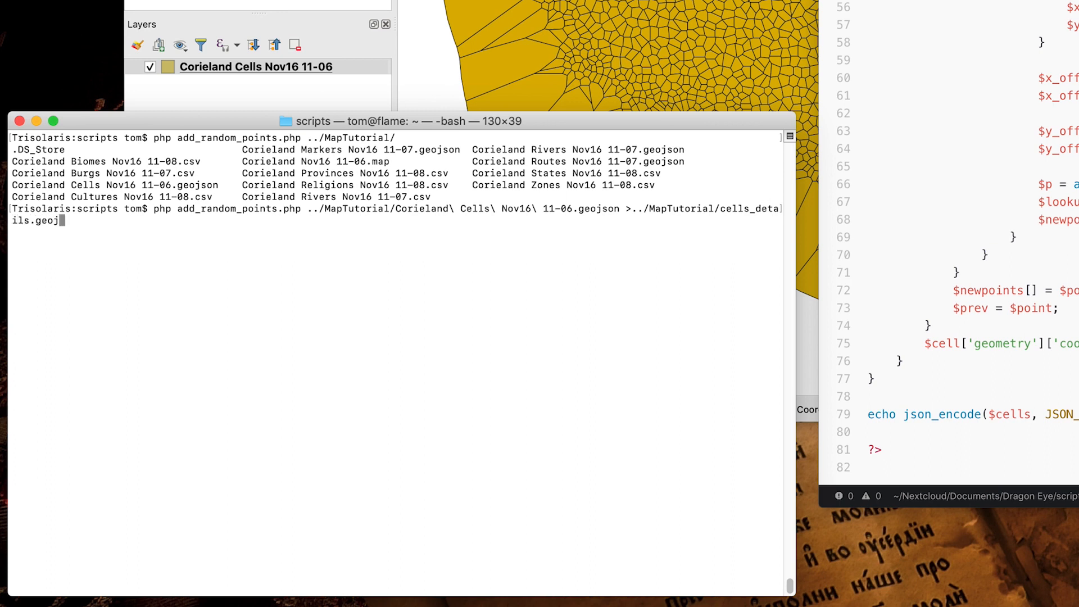
{"action": "key", "text": "Return"}
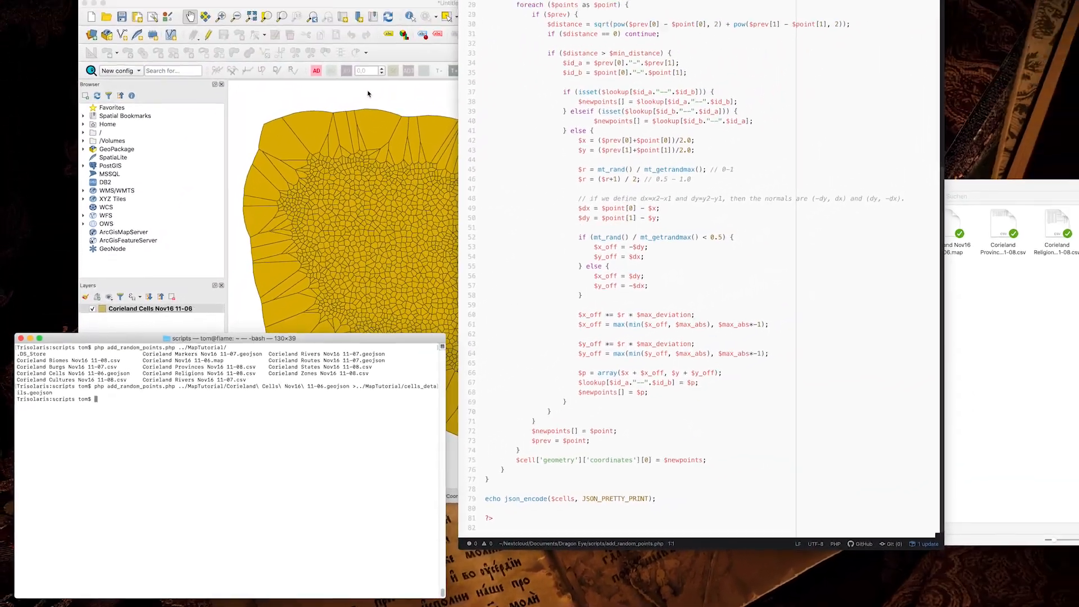
- Switch to QGIS and add cells_details.geojson from the MapTutorial folder as a vector layer, then close the Data Source Manager
{"action": "left_click", "coordinate": [407, 37]}
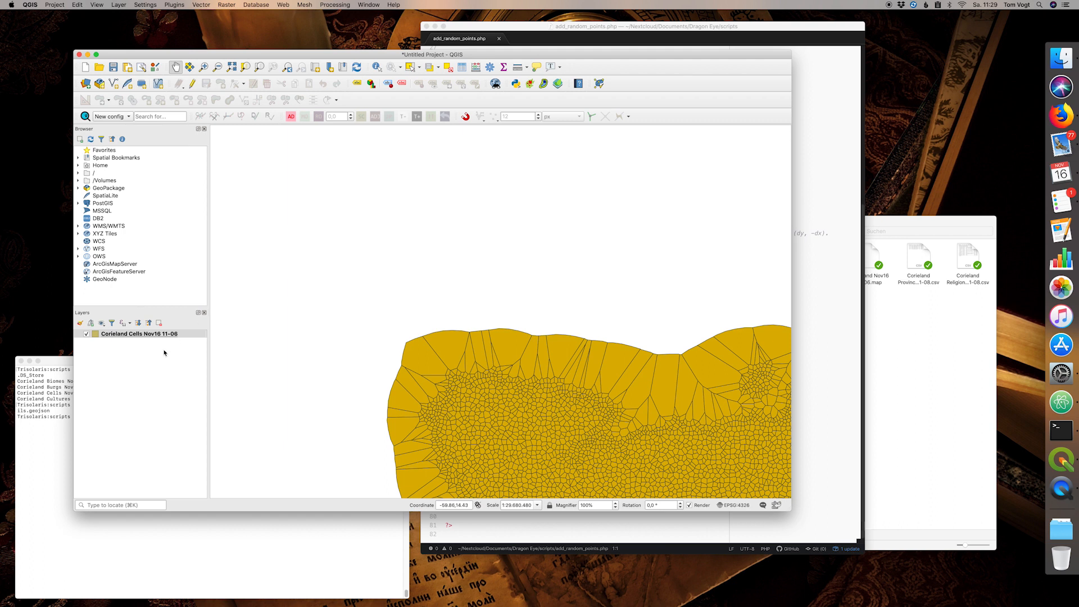
{"action": "left_click_drag", "start_coordinate": [518, 380], "coordinate": [343, 221]}
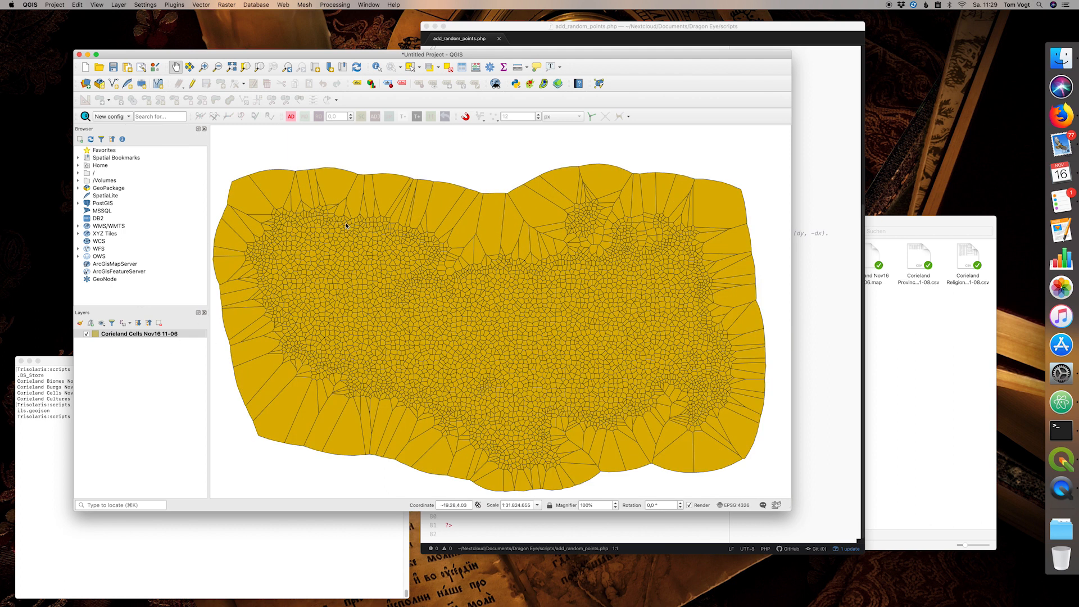
{"action": "left_click", "coordinate": [119, 4]}
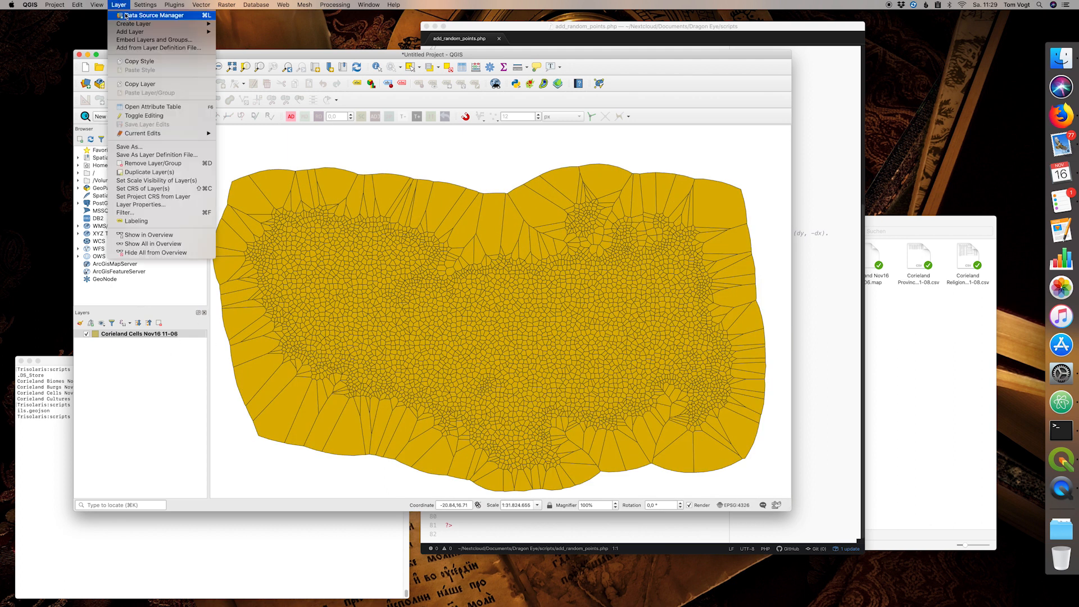
{"action": "mouse_move", "coordinate": [205, 33]}
{"action": "left_click", "coordinate": [258, 33]}
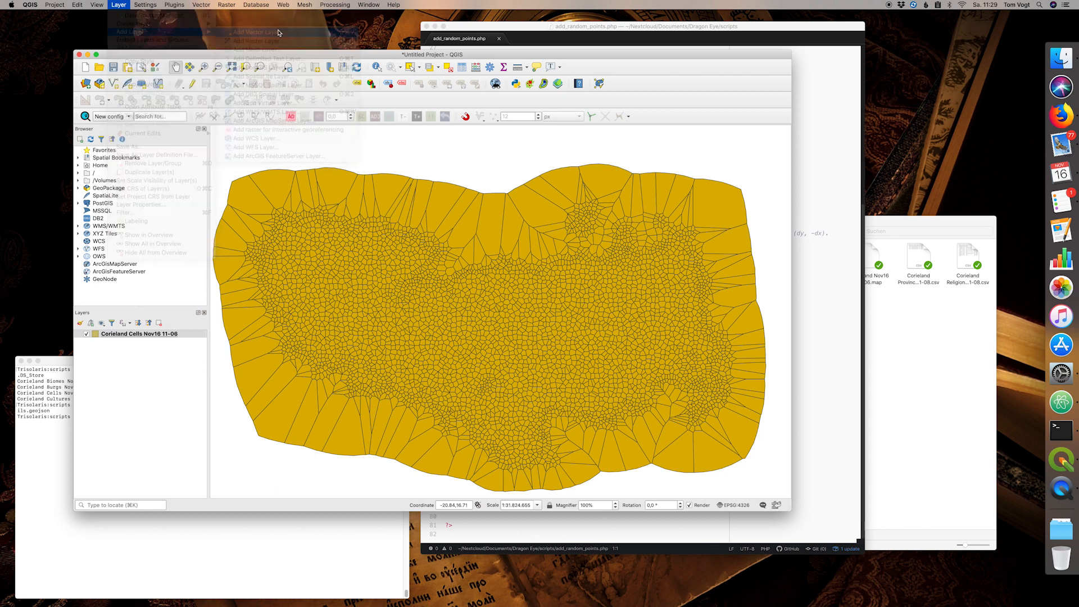
{"action": "left_click", "coordinate": [640, 254]}
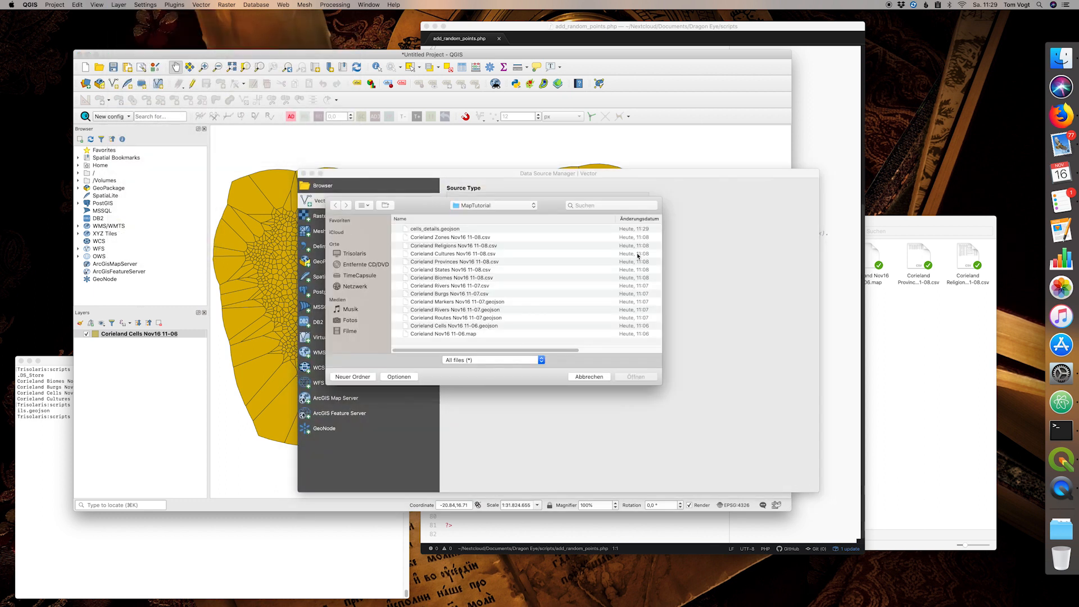
{"action": "left_click", "coordinate": [456, 229]}
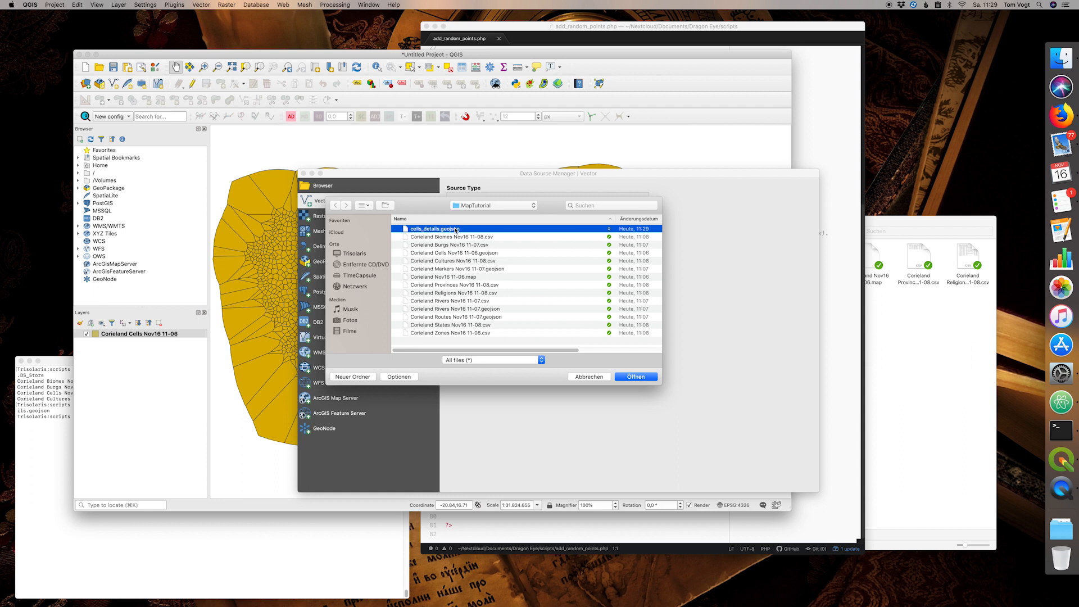
{"action": "left_click", "coordinate": [636, 376]}
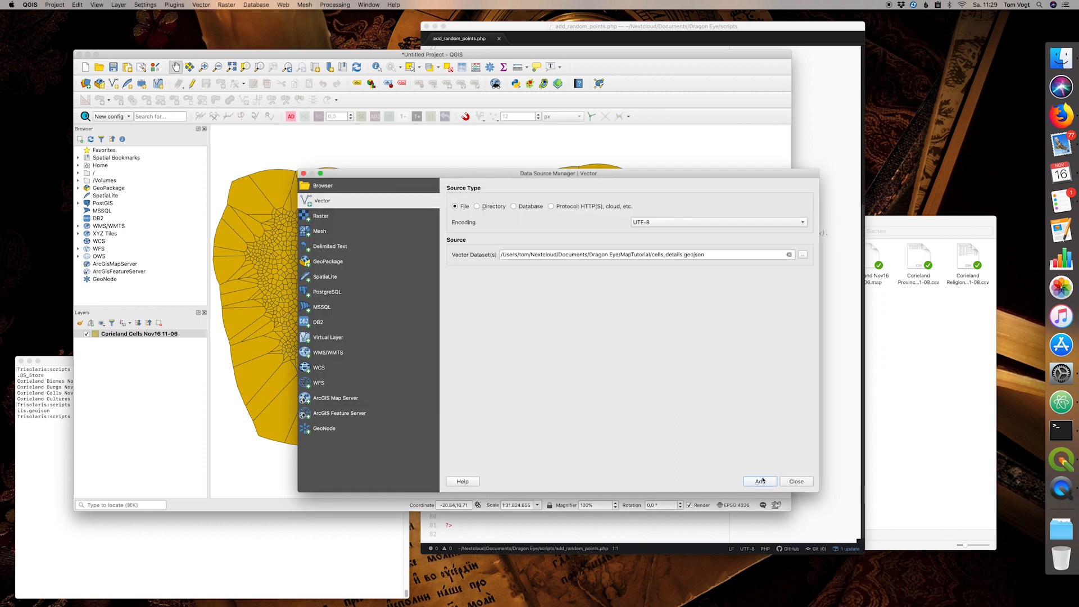
{"action": "left_click", "coordinate": [761, 482]}
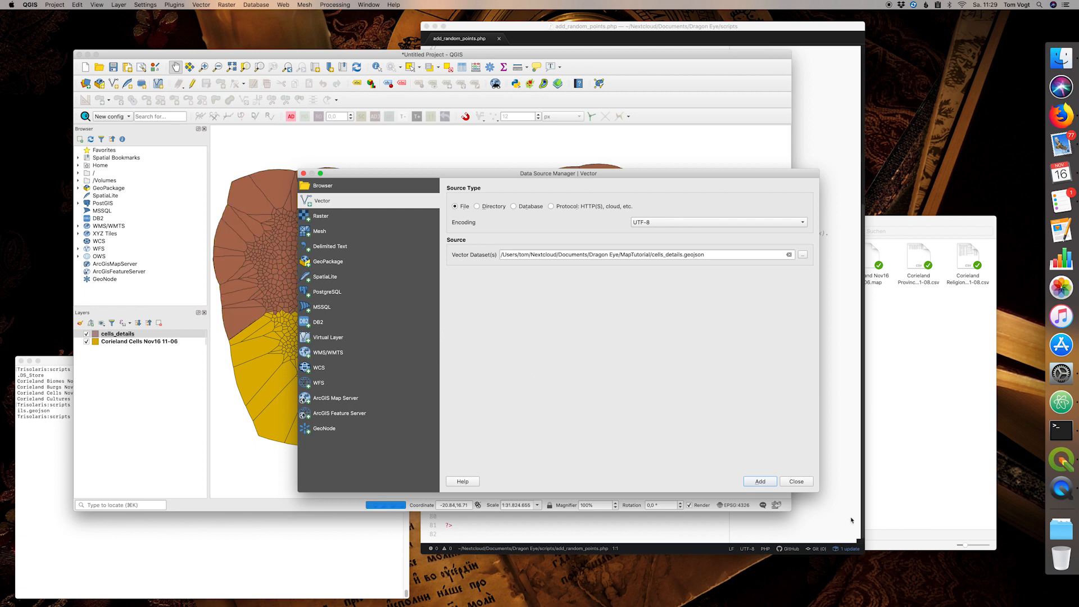
{"action": "left_click", "coordinate": [796, 482]}
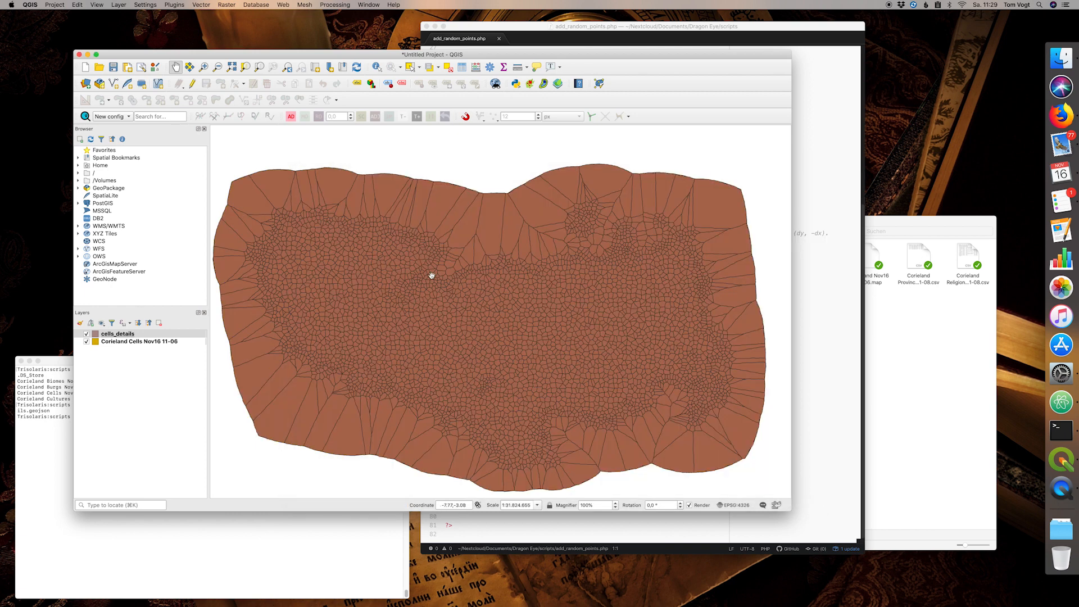
- Compare the detailed cell borders with the original ones up close by repeatedly hiding and showing the cells_details layer
{"action": "scroll", "coordinate": [431, 275], "scroll_direction": "up", "scroll_amount": 2}
{"action": "scroll", "coordinate": [433, 275], "scroll_direction": "up", "scroll_amount": 2}
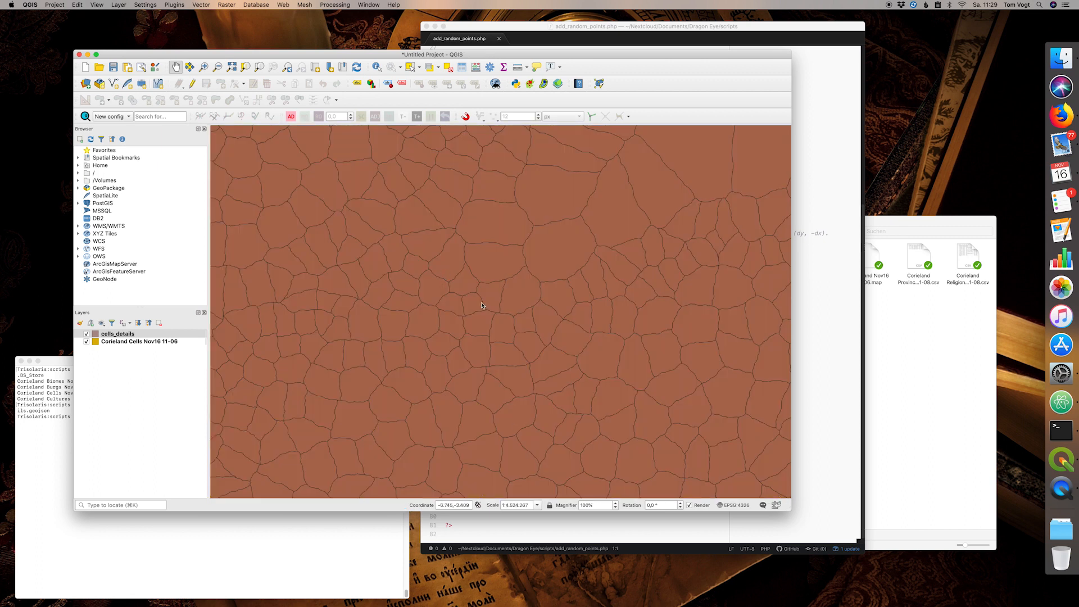
{"action": "left_click", "coordinate": [86, 334]}
{"action": "left_click", "coordinate": [86, 334]}
{"action": "left_click", "coordinate": [86, 334]}
{"action": "left_click", "coordinate": [86, 334]}
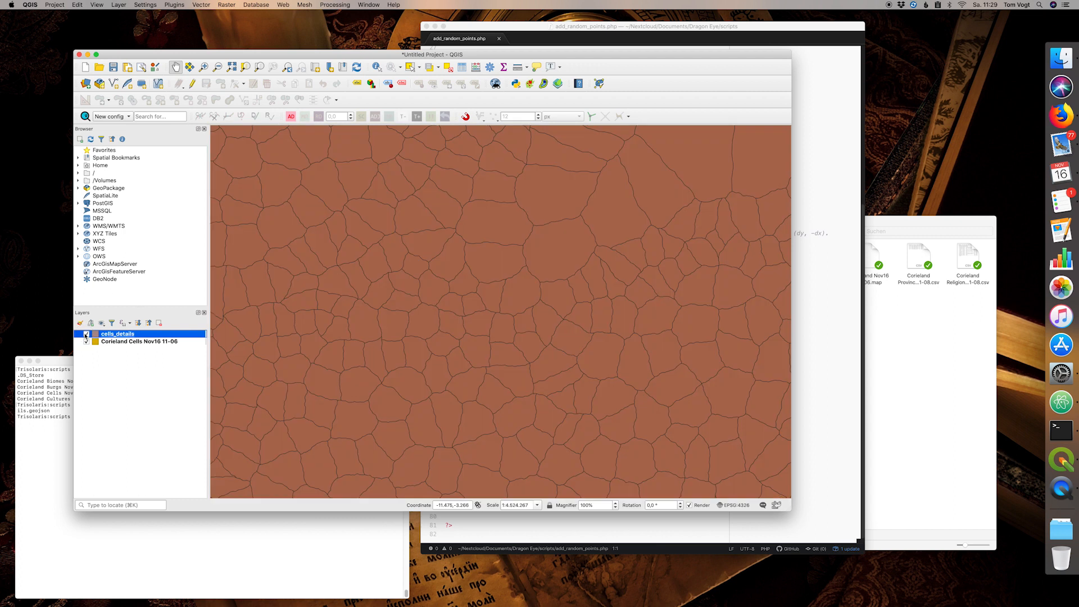
{"action": "left_click", "coordinate": [86, 334]}
{"action": "left_click", "coordinate": [86, 334]}
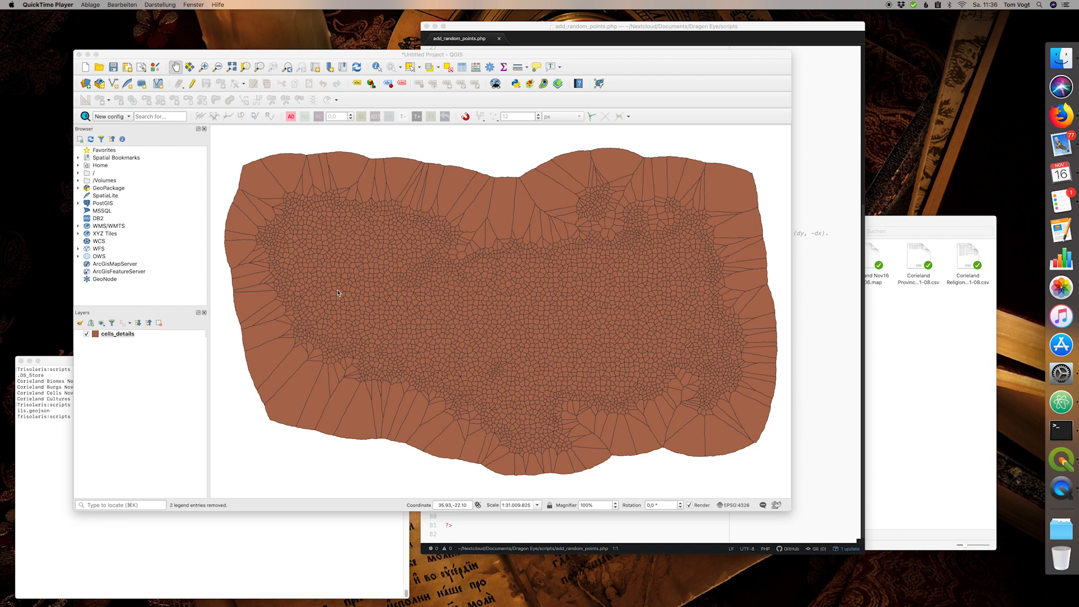
- Run the Check Validity geometry tool on cells_details with the GEOS method, creating temporary invalid and error layers, and close the dialog
{"action": "left_click", "coordinate": [264, 72]}
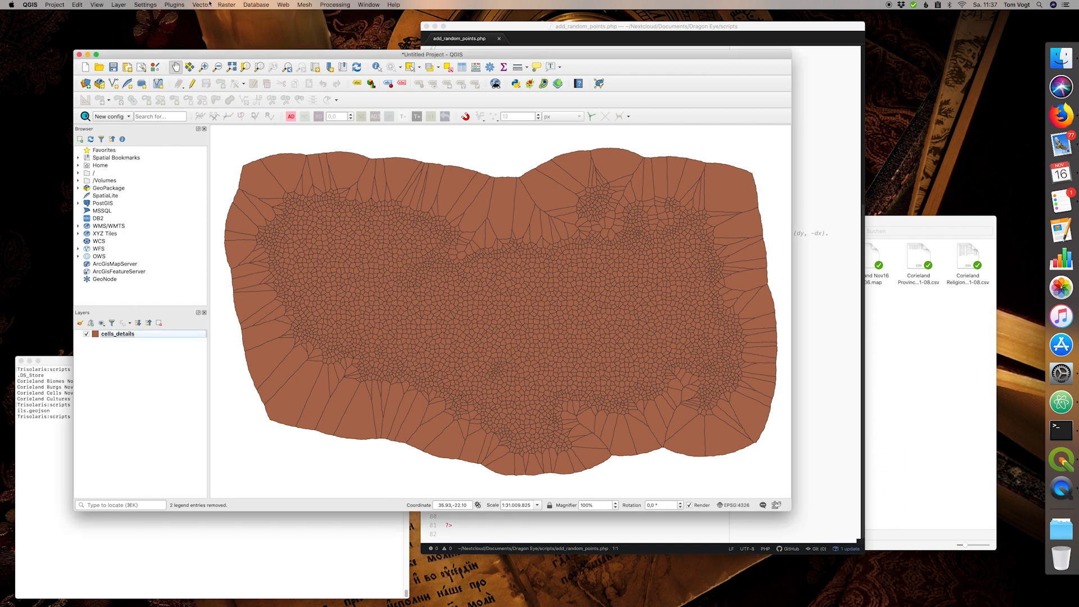
{"action": "left_click", "coordinate": [208, 5]}
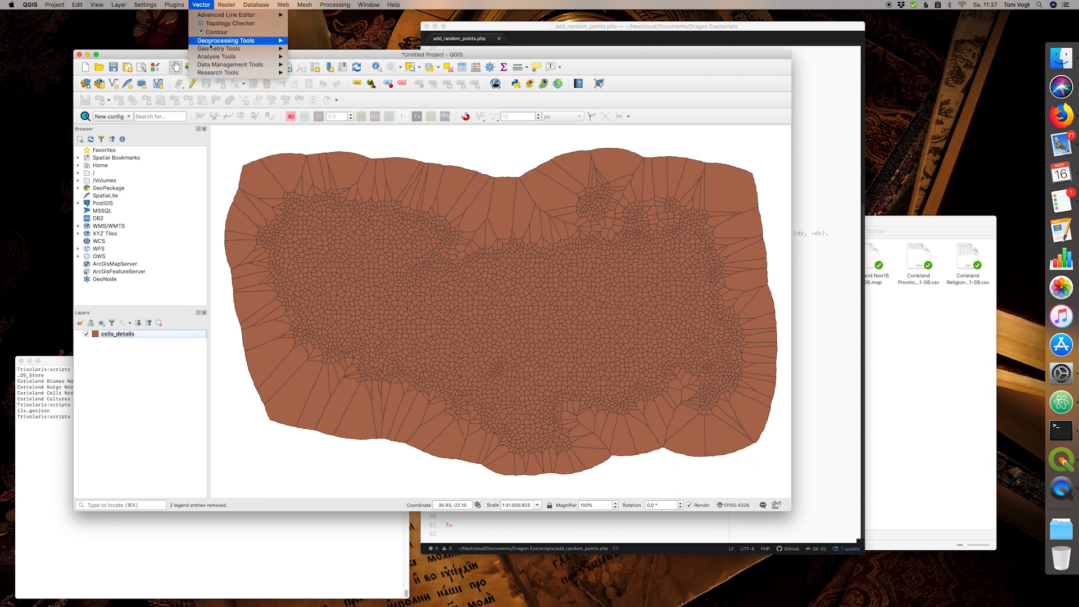
{"action": "mouse_move", "coordinate": [239, 48]}
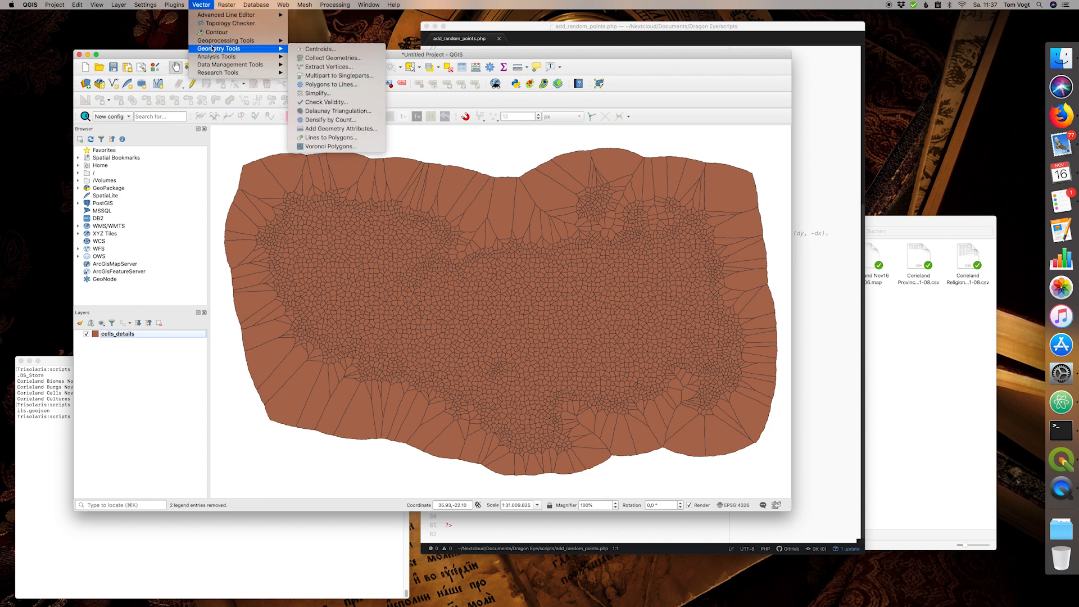
{"action": "left_click", "coordinate": [341, 103]}
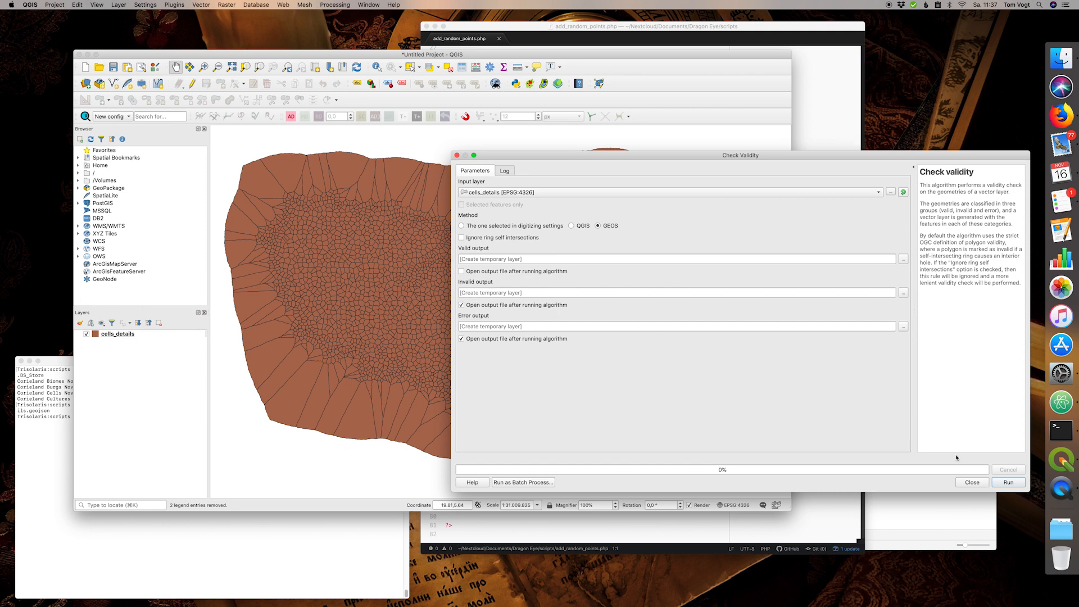
{"action": "left_click", "coordinate": [1009, 483]}
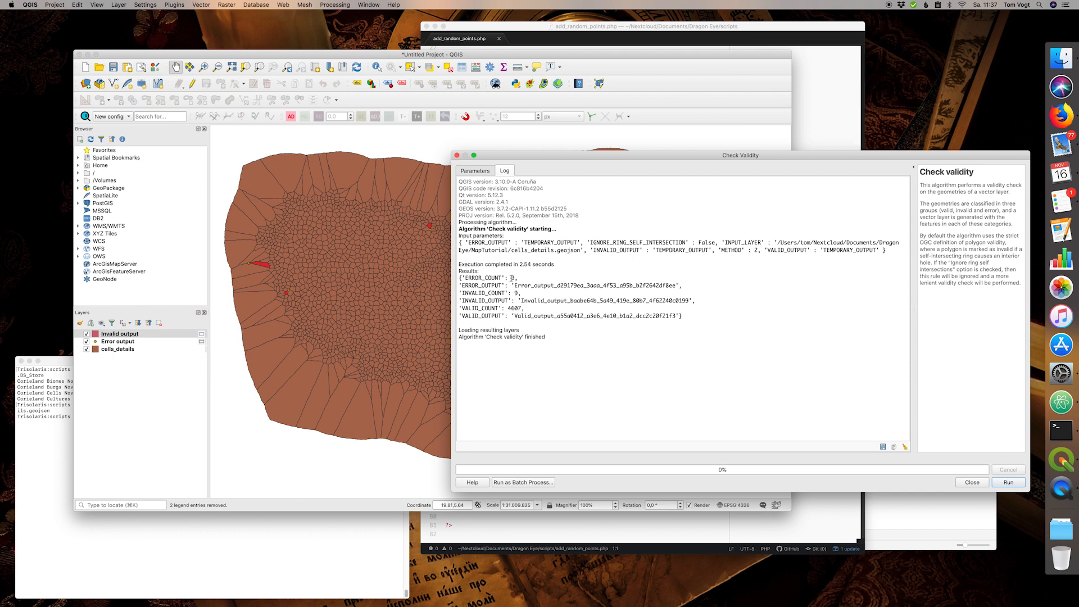
{"action": "left_click", "coordinate": [972, 482]}
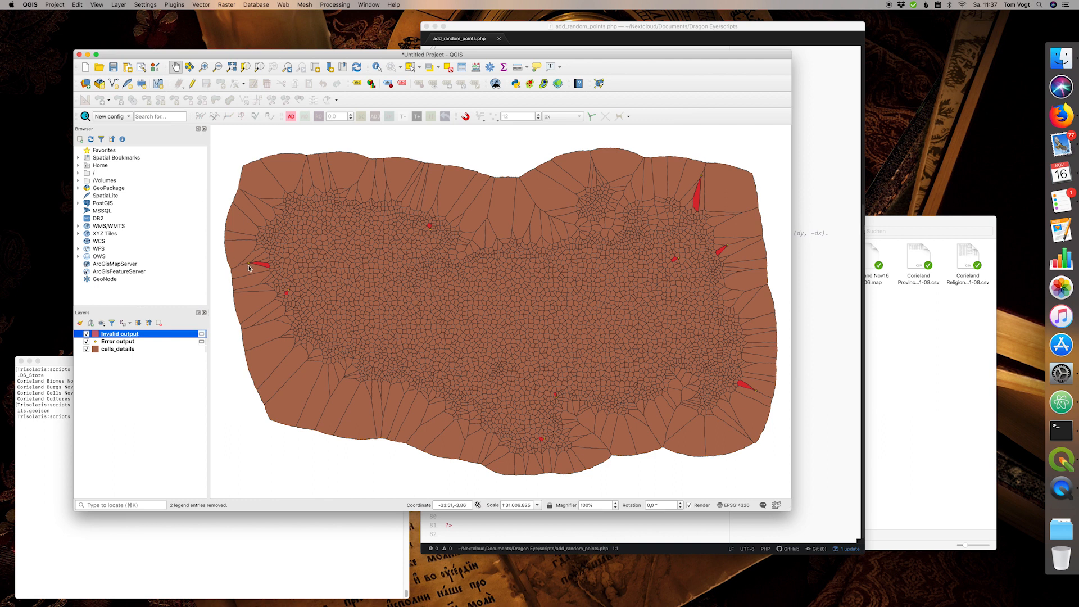
- Set the Invalid output layer's rendering opacity to 54%
{"action": "double_click", "coordinate": [119, 334]}
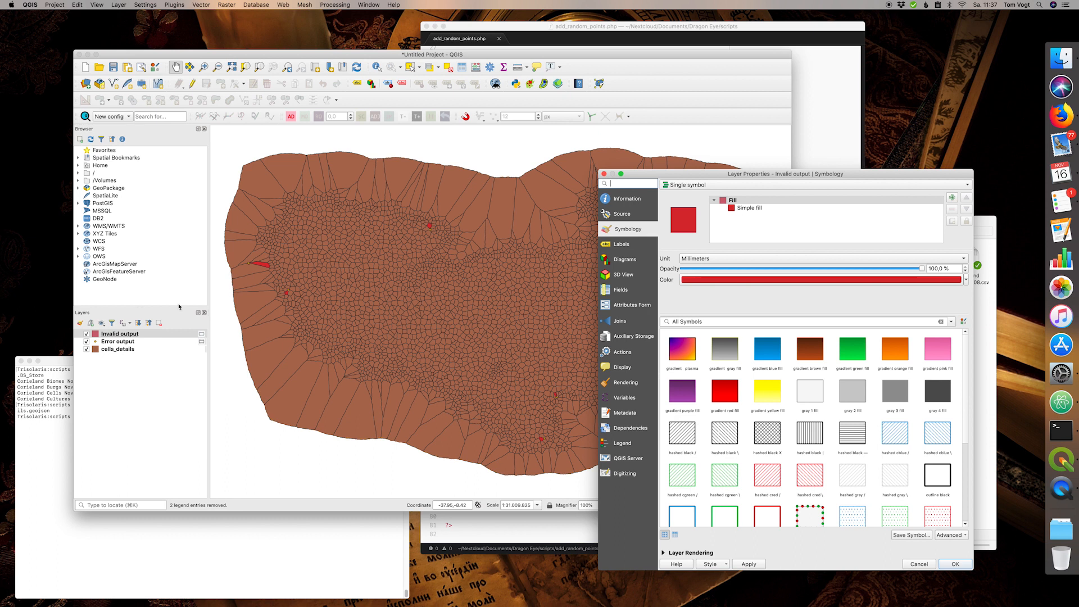
{"action": "left_click", "coordinate": [692, 552]}
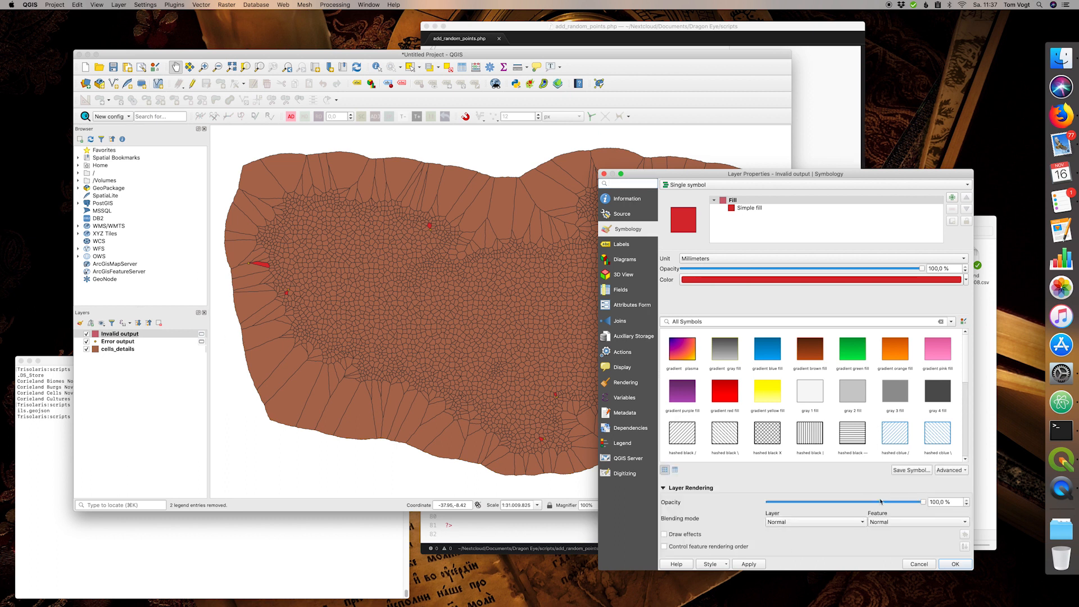
{"action": "left_click_drag", "start_coordinate": [919, 503], "coordinate": [852, 502]}
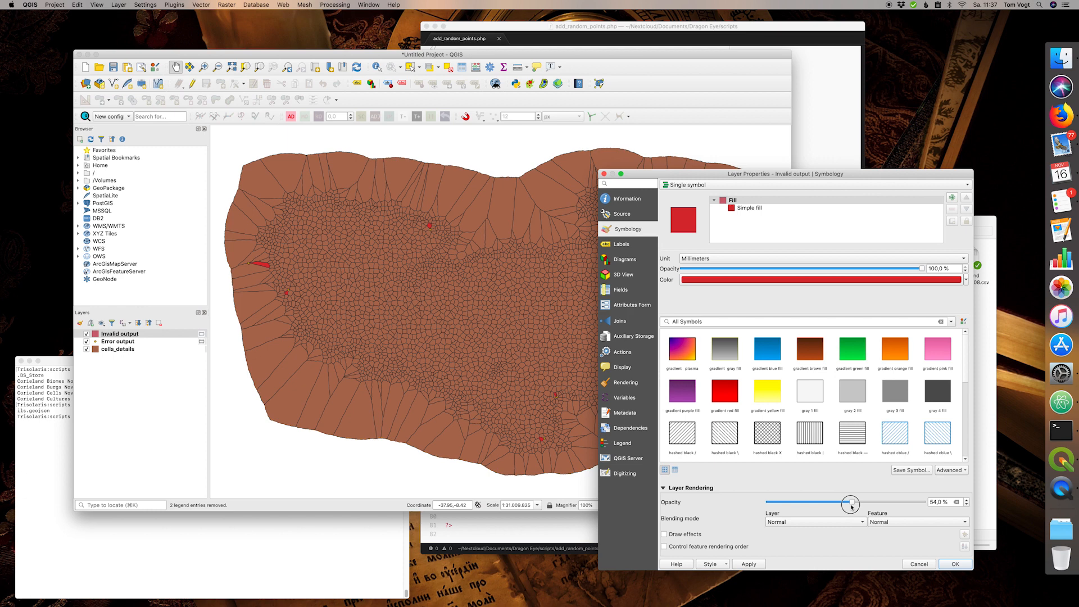
{"action": "left_click", "coordinate": [941, 565]}
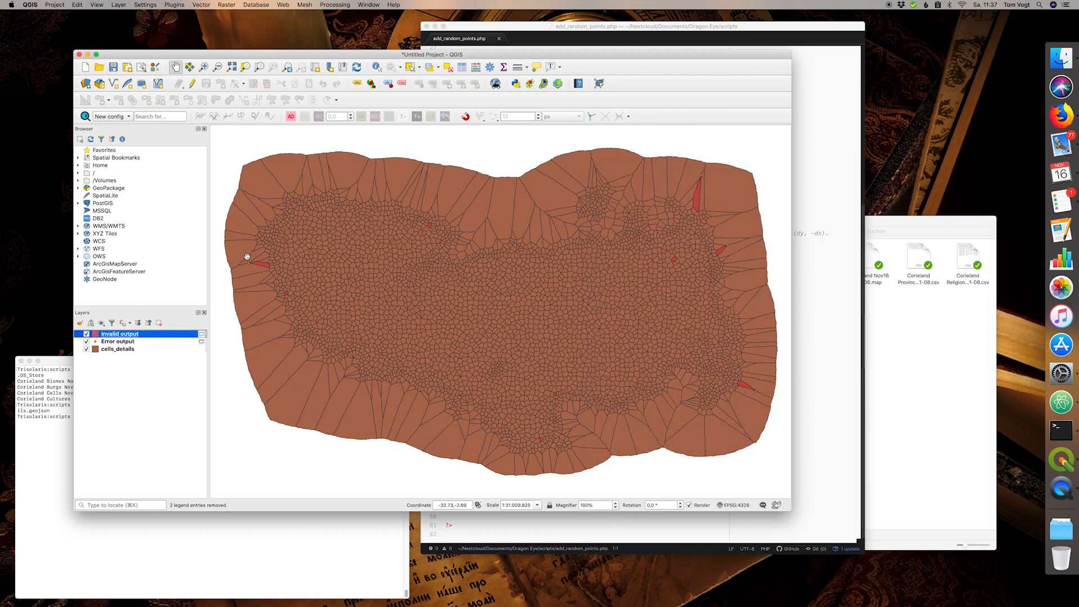
- Restyle the Invalid output layer with the simple blue fill symbol
{"action": "scroll", "coordinate": [245, 257], "scroll_direction": "up", "scroll_amount": 1}
{"action": "scroll", "coordinate": [245, 256], "scroll_direction": "up", "scroll_amount": 4}
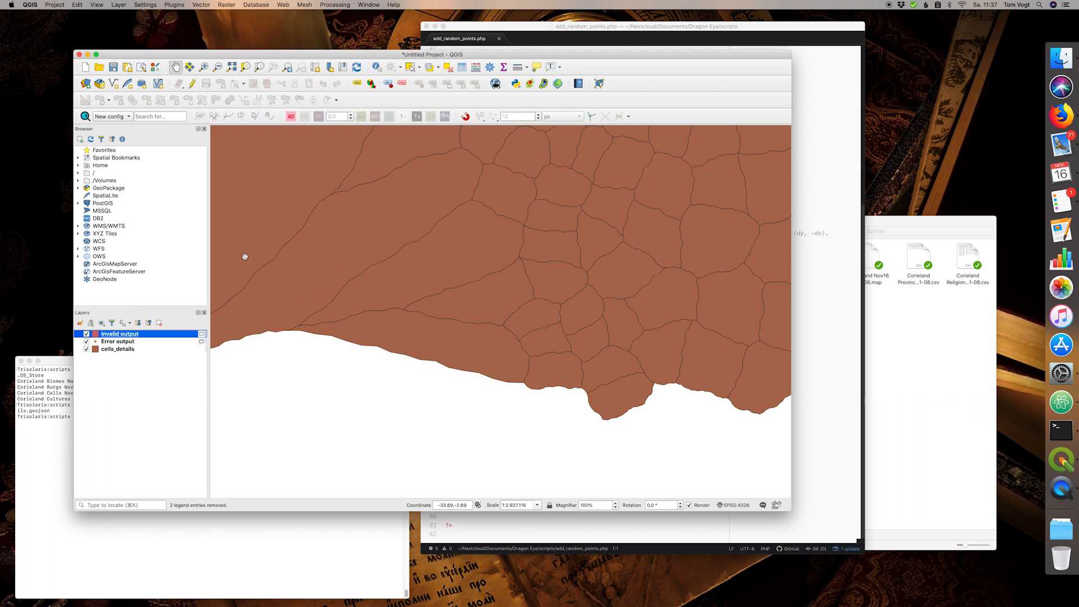
{"action": "double_click", "coordinate": [133, 333]}
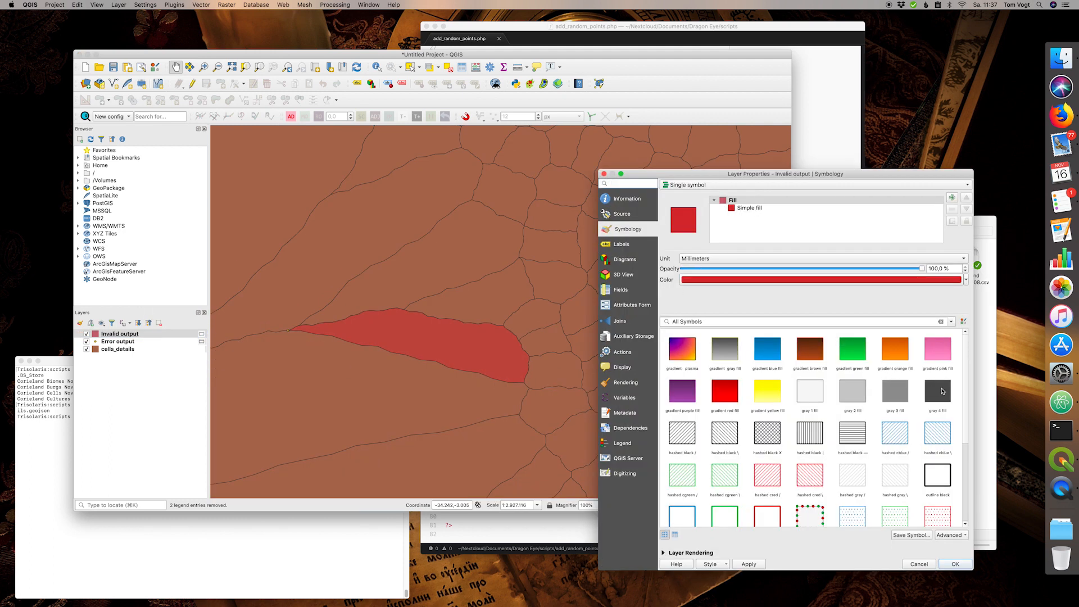
{"action": "left_click_drag", "start_coordinate": [966, 419], "coordinate": [969, 497]}
{"action": "left_click", "coordinate": [852, 417]}
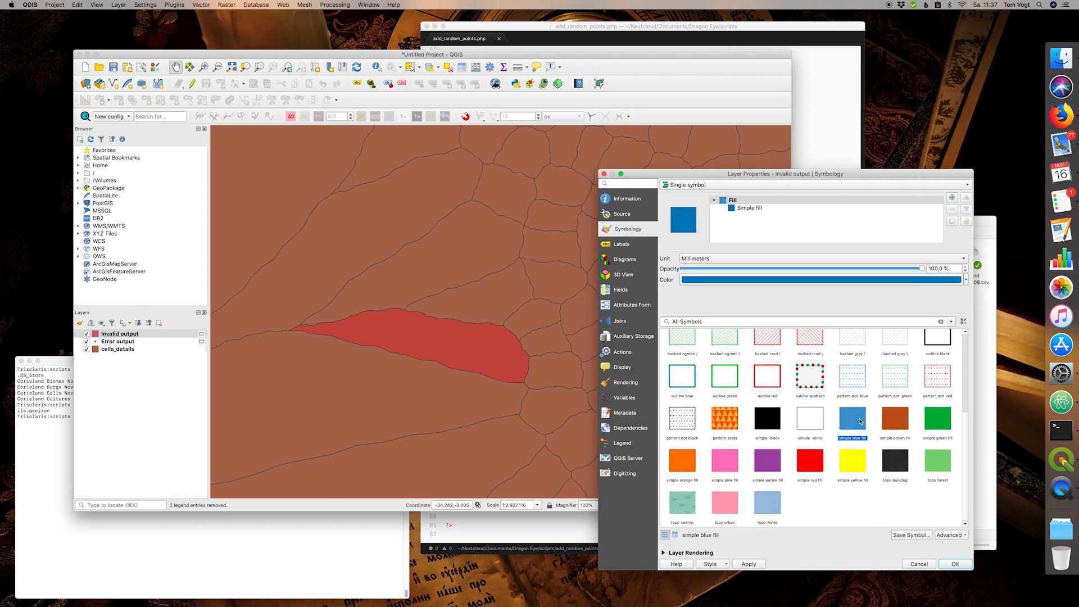
{"action": "left_click", "coordinate": [749, 565]}
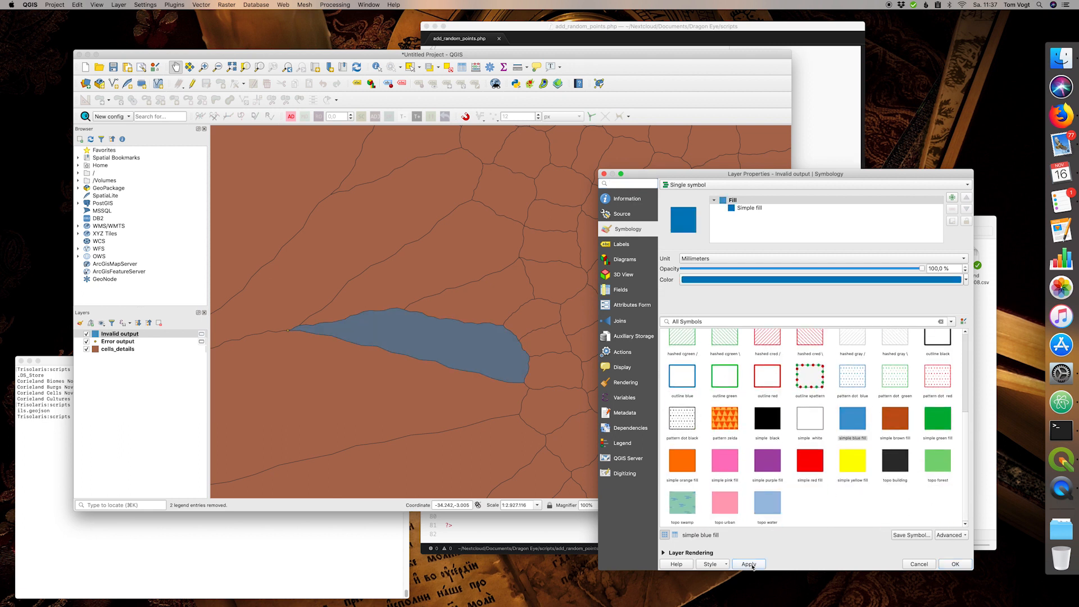
{"action": "left_click", "coordinate": [957, 565]}
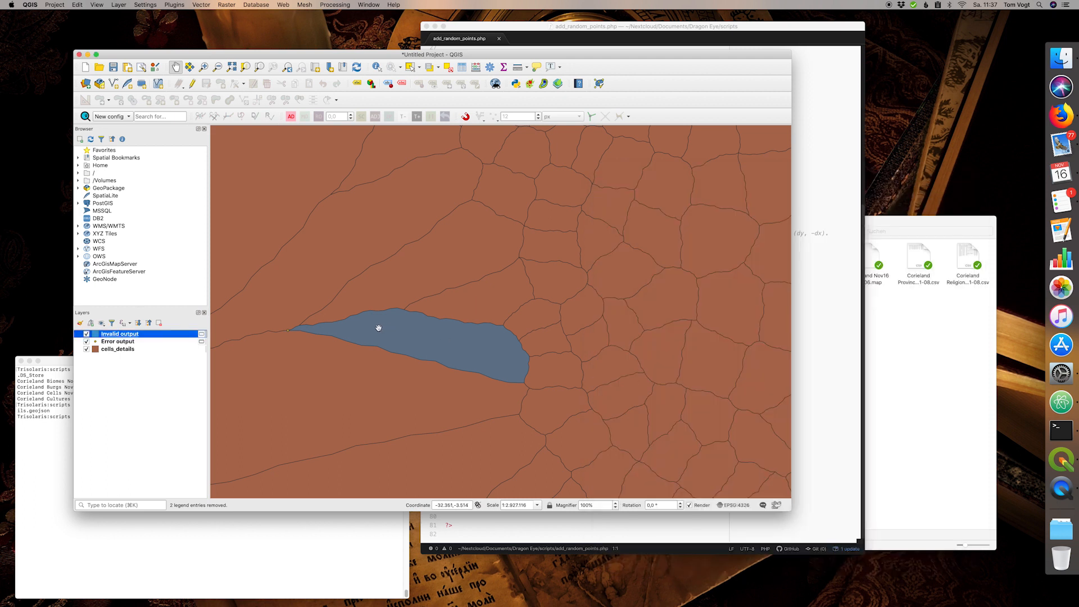
- Rework the stray spike vertex at the tip of the westernmost invalid cell in cells_details with the Vertex tool, and end layer editing
{"action": "left_click", "coordinate": [128, 350]}
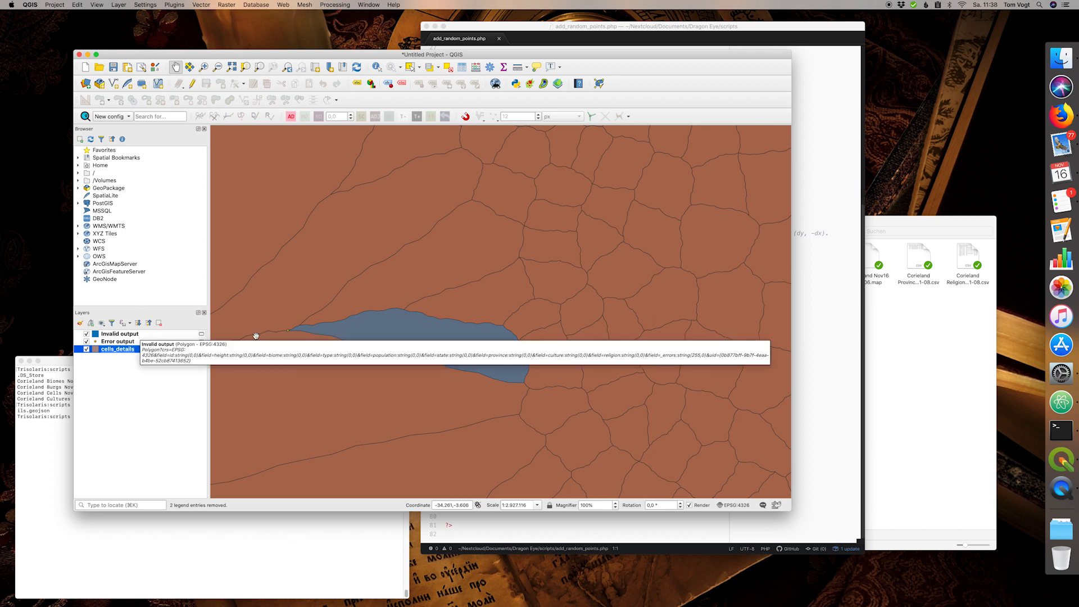
{"action": "scroll", "coordinate": [278, 335], "scroll_direction": "up", "scroll_amount": 1}
{"action": "scroll", "coordinate": [278, 335], "scroll_direction": "up", "scroll_amount": 2}
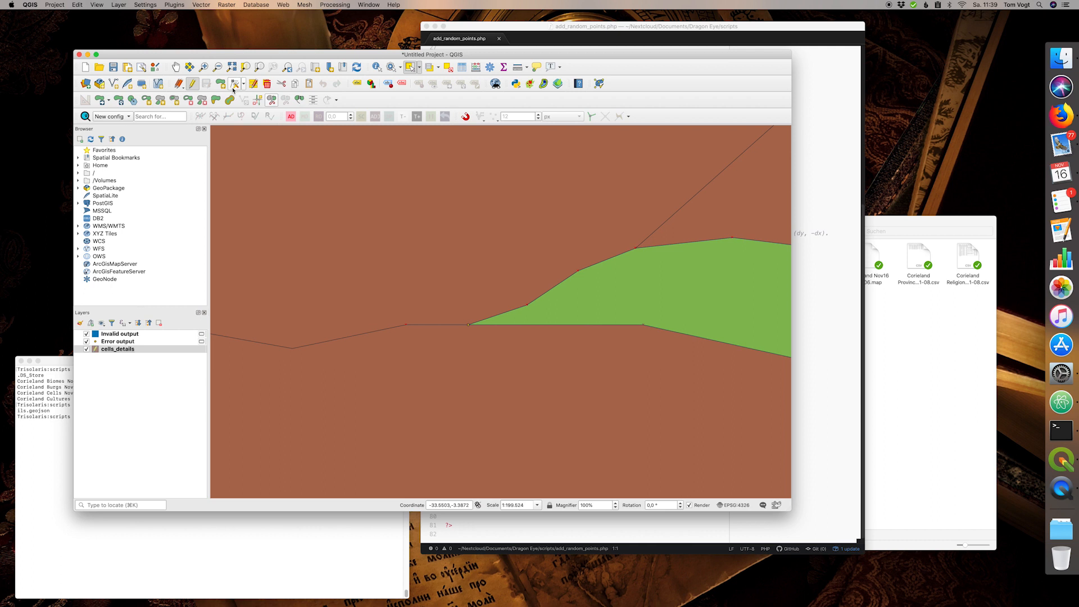
{"action": "left_click", "coordinate": [233, 85]}
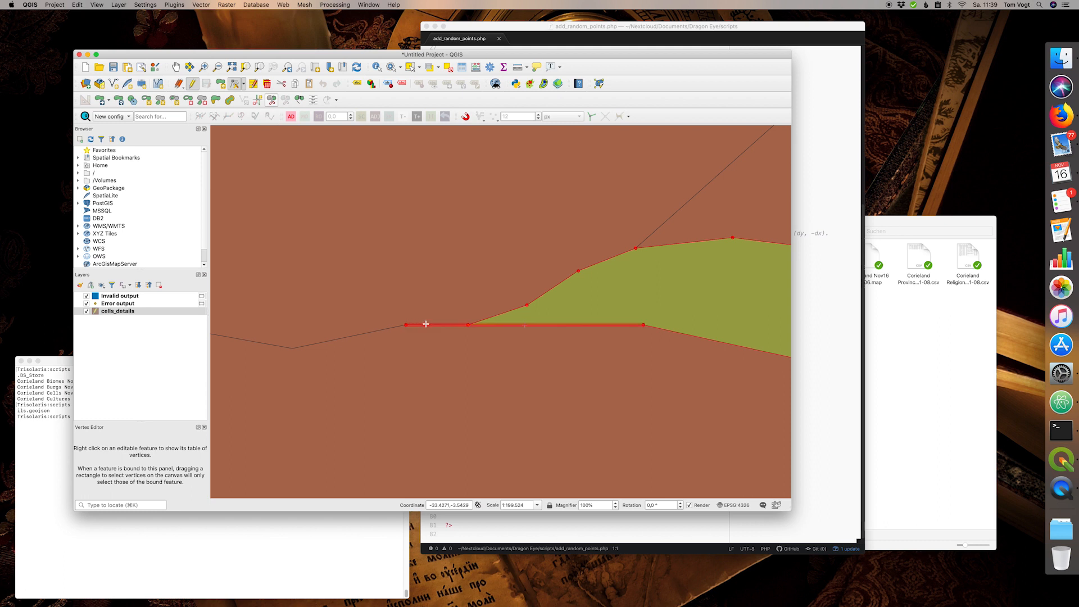
{"action": "left_click", "coordinate": [406, 325]}
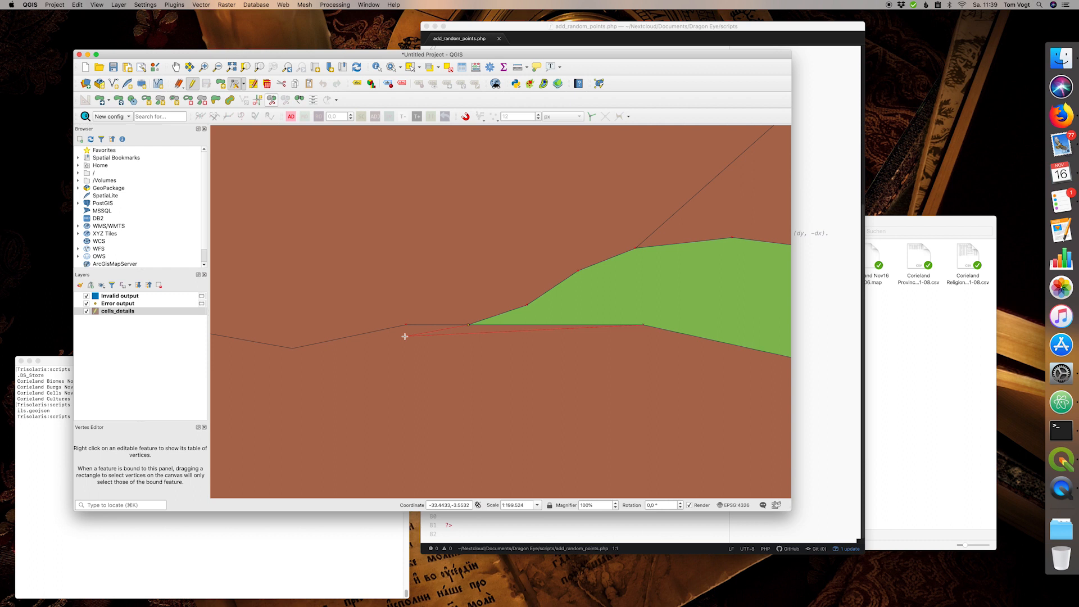
{"action": "left_click", "coordinate": [405, 336]}
{"action": "left_click", "coordinate": [192, 86]}
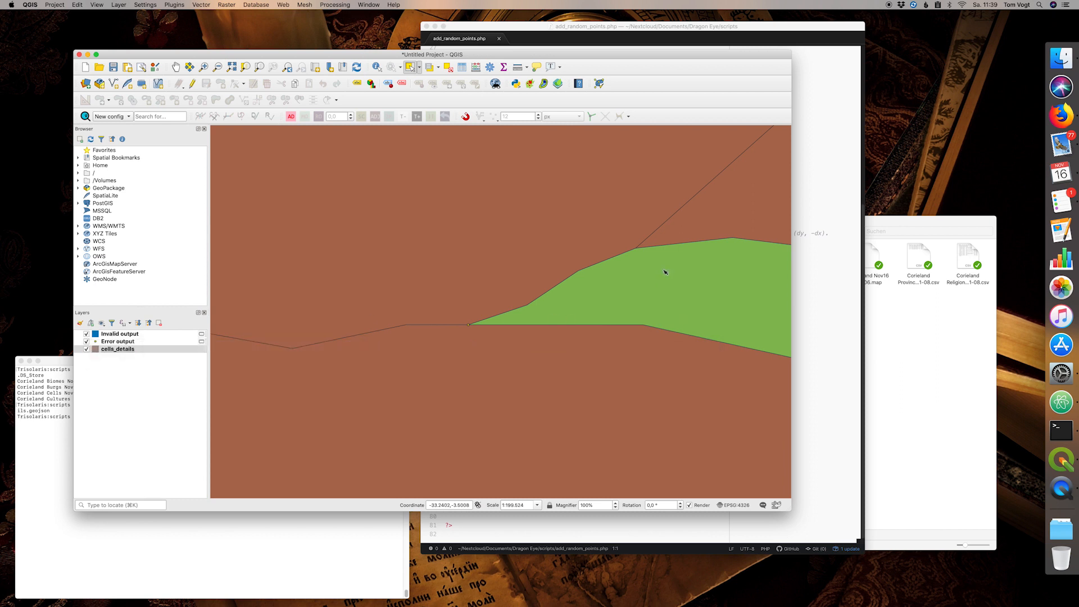
- Locate the border self-intersection of an invalid cell in the south and start editing cells_details there with the Vertex tool
{"action": "right_click", "coordinate": [120, 349]}
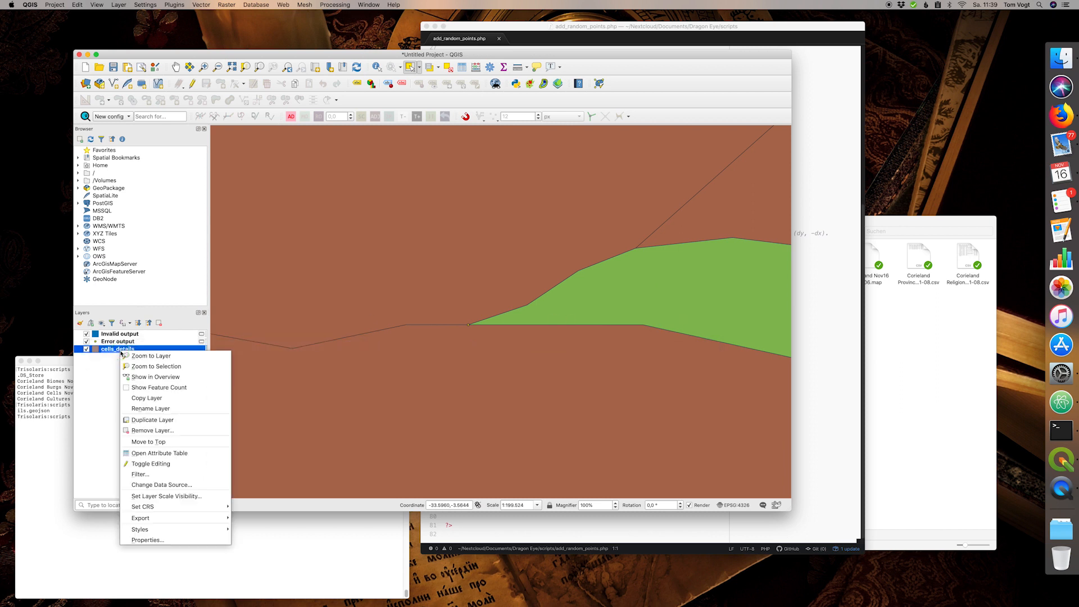
{"action": "left_click", "coordinate": [155, 362]}
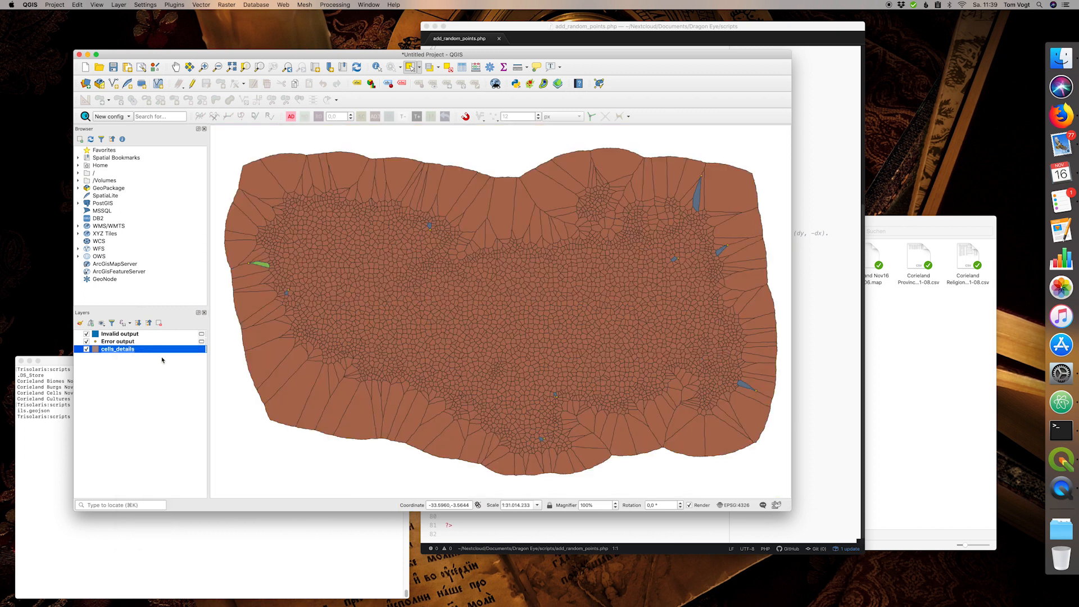
{"action": "scroll", "coordinate": [559, 399], "scroll_direction": "up", "scroll_amount": 3}
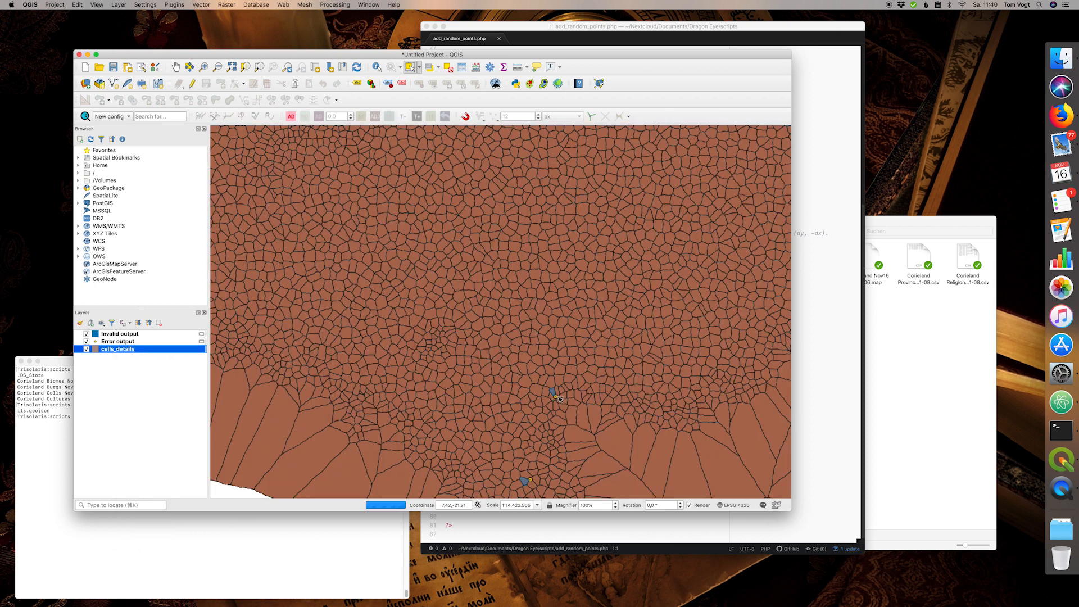
{"action": "scroll", "coordinate": [557, 397], "scroll_direction": "up", "scroll_amount": 10}
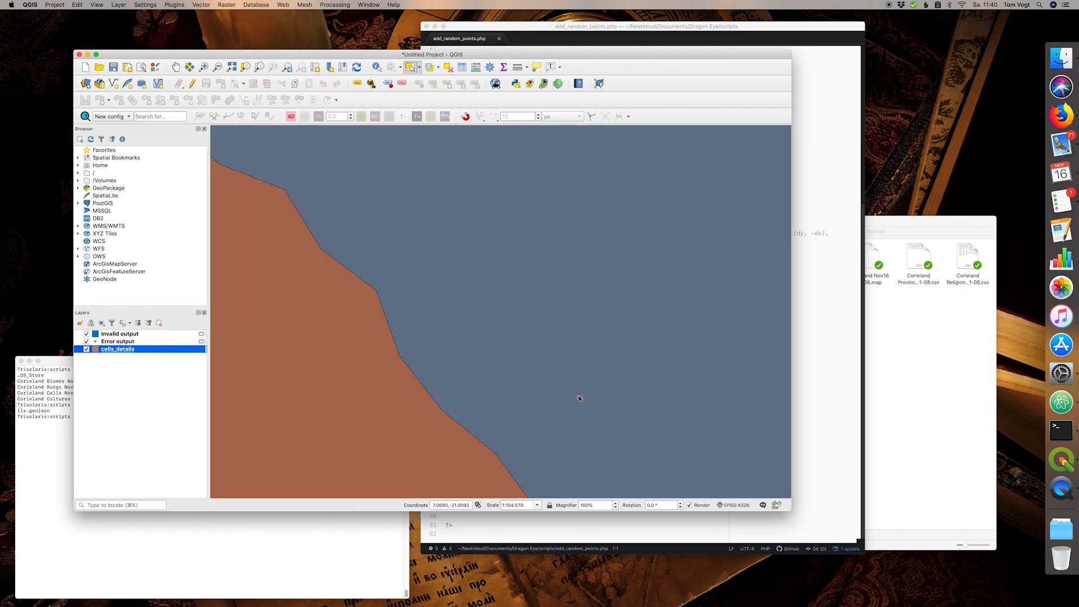
{"action": "left_click_drag", "start_coordinate": [543, 339], "coordinate": [380, 144]}
{"action": "left_click_drag", "start_coordinate": [680, 418], "coordinate": [424, 186]}
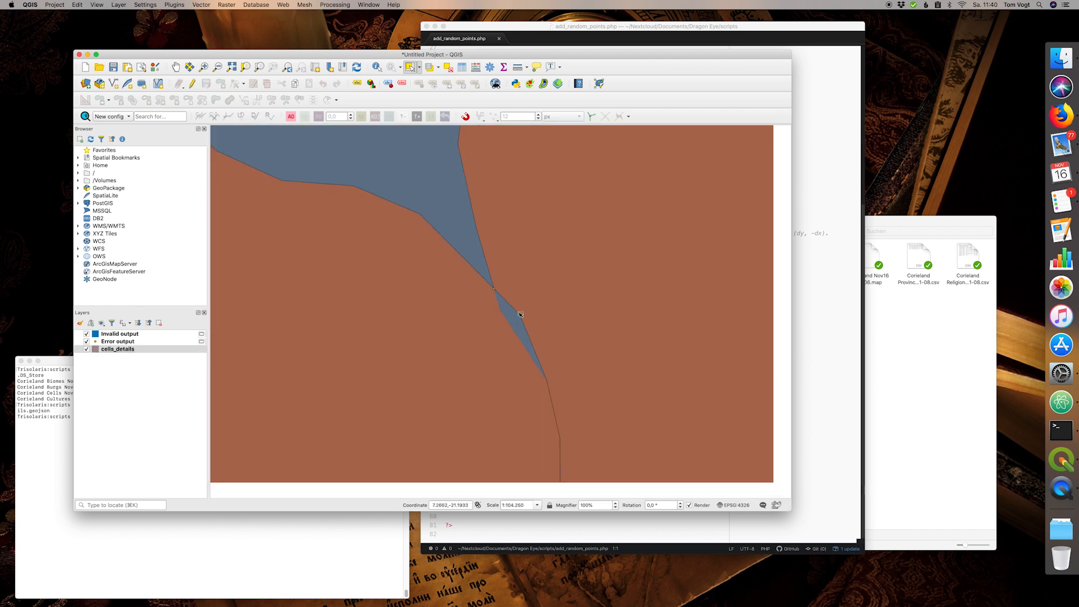
{"action": "scroll", "coordinate": [466, 276], "scroll_direction": "up", "scroll_amount": 1}
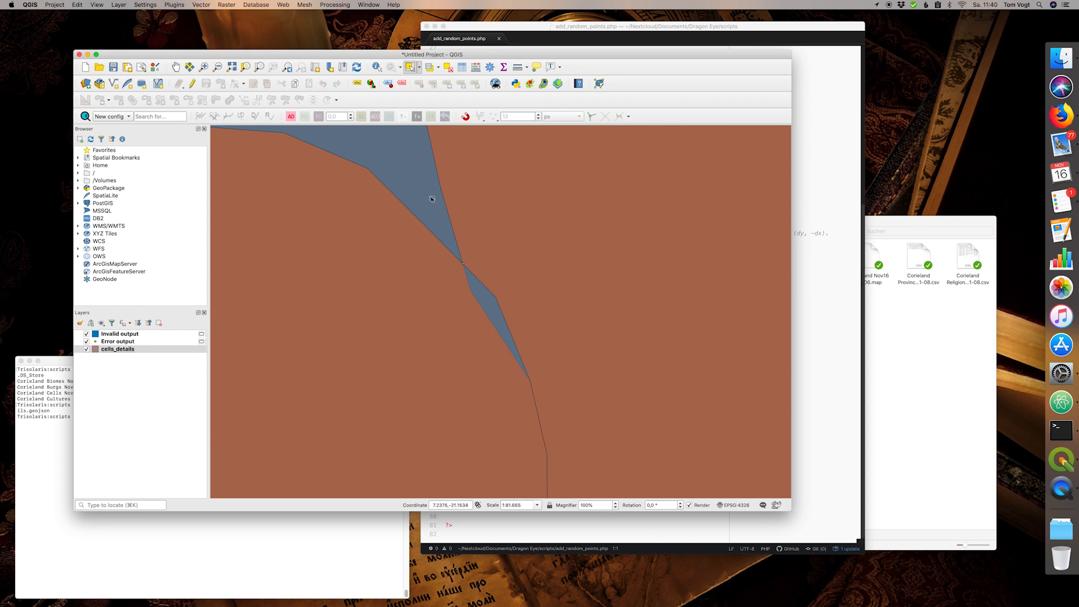
{"action": "left_click", "coordinate": [127, 350]}
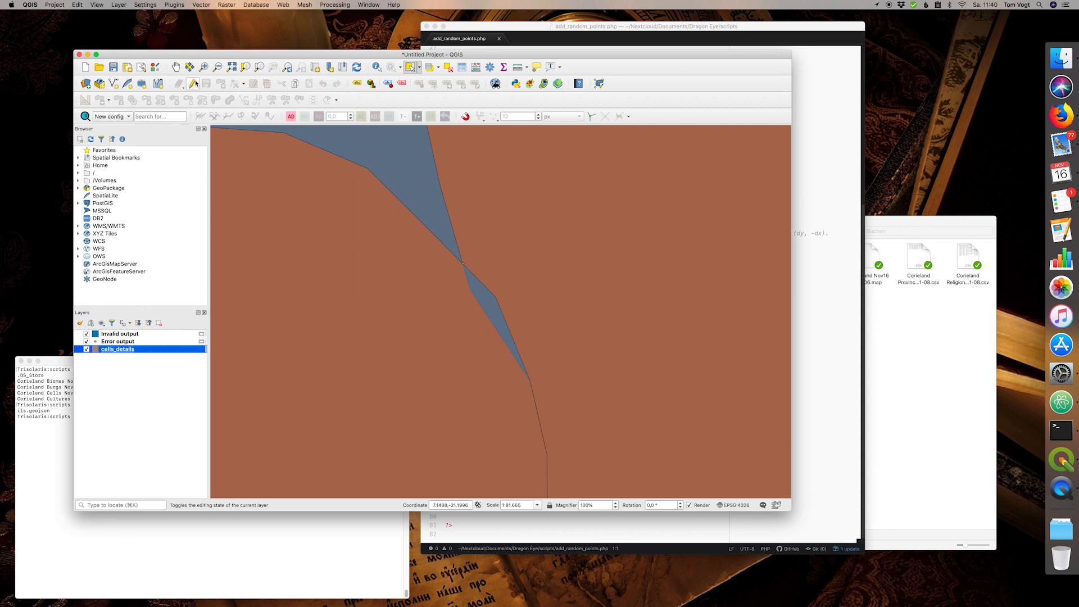
{"action": "left_click", "coordinate": [194, 83]}
{"action": "left_click", "coordinate": [235, 83]}
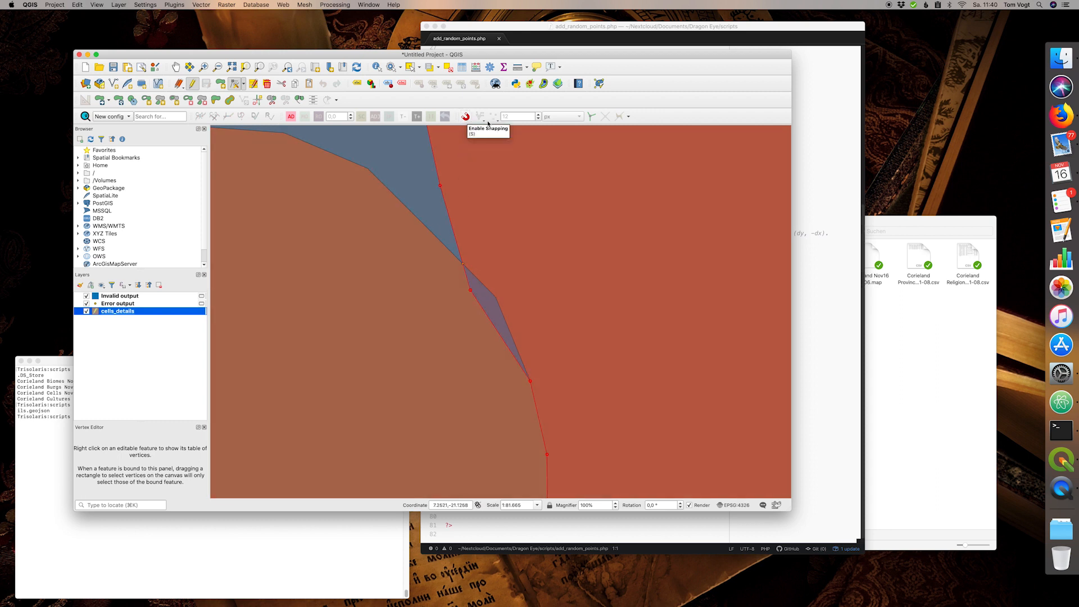
- Enable topological editing in the snapping options so that shared cell borders move together
{"action": "left_click", "coordinate": [592, 117]}
{"action": "right_click", "coordinate": [656, 120]}
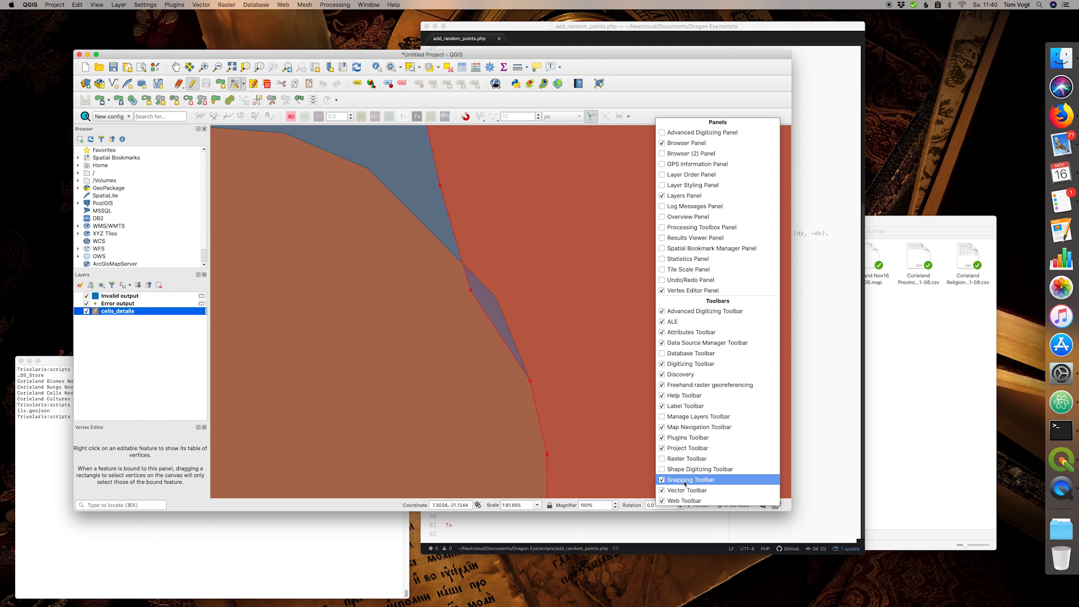
{"action": "left_click", "coordinate": [649, 118]}
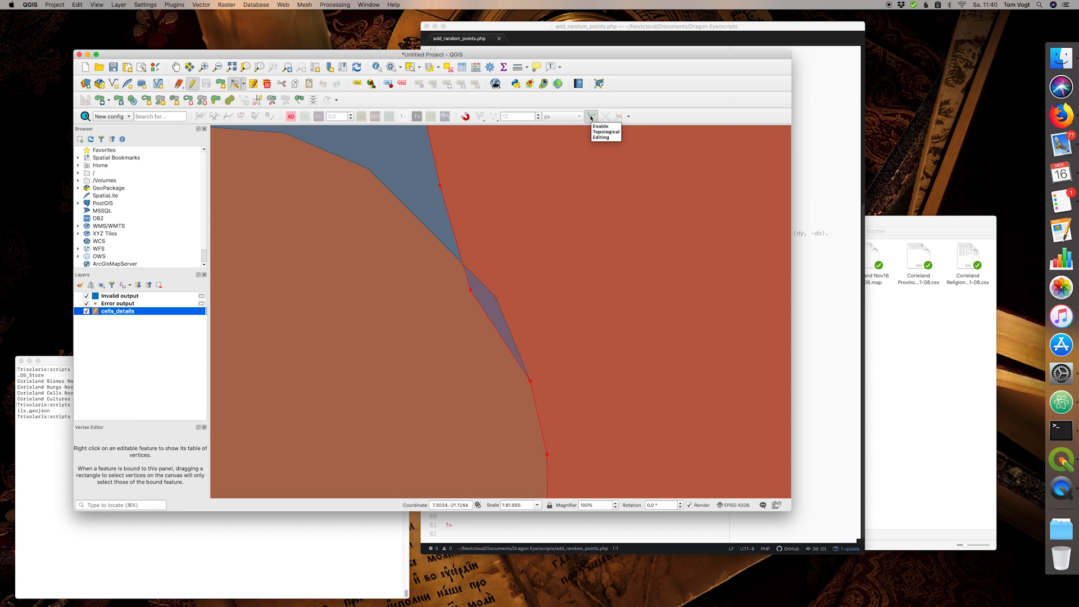
{"action": "left_click", "coordinate": [591, 118]}
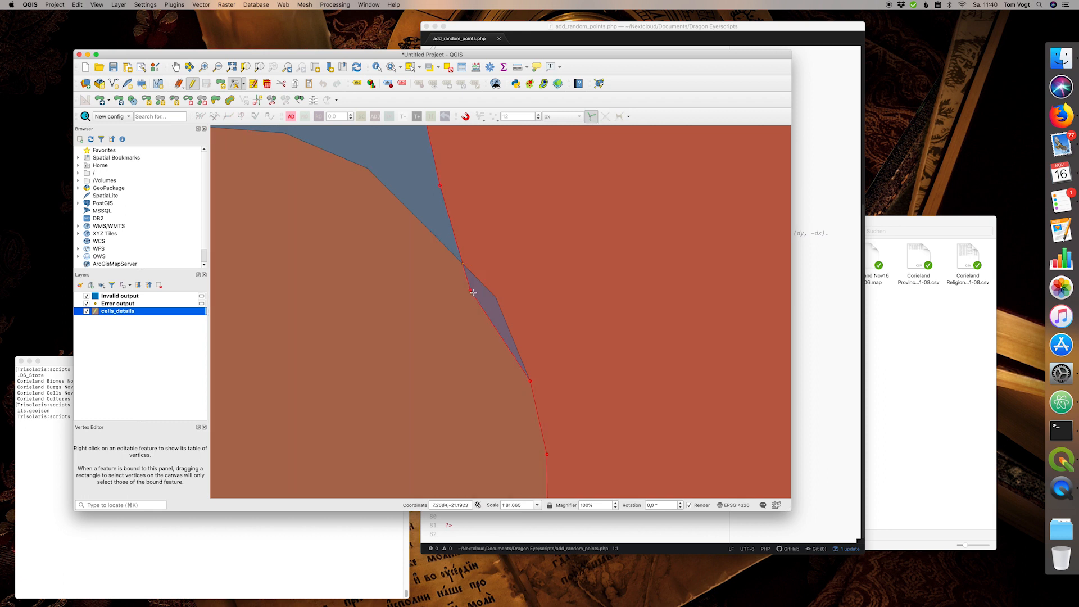
- Untangle the invalid cell's crossing borders by moving the two vertices beyond the intersection apart to opposite sides
{"action": "left_click", "coordinate": [496, 296]}
{"action": "left_click", "coordinate": [496, 297]}
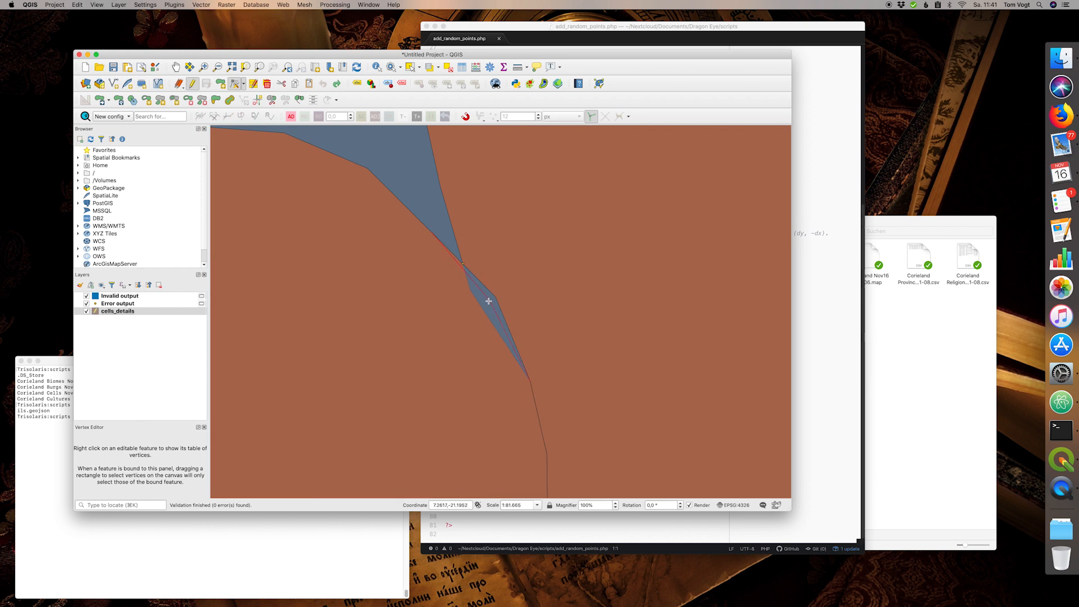
{"action": "left_click", "coordinate": [485, 345]}
{"action": "left_click", "coordinate": [471, 291]}
{"action": "left_click", "coordinate": [553, 358]}
- Compare the edited borders with the original invalid geometry by hiding and reshowing the Invalid output layer
{"action": "left_click", "coordinate": [86, 297]}
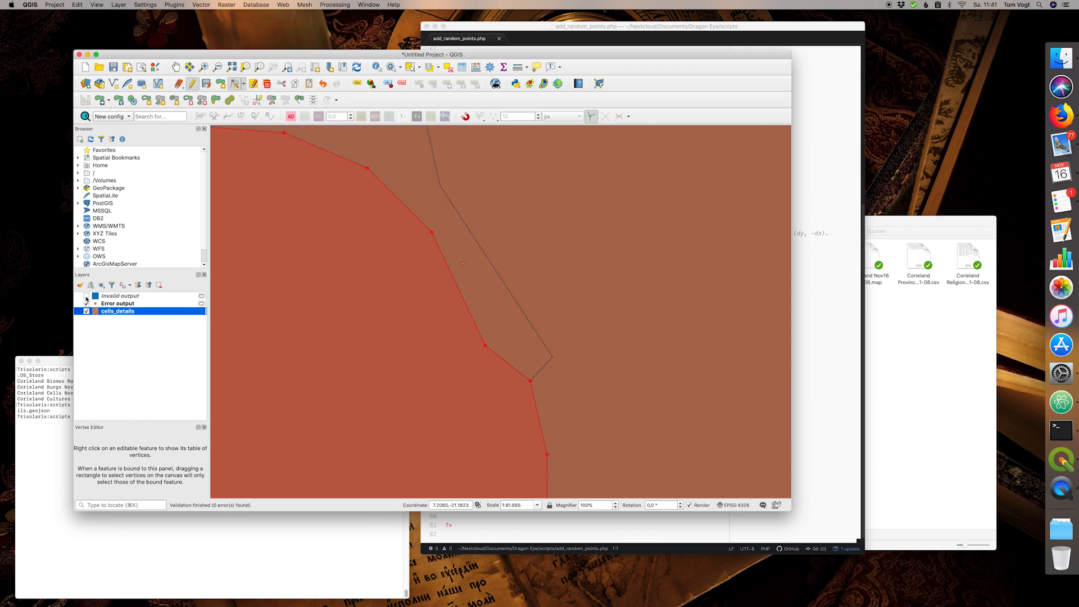
{"action": "left_click", "coordinate": [87, 297]}
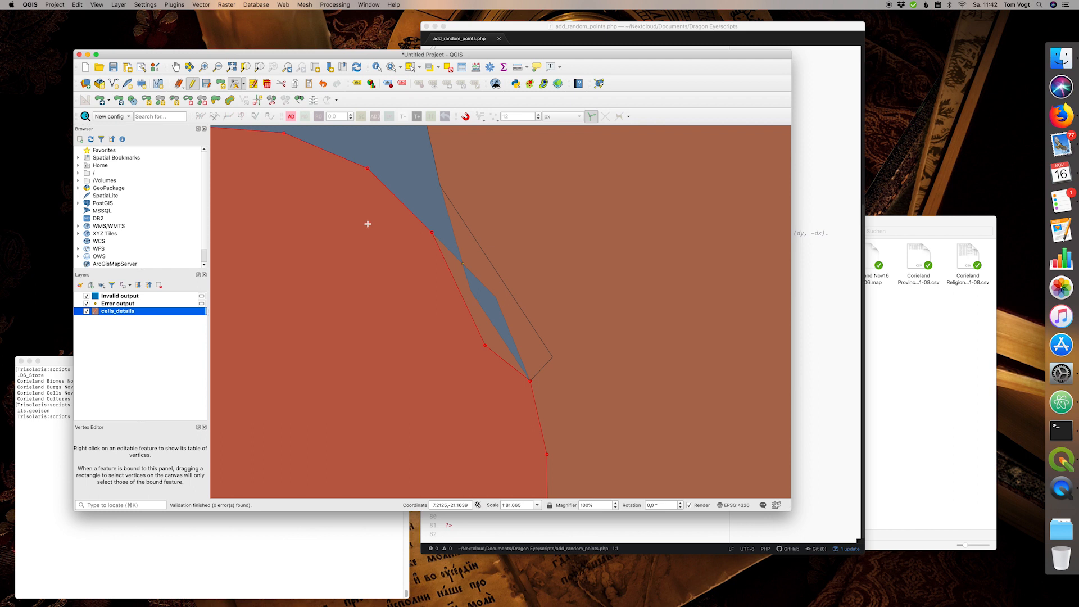
{"action": "scroll", "coordinate": [382, 243], "scroll_direction": "down", "scroll_amount": 6}
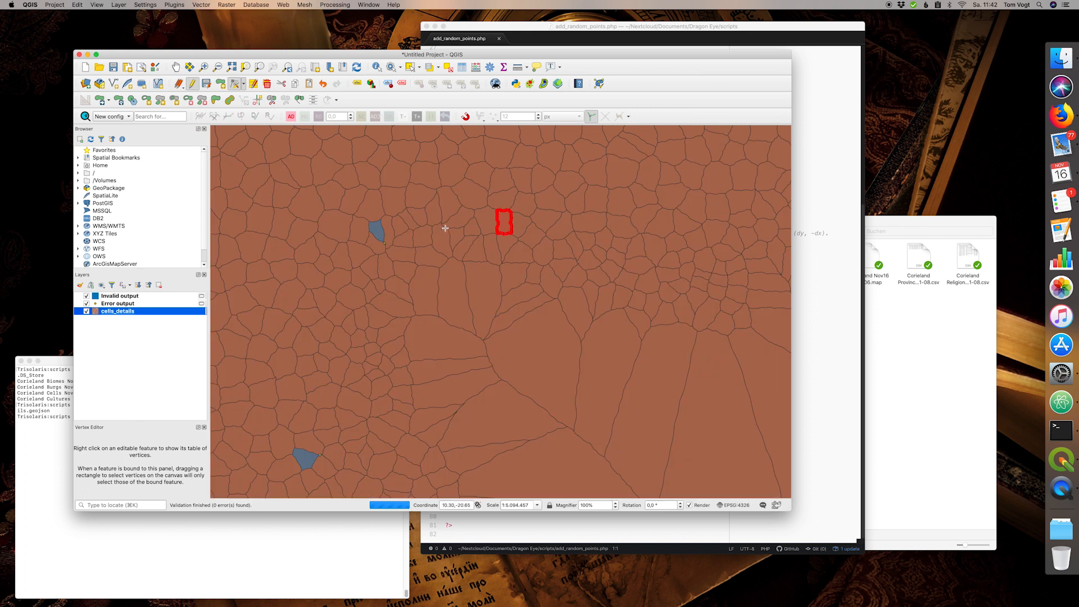
- Move the vertices around the overlap at the next invalid cell's southeastern corner apart so its borders no longer cross
{"action": "scroll", "coordinate": [318, 456], "scroll_direction": "up", "scroll_amount": 5}
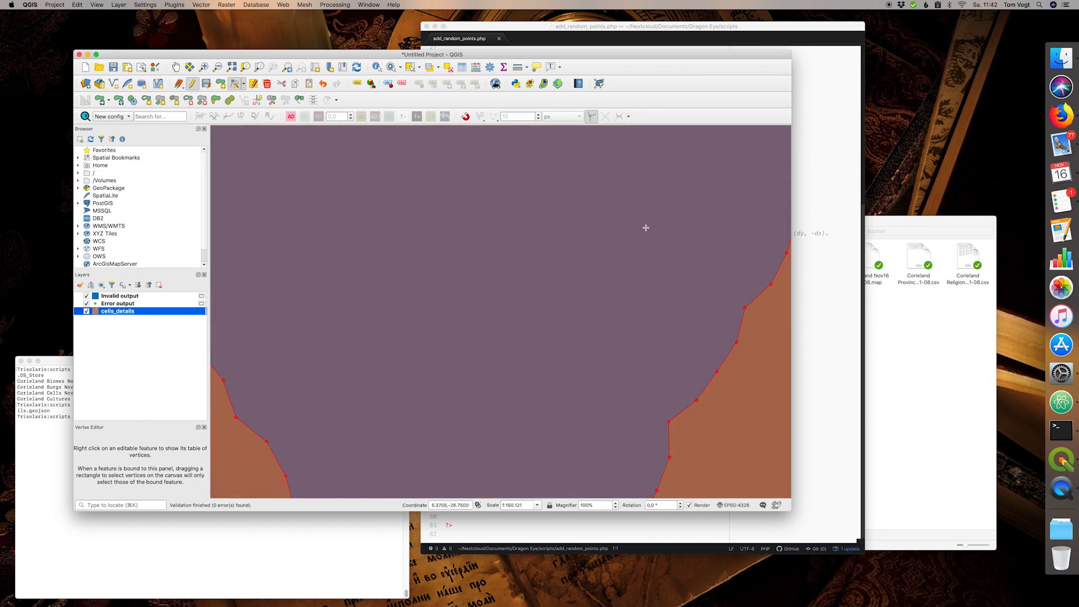
{"action": "left_click_drag", "start_coordinate": [629, 255], "coordinate": [472, 290]}
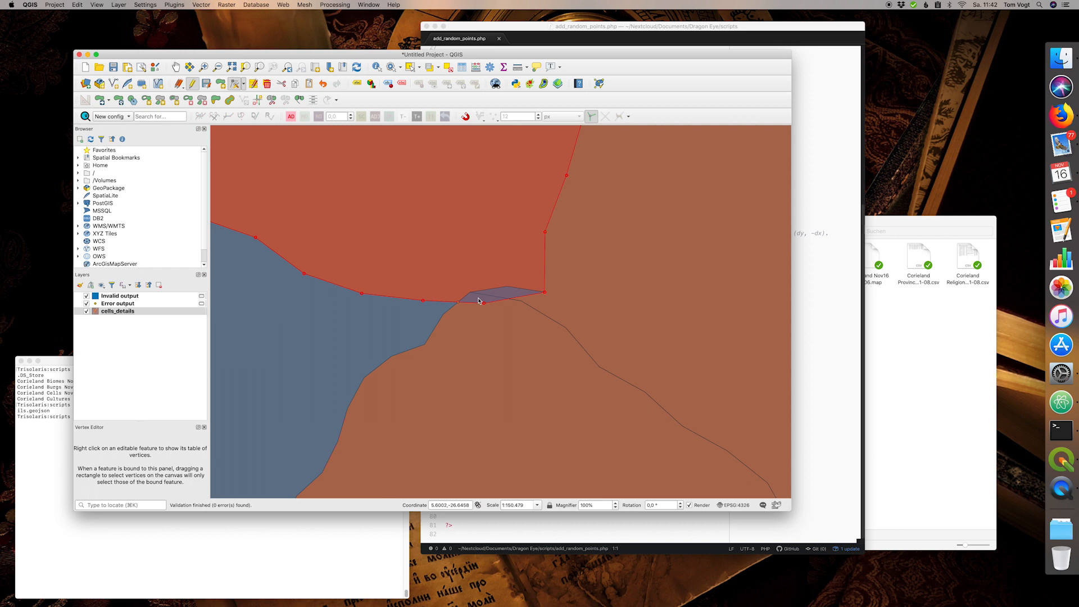
{"action": "left_click", "coordinate": [888, 5]}
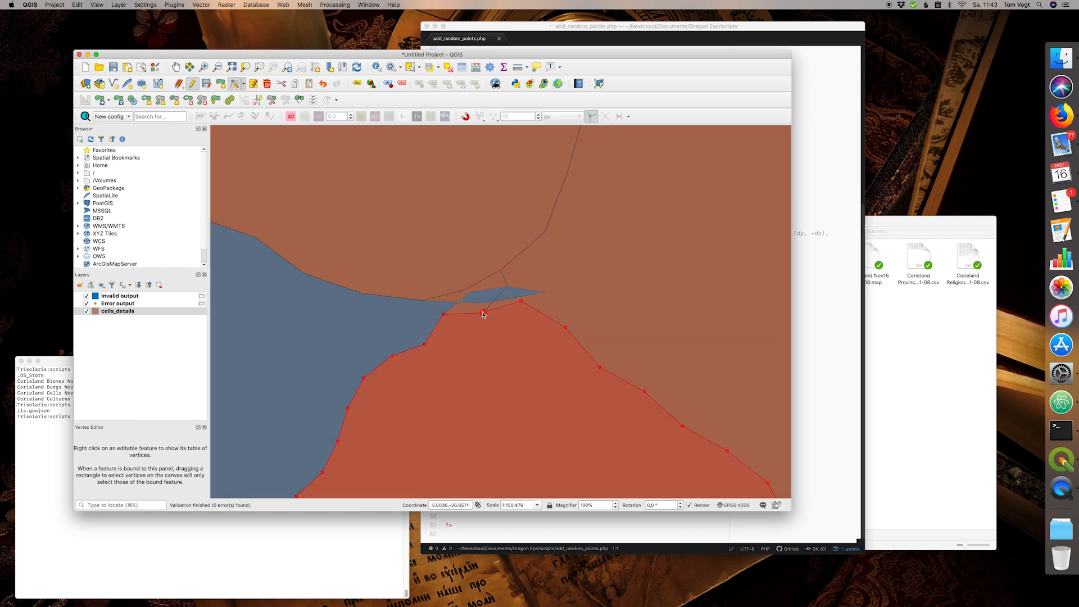
- Inspect the self-intersection at the thin tip of the western invalid cell with its vertices listed, and hide the Invalid output layer
{"action": "right_click", "coordinate": [133, 305]}
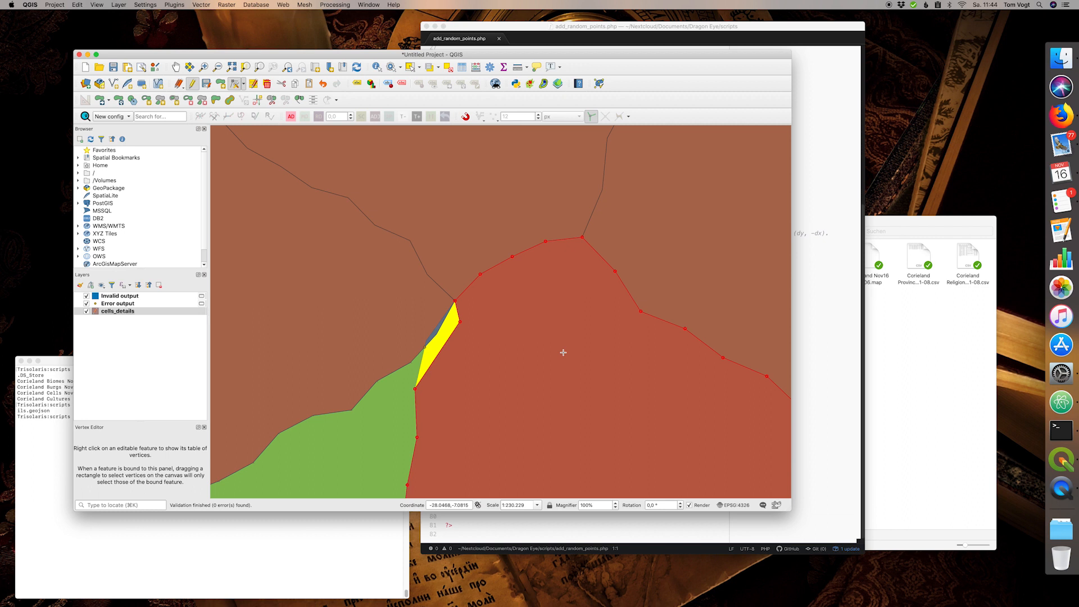
{"action": "scroll", "coordinate": [406, 383], "scroll_direction": "up", "scroll_amount": 1}
{"action": "right_click", "coordinate": [429, 328]}
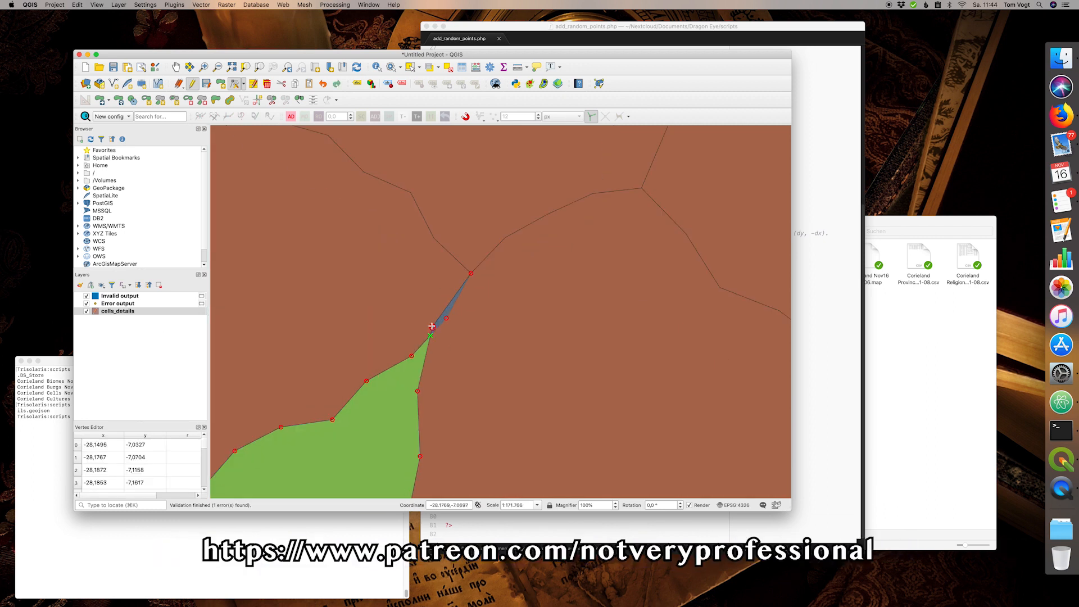
{"action": "left_click", "coordinate": [86, 296]}
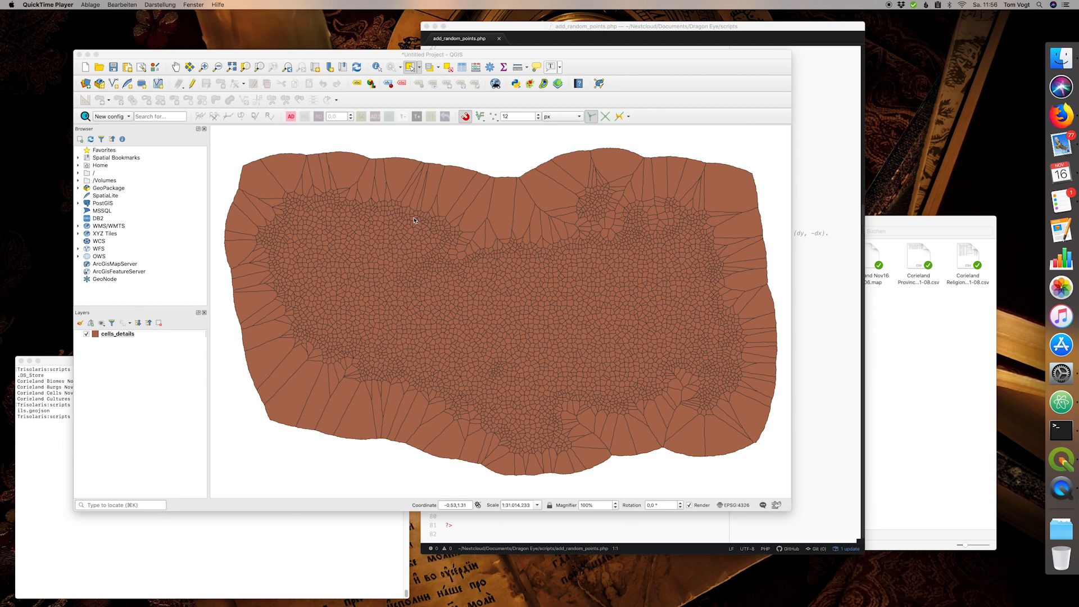
- Select all cells_details features by value where the type is equal to ocean
{"action": "left_click", "coordinate": [439, 68]}
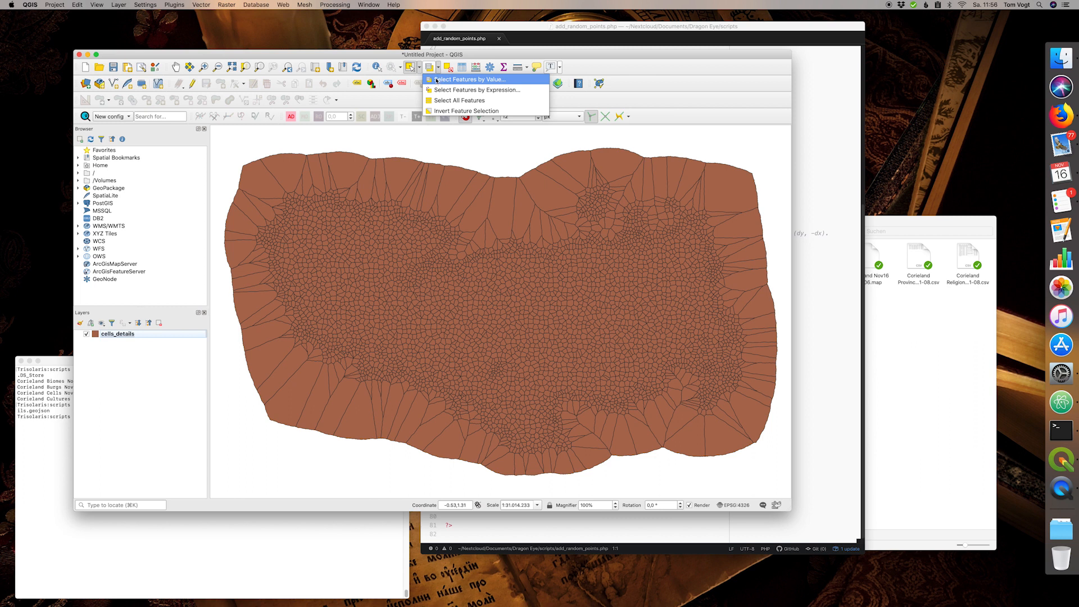
{"action": "left_click", "coordinate": [444, 81]}
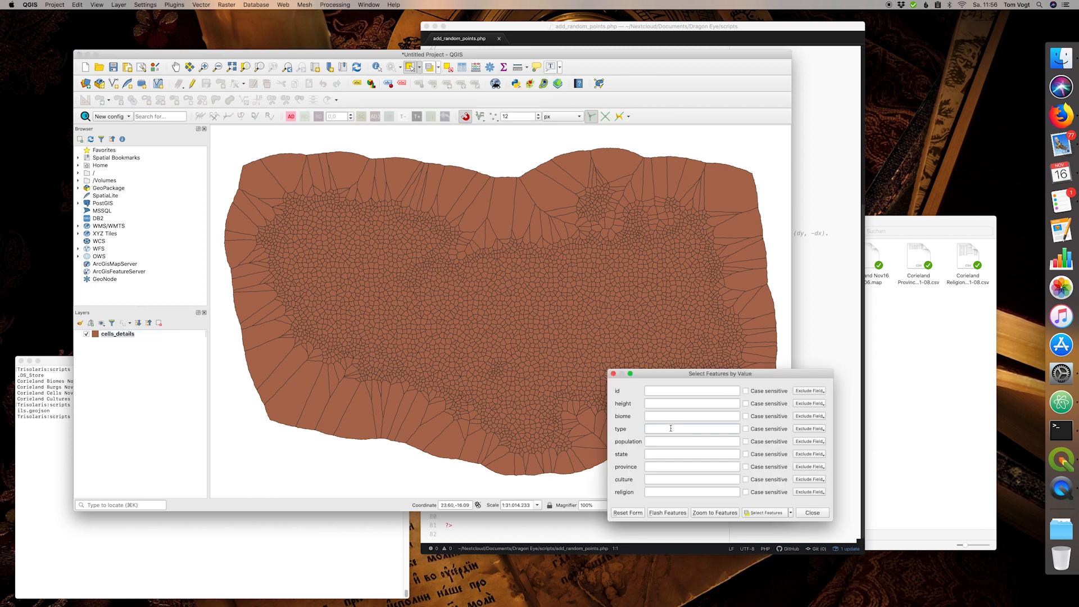
{"action": "type", "text": "ocea"}
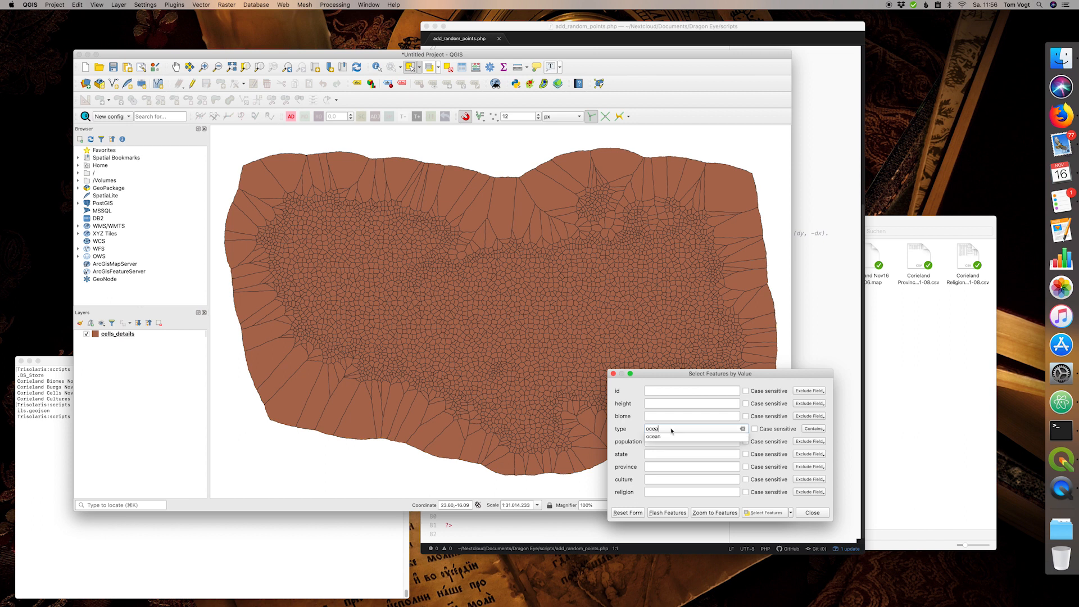
{"action": "type", "text": "n"}
{"action": "left_click", "coordinate": [819, 430]}
{"action": "left_click", "coordinate": [818, 430]}
{"action": "left_click", "coordinate": [830, 450]}
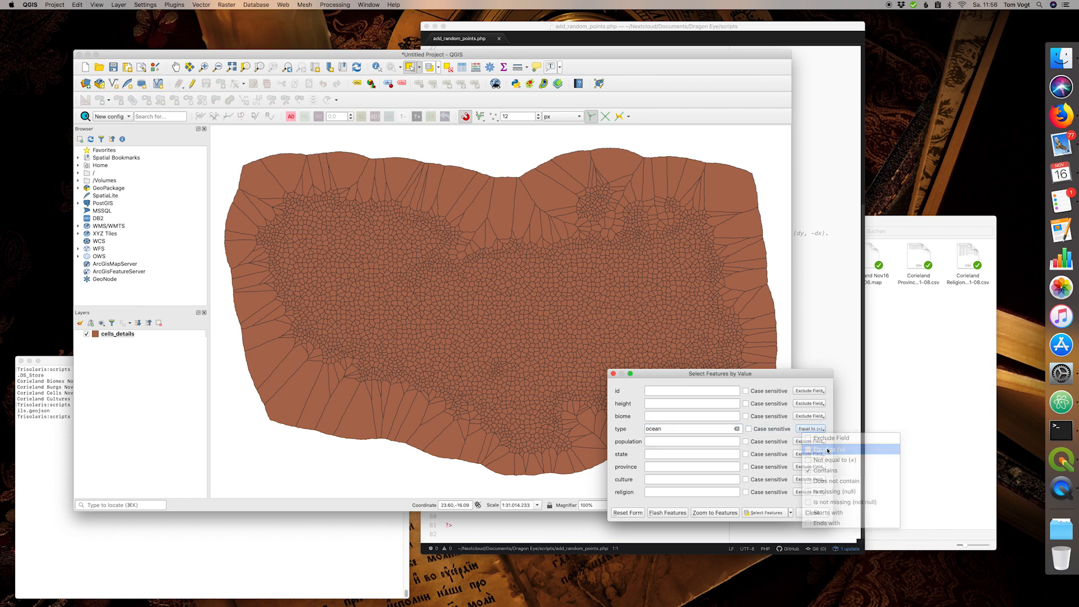
{"action": "left_click", "coordinate": [762, 514]}
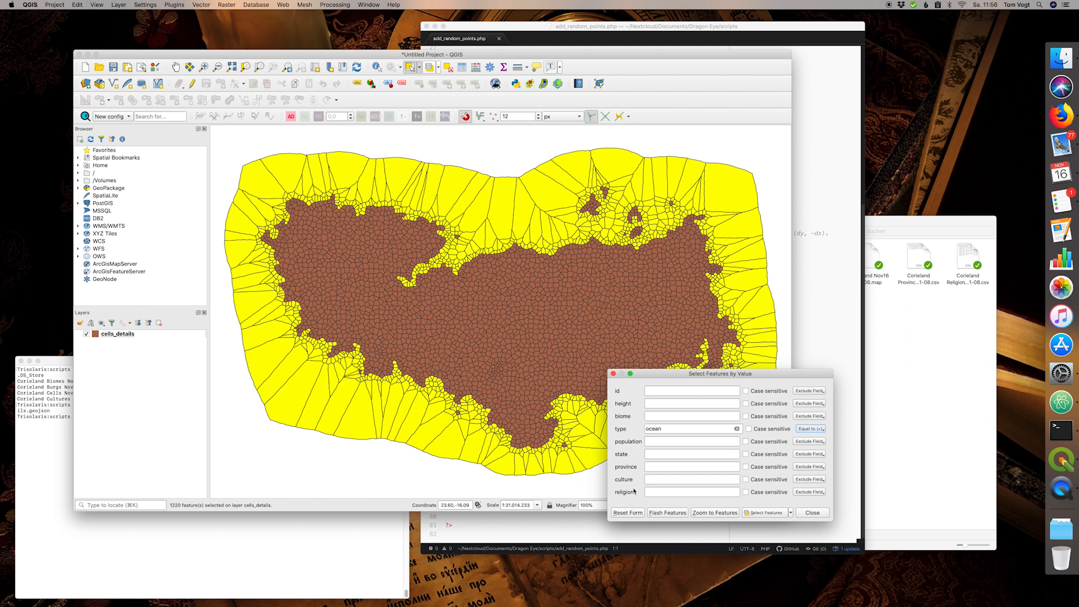
{"action": "left_click", "coordinate": [812, 513]}
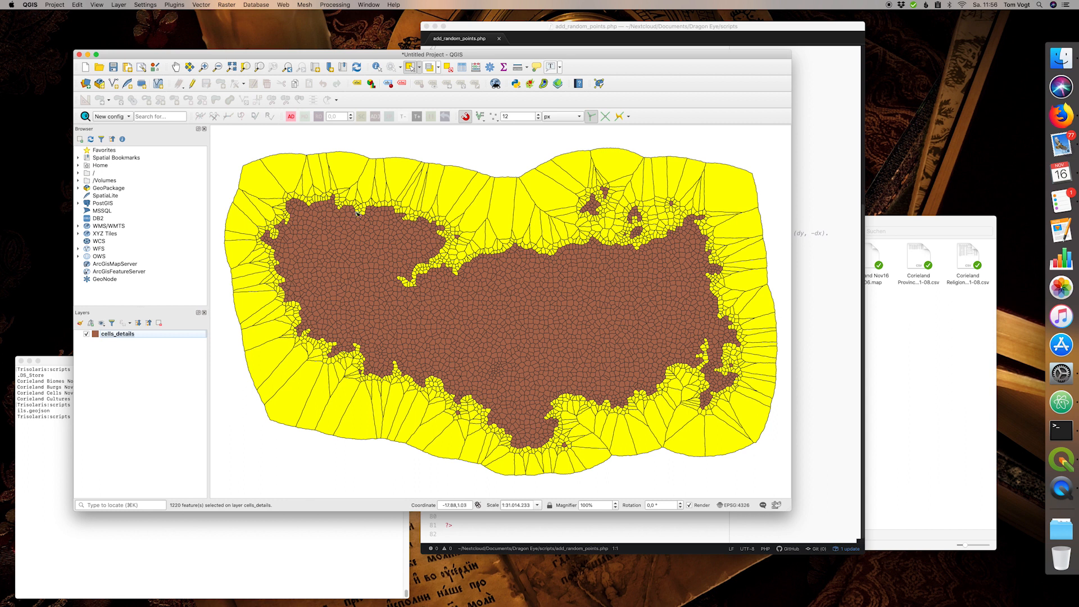
- Delete the selected ocean cells from cells_details, save the layer edits and end editing
{"action": "left_click", "coordinate": [192, 83]}
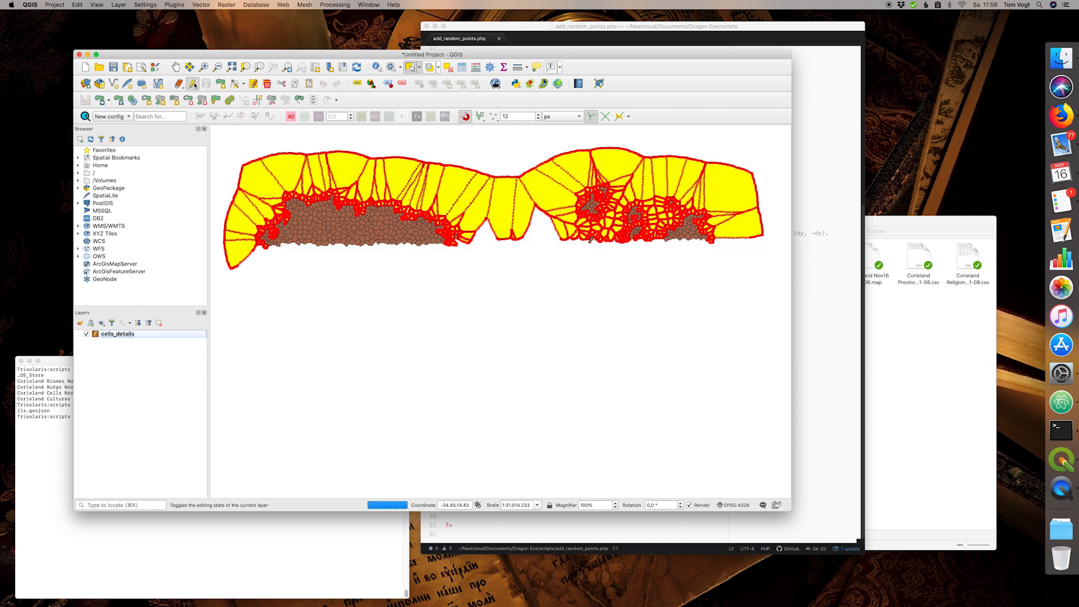
{"action": "left_click", "coordinate": [267, 85]}
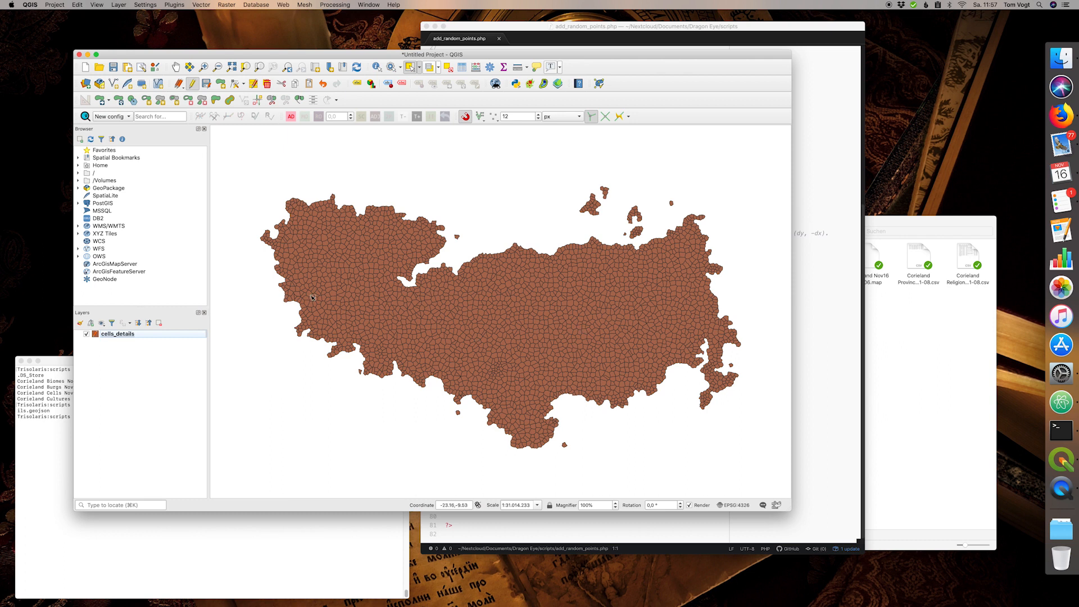
{"action": "left_click", "coordinate": [207, 83]}
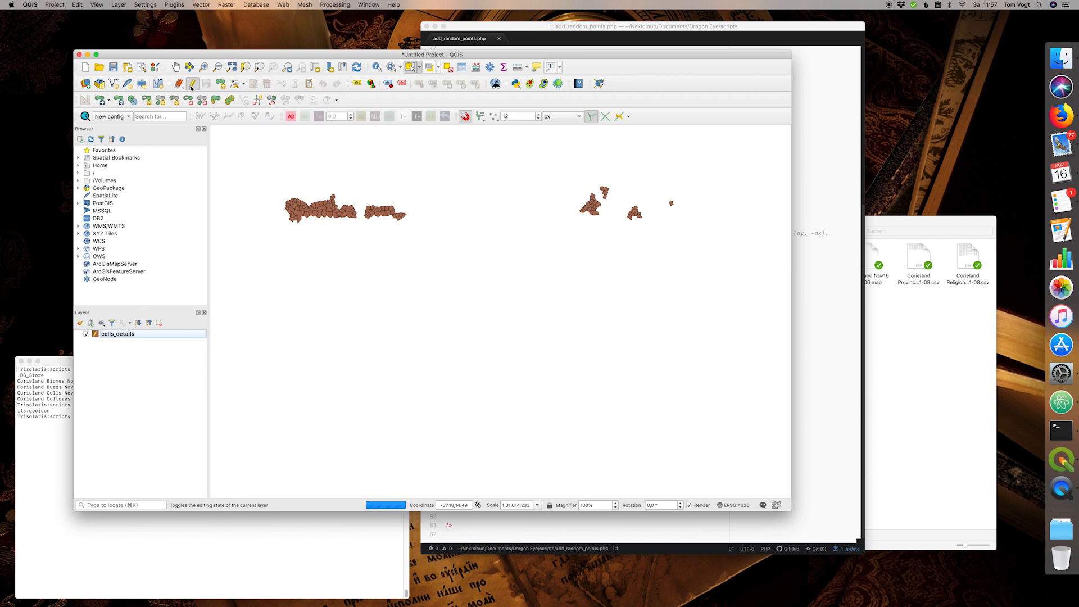
{"action": "left_click", "coordinate": [193, 84]}
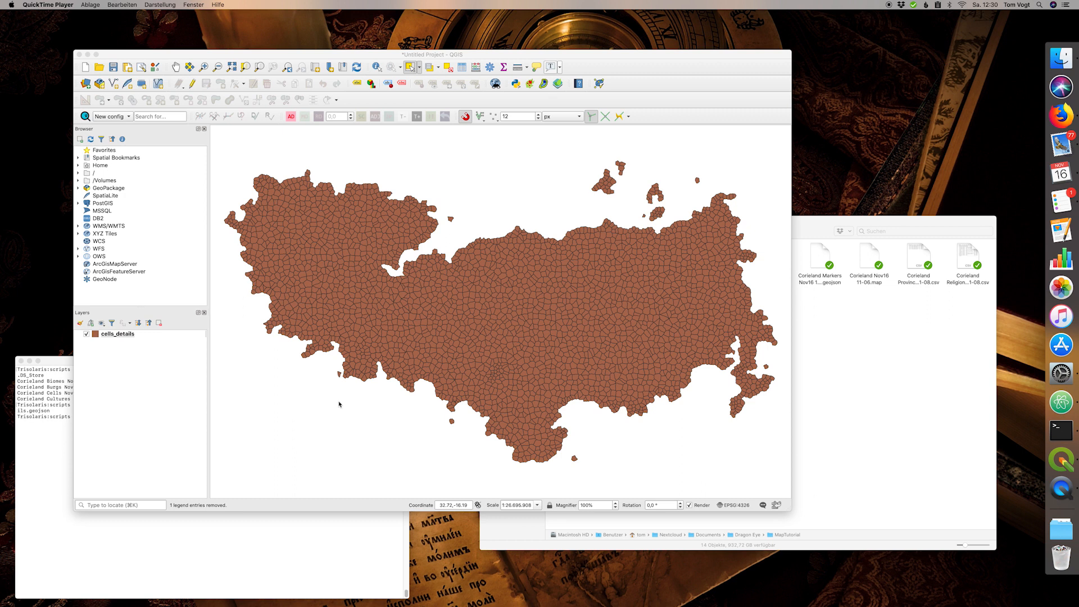
- Dissolve the cells_details layer by the state field into a temporary layer
{"action": "left_click", "coordinate": [145, 336]}
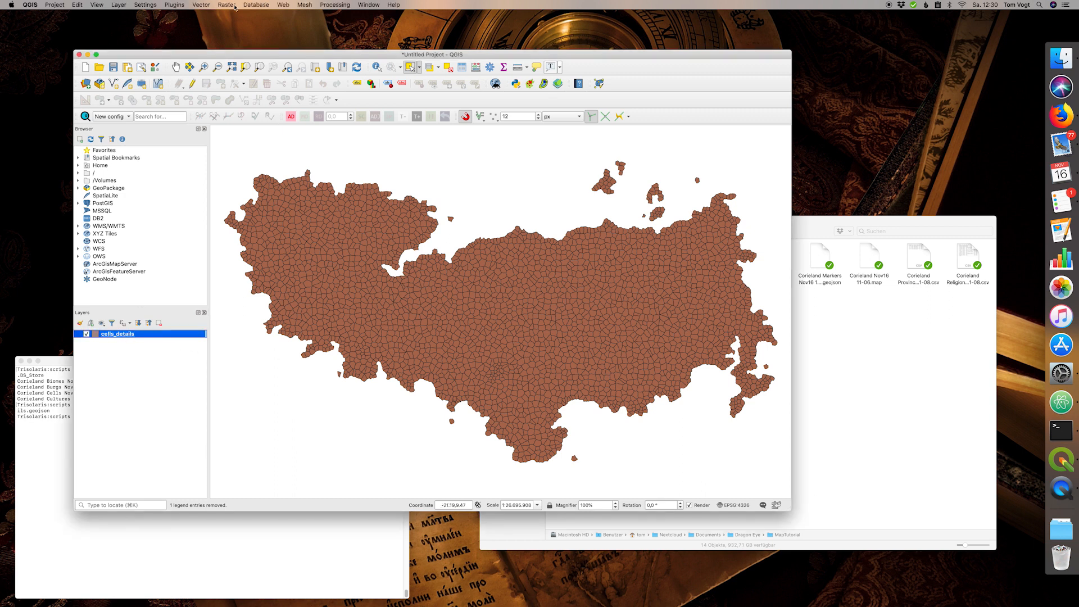
{"action": "left_click", "coordinate": [202, 4]}
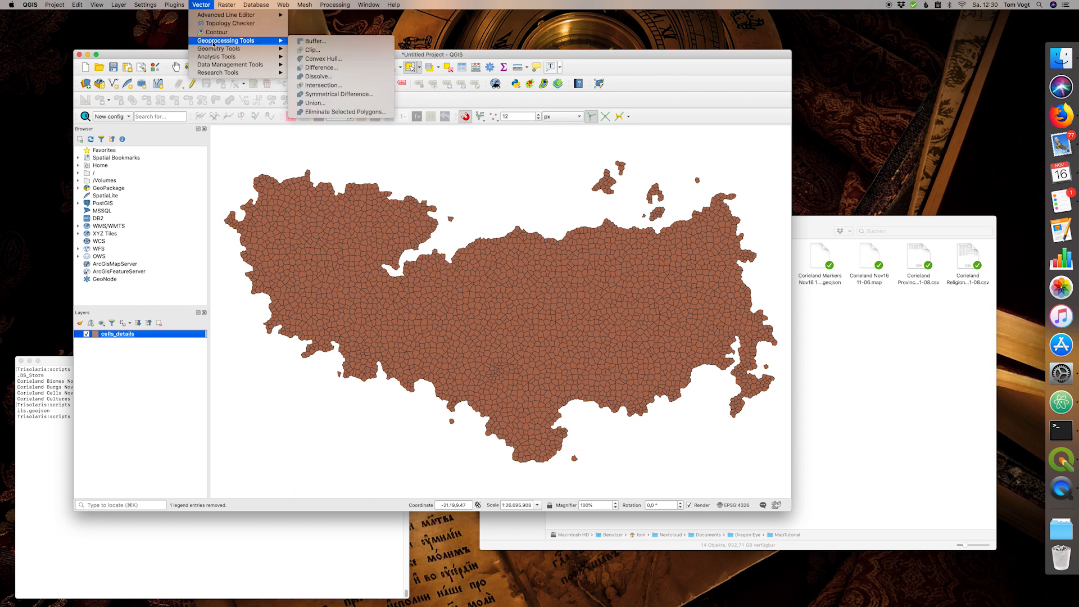
{"action": "mouse_move", "coordinate": [213, 42]}
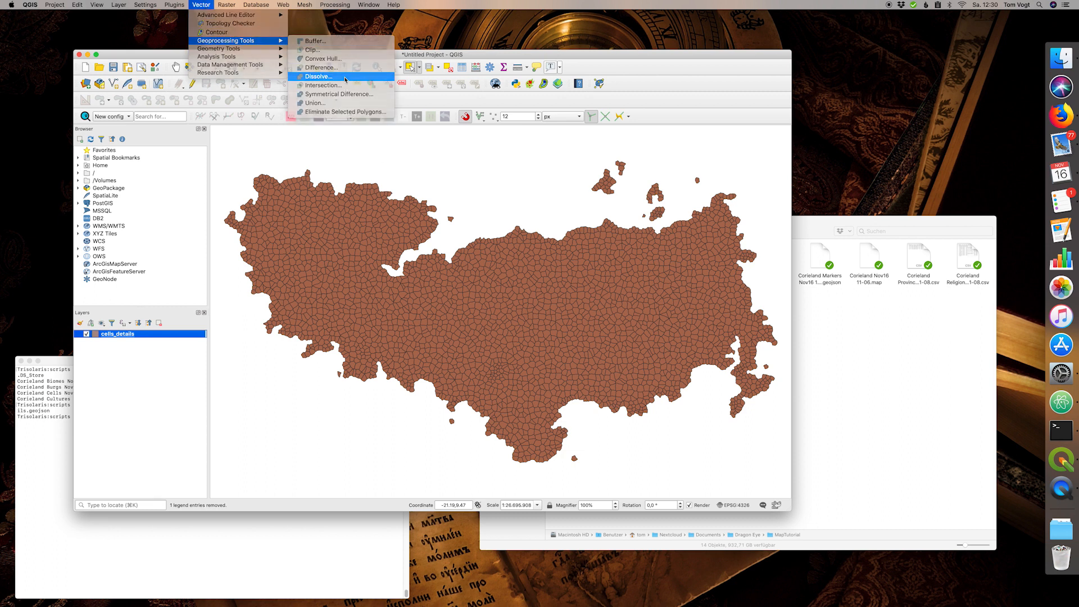
{"action": "left_click", "coordinate": [345, 78]}
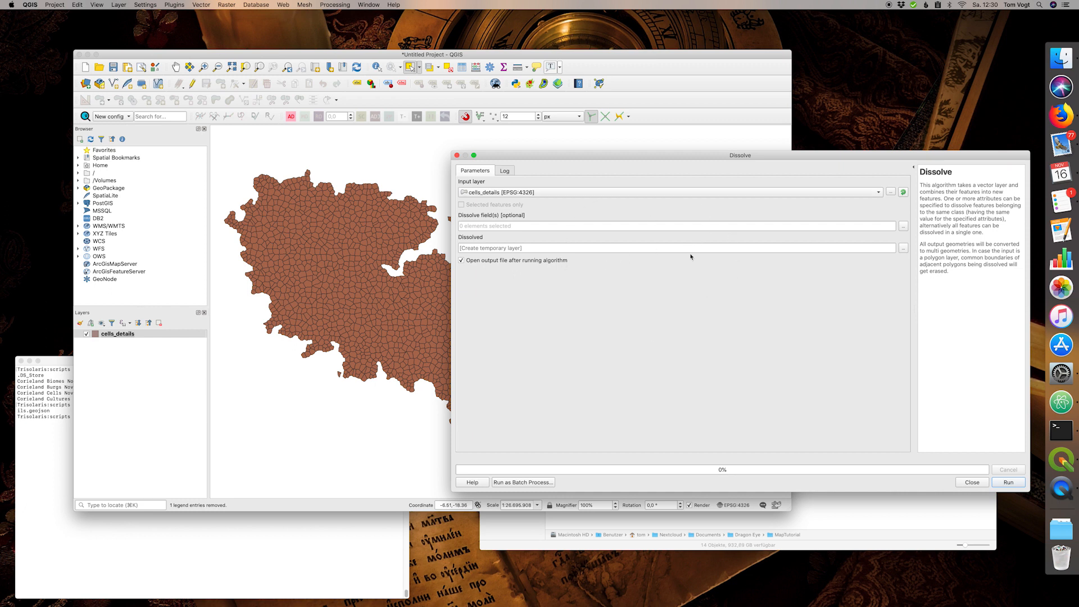
{"action": "left_click", "coordinate": [904, 226]}
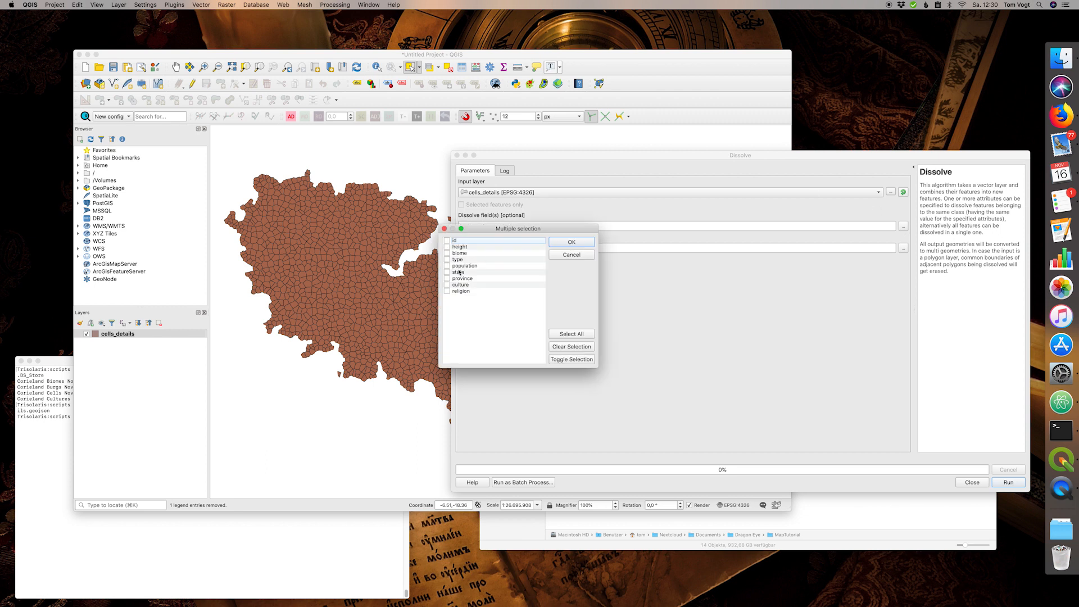
{"action": "left_click", "coordinate": [447, 273]}
{"action": "left_click", "coordinate": [571, 242]}
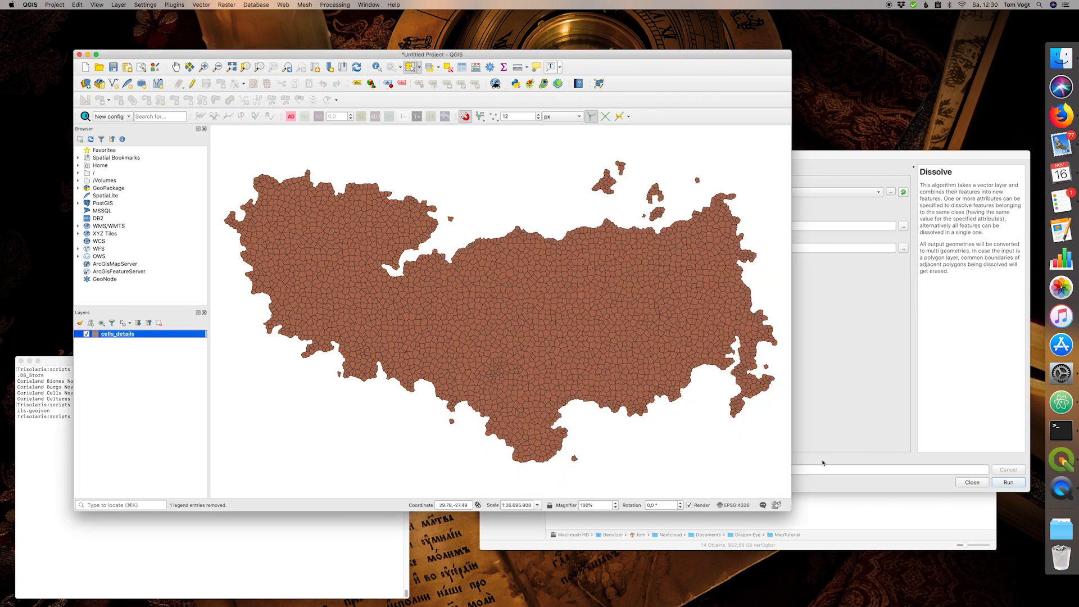
{"action": "left_click", "coordinate": [1009, 483]}
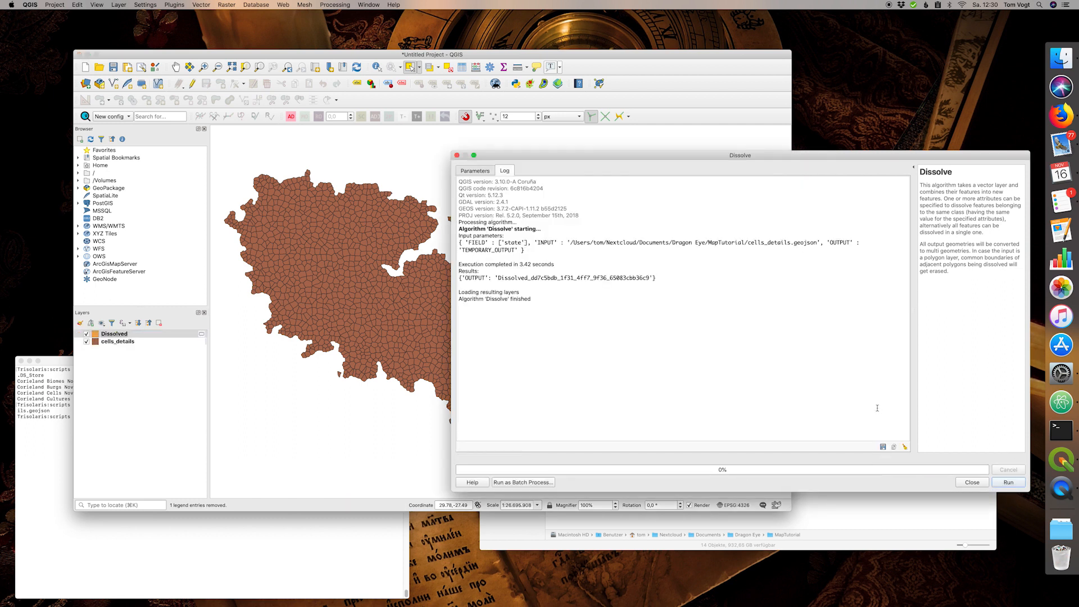
{"action": "left_click", "coordinate": [972, 482]}
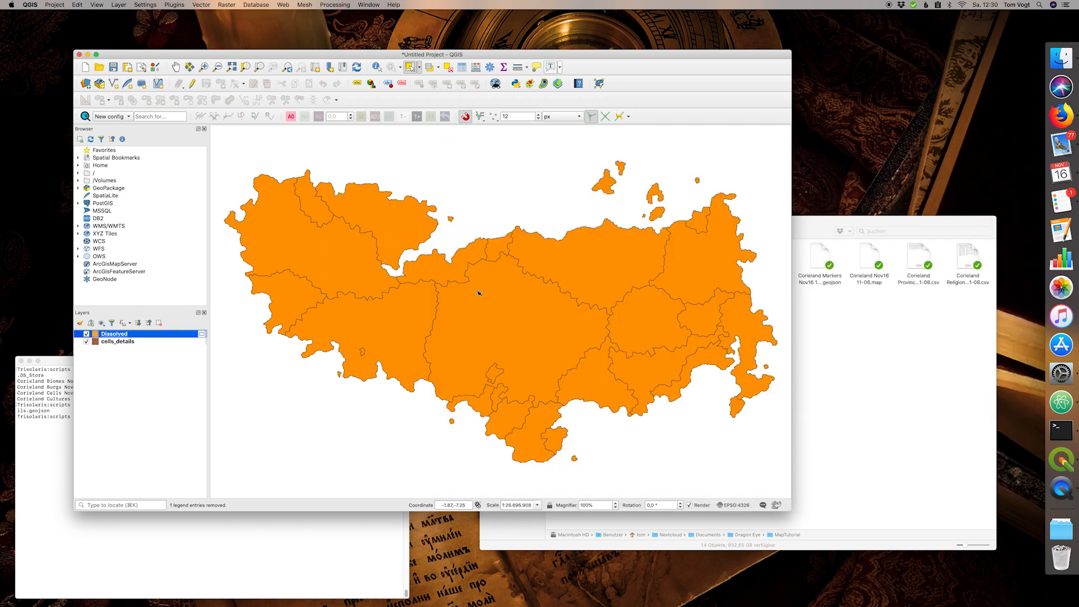
- Split the Dissolved layer's multipart state polygons into single parts in a new temporary layer
{"action": "left_click", "coordinate": [389, 462]}
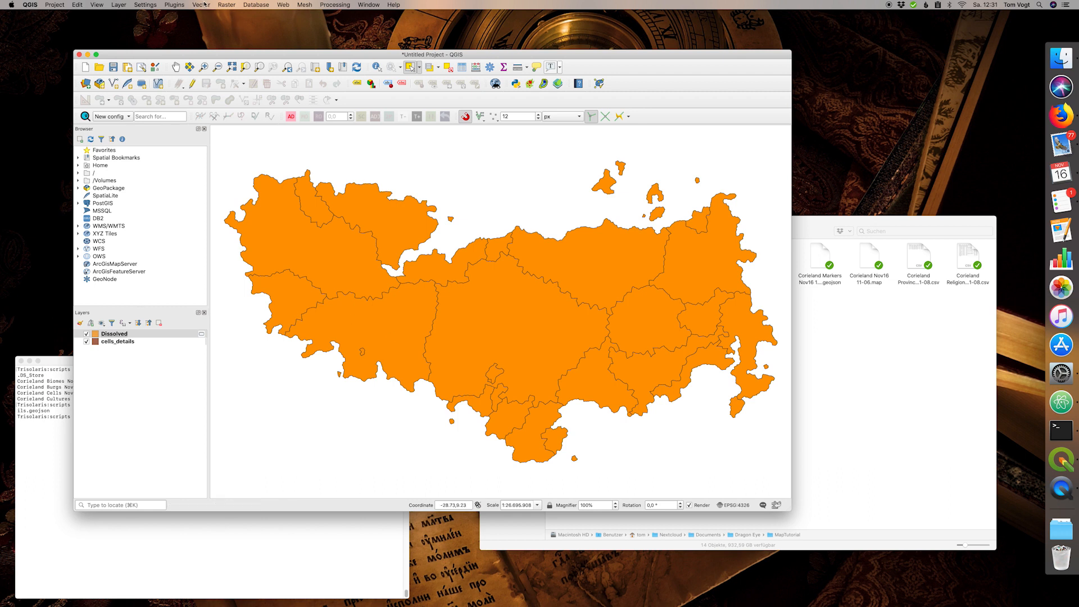
{"action": "left_click", "coordinate": [202, 4]}
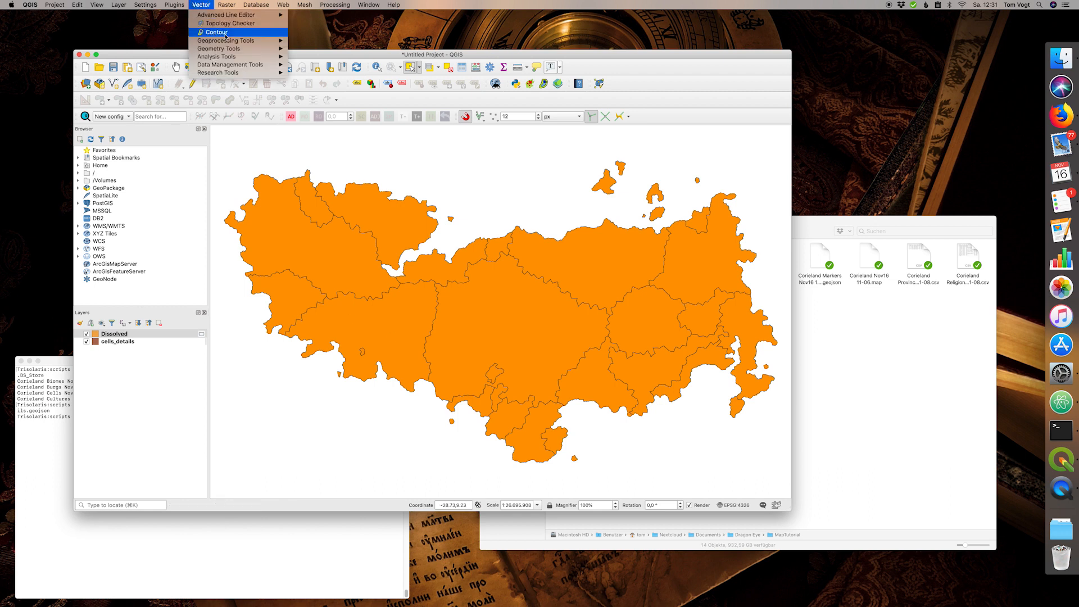
{"action": "mouse_move", "coordinate": [227, 49]}
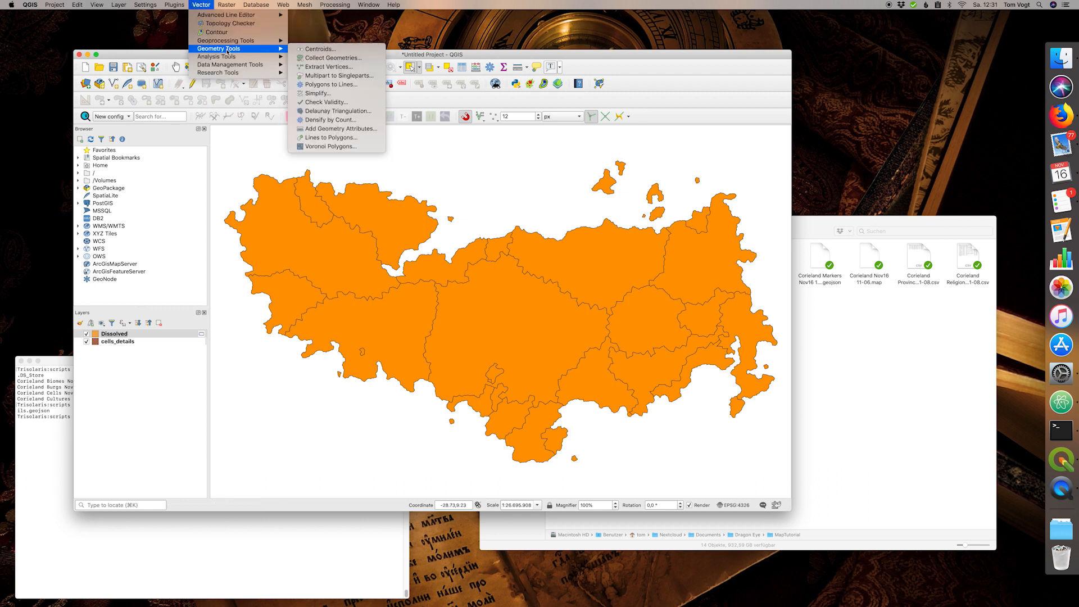
{"action": "left_click", "coordinate": [344, 78]}
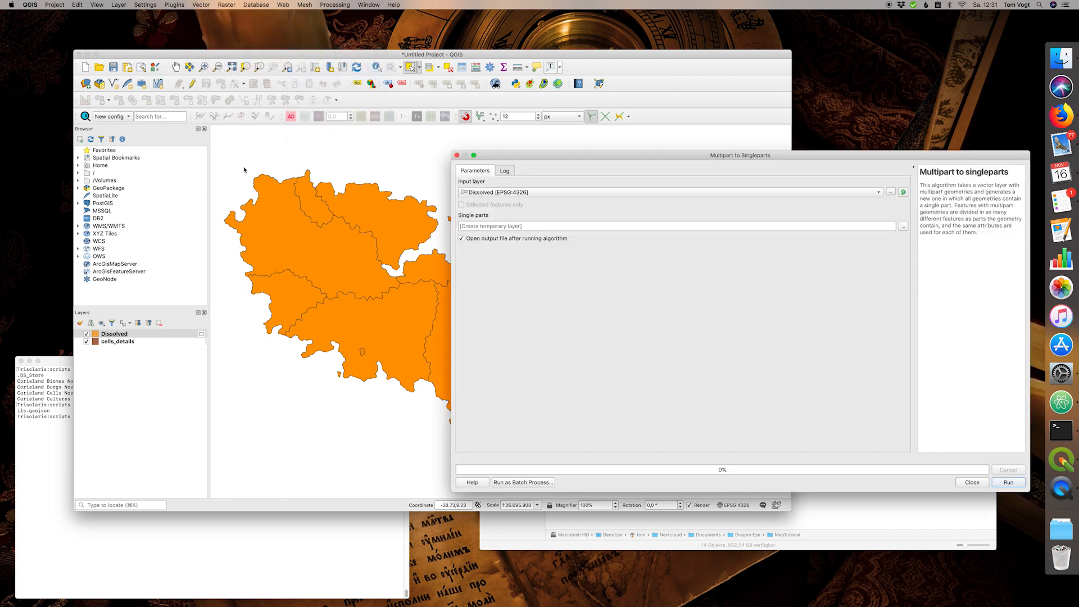
{"action": "left_click", "coordinate": [1008, 482]}
{"action": "left_click", "coordinate": [972, 482]}
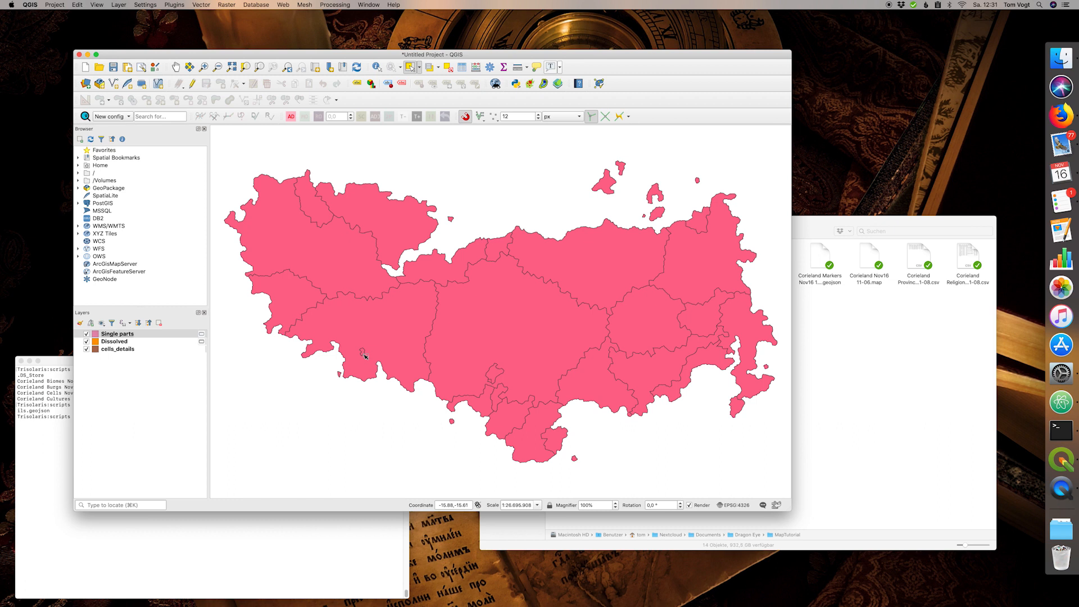
- Hide the Dissolved and Single parts layers and make cells_details the active layer
{"action": "left_click", "coordinate": [87, 341]}
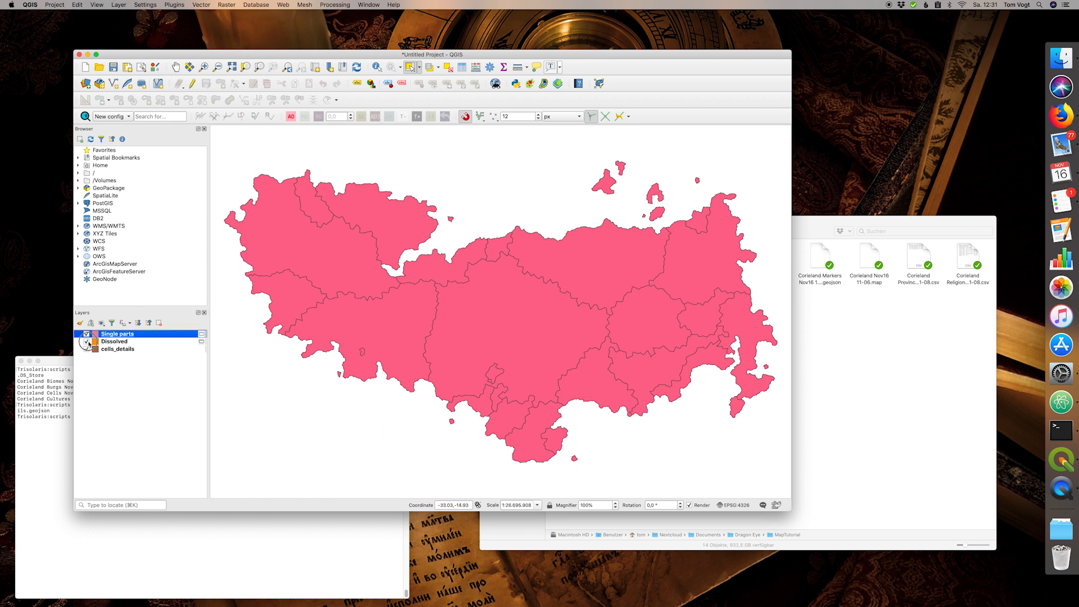
{"action": "left_click", "coordinate": [87, 335]}
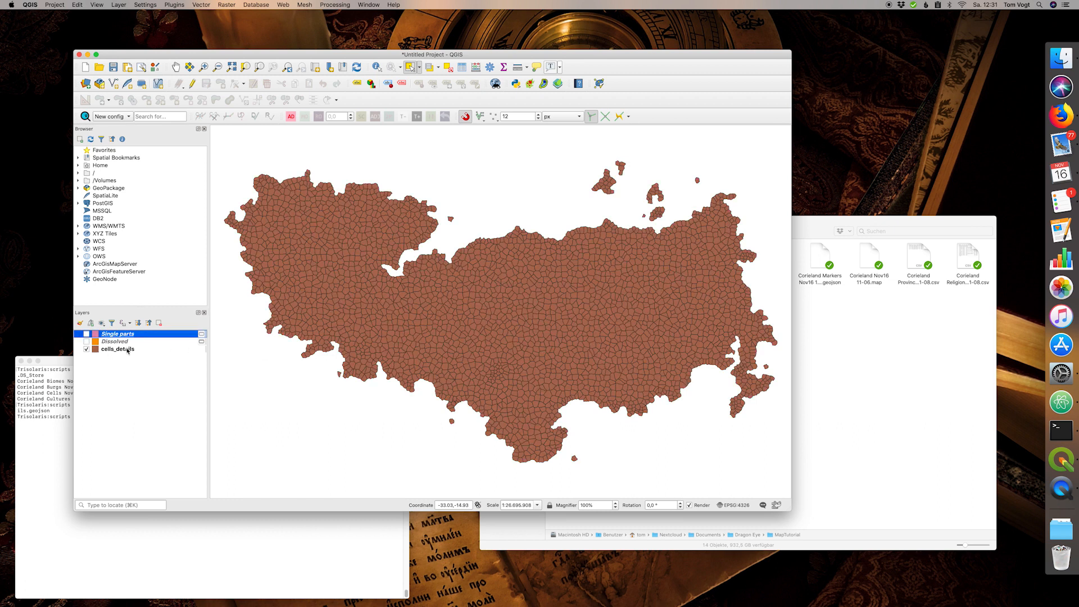
{"action": "left_click", "coordinate": [128, 349]}
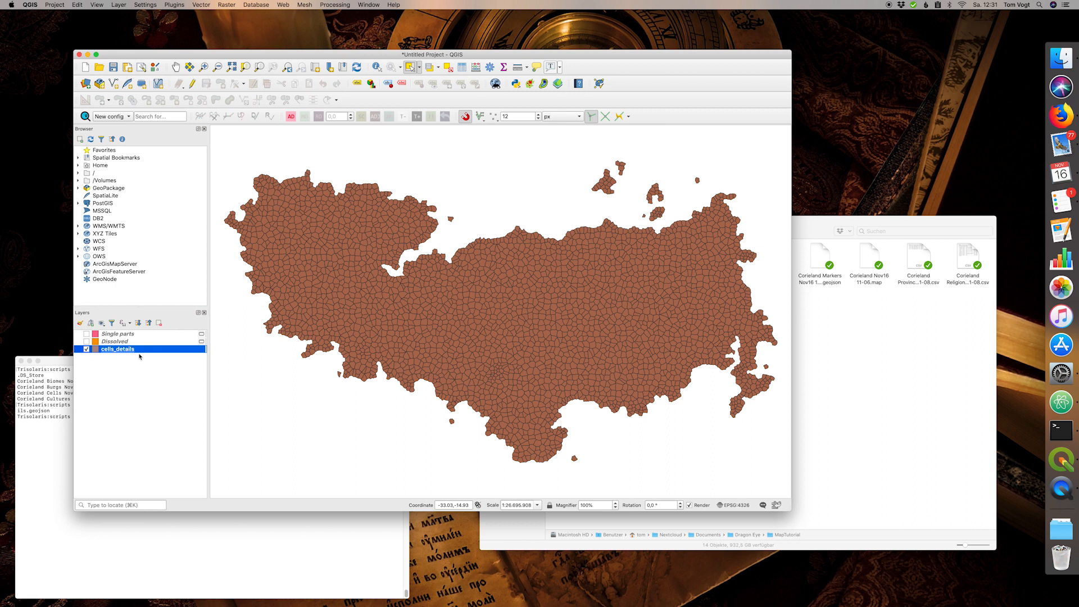
- Select all cells_details features by value where the type is equal to lake
{"action": "left_click", "coordinate": [438, 68]}
{"action": "left_click", "coordinate": [452, 80]}
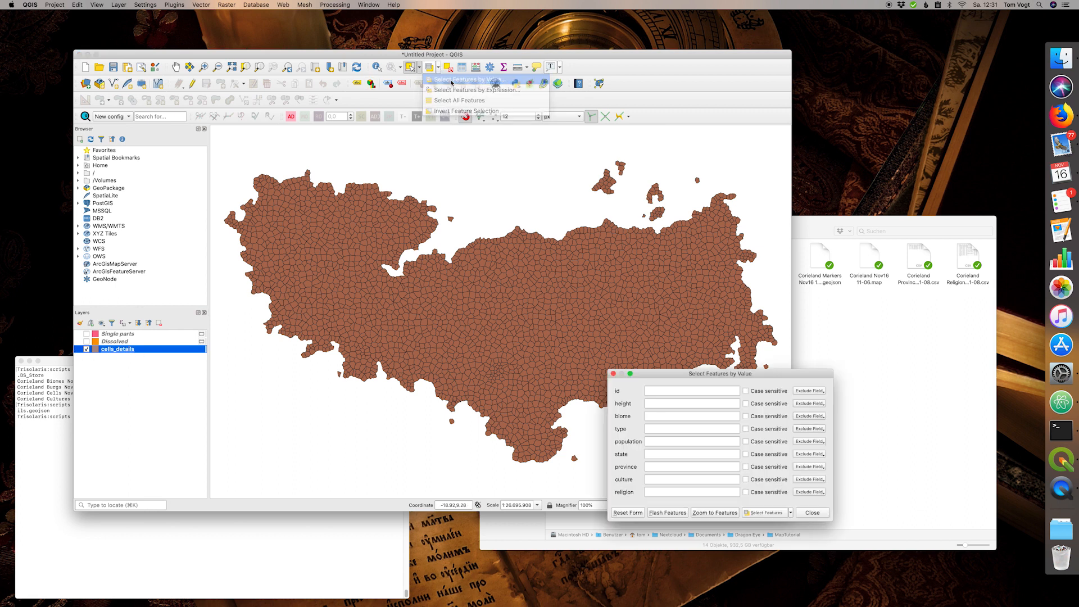
{"action": "left_click", "coordinate": [662, 430]}
{"action": "type", "text": "lake"}
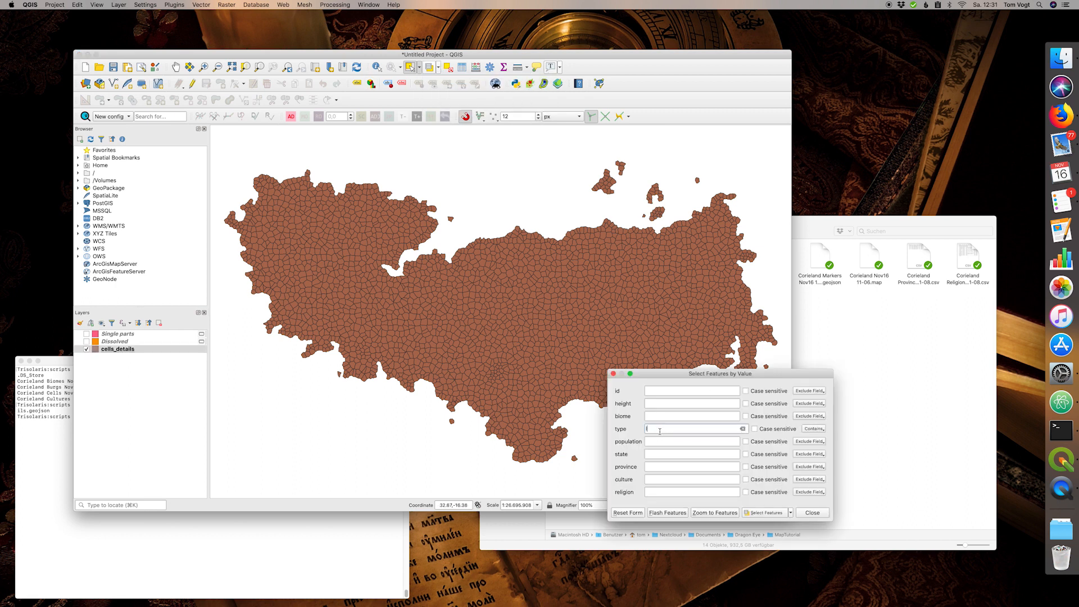
{"action": "left_click", "coordinate": [815, 430]}
{"action": "left_click", "coordinate": [815, 430]}
{"action": "left_click", "coordinate": [815, 448]}
{"action": "left_click", "coordinate": [761, 512]}
{"action": "left_click", "coordinate": [813, 513]}
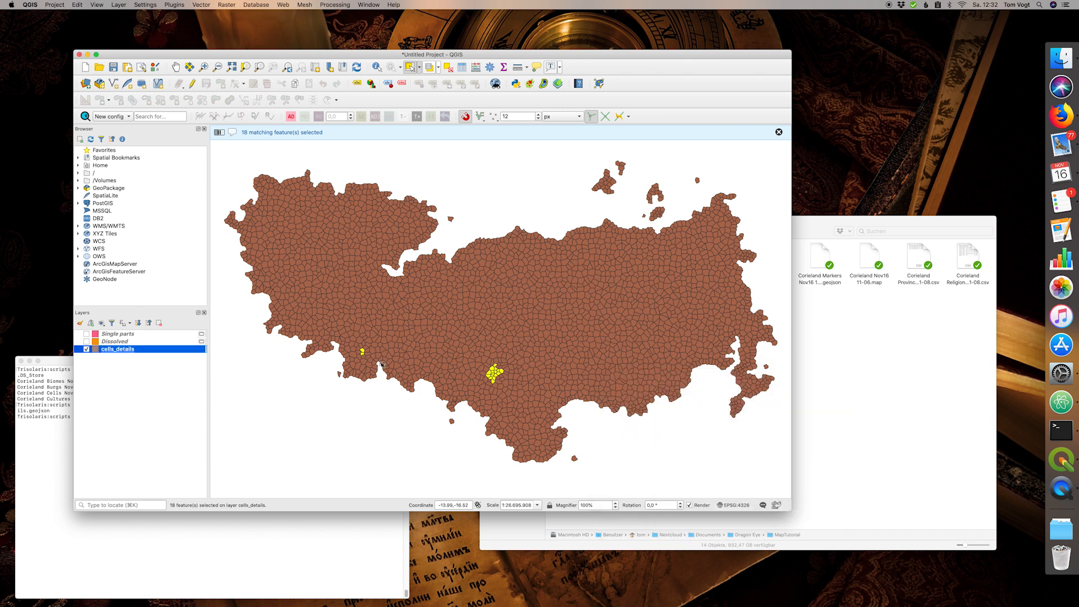
- Show the Single parts layer and compare its two inland lake outlines with the selected lake cells of cells_details
{"action": "scroll", "coordinate": [383, 361], "scroll_direction": "up", "scroll_amount": 3}
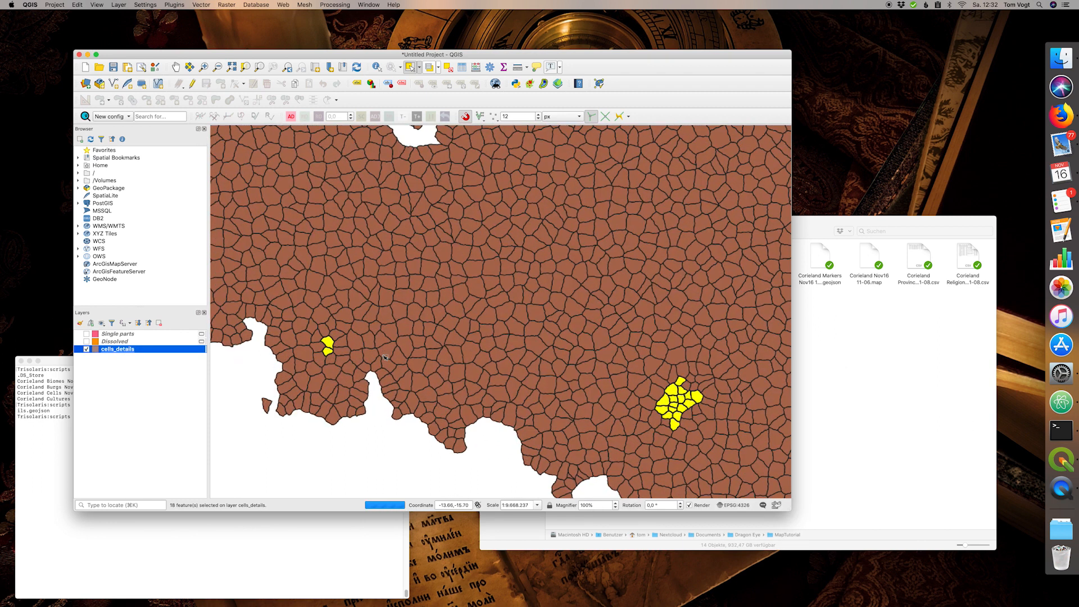
{"action": "scroll", "coordinate": [385, 357], "scroll_direction": "down", "scroll_amount": 3}
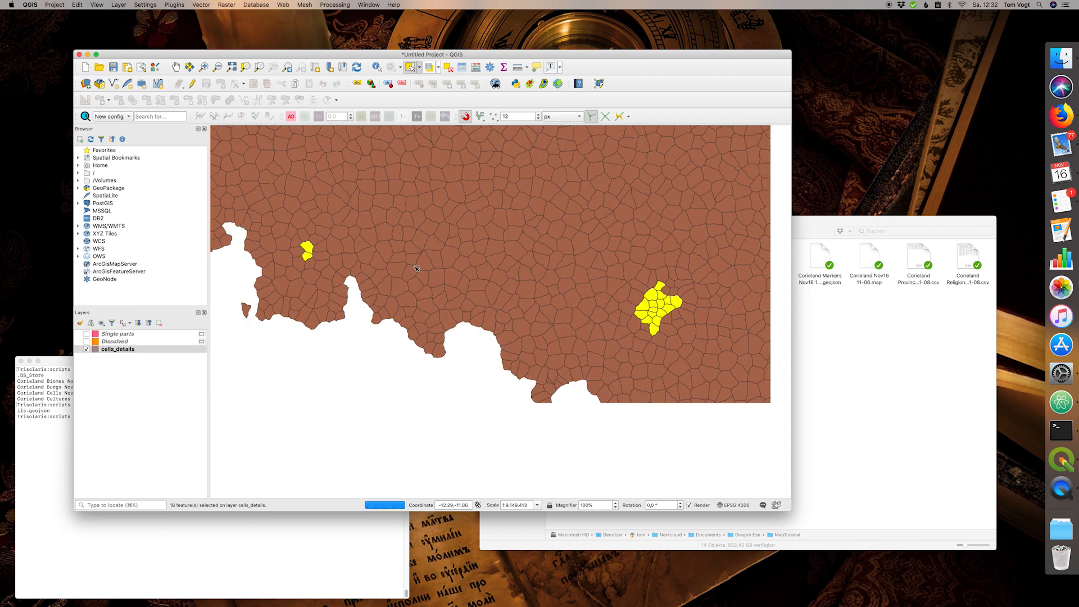
{"action": "left_click", "coordinate": [87, 335]}
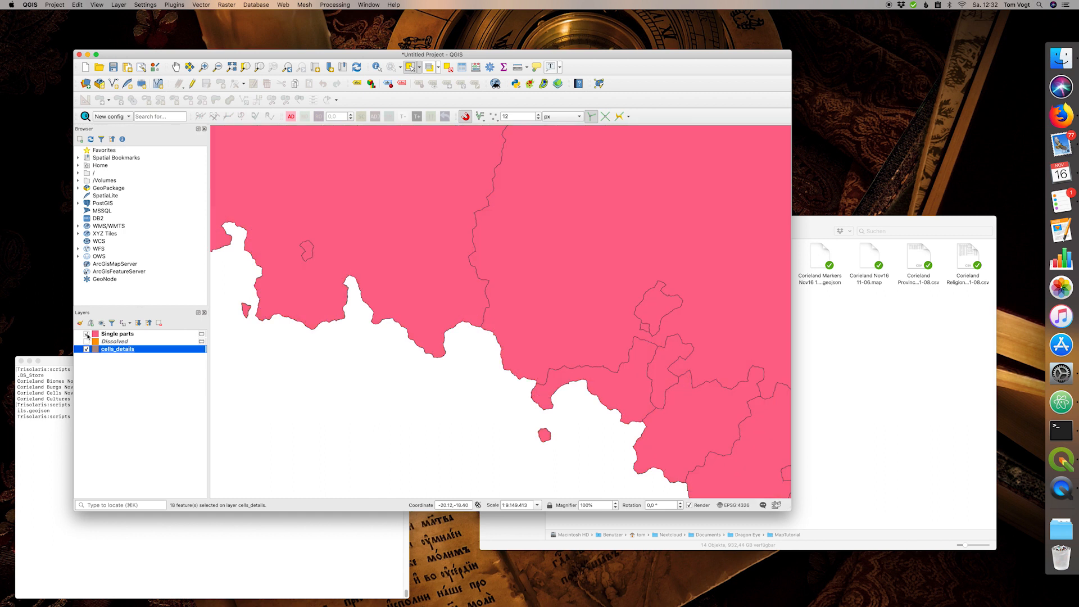
{"action": "left_click", "coordinate": [87, 335]}
{"action": "left_click", "coordinate": [86, 334]}
{"action": "left_click", "coordinate": [87, 335]}
{"action": "left_click", "coordinate": [86, 334]}
{"action": "left_click", "coordinate": [87, 334]}
{"action": "left_click", "coordinate": [86, 335]}
{"action": "left_click", "coordinate": [86, 335]}
{"action": "left_click", "coordinate": [87, 334]}
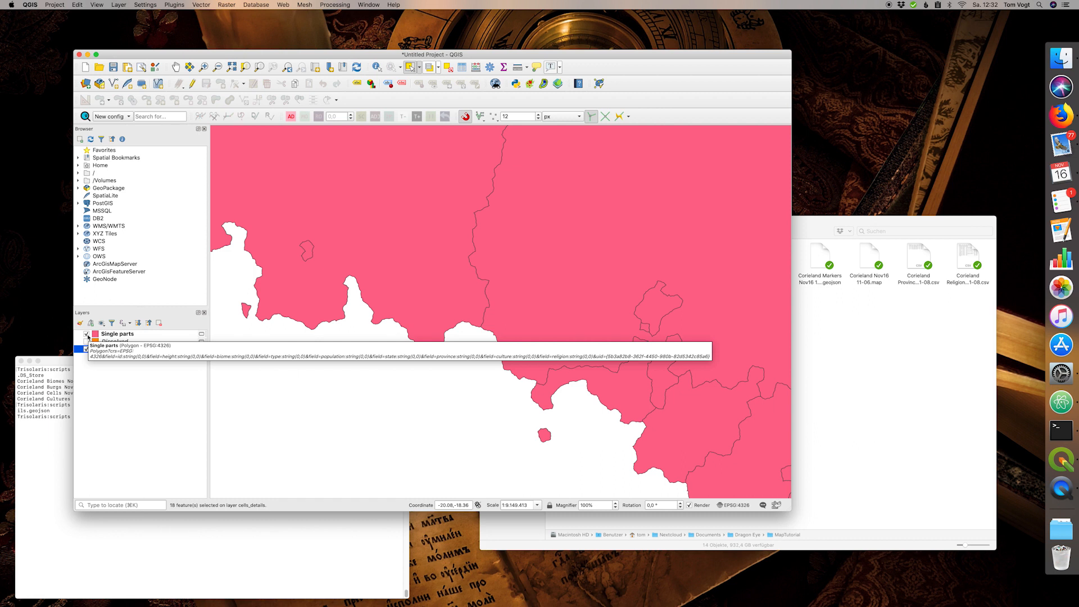
- Delete the two lake polygons from the Single parts layer, save the edits and deselect all features
{"action": "left_click", "coordinate": [103, 336]}
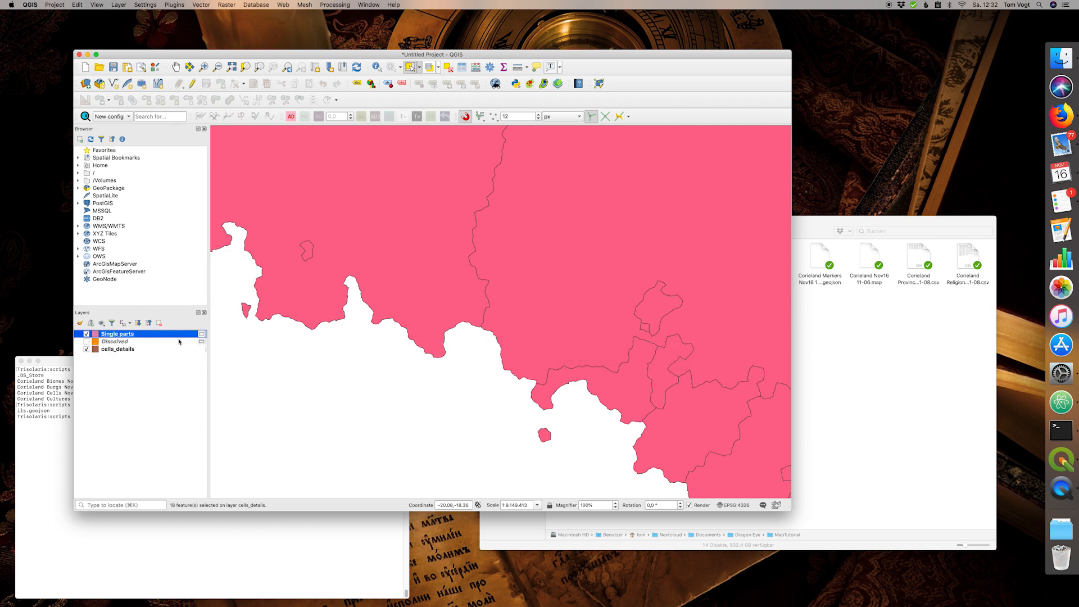
{"action": "left_click", "coordinate": [192, 84]}
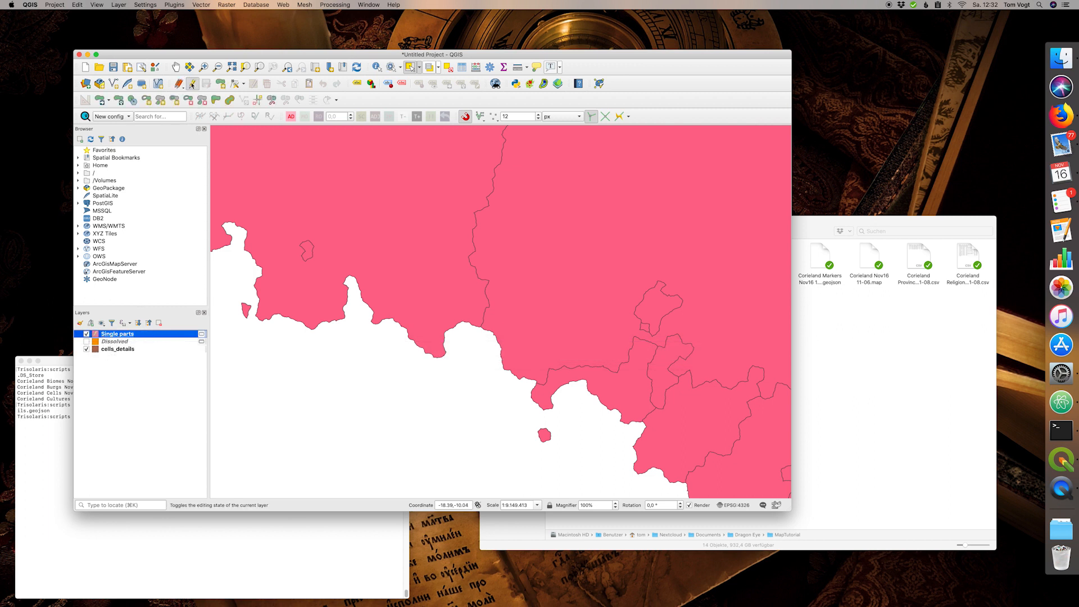
{"action": "left_click", "coordinate": [312, 249]}
{"action": "left_click", "coordinate": [267, 83]}
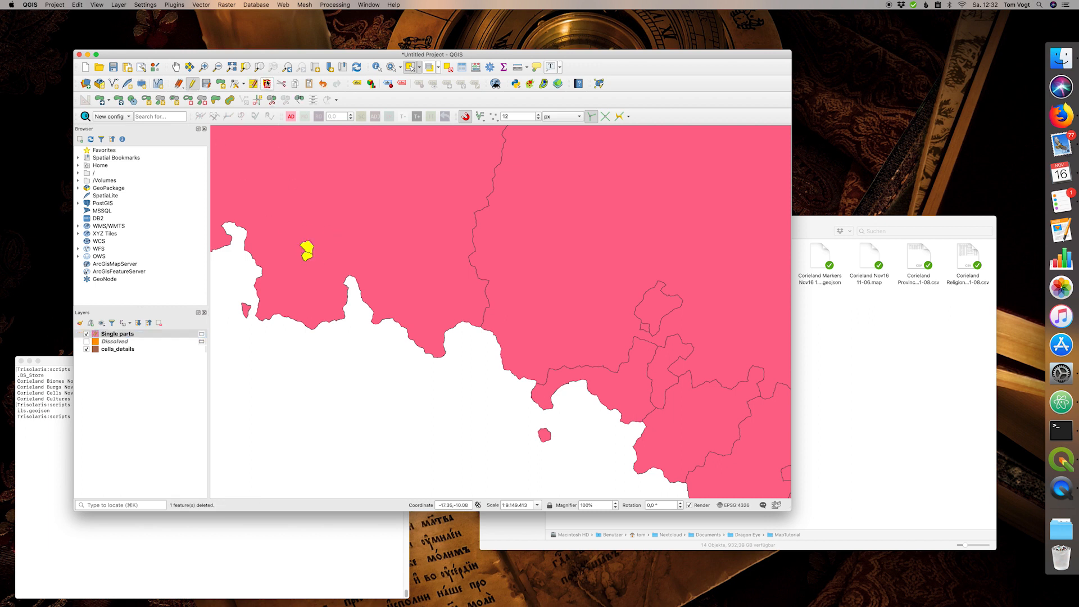
{"action": "left_click", "coordinate": [657, 305]}
{"action": "left_click", "coordinate": [267, 83]}
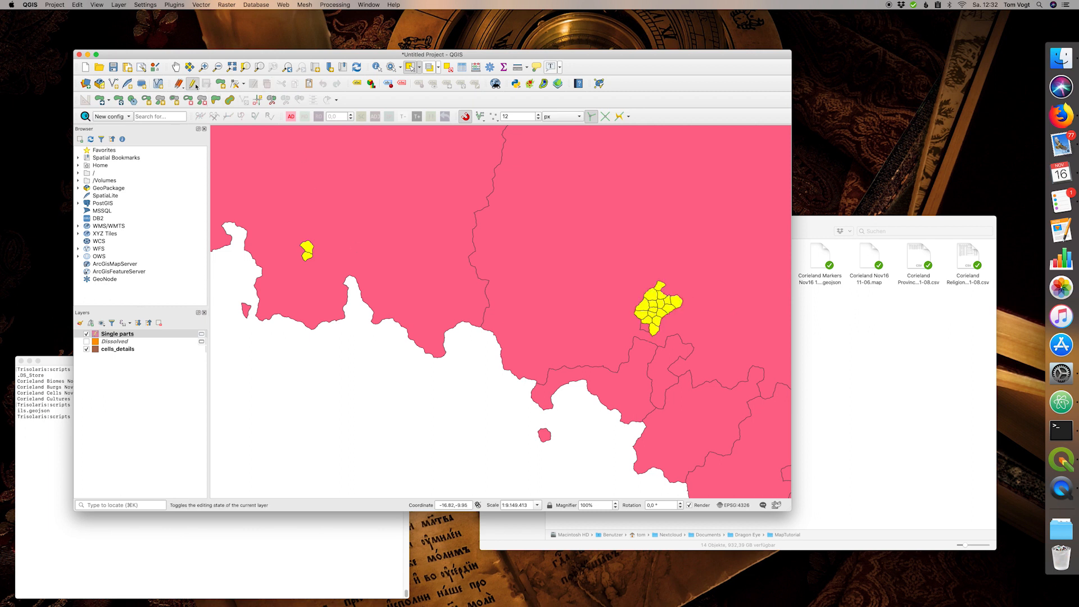
{"action": "left_click", "coordinate": [195, 85]}
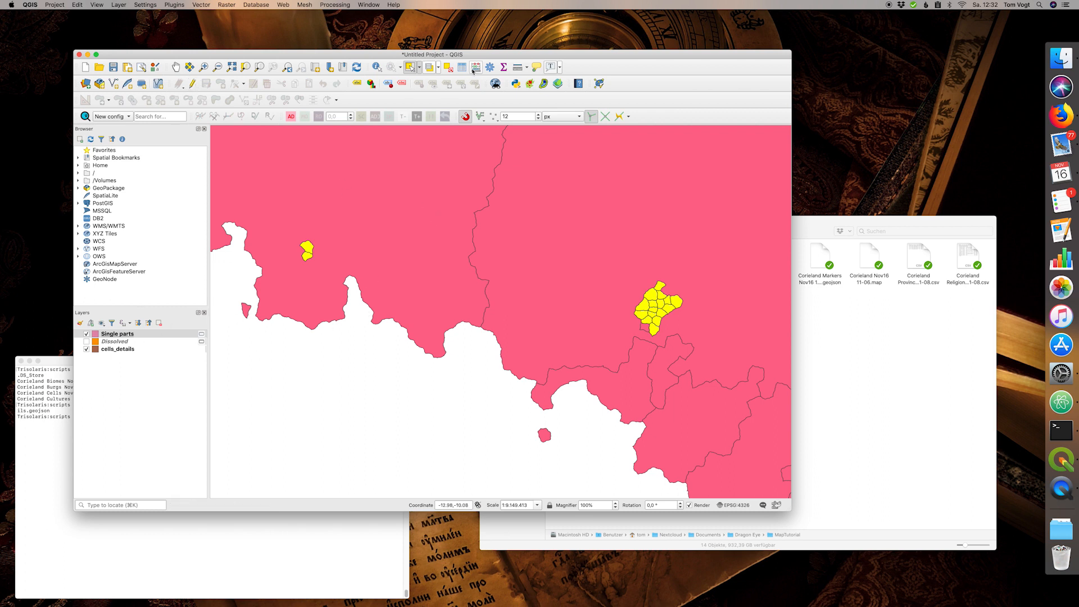
{"action": "left_click", "coordinate": [452, 68]}
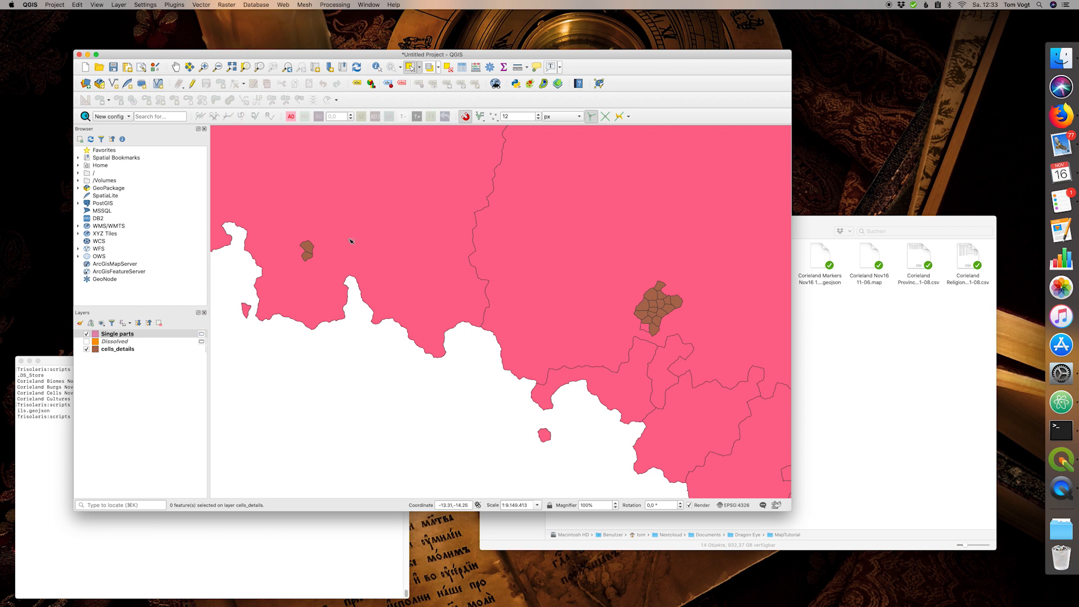
- Fill the two lake holes in the Single parts state polygons with Delete Ring and save the edits
{"action": "left_click", "coordinate": [126, 335]}
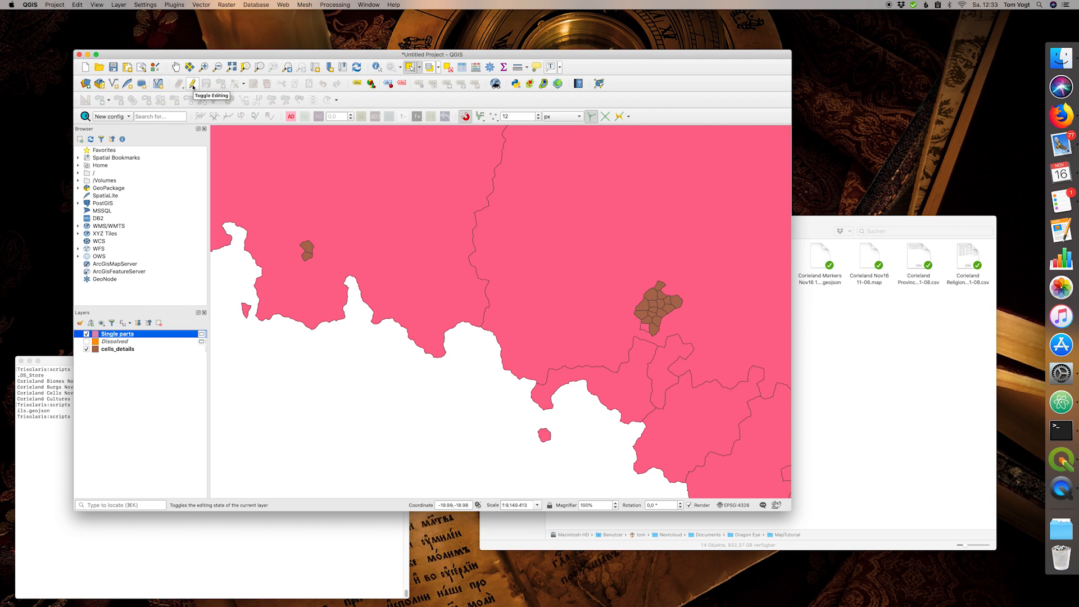
{"action": "left_click", "coordinate": [193, 84]}
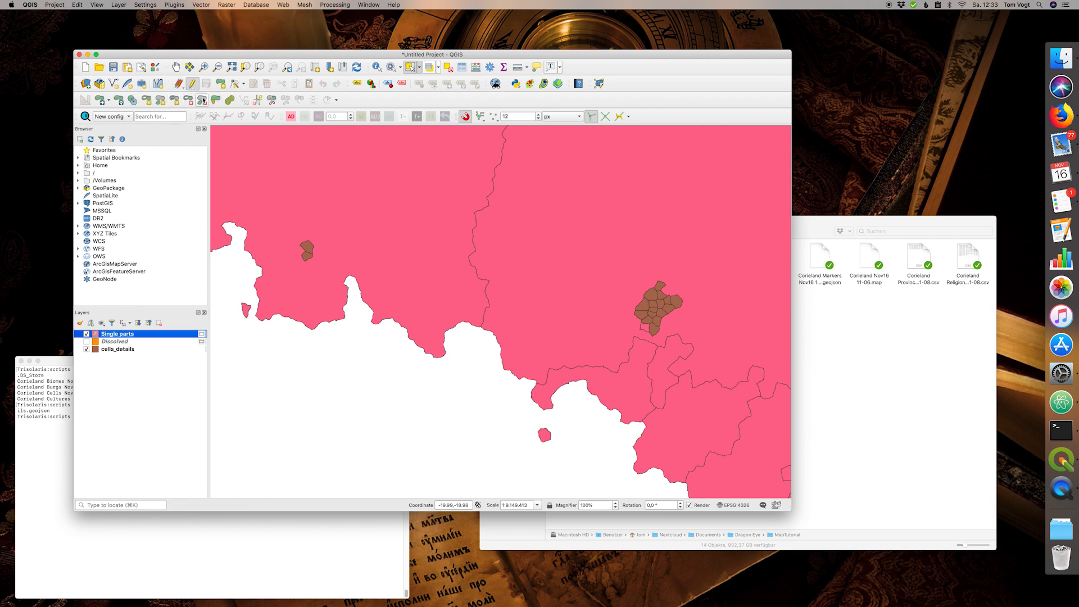
{"action": "right_click", "coordinate": [361, 102]}
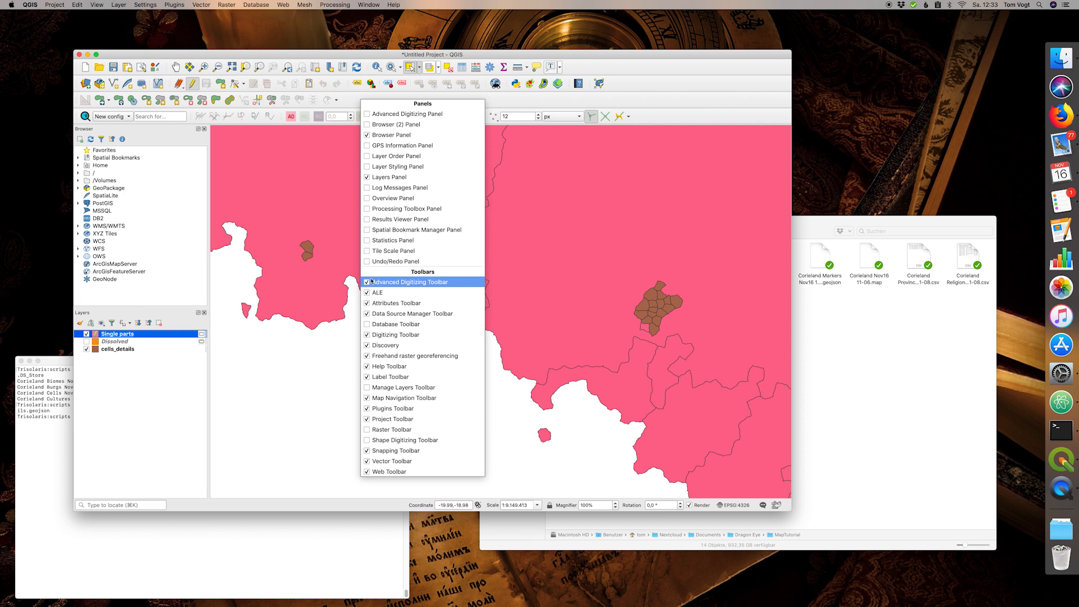
{"action": "left_click", "coordinate": [350, 103]}
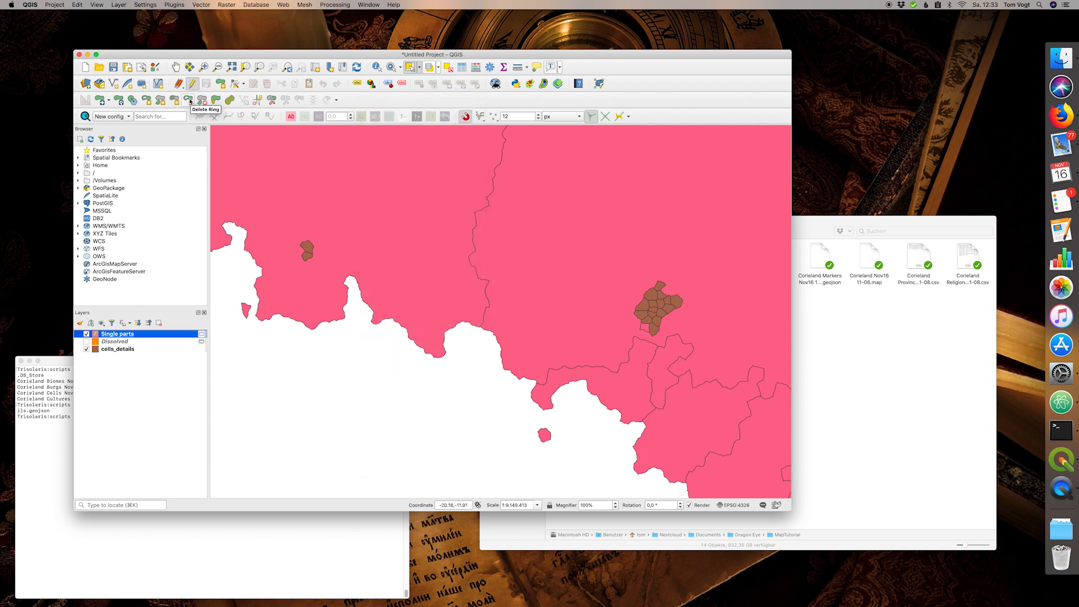
{"action": "left_click", "coordinate": [190, 102]}
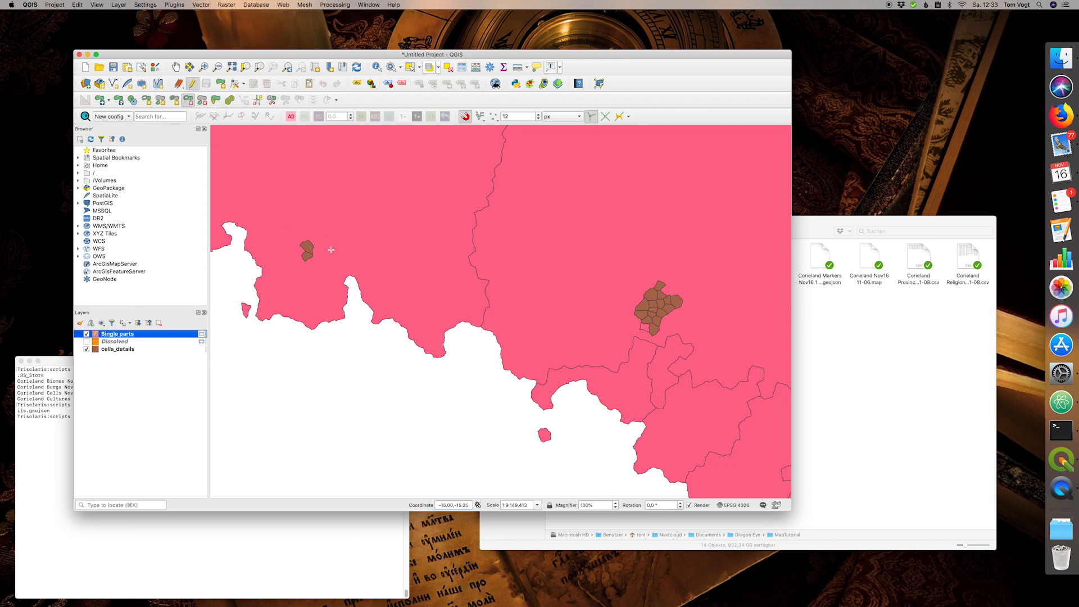
{"action": "left_click", "coordinate": [306, 245]}
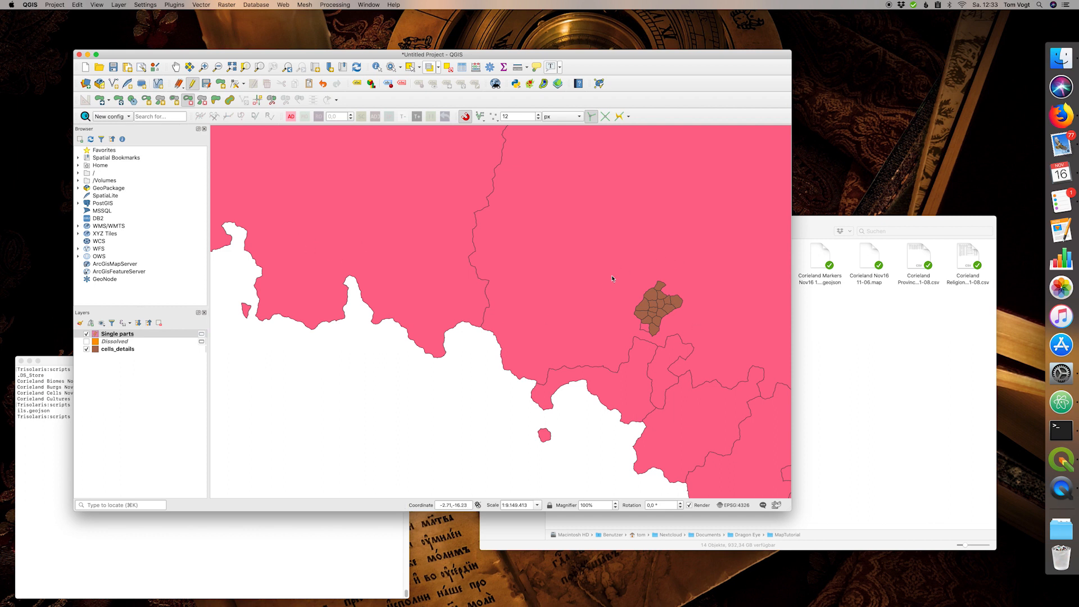
{"action": "left_click", "coordinate": [664, 302]}
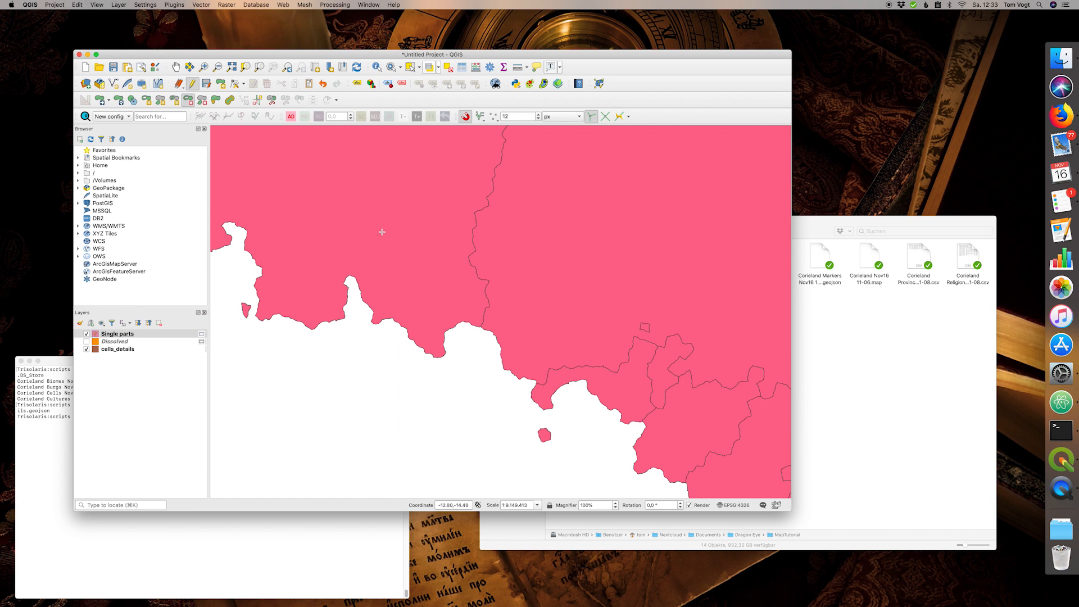
{"action": "left_click", "coordinate": [193, 83]}
- Delete every attribute field except state from the Single parts layer
{"action": "right_click", "coordinate": [120, 336]}
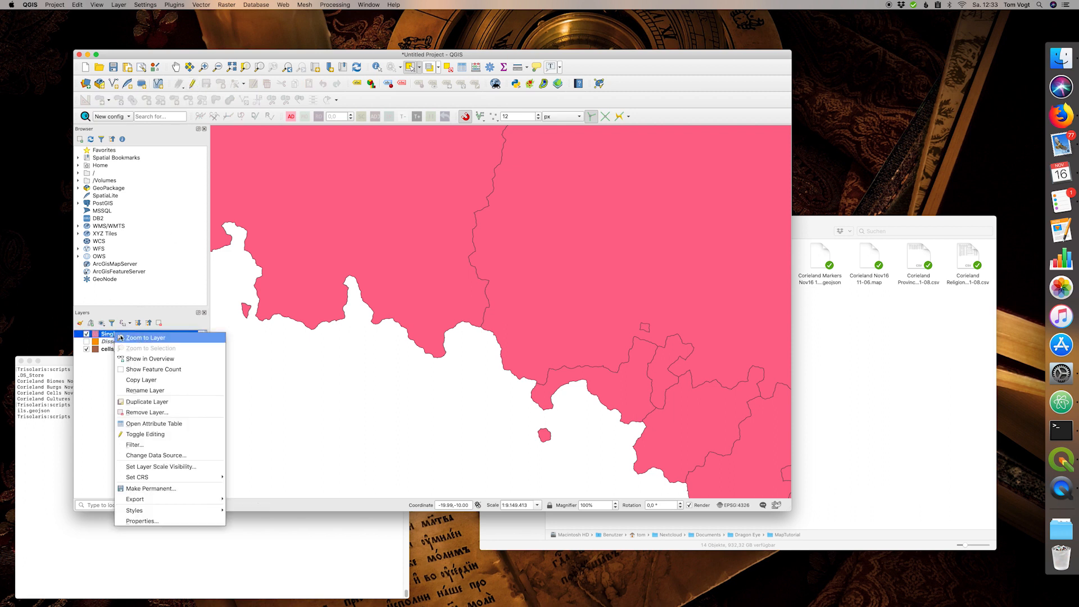
{"action": "left_click", "coordinate": [121, 337]}
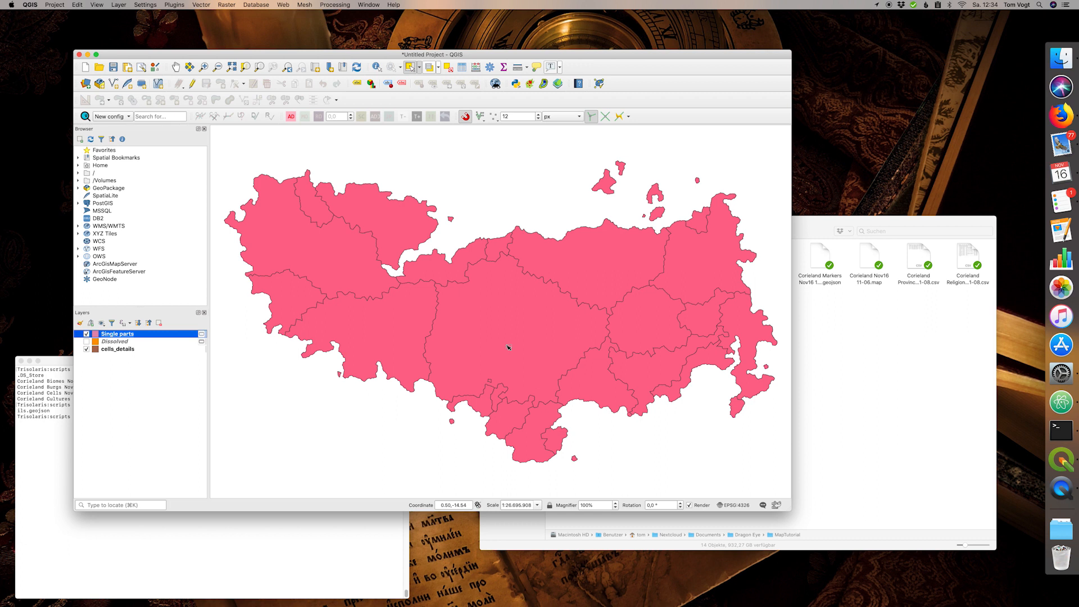
{"action": "left_click", "coordinate": [461, 69]}
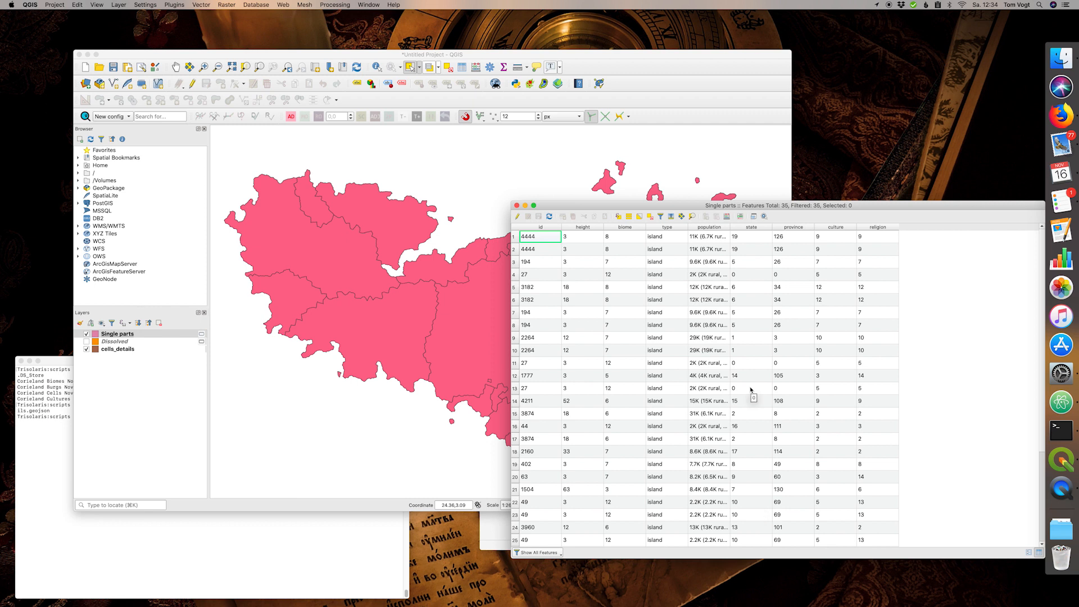
{"action": "left_click", "coordinate": [518, 217]}
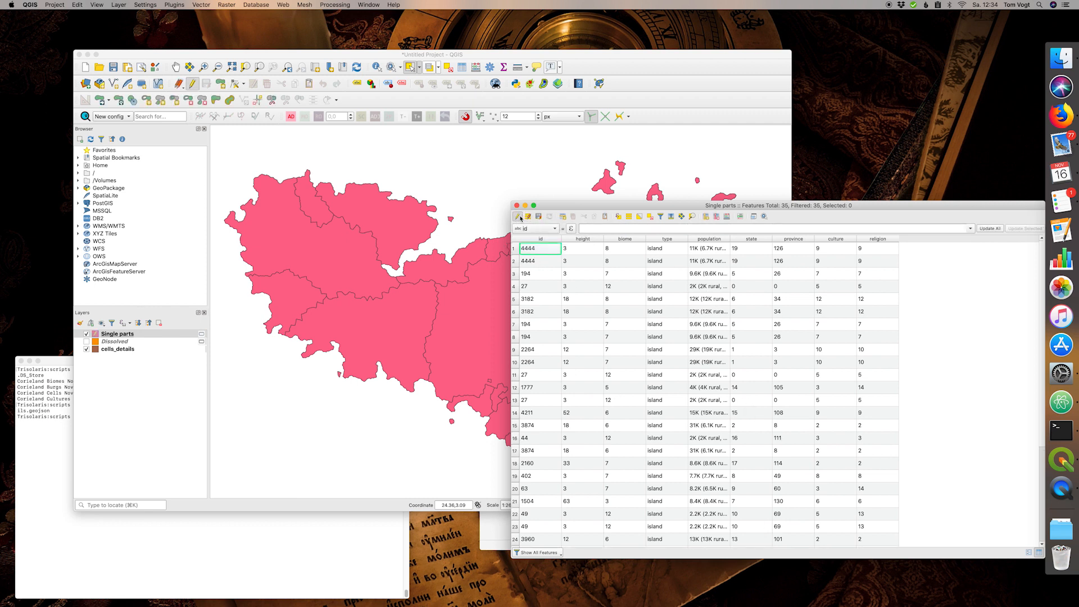
{"action": "left_click", "coordinate": [716, 218]}
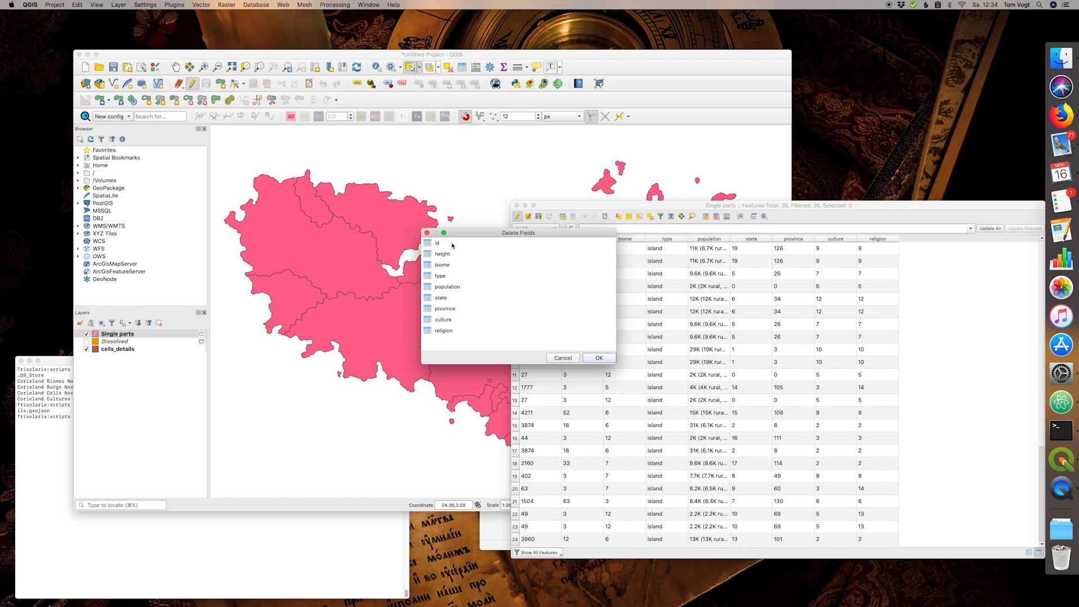
{"action": "left_click", "coordinate": [453, 246]}
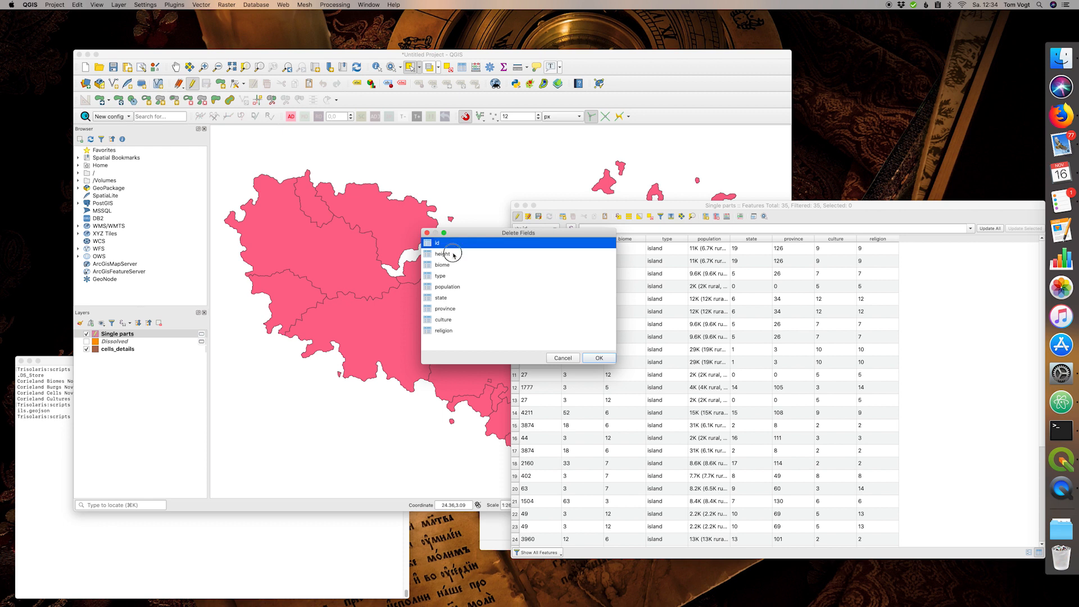
{"action": "left_click", "coordinate": [454, 260], "text": "shift"}
{"action": "left_click", "coordinate": [454, 266], "text": "shift"}
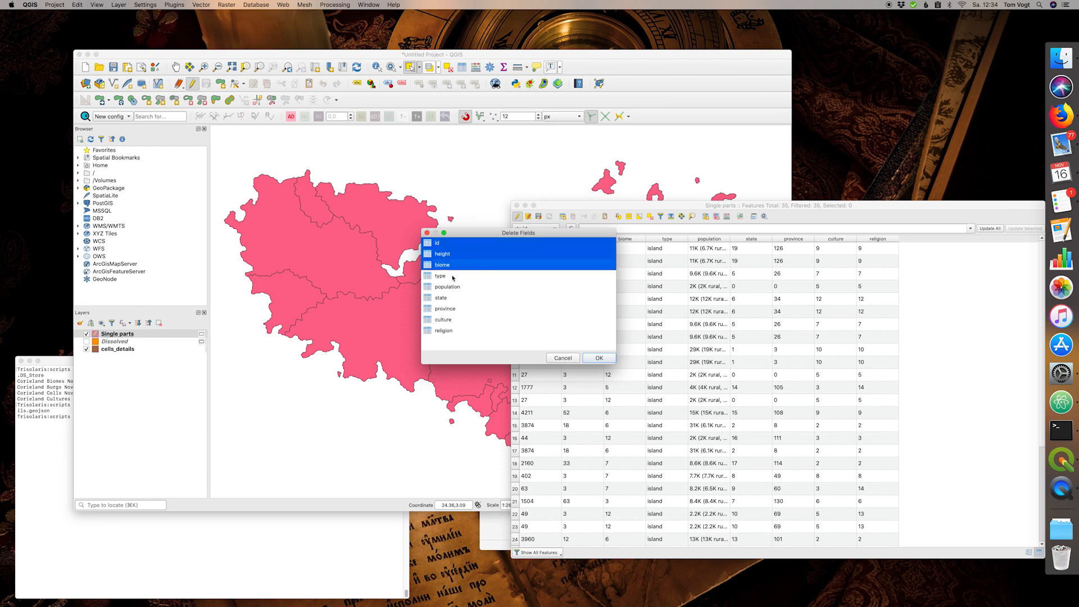
{"action": "left_click", "coordinate": [454, 276], "text": "shift"}
{"action": "left_click", "coordinate": [455, 287], "text": "shift"}
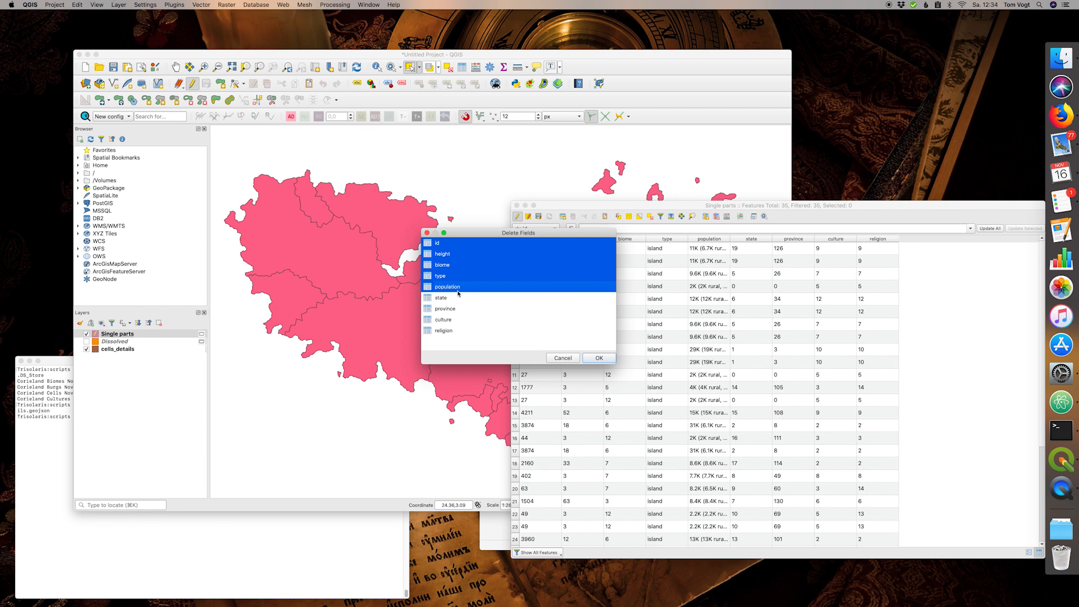
{"action": "left_click", "coordinate": [466, 310], "text": "super"}
{"action": "left_click", "coordinate": [462, 320], "text": "super"}
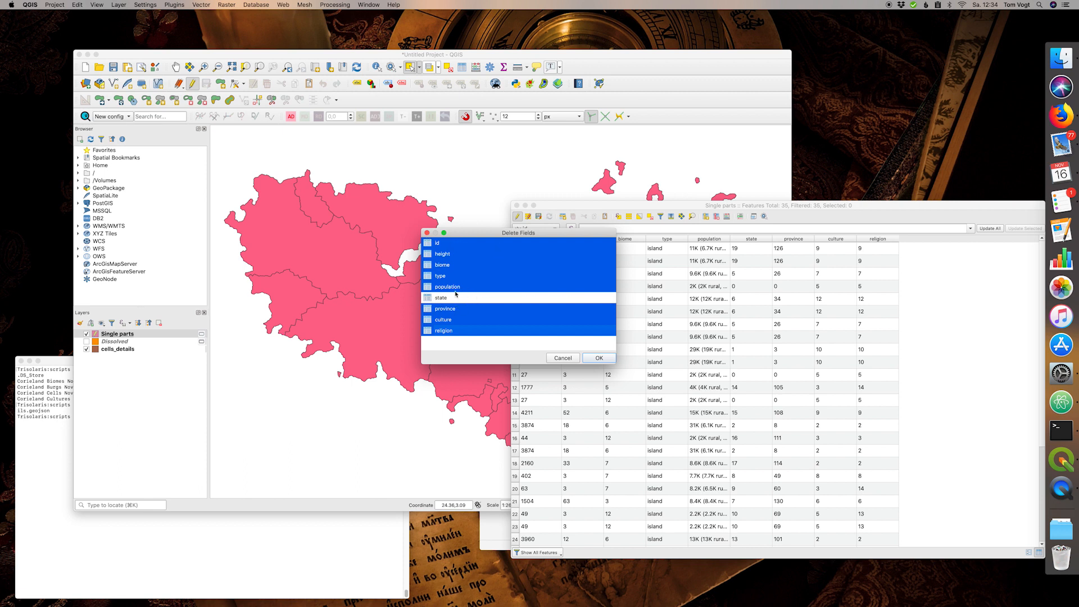
{"action": "left_click", "coordinate": [598, 357]}
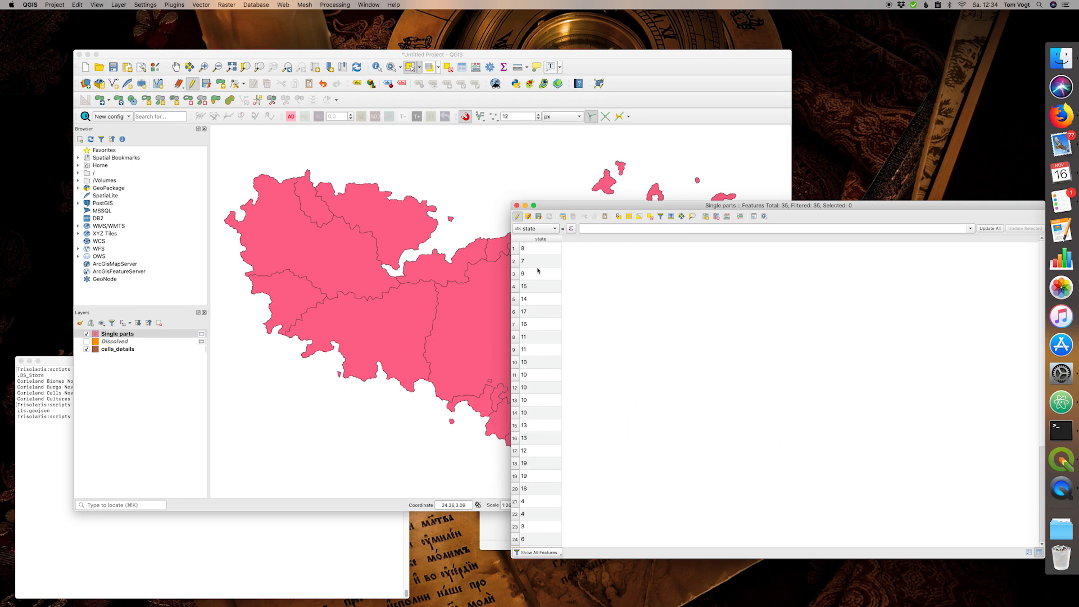
- Save the field deletions, end editing of the Single parts layer and close its attribute table
{"action": "left_click", "coordinate": [539, 217]}
{"action": "left_click", "coordinate": [517, 216]}
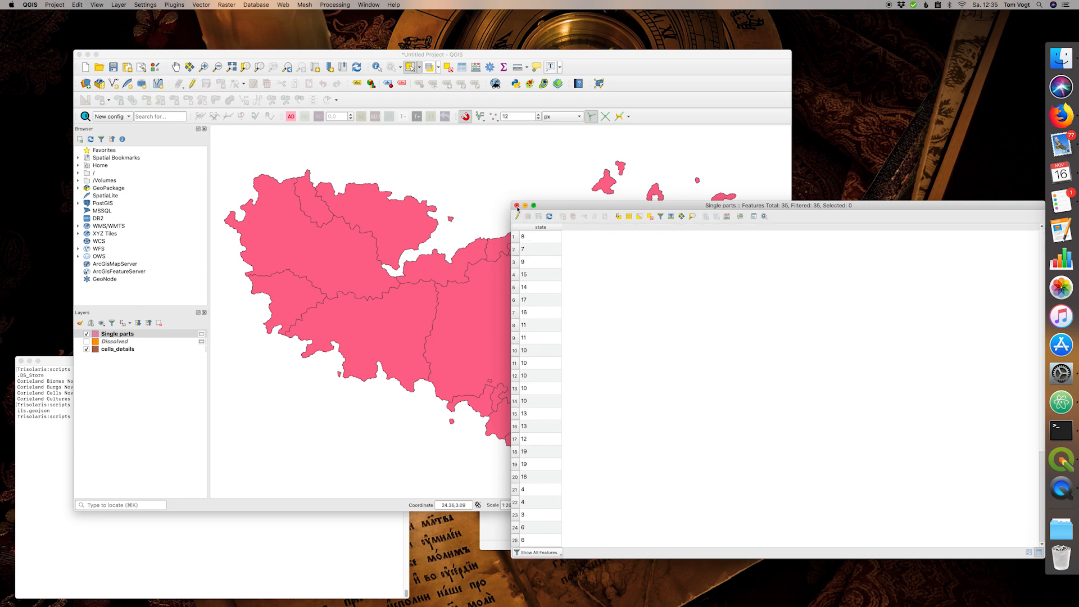
{"action": "left_click", "coordinate": [517, 206]}
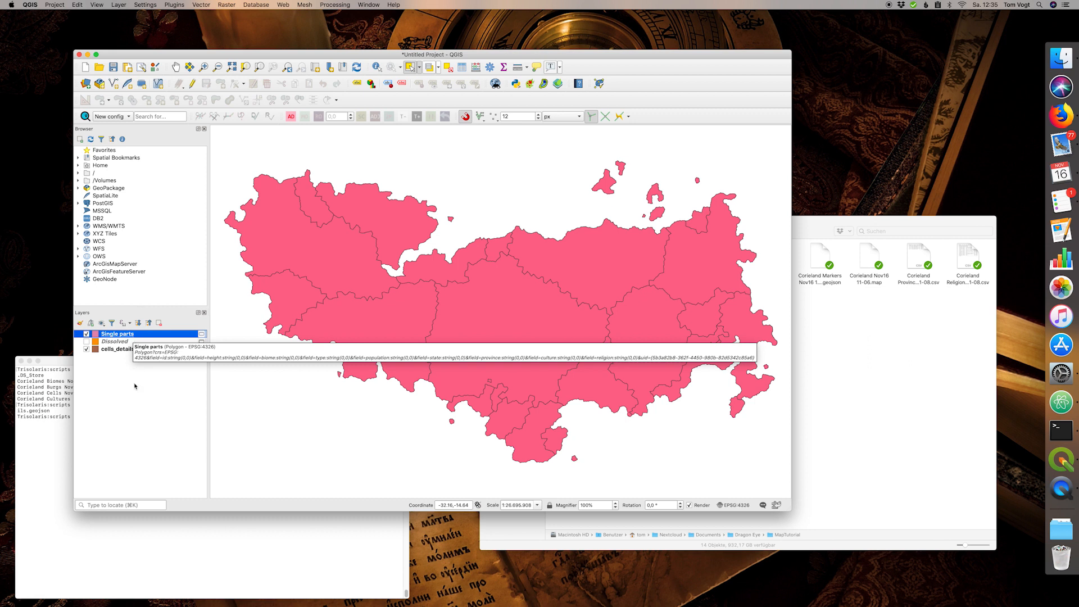
- Add Corieland States Nov16 11-08.csv as a delimited text layer with CSV format and no geometry (attribute only table)
{"action": "left_click", "coordinate": [118, 5]}
{"action": "mouse_move", "coordinate": [127, 34]}
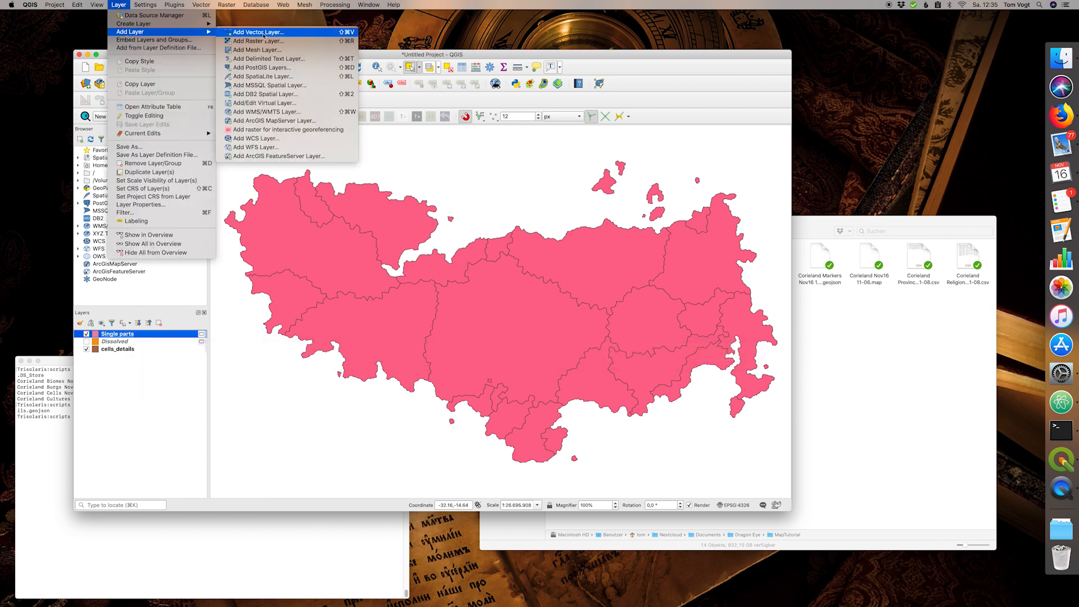
{"action": "left_click", "coordinate": [264, 59]}
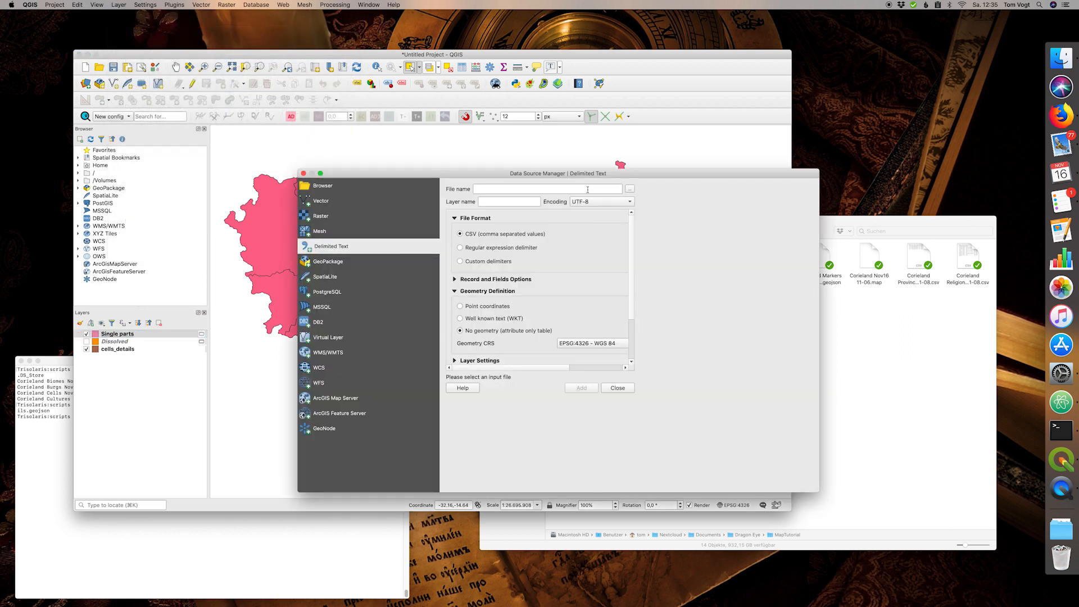
{"action": "left_click", "coordinate": [631, 189]}
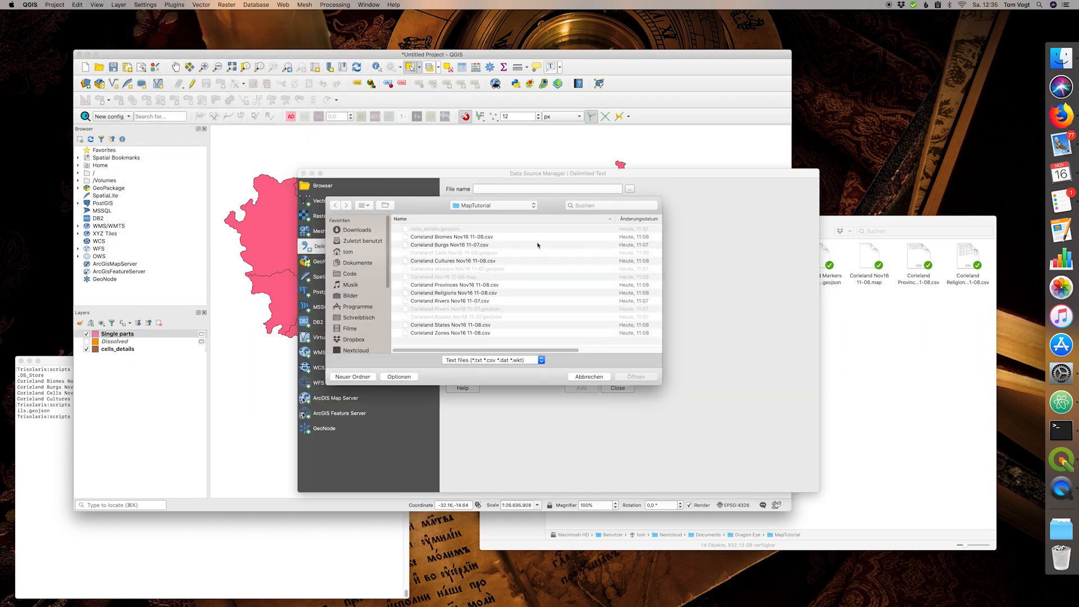
{"action": "left_click", "coordinate": [466, 325]}
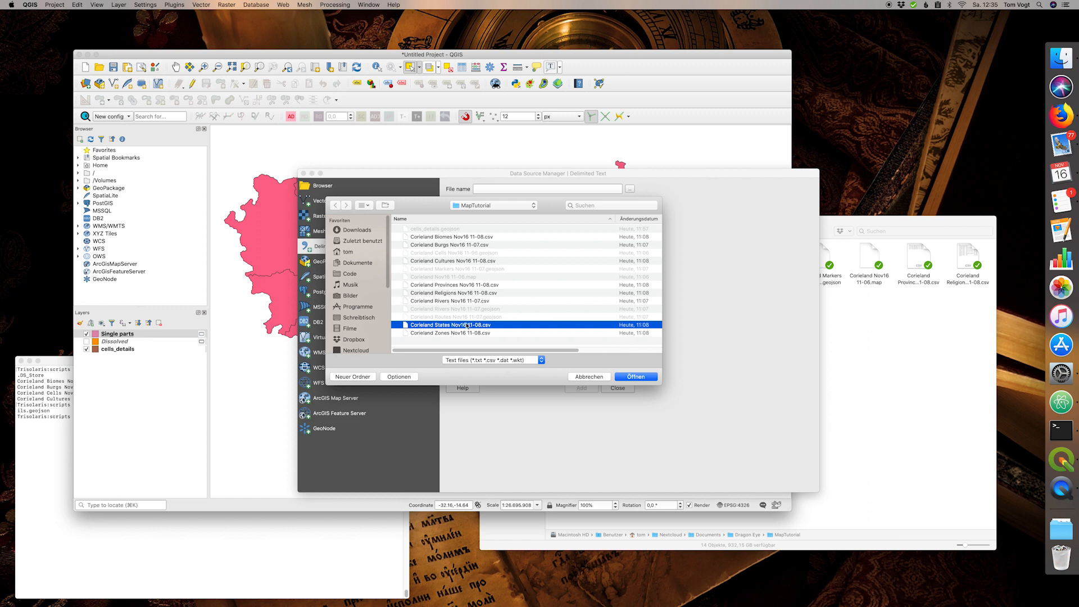
{"action": "left_click", "coordinate": [622, 377]}
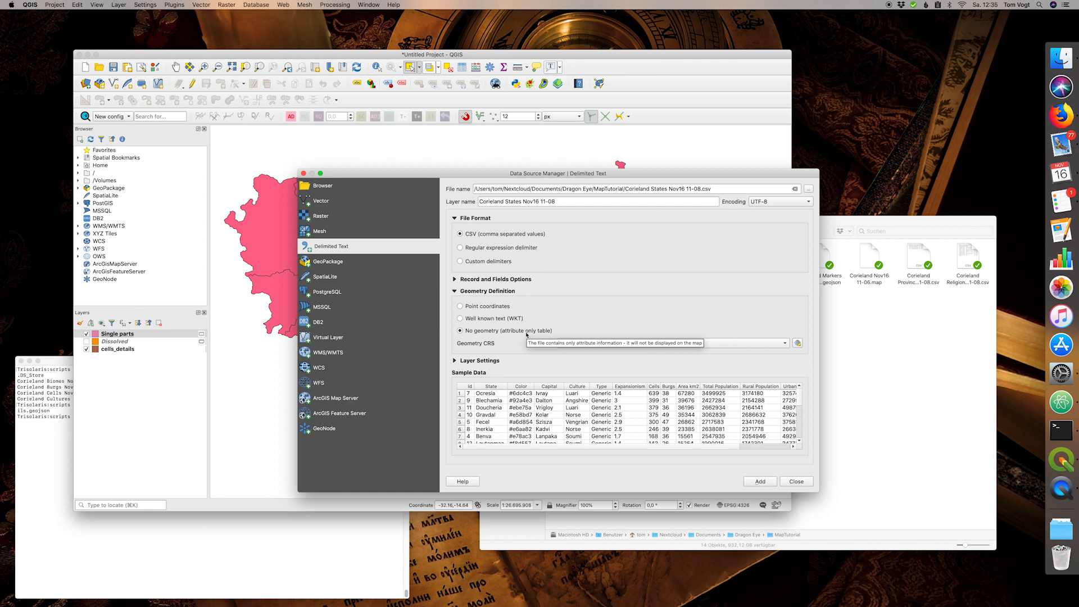
{"action": "left_click", "coordinate": [494, 307]}
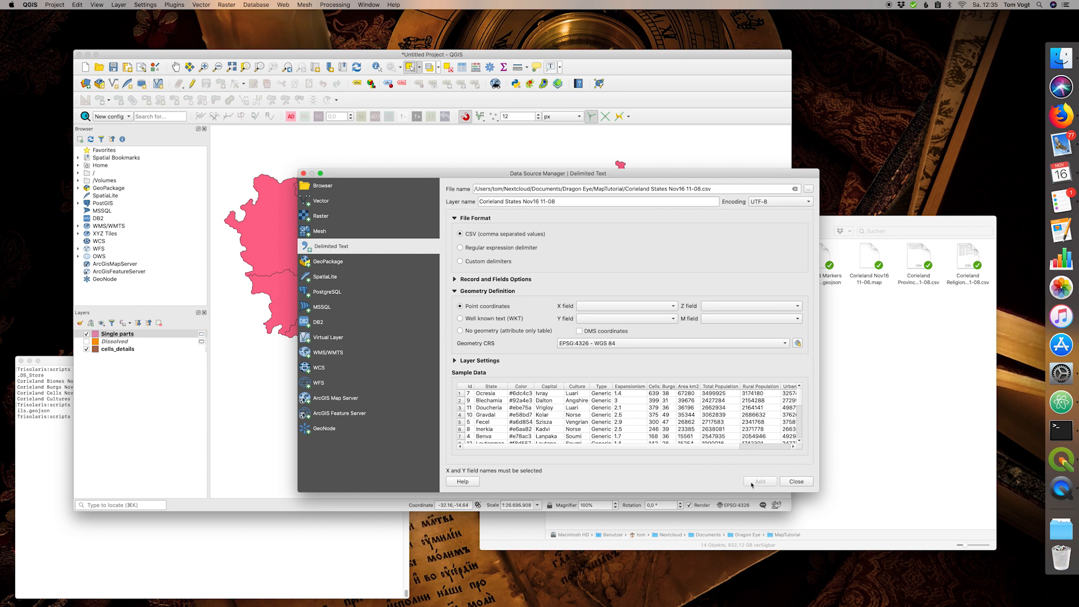
{"action": "left_click", "coordinate": [491, 332]}
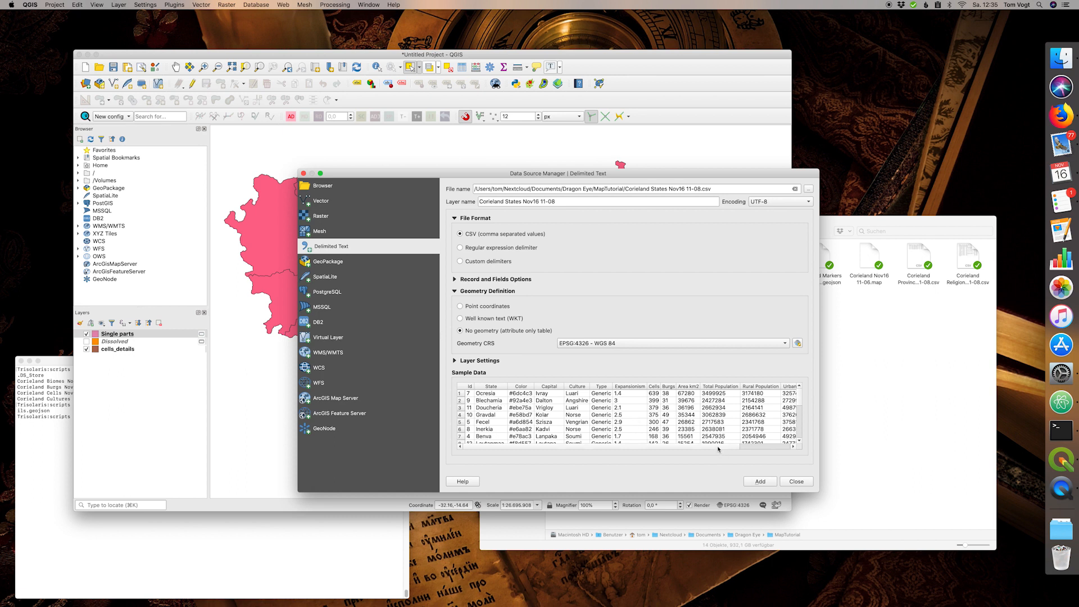
{"action": "left_click", "coordinate": [762, 481]}
{"action": "left_click", "coordinate": [796, 482]}
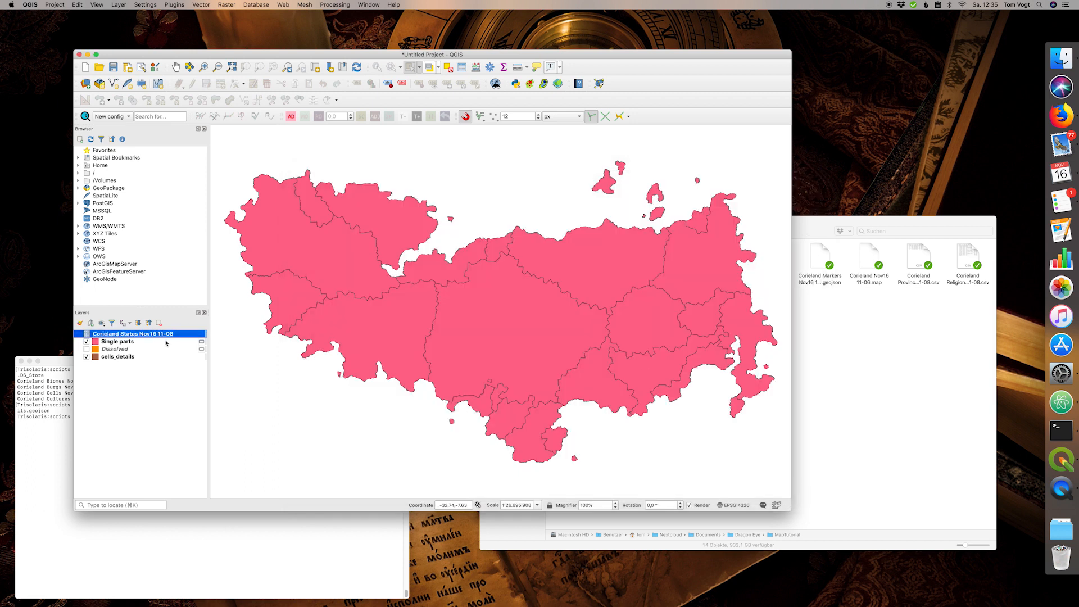
- Set up a join on the Single parts layer to Corieland States Nov16 11-08, matching join field Id to target field state
{"action": "left_click", "coordinate": [137, 343]}
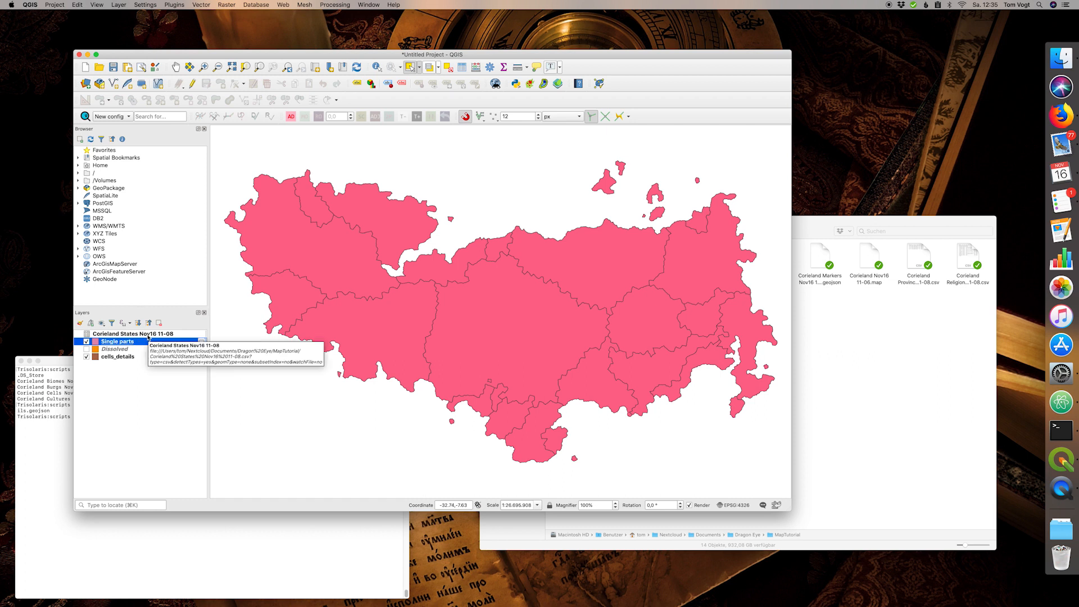
{"action": "double_click", "coordinate": [124, 344]}
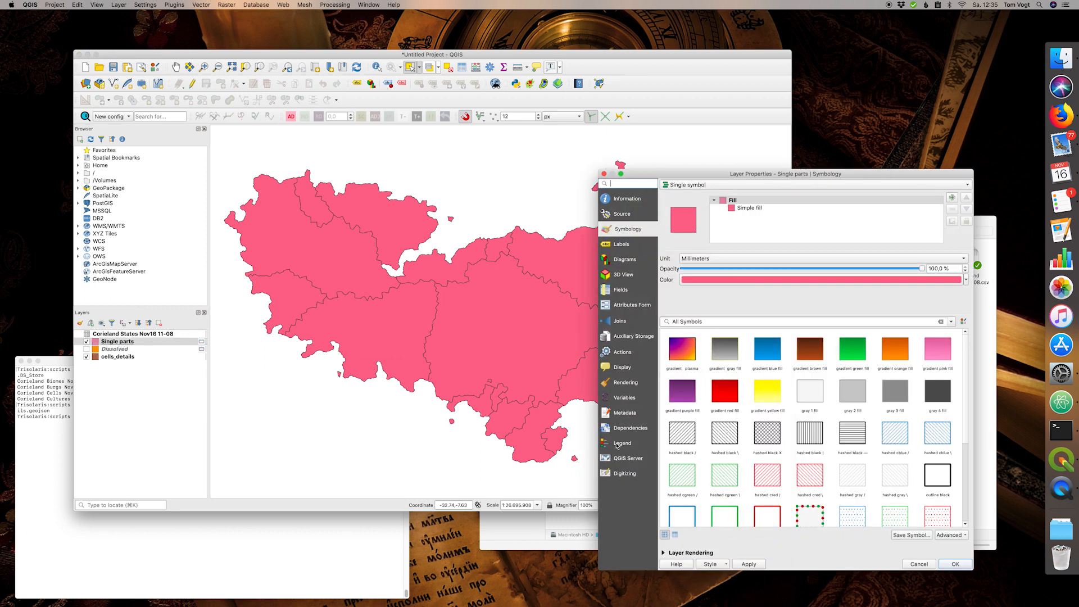
{"action": "left_click", "coordinate": [619, 321]}
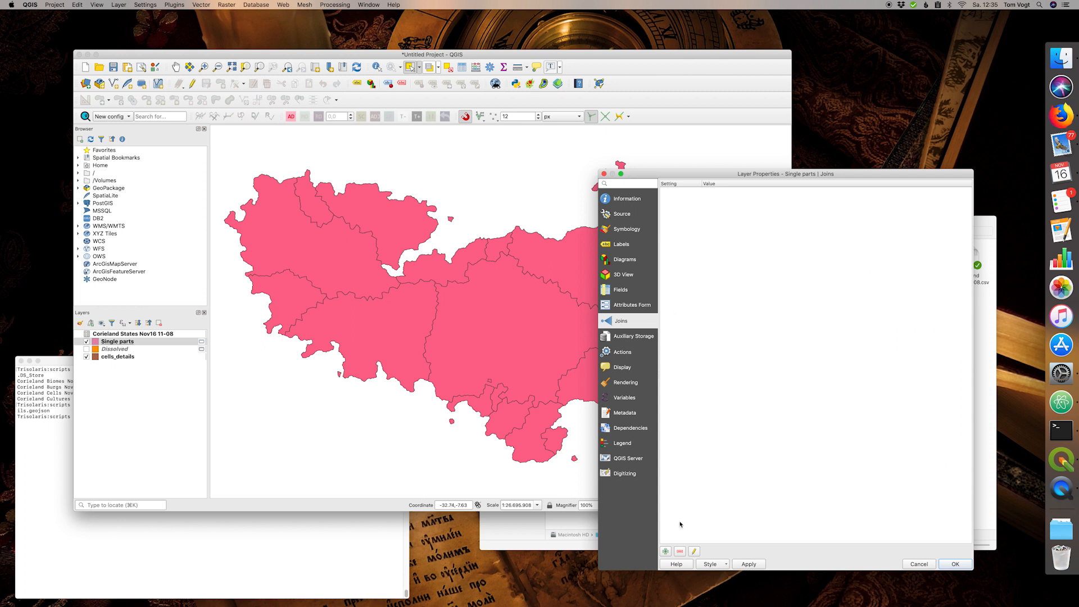
{"action": "left_click", "coordinate": [666, 552]}
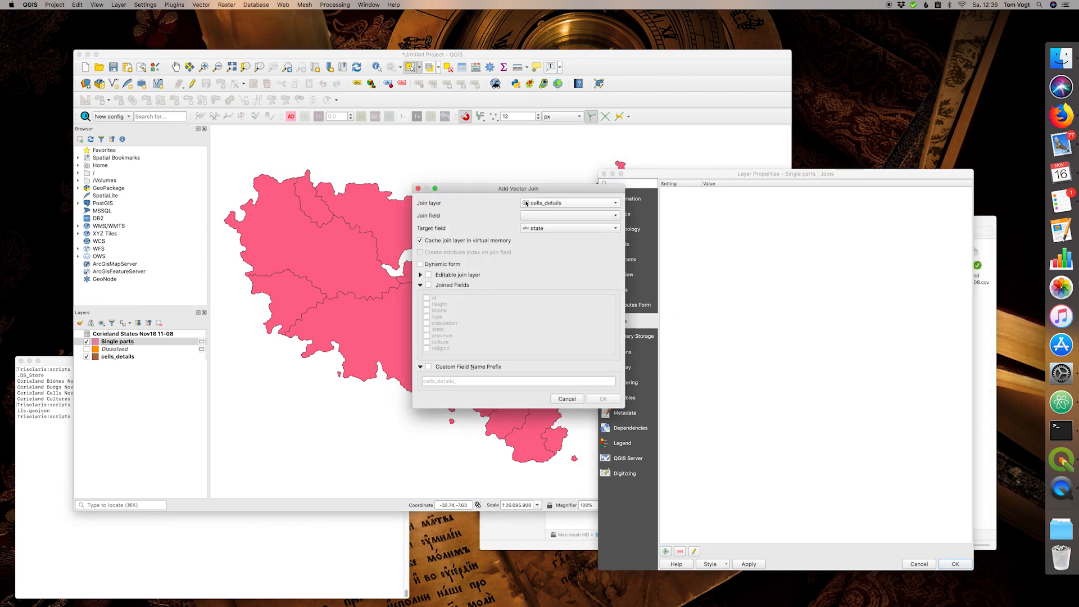
{"action": "left_click", "coordinate": [544, 204]}
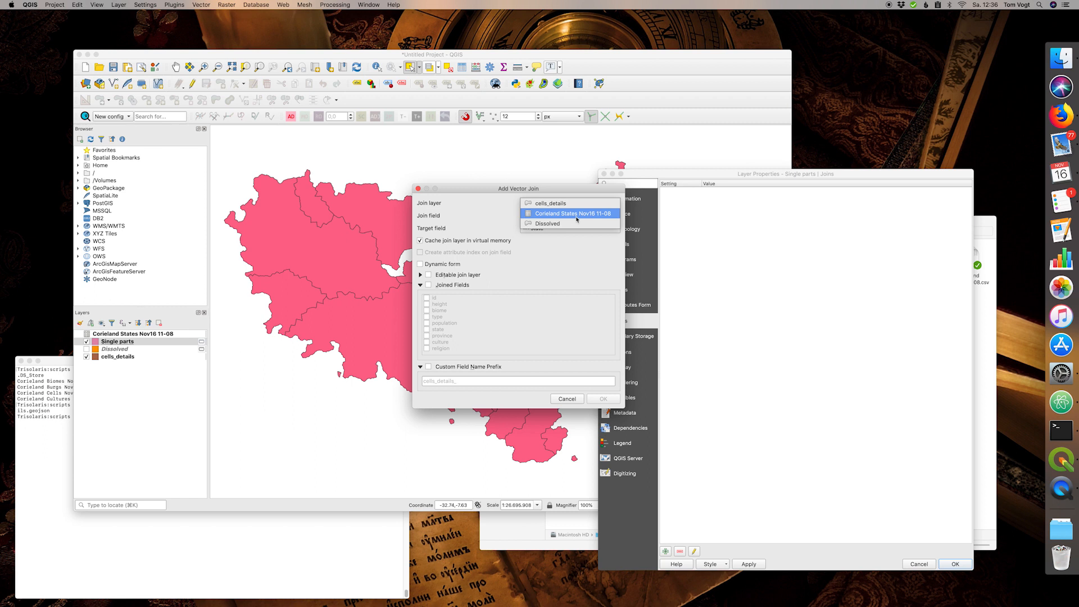
{"action": "left_click", "coordinate": [555, 214]}
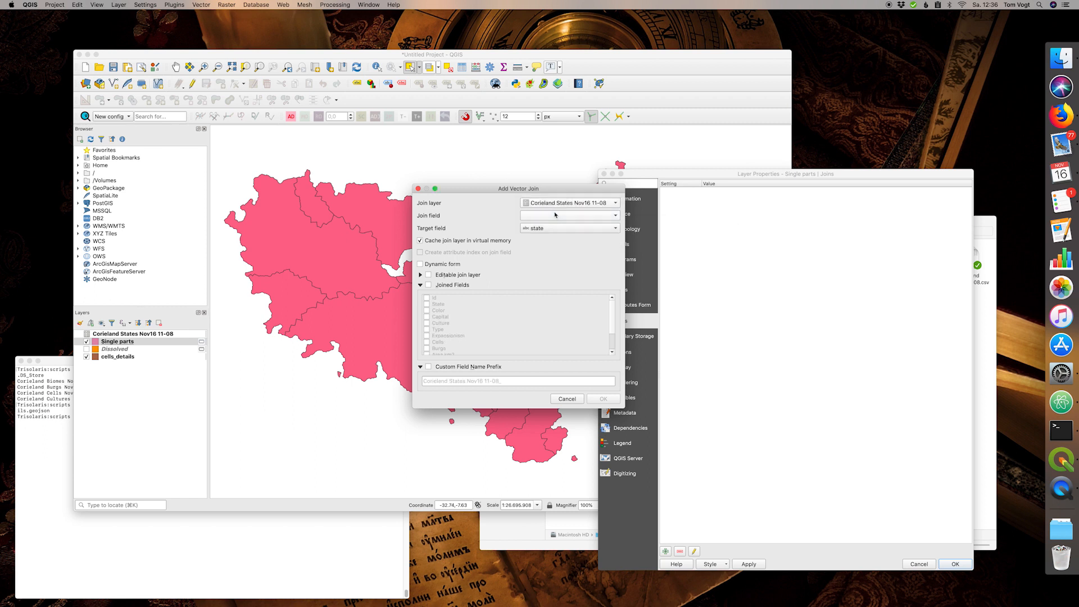
{"action": "left_click", "coordinate": [612, 218]}
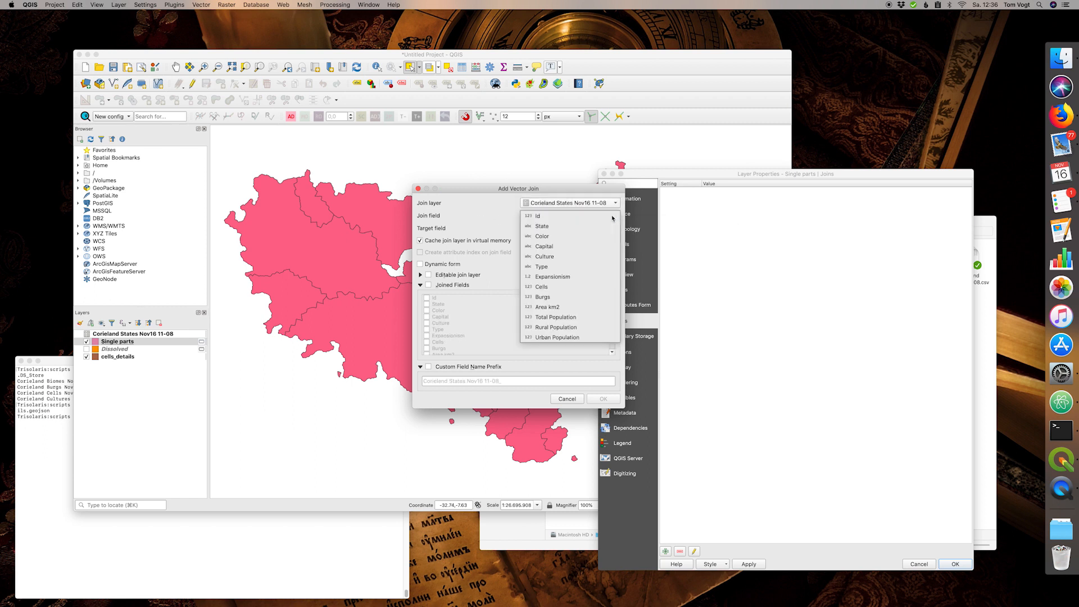
{"action": "left_click", "coordinate": [562, 217]}
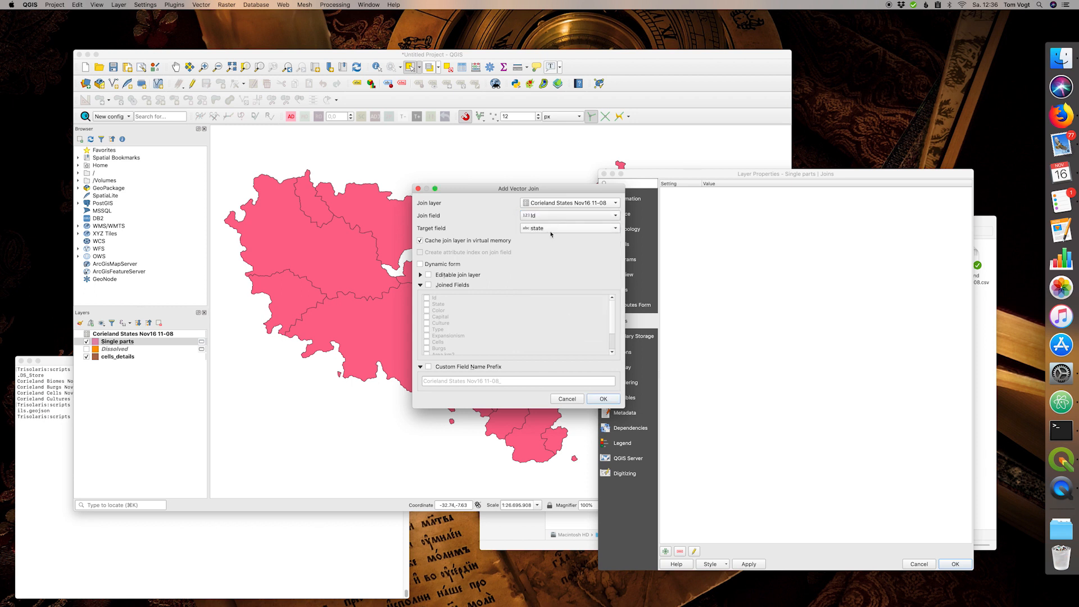
{"action": "left_click", "coordinate": [554, 230]}
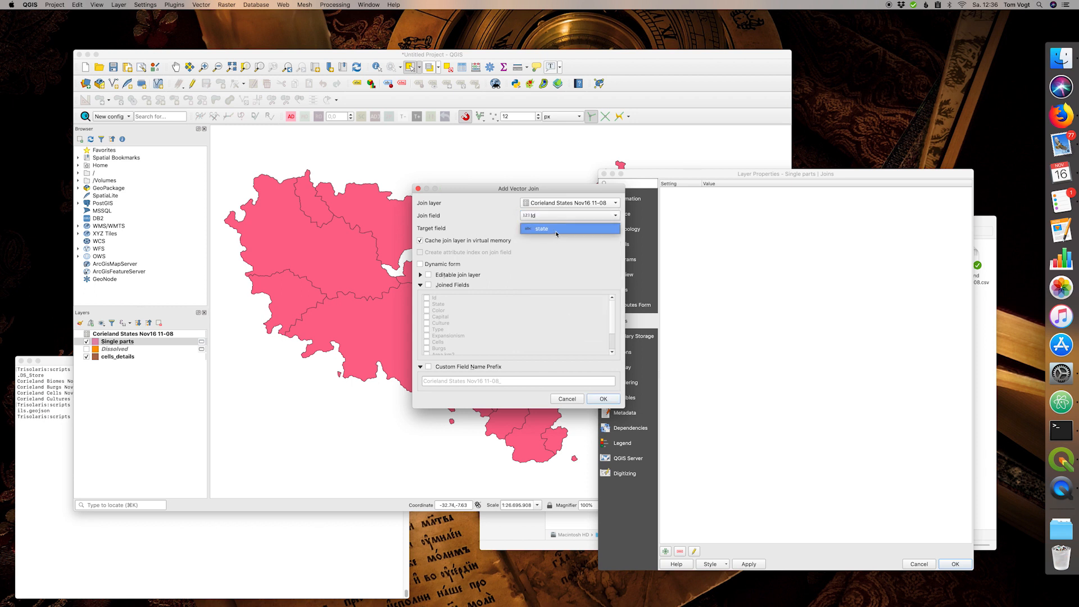
{"action": "left_click", "coordinate": [556, 231]}
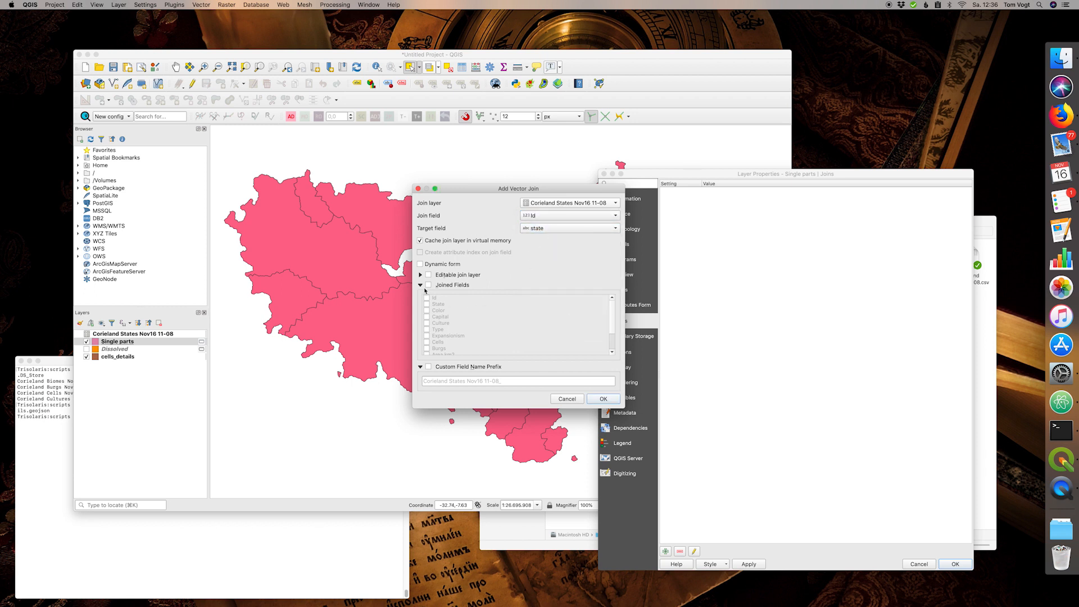
- Limit the joined fields to Id, State and Color
{"action": "left_click", "coordinate": [429, 285]}
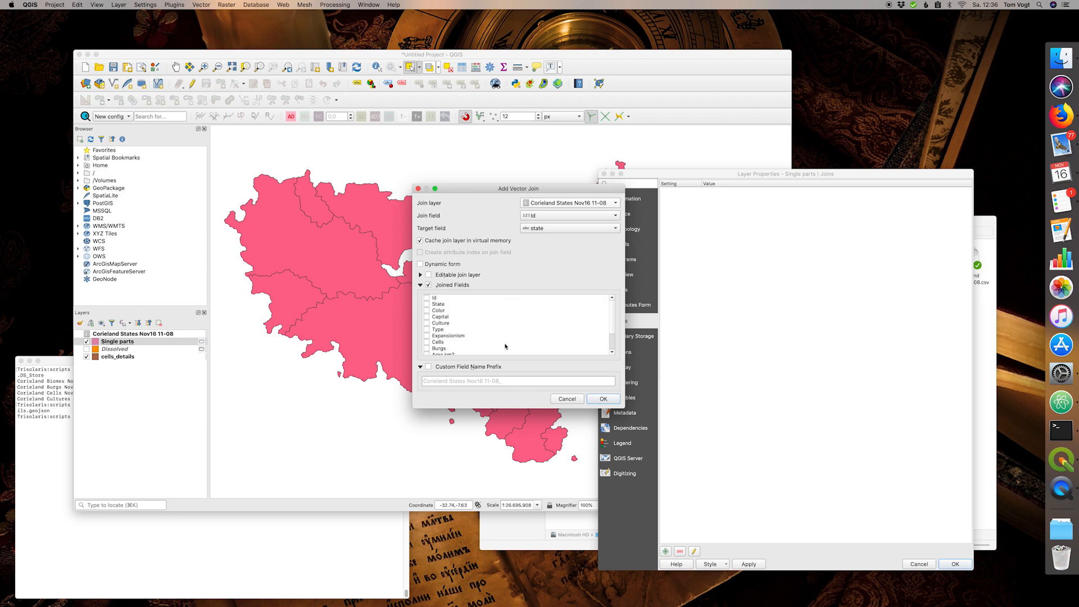
{"action": "left_click", "coordinate": [426, 304]}
{"action": "left_click", "coordinate": [426, 298]}
{"action": "left_click", "coordinate": [615, 316]}
{"action": "scroll", "coordinate": [615, 316], "scroll_direction": "down", "scroll_amount": 1}
{"action": "scroll", "coordinate": [615, 316], "scroll_direction": "down", "scroll_amount": 1}
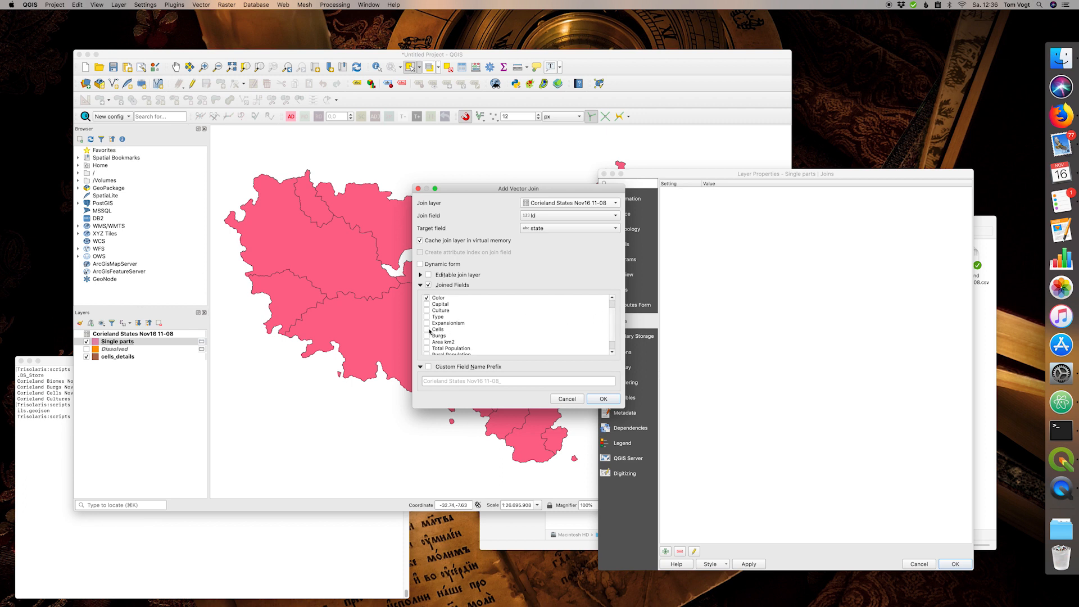
- Enable an empty custom field name prefix for the join and apply the join to the Single parts layer
{"action": "left_click", "coordinate": [453, 368]}
{"action": "left_click_drag", "start_coordinate": [515, 385], "coordinate": [385, 384]}
{"action": "key", "text": "BackSpace"}
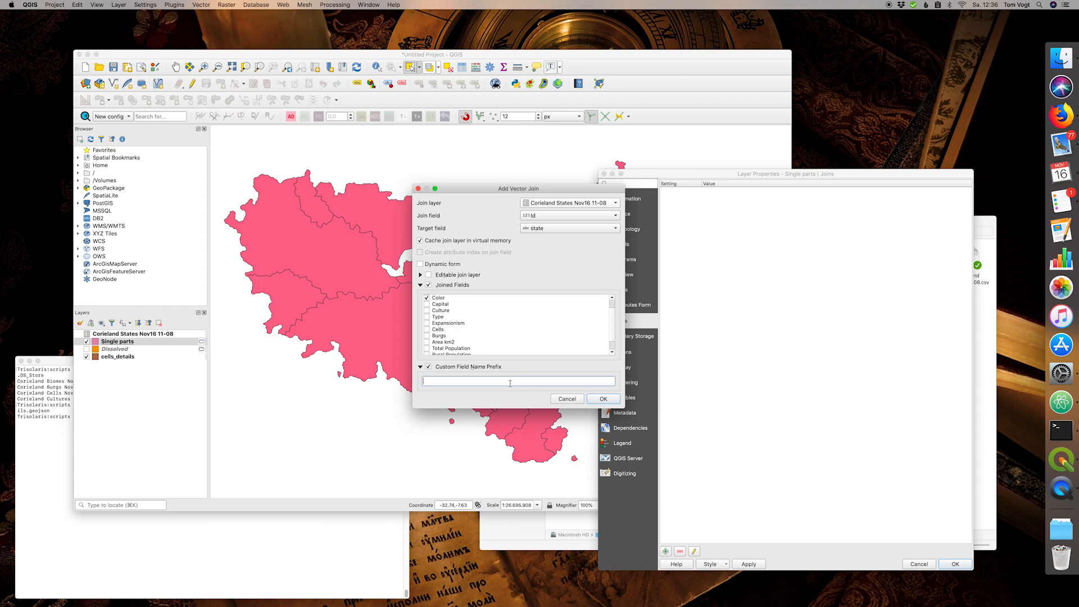
{"action": "left_click", "coordinate": [603, 399]}
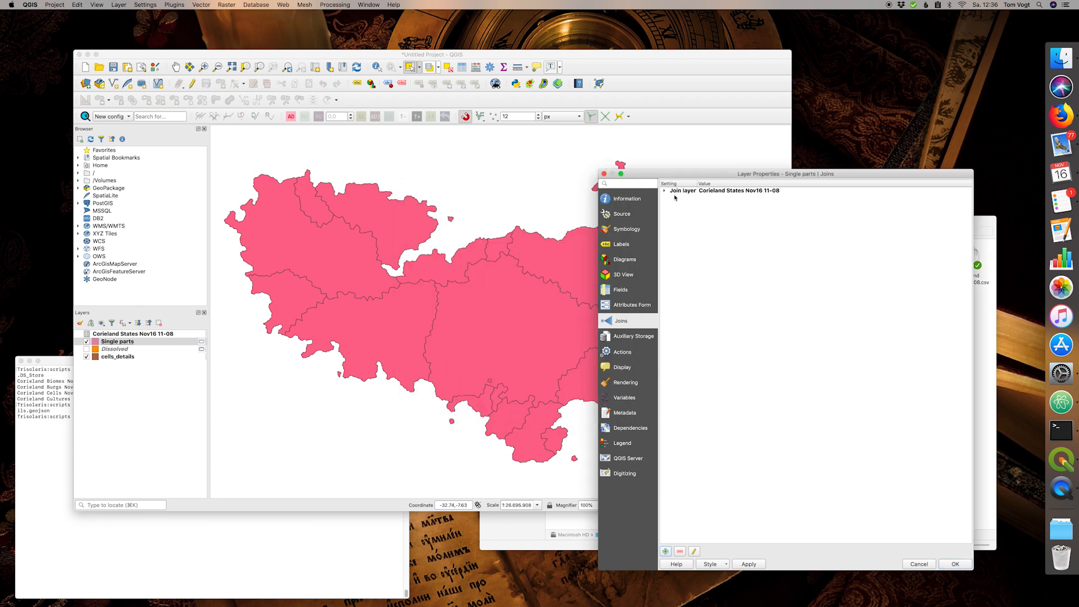
{"action": "left_click", "coordinate": [663, 192]}
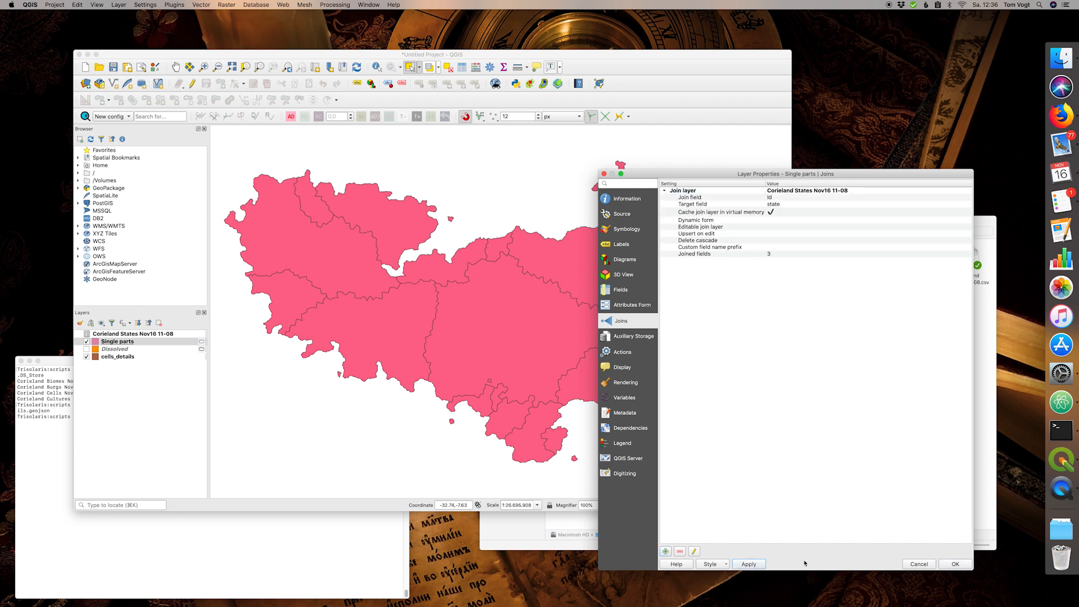
{"action": "left_click", "coordinate": [956, 564]}
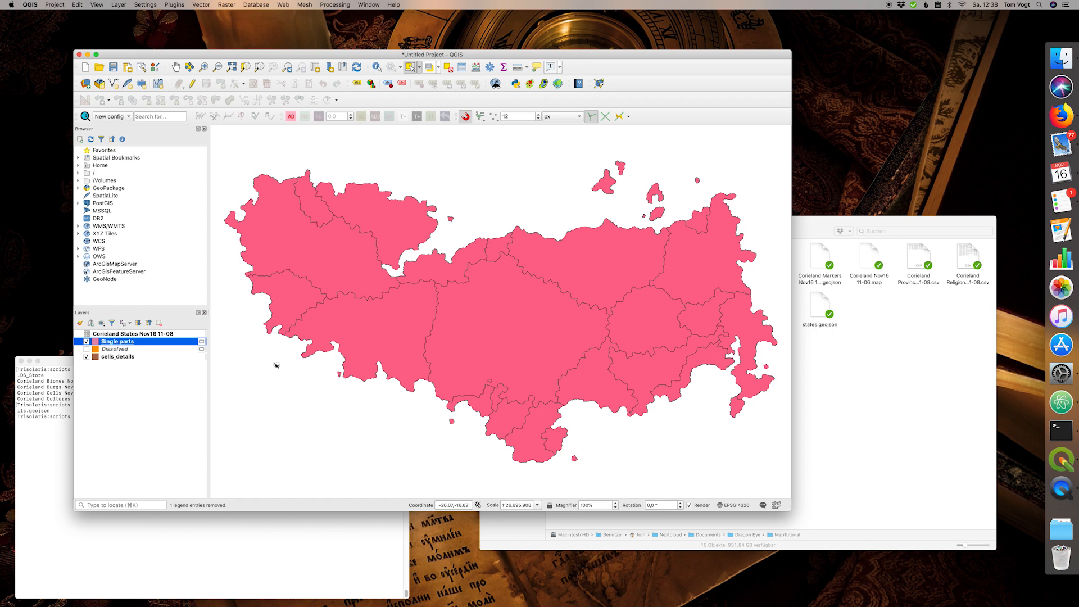
- Export the Single parts layer as GeoJSON named states in the MapTutorial folder, leaving out the lowercase state field and overwriting the existing file
{"action": "left_click", "coordinate": [111, 5]}
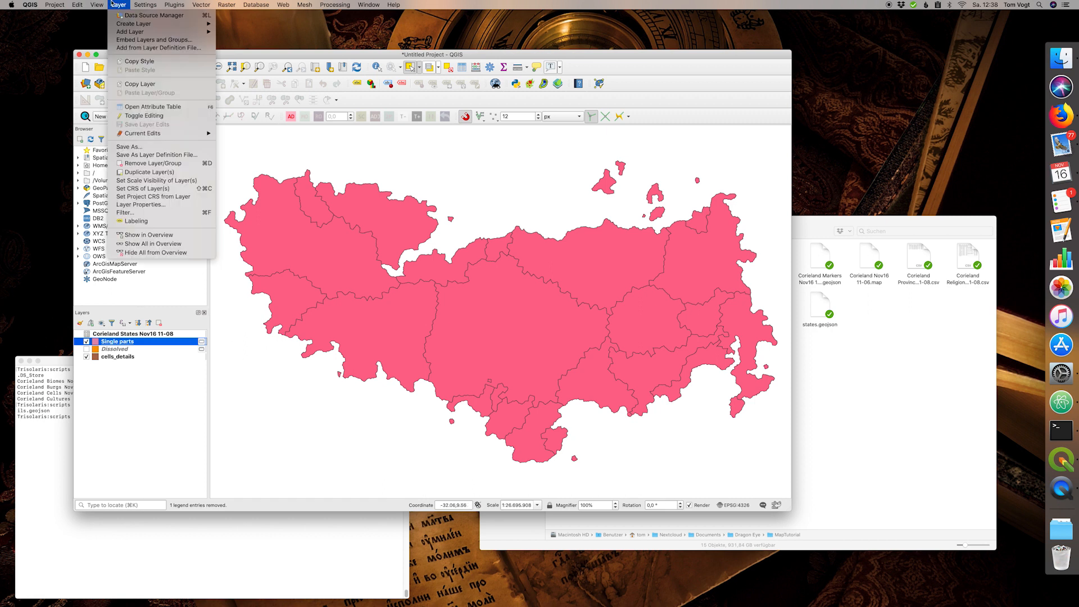
{"action": "left_click", "coordinate": [129, 147]}
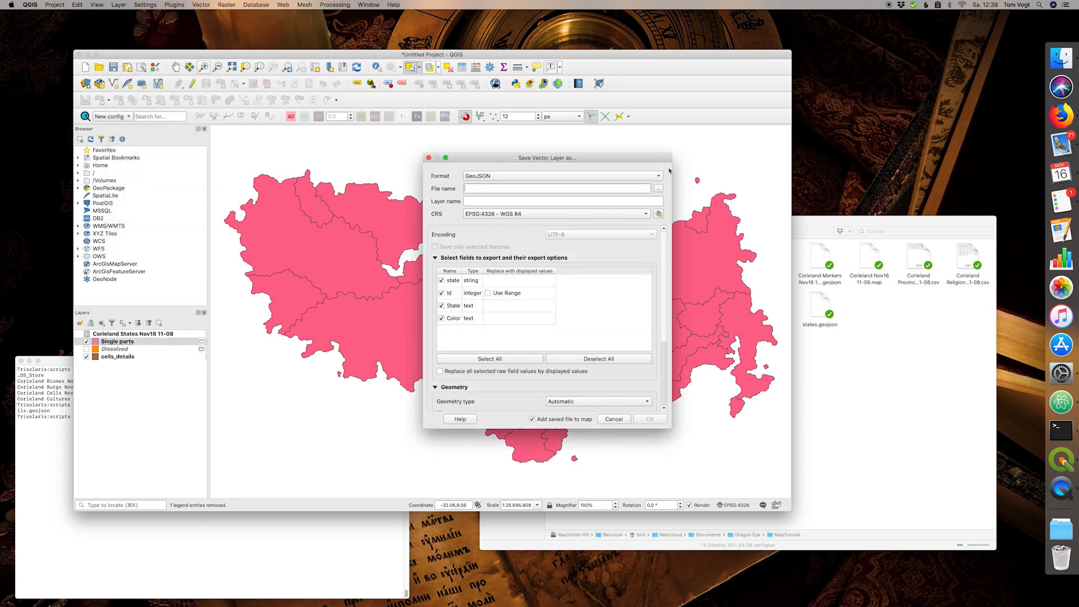
{"action": "left_click", "coordinate": [659, 188]}
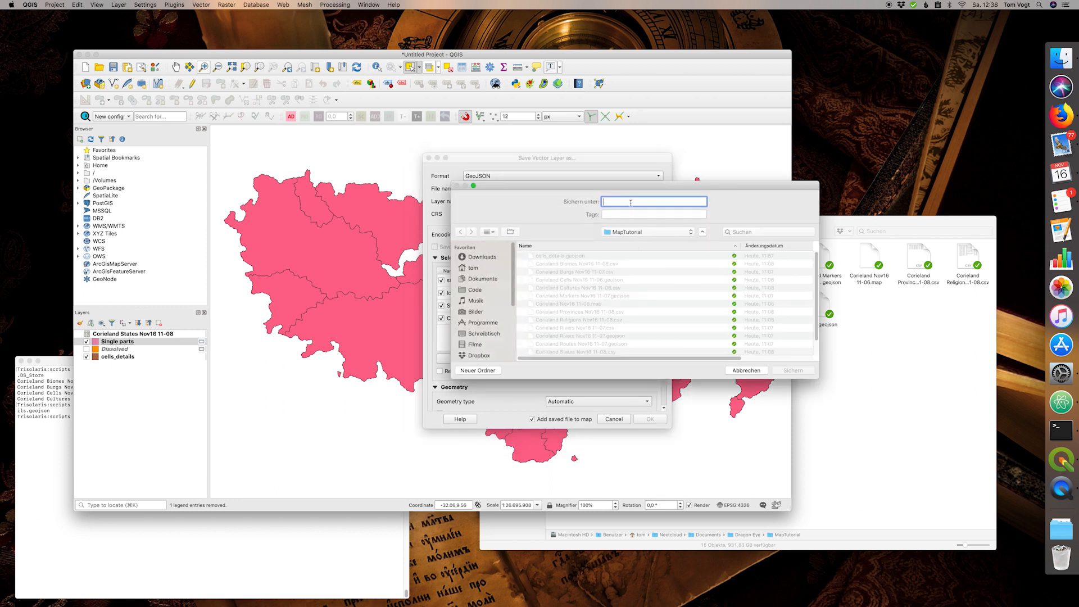
{"action": "type", "text": "states"}
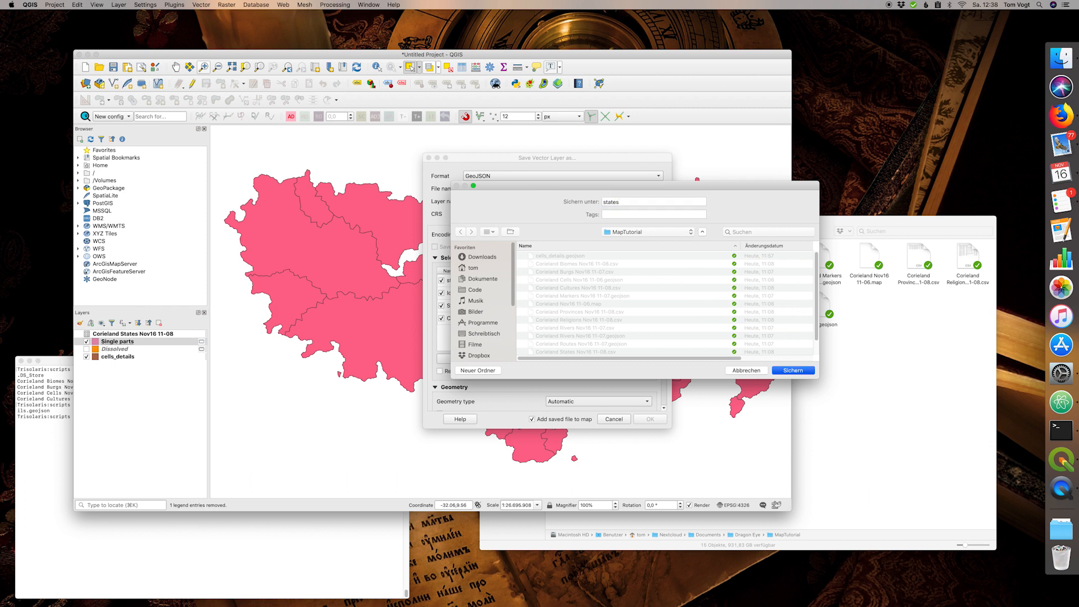
{"action": "key", "text": "Return"}
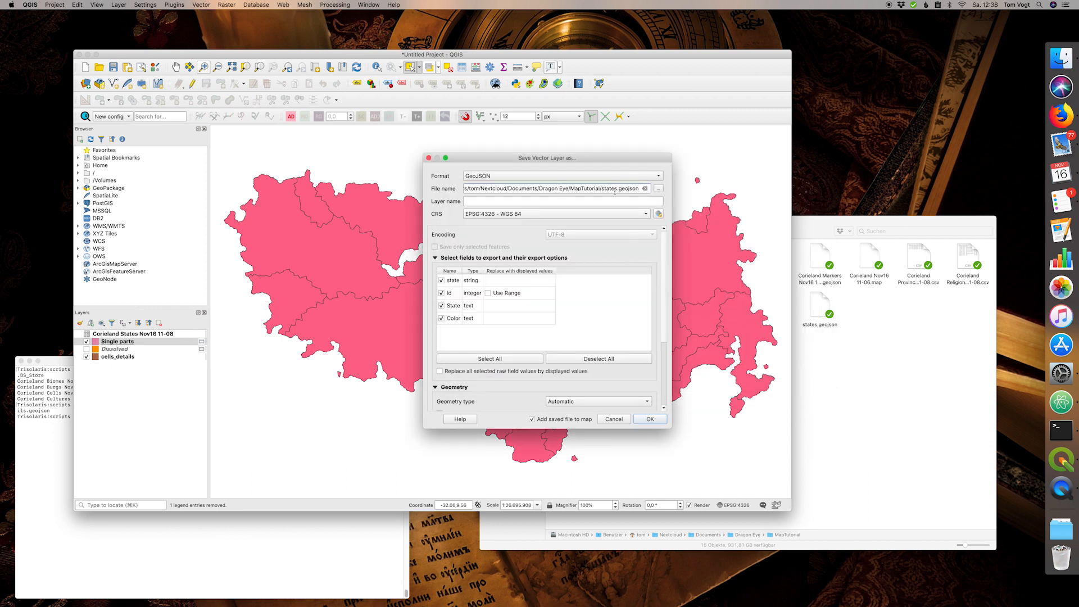
{"action": "left_click", "coordinate": [442, 281]}
{"action": "left_click", "coordinate": [650, 420]}
{"action": "left_click", "coordinate": [485, 313]}
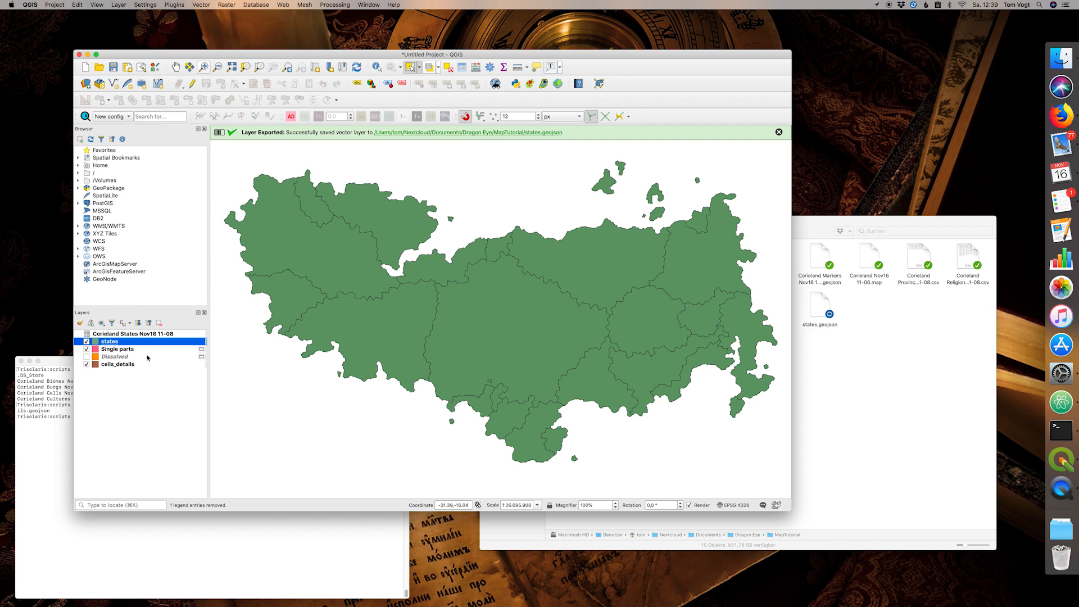
- Remove the Single parts, Dissolved and Corieland States Nov16 11-08 layers from the project
{"action": "left_click", "coordinate": [138, 356]}
{"action": "left_click", "coordinate": [136, 350], "text": "shift"}
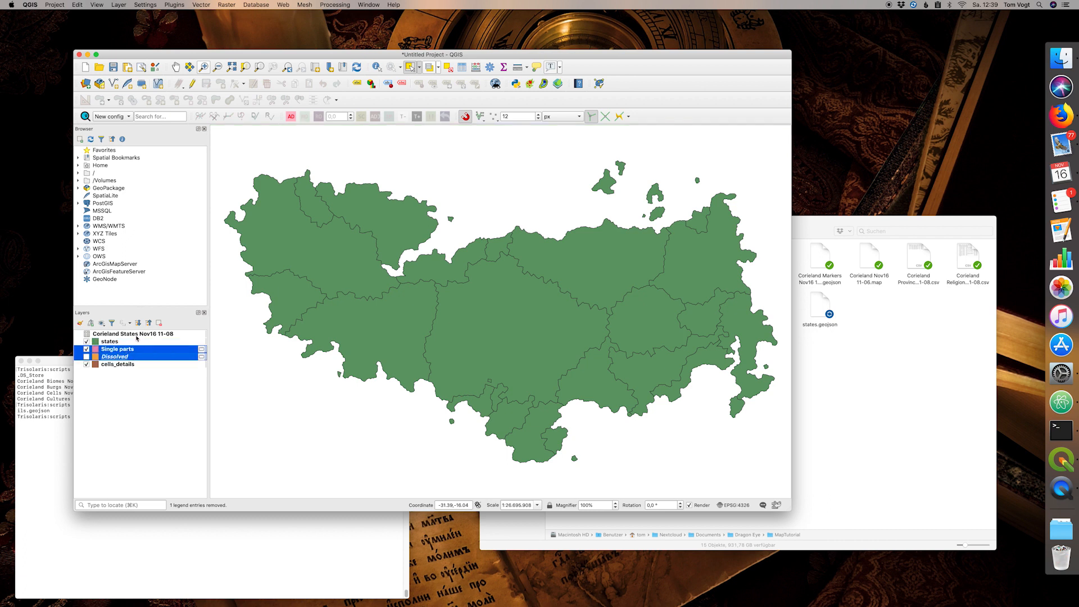
{"action": "left_click", "coordinate": [137, 336], "text": "super"}
{"action": "left_click", "coordinate": [159, 324]}
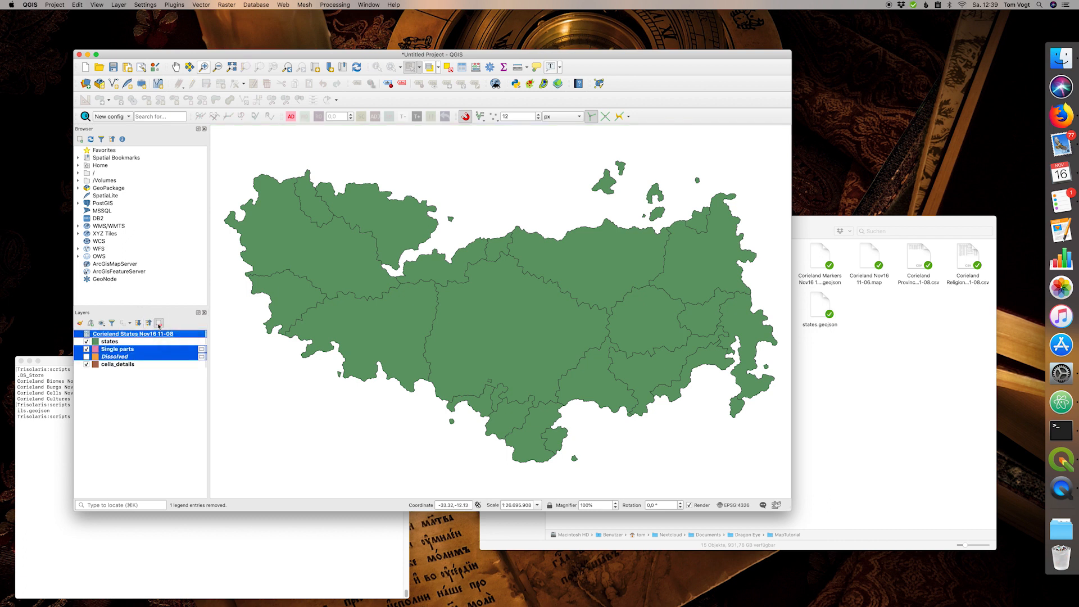
{"action": "left_click", "coordinate": [463, 291]}
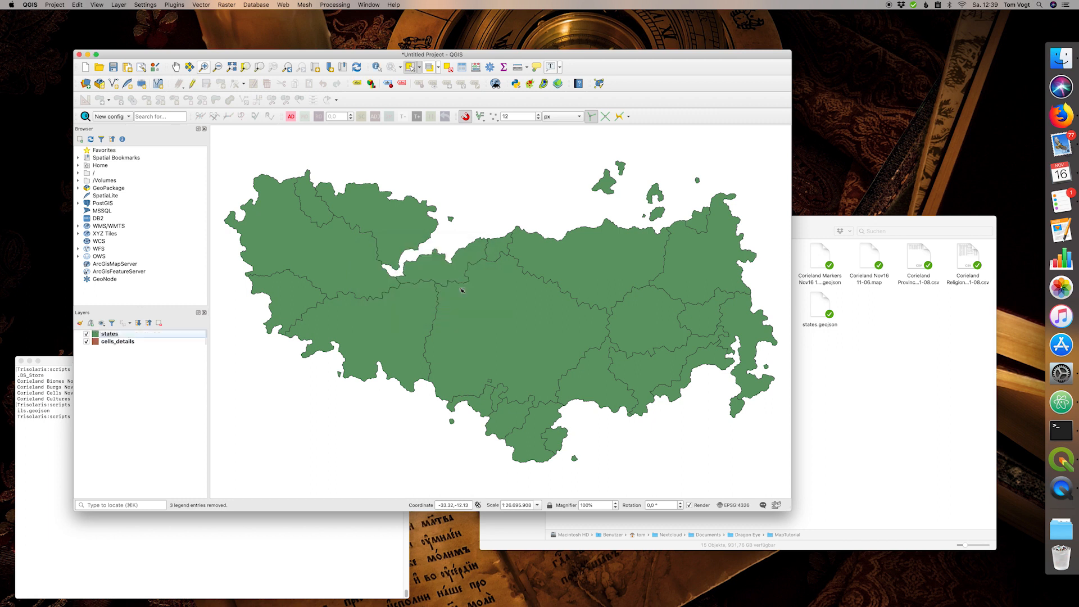
- Override the simple fill's colour in the states layer's symbology with the values of the Color attribute field
{"action": "double_click", "coordinate": [116, 337]}
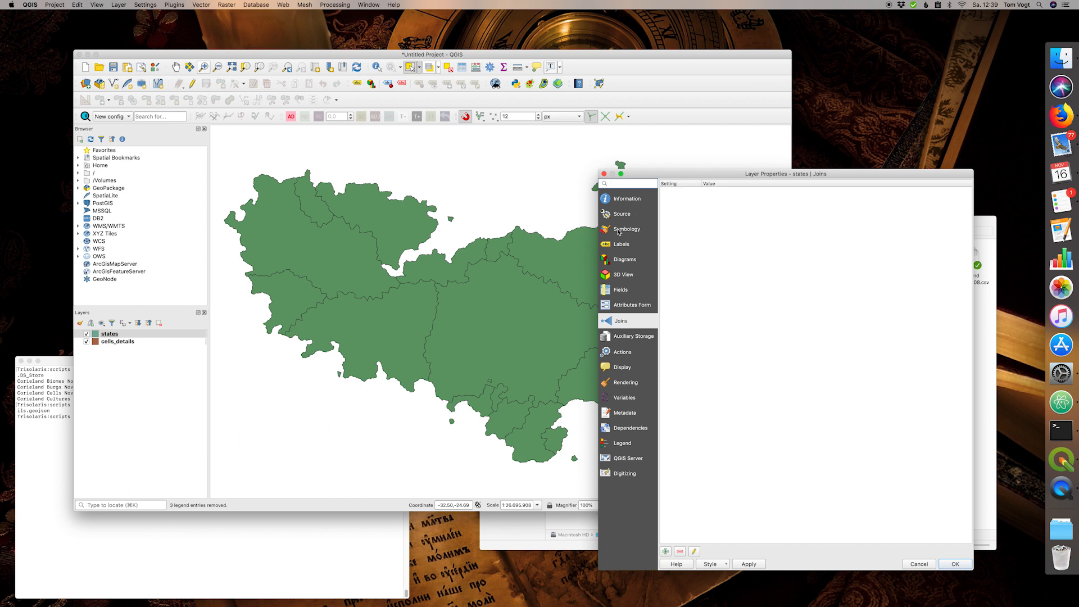
{"action": "left_click", "coordinate": [625, 228]}
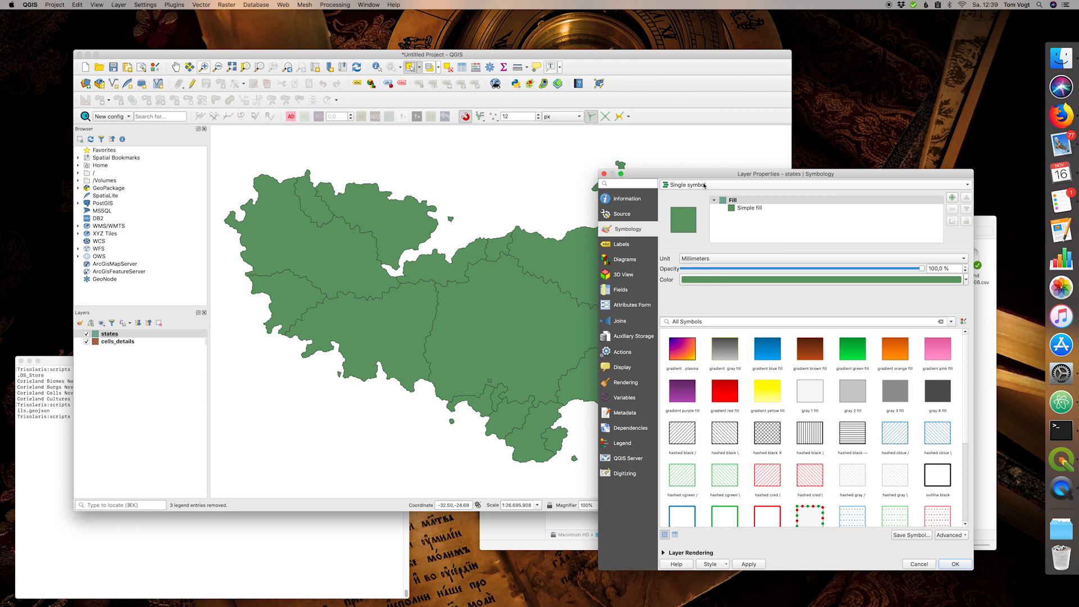
{"action": "left_click", "coordinate": [753, 208]}
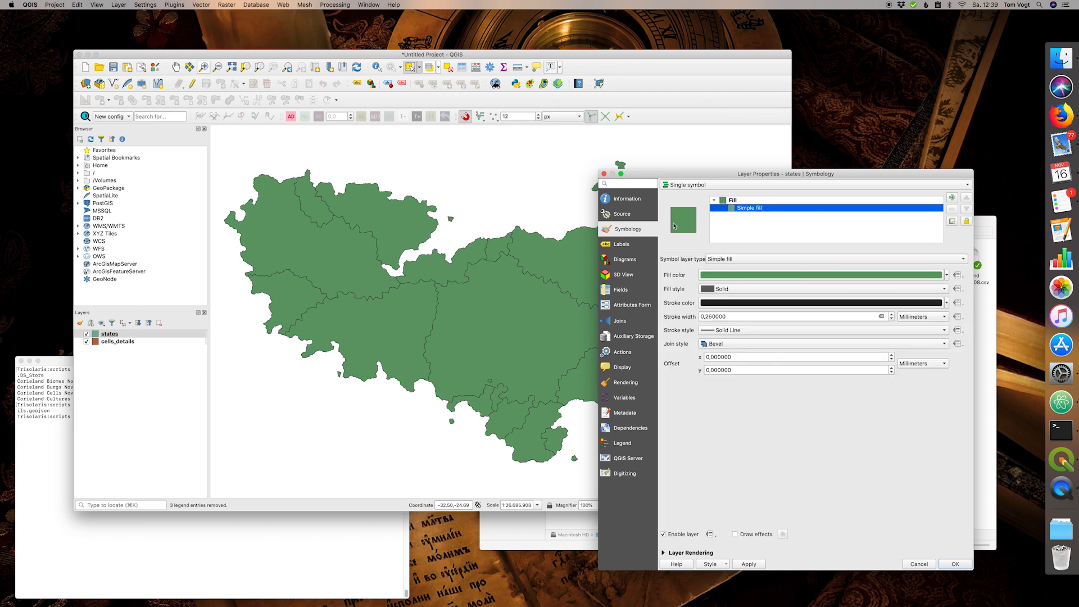
{"action": "left_click", "coordinate": [959, 275]}
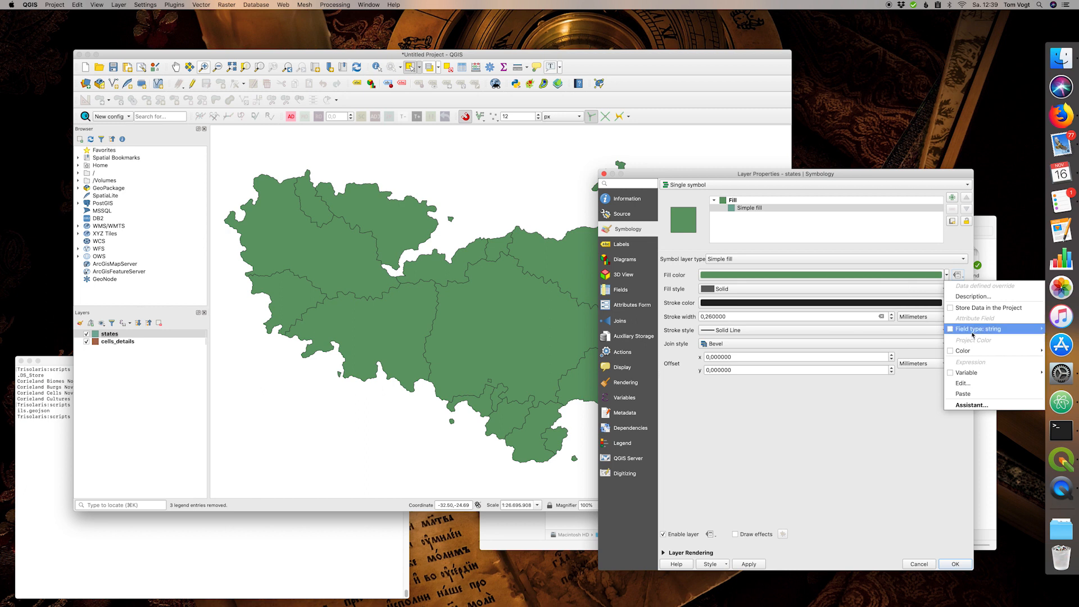
{"action": "mouse_move", "coordinate": [975, 334]}
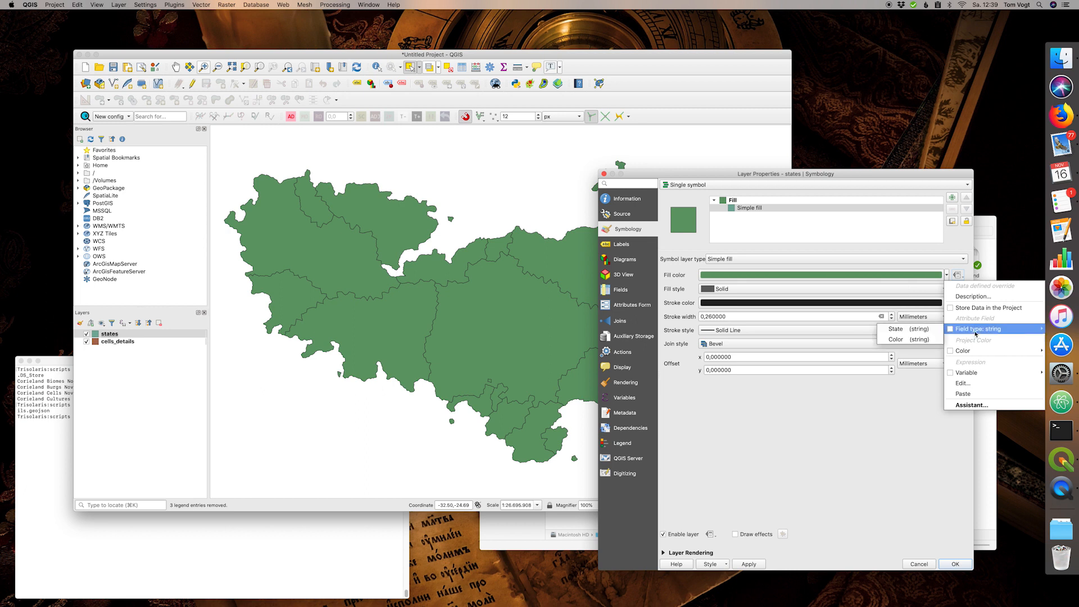
{"action": "left_click", "coordinate": [905, 340]}
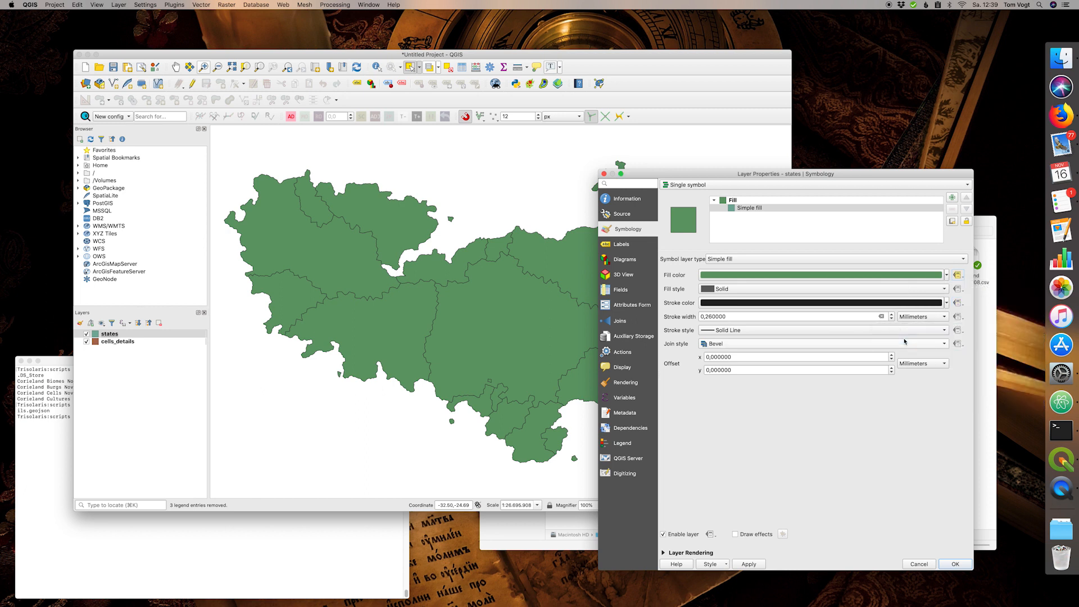
- Set the stroke colour of the states layer's simple fill to dark red, #a12727
{"action": "left_click", "coordinate": [746, 305]}
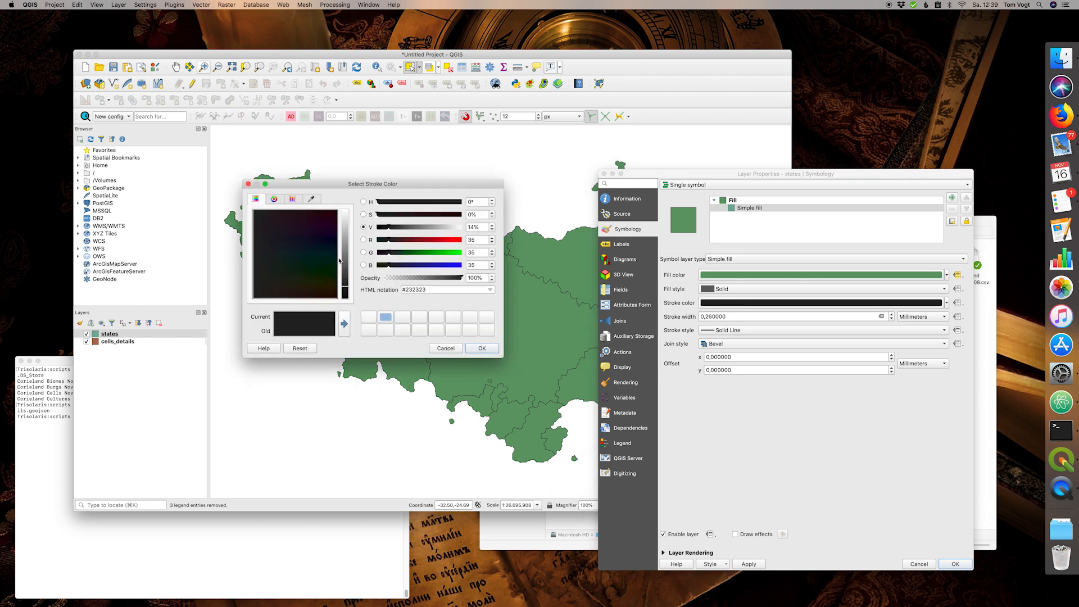
{"action": "left_click_drag", "start_coordinate": [398, 240], "coordinate": [425, 240]}
{"action": "left_click", "coordinate": [347, 256]}
{"action": "left_click_drag", "start_coordinate": [346, 254], "coordinate": [346, 242]}
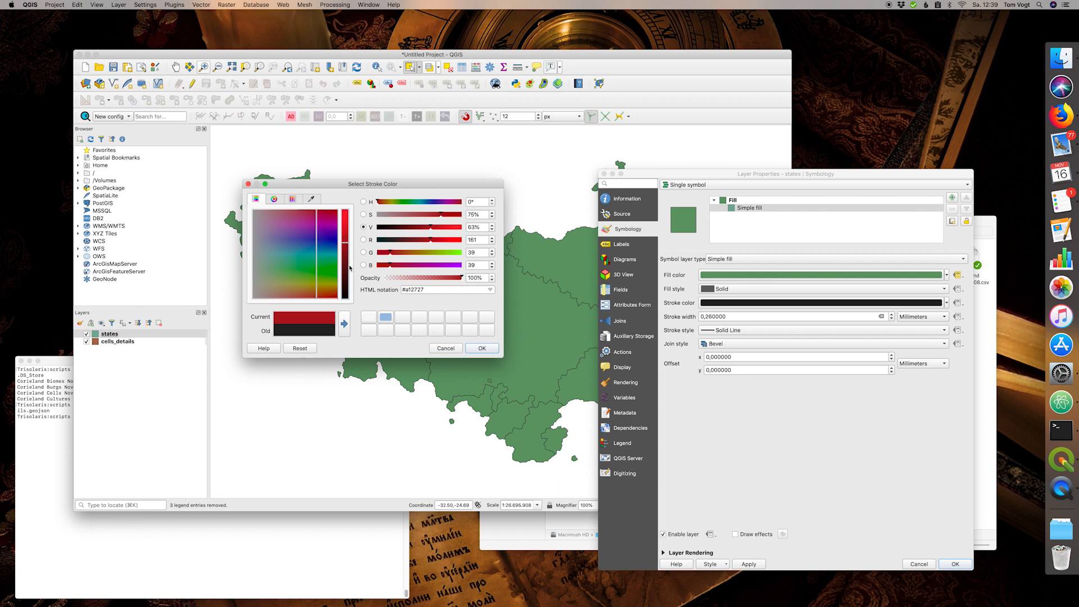
{"action": "left_click", "coordinate": [480, 349]}
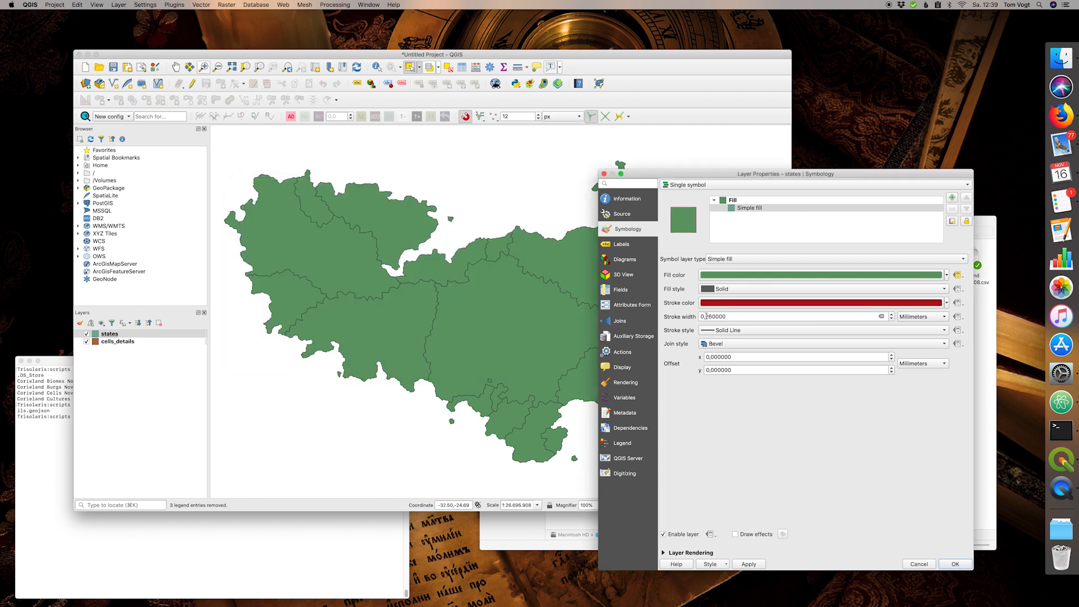
- Set the stroke width of the states fill to 1 millimetre and apply the symbology to the layer
{"action": "left_click_drag", "start_coordinate": [701, 316], "coordinate": [752, 315]}
{"action": "type", "text": "1"}
{"action": "key", "text": "Tab"}
{"action": "left_click", "coordinate": [749, 564]}
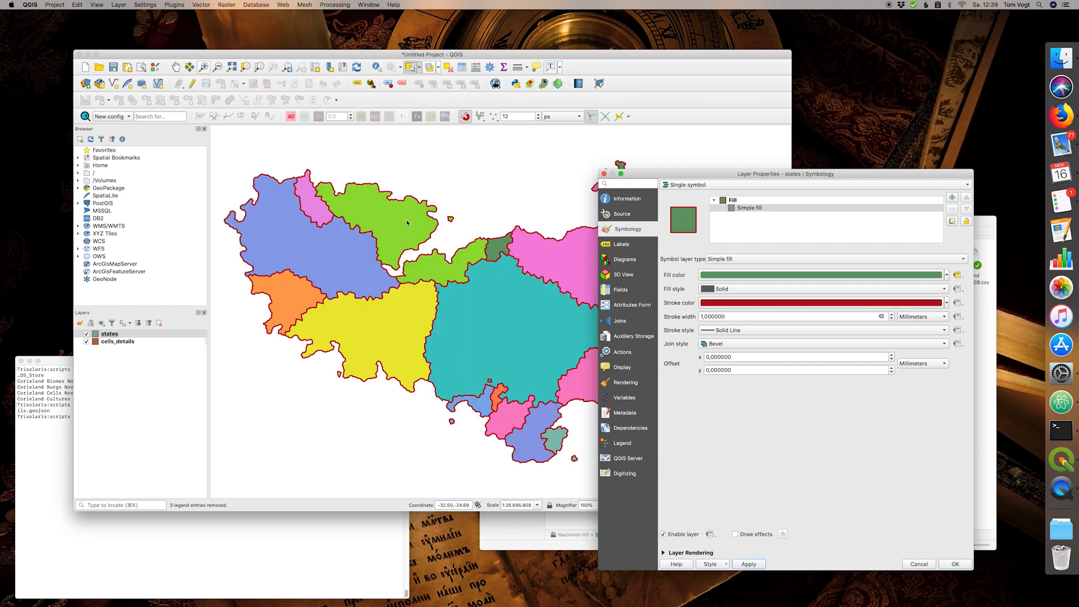
{"action": "left_click", "coordinate": [955, 564]}
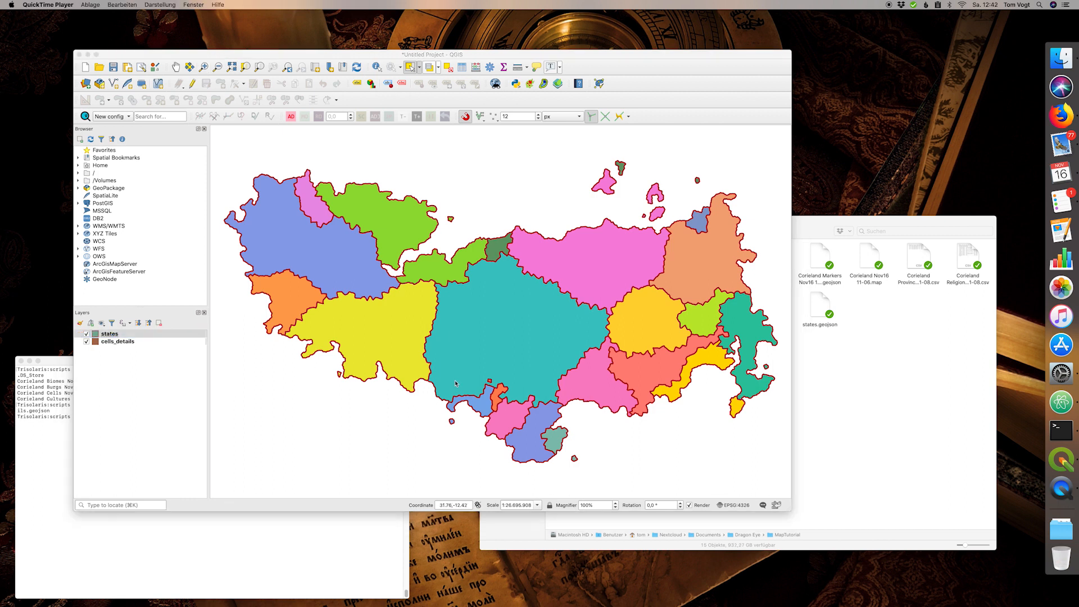
- Enable single labels on the states layer using the State field, with a text size of 16 points
{"action": "double_click", "coordinate": [118, 336]}
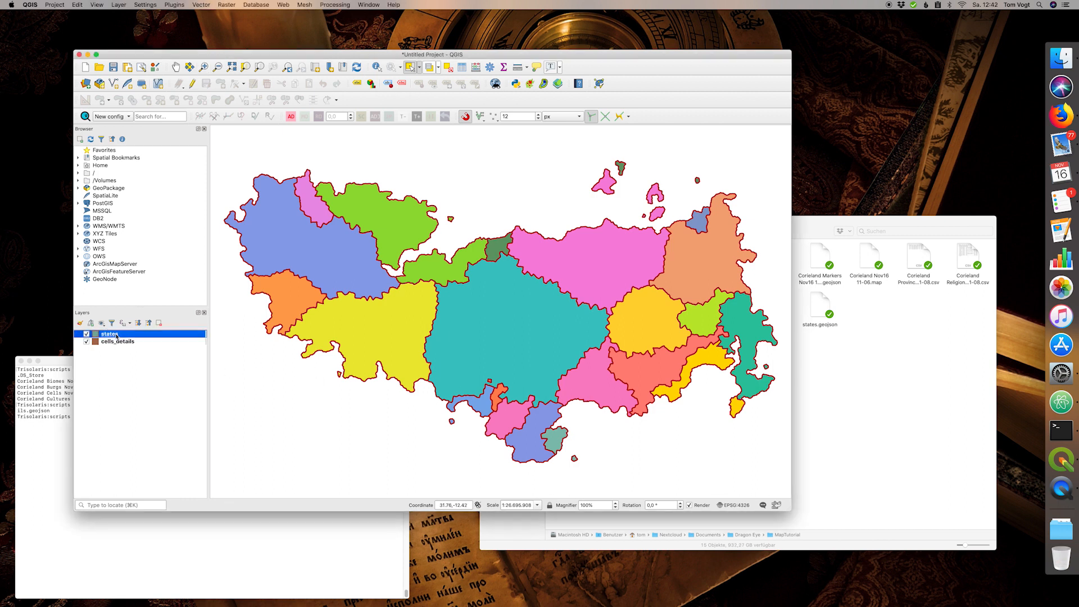
{"action": "left_click", "coordinate": [626, 244]}
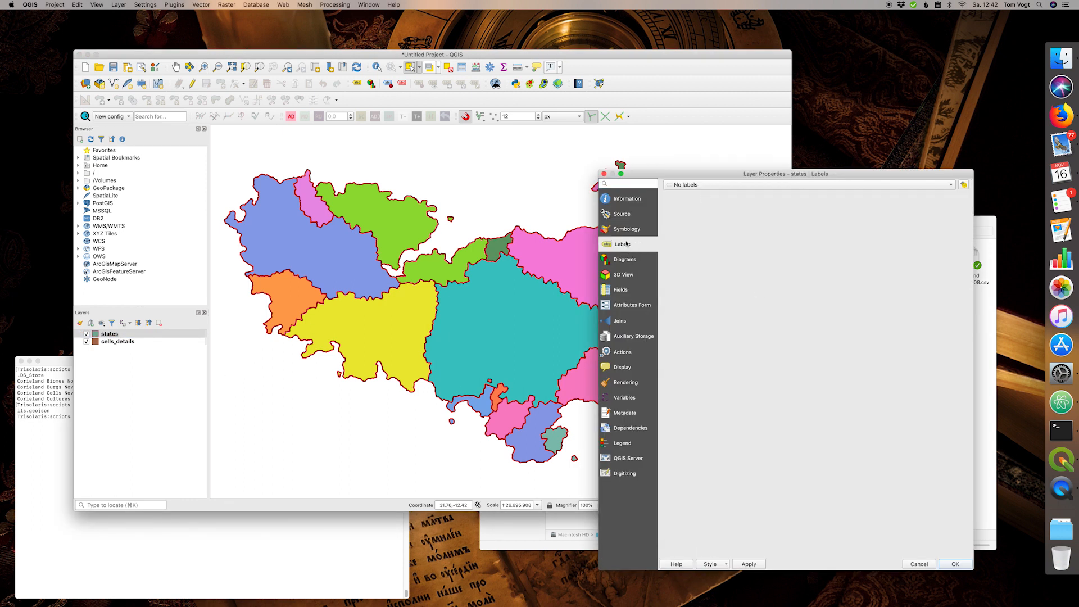
{"action": "left_click", "coordinate": [787, 185]}
{"action": "left_click", "coordinate": [787, 196]}
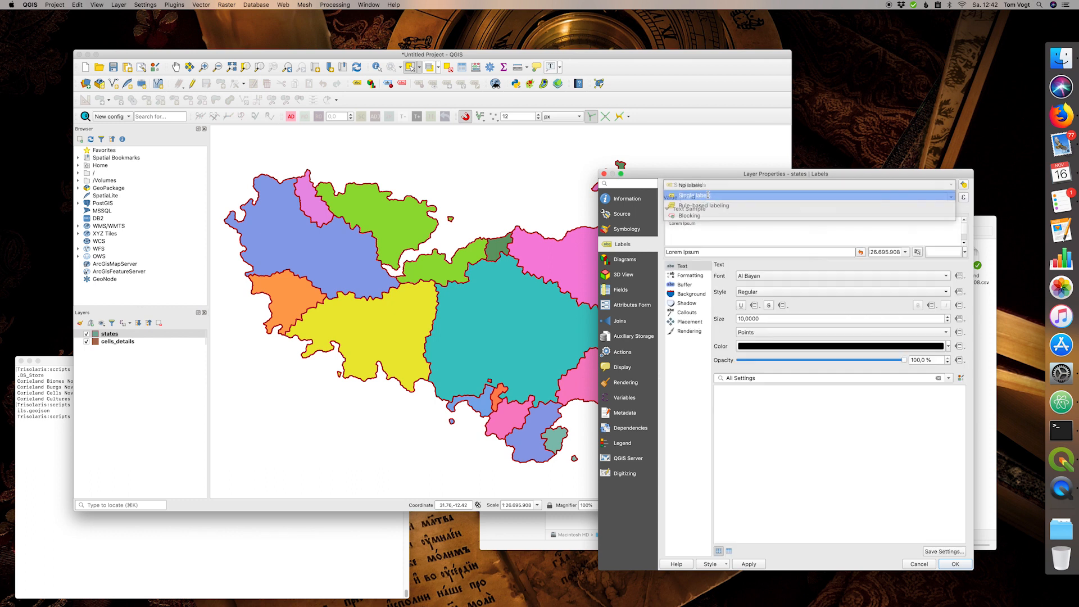
{"action": "left_click", "coordinate": [949, 196]}
{"action": "left_click", "coordinate": [734, 212]}
{"action": "left_click", "coordinate": [743, 319]}
{"action": "scroll", "coordinate": [742, 319], "scroll_direction": "up", "scroll_amount": 6}
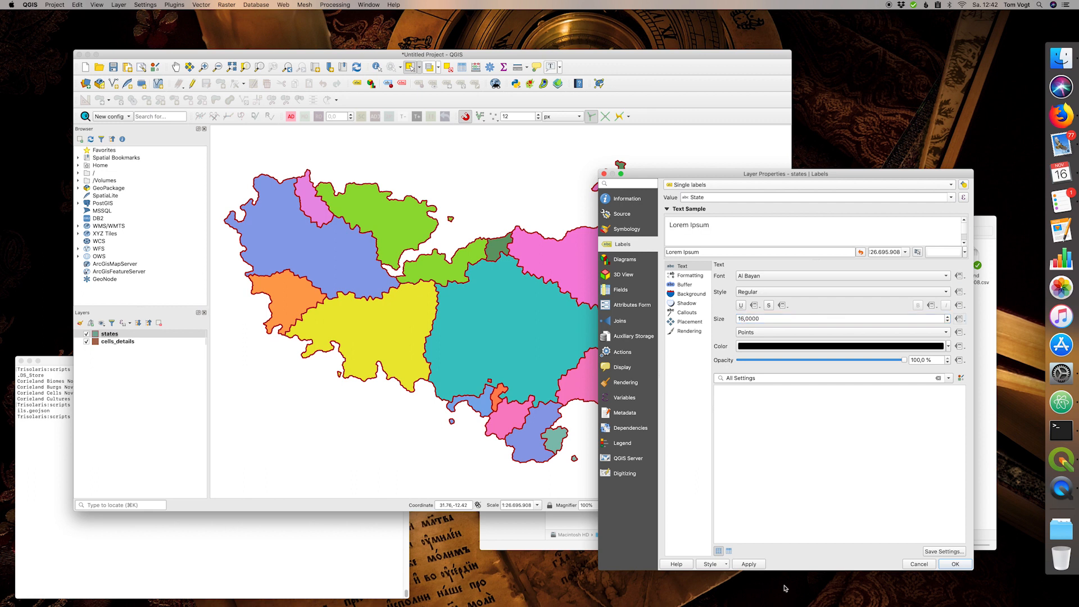
- Set the state labels' placement mode to Free (slow) and apply it to the map
{"action": "left_click", "coordinate": [686, 332]}
{"action": "left_click", "coordinate": [691, 325]}
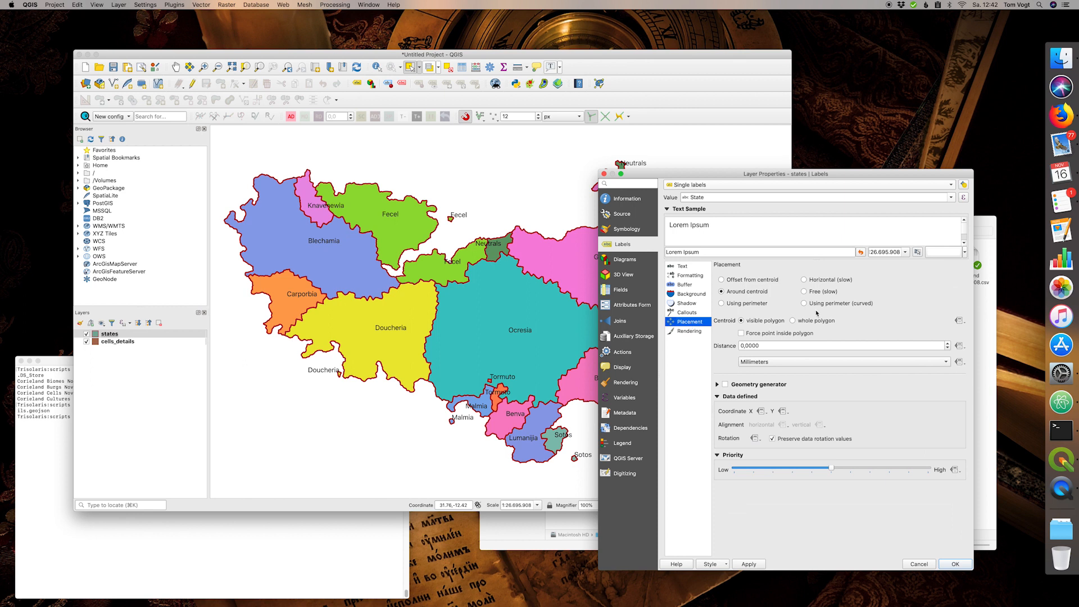
{"action": "left_click", "coordinate": [805, 291]}
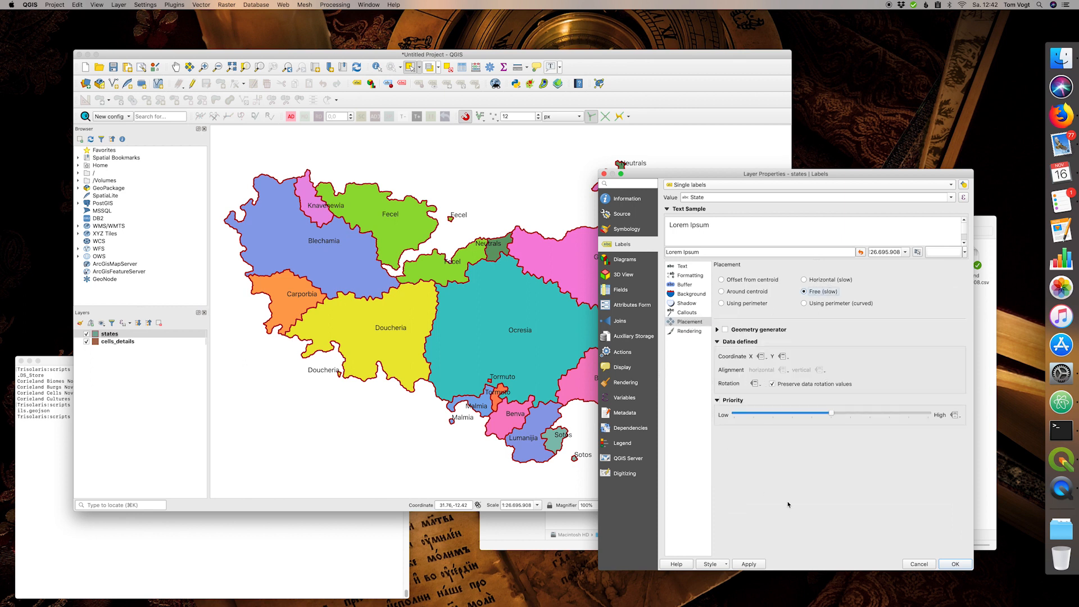
{"action": "left_click", "coordinate": [749, 564]}
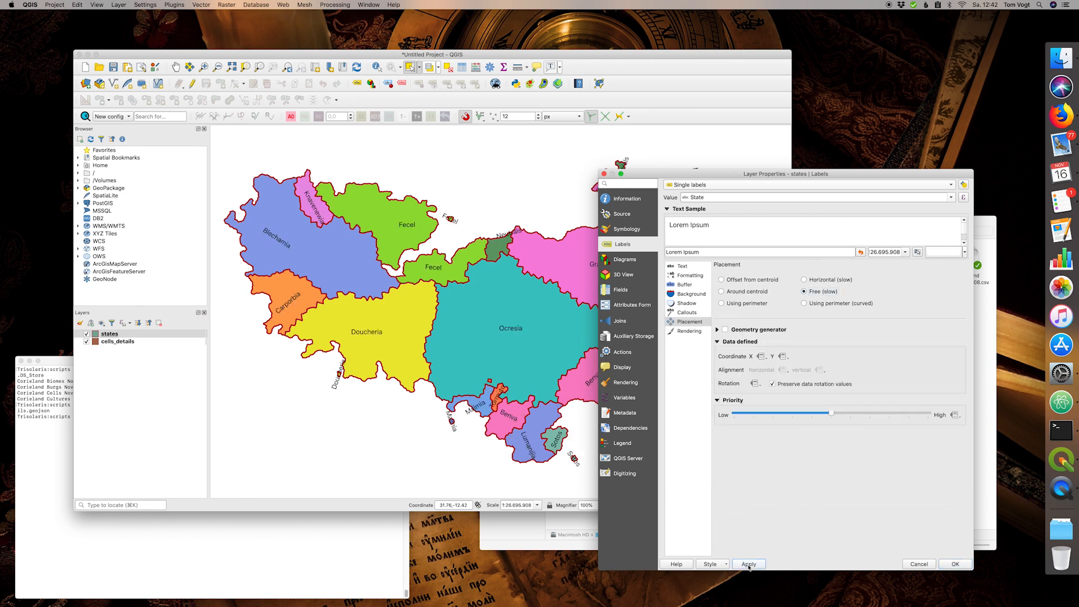
- Confirm the label settings of the states layer and set its layer rendering opacity to 49.6 %
{"action": "left_click", "coordinate": [956, 564]}
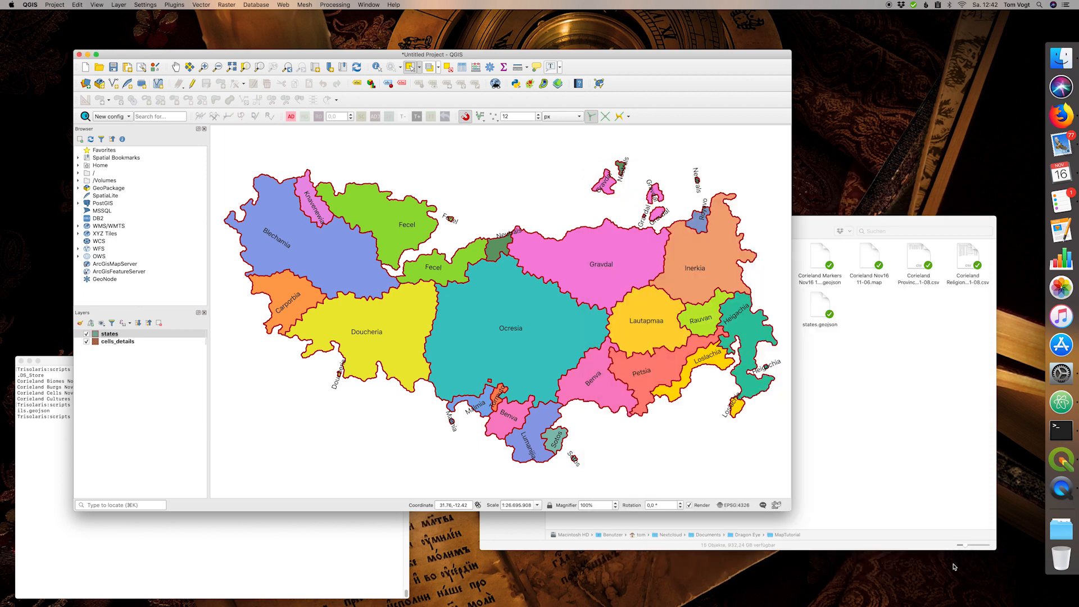
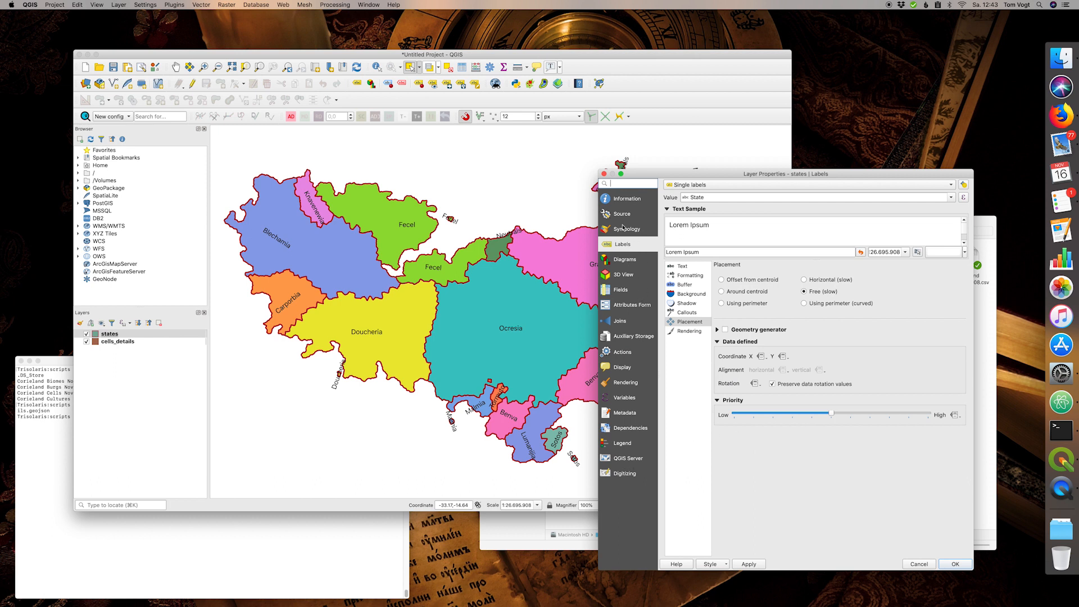
{"action": "left_click", "coordinate": [623, 227]}
{"action": "left_click", "coordinate": [669, 555]}
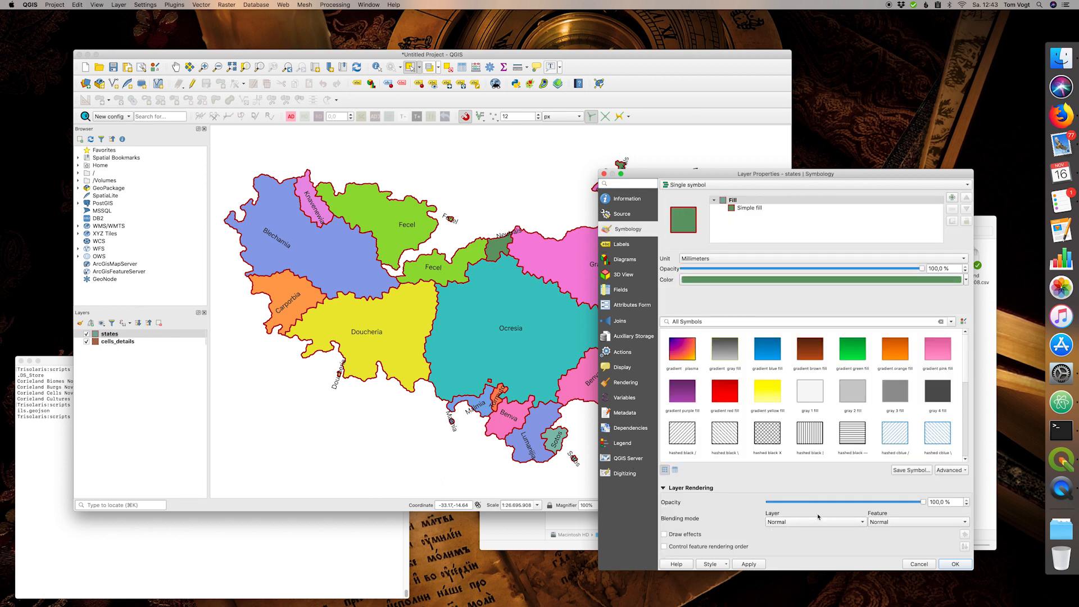
{"action": "left_click_drag", "start_coordinate": [924, 504], "coordinate": [845, 502]}
{"action": "left_click", "coordinate": [748, 564]}
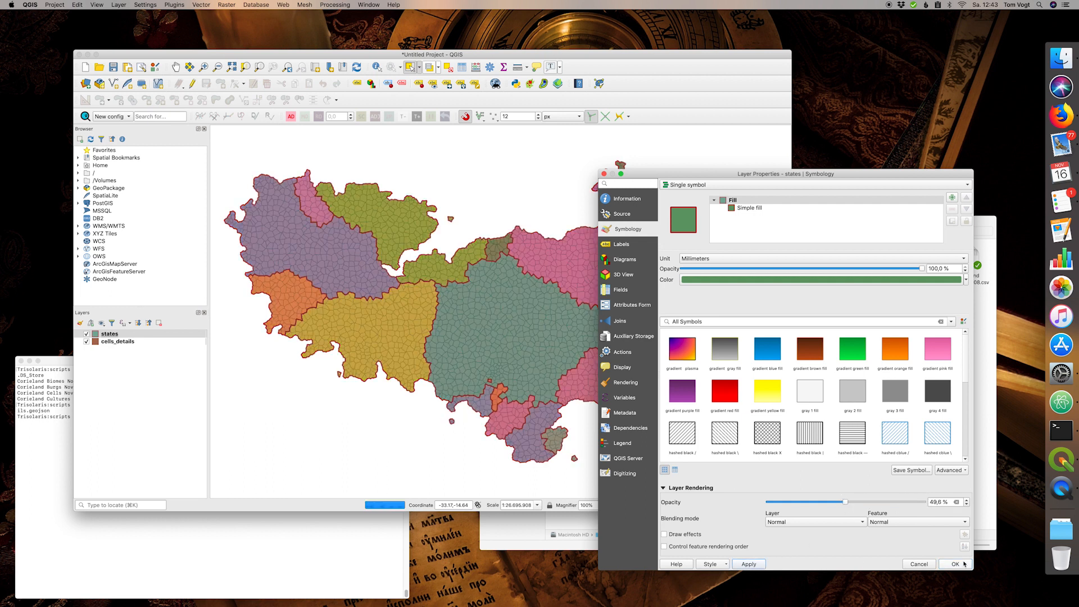
{"action": "left_click", "coordinate": [956, 564]}
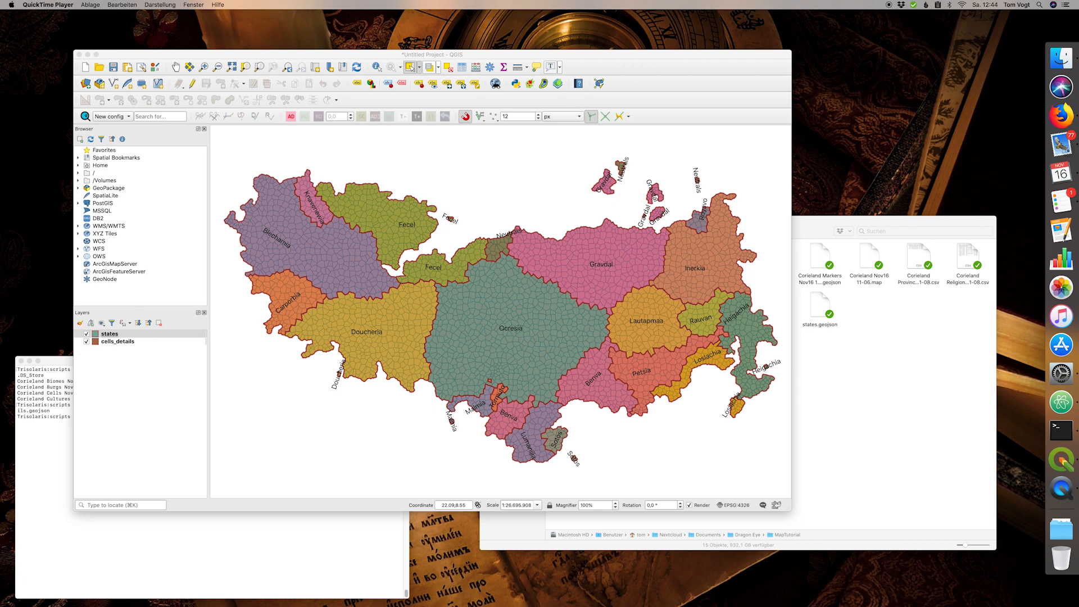
- Hide the states layer and dissolve cells_details by the culture field into a temporary layer
{"action": "left_click", "coordinate": [85, 339]}
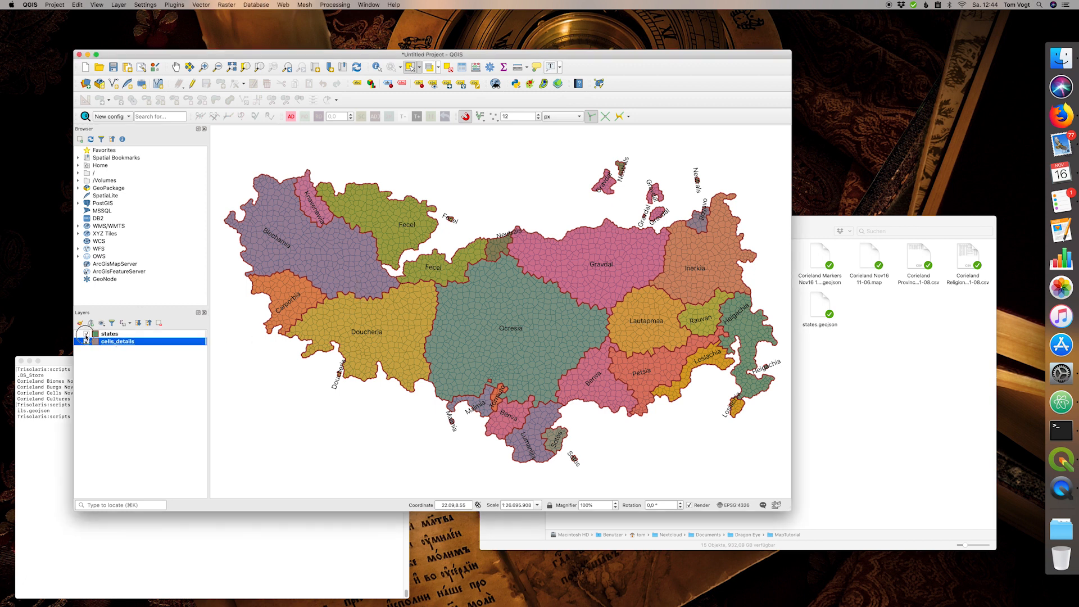
{"action": "left_click", "coordinate": [86, 334]}
{"action": "left_click", "coordinate": [201, 4]}
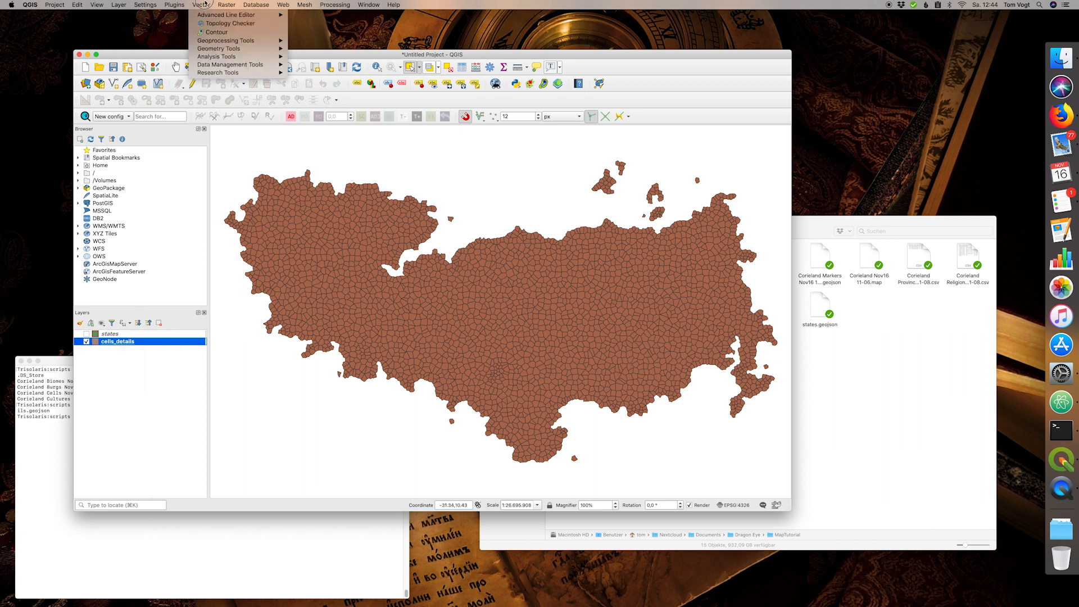
{"action": "mouse_move", "coordinate": [209, 49]}
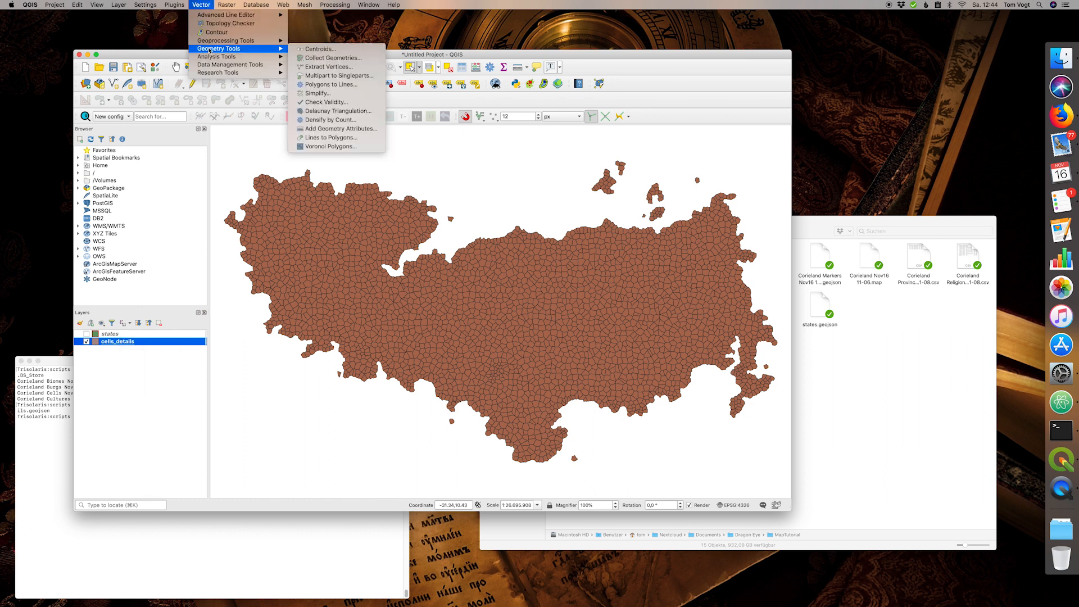
{"action": "left_click", "coordinate": [323, 77]}
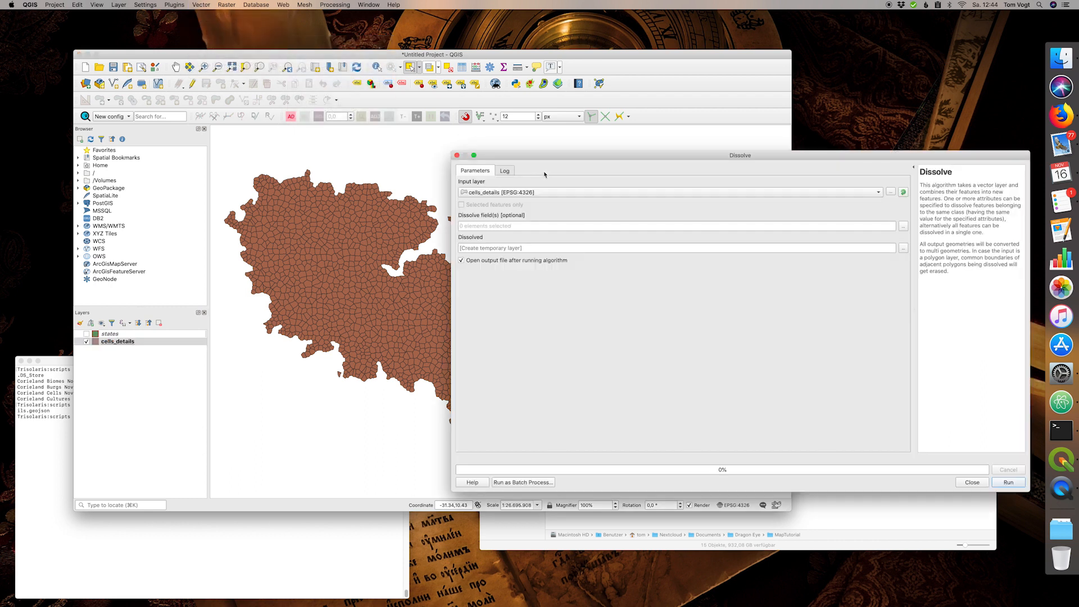
{"action": "left_click", "coordinate": [903, 227]}
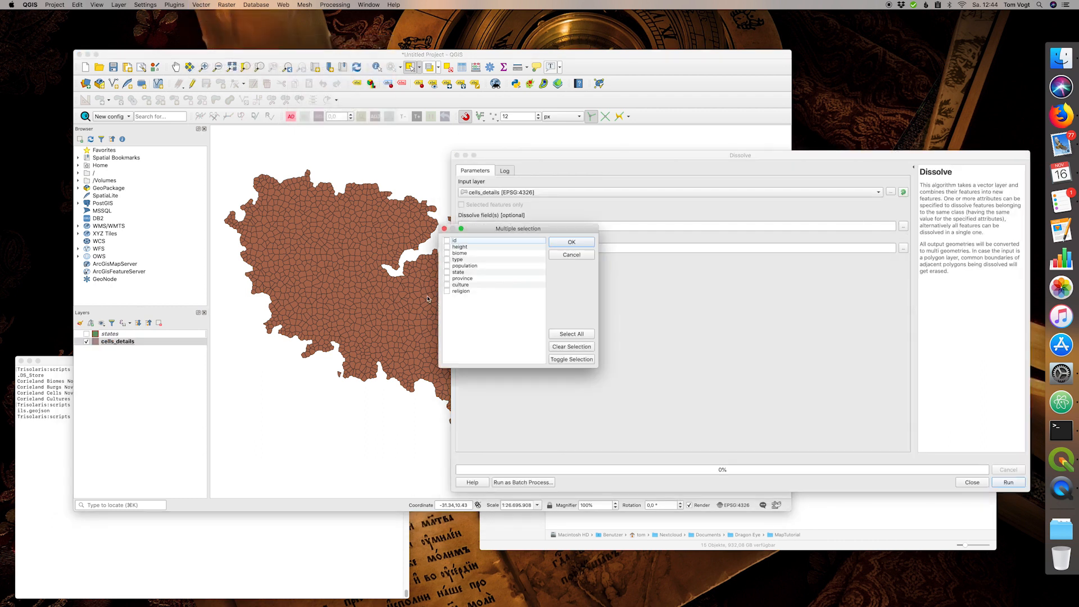
{"action": "left_click", "coordinate": [448, 286]}
{"action": "left_click", "coordinate": [581, 243]}
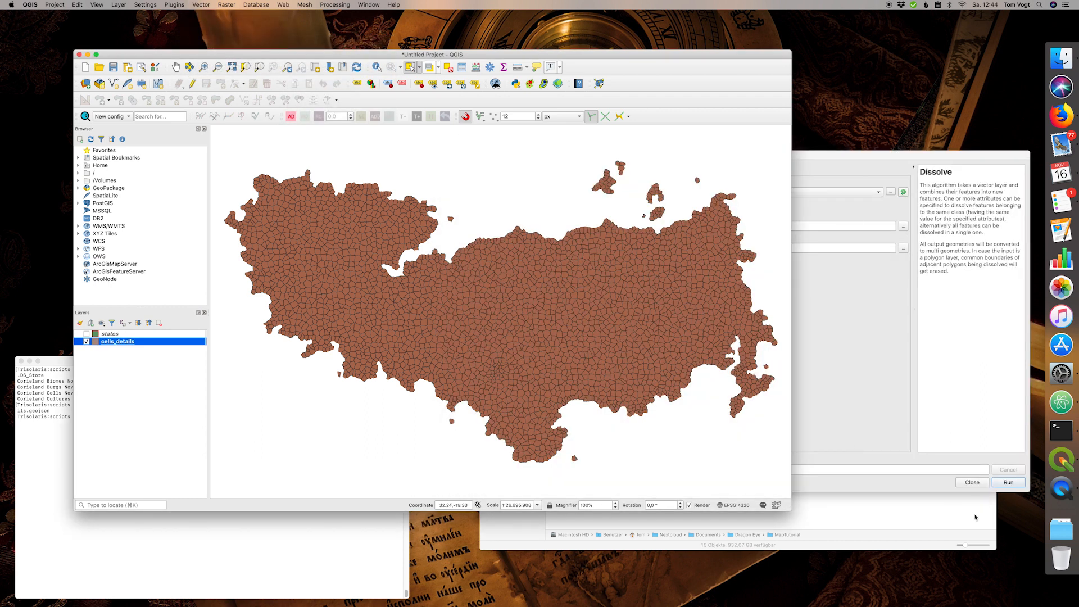
{"action": "left_click", "coordinate": [1008, 486]}
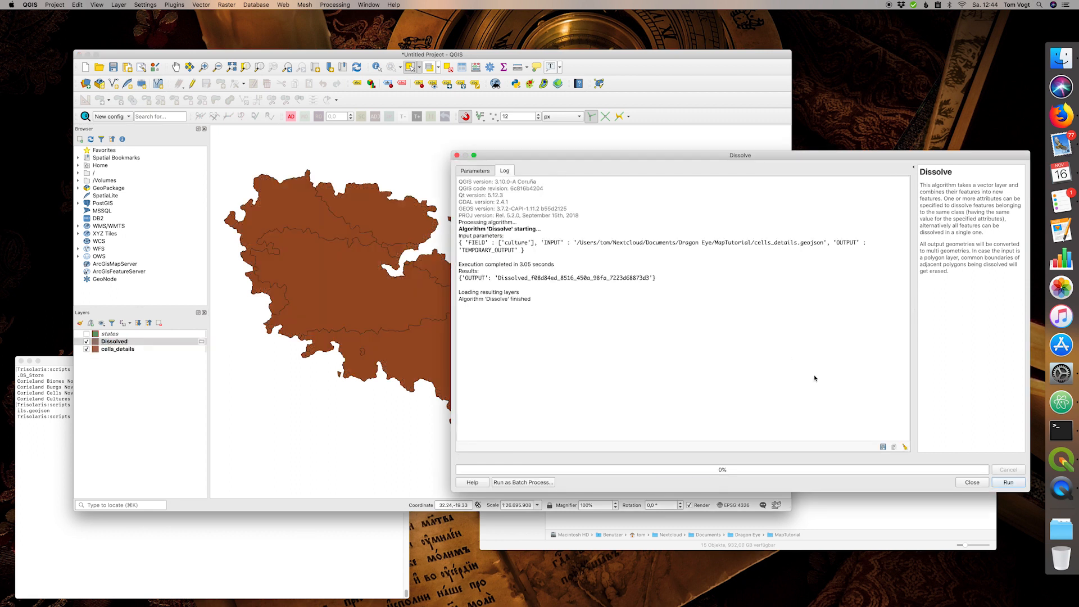
{"action": "left_click", "coordinate": [974, 481]}
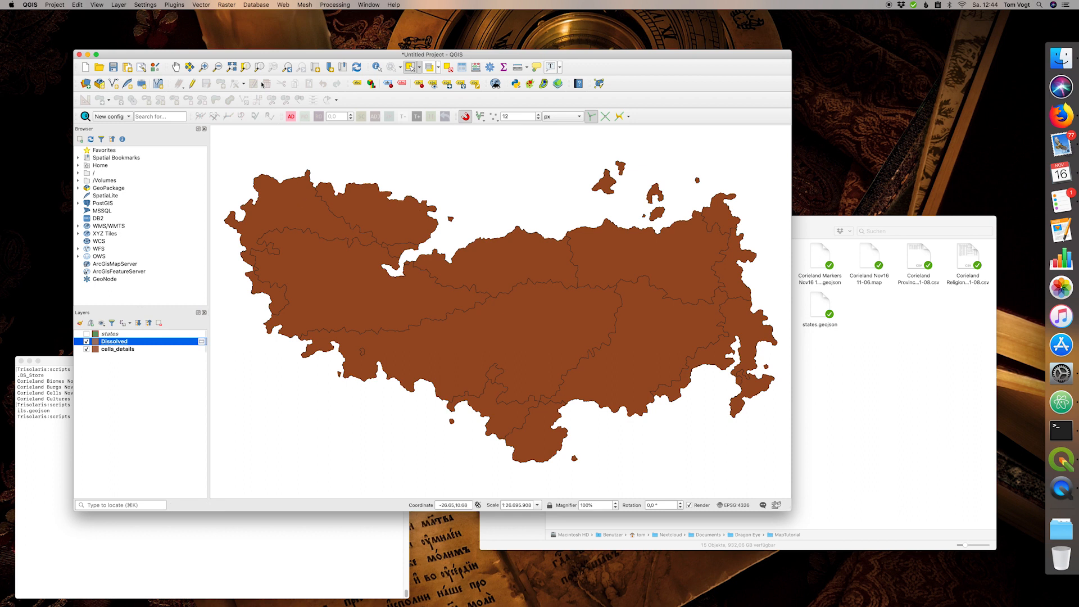
- Convert the Dissolved layer from multipart to singleparts as a temporary layer
{"action": "left_click", "coordinate": [193, 3]}
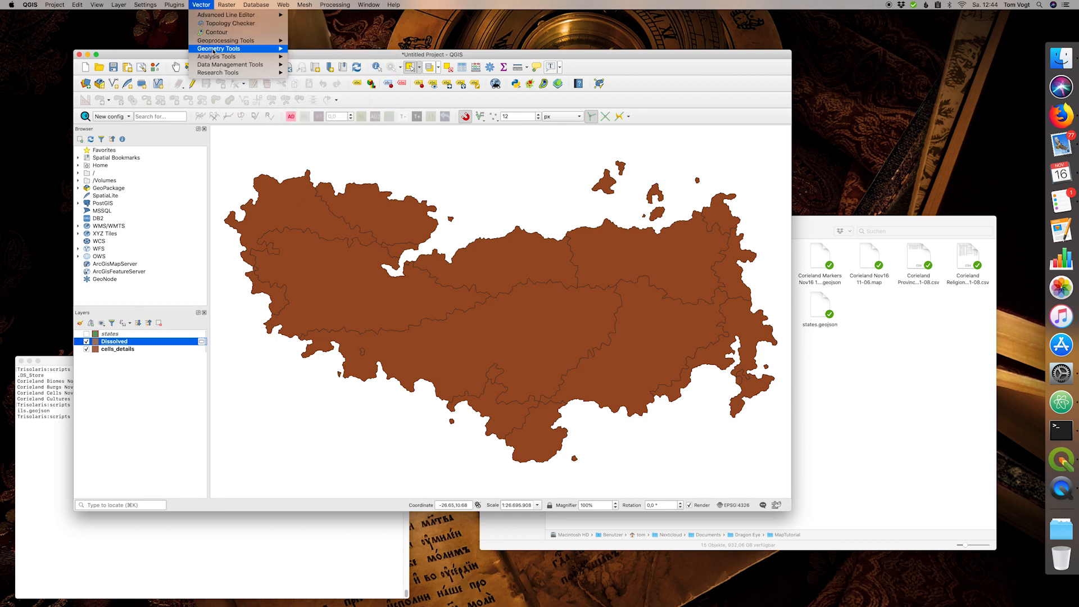
{"action": "mouse_move", "coordinate": [264, 49]}
{"action": "left_click", "coordinate": [347, 76]}
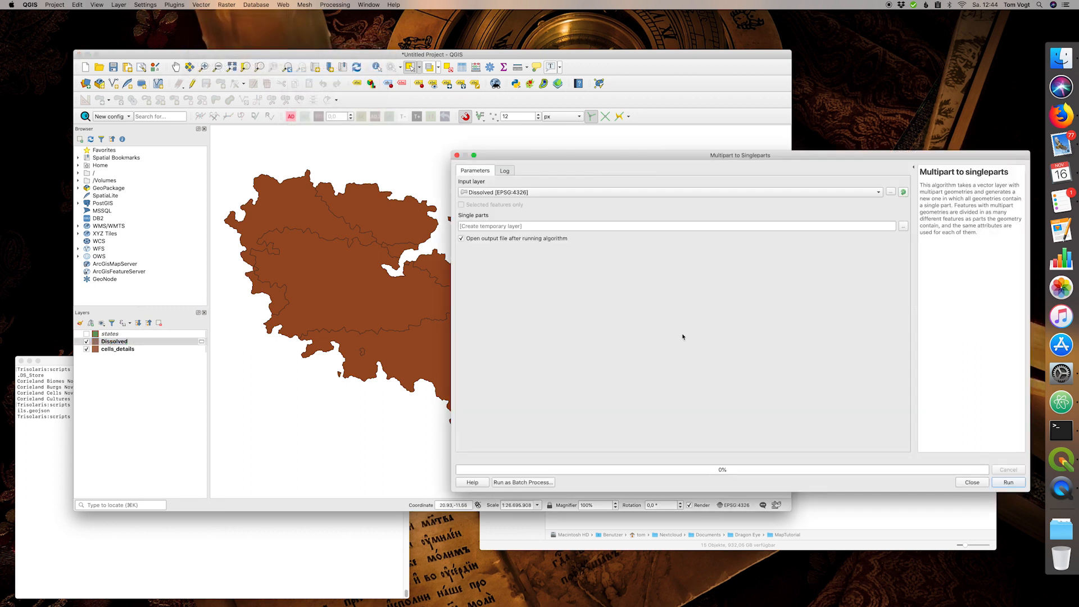
{"action": "left_click", "coordinate": [1007, 483]}
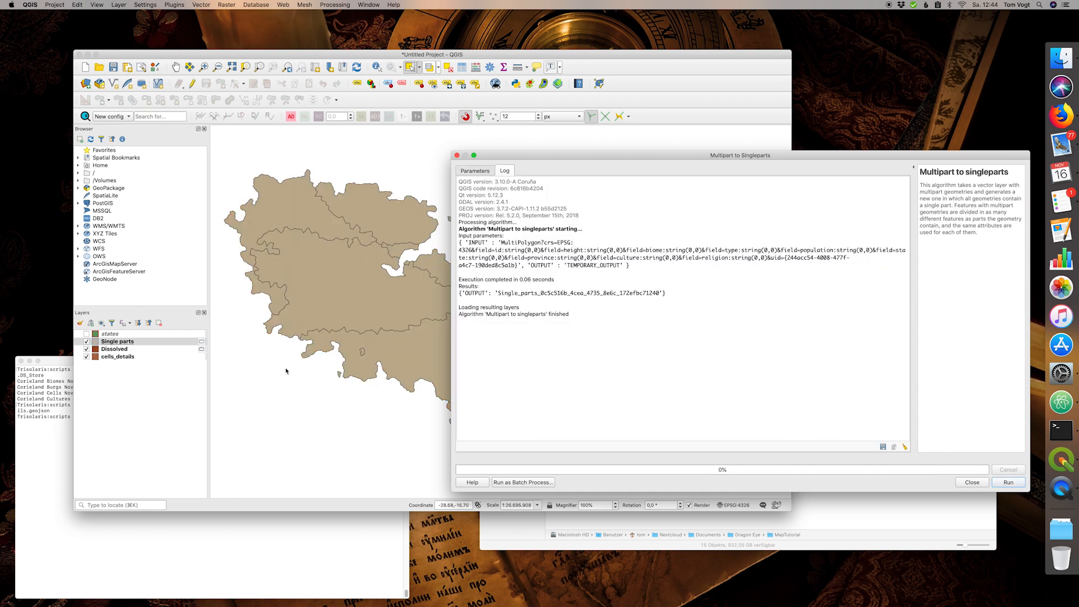
{"action": "left_click", "coordinate": [976, 483]}
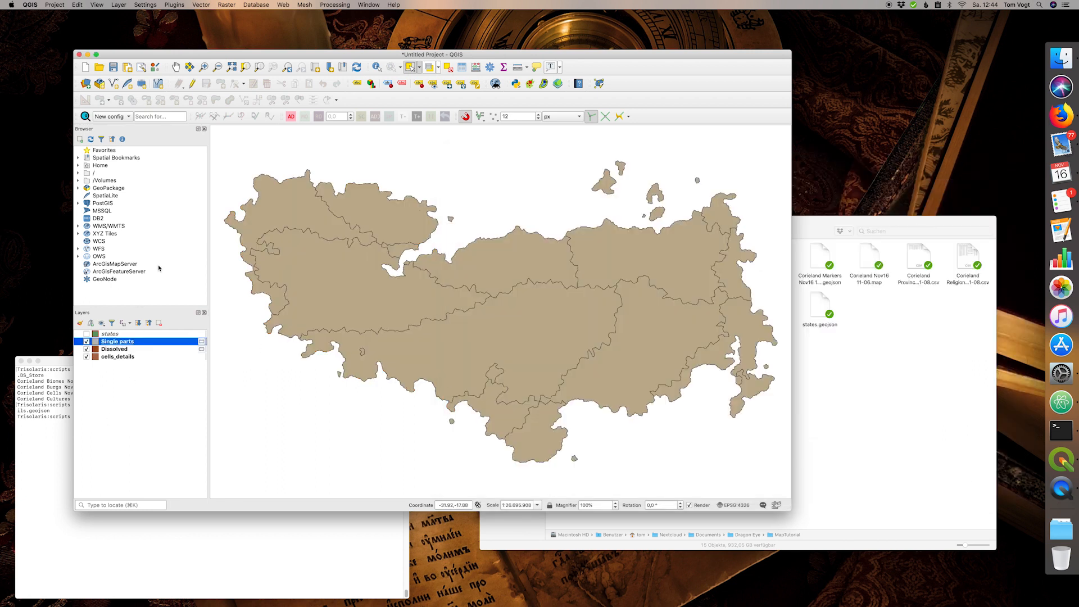
- Add Corieland Cultures Nov16 11-08.csv as a delimited text layer without geometry
{"action": "left_click", "coordinate": [203, 5]}
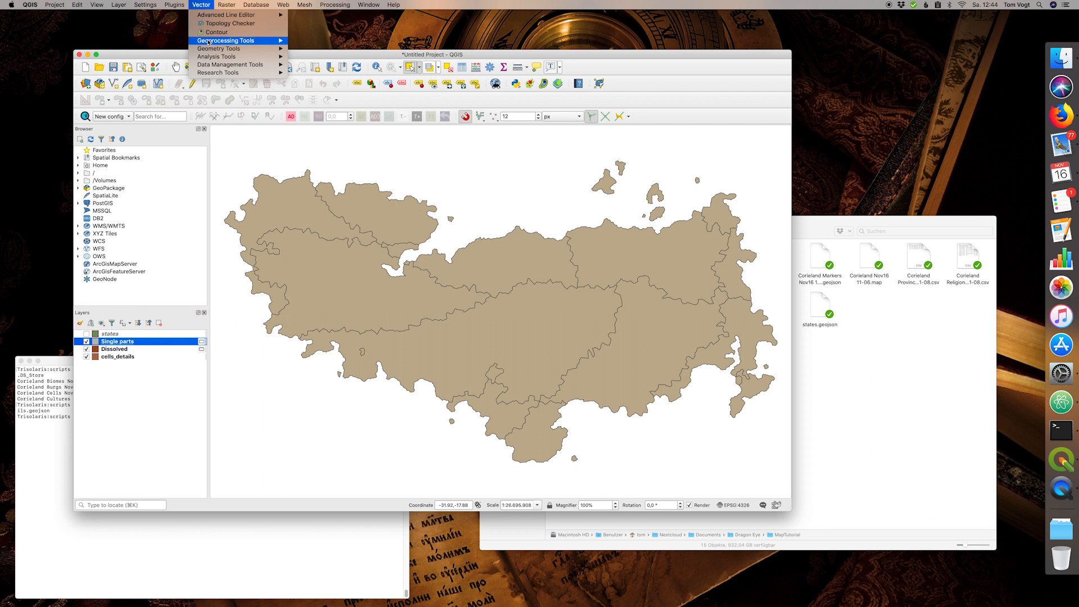
{"action": "mouse_move", "coordinate": [118, 5]}
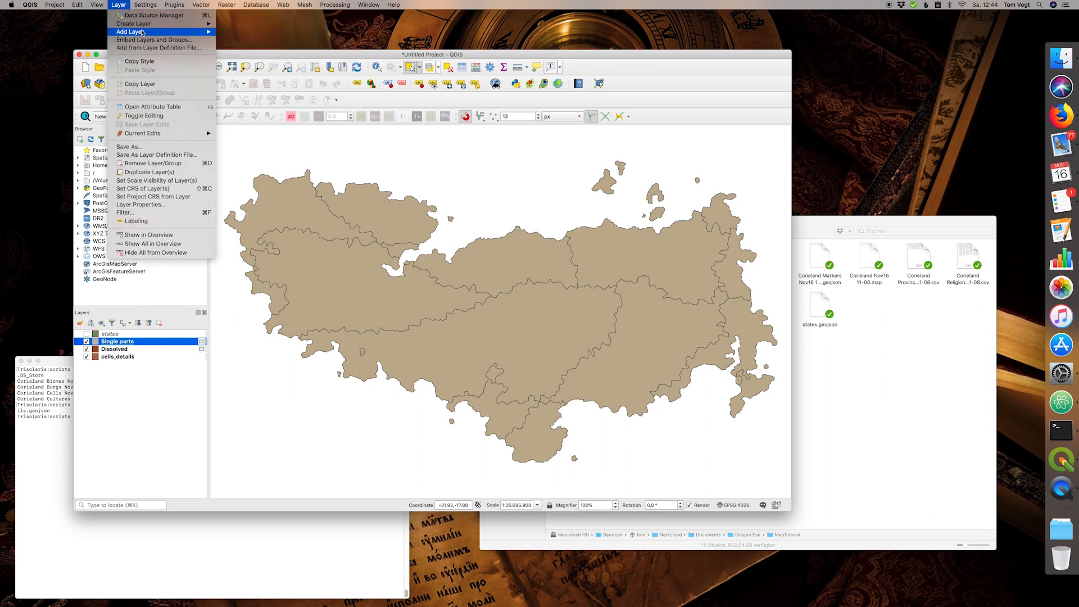
{"action": "mouse_move", "coordinate": [142, 32]}
{"action": "left_click", "coordinate": [276, 63]}
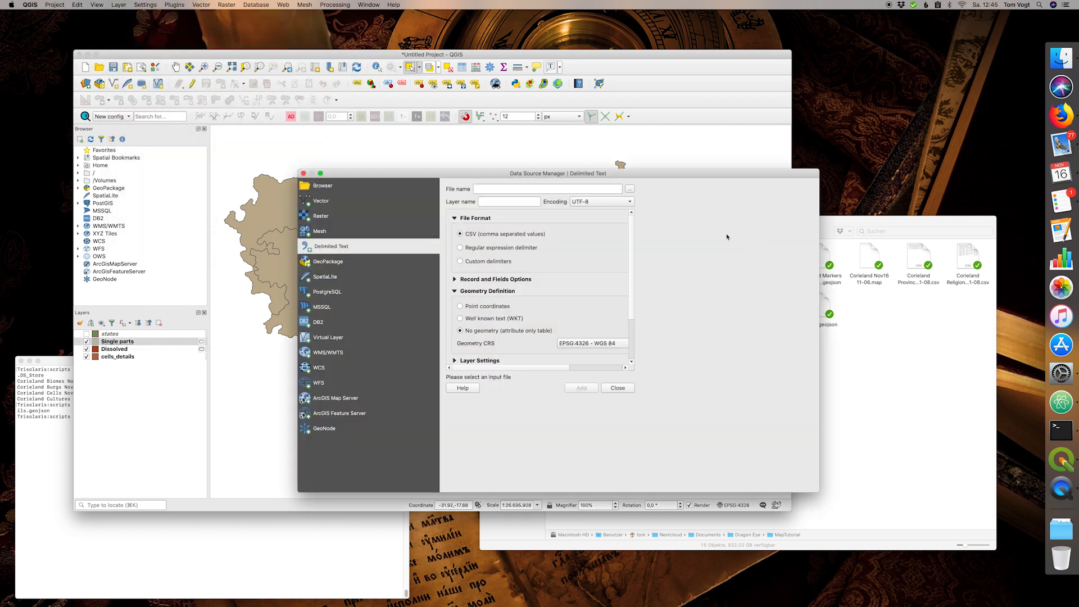
{"action": "left_click", "coordinate": [630, 190]}
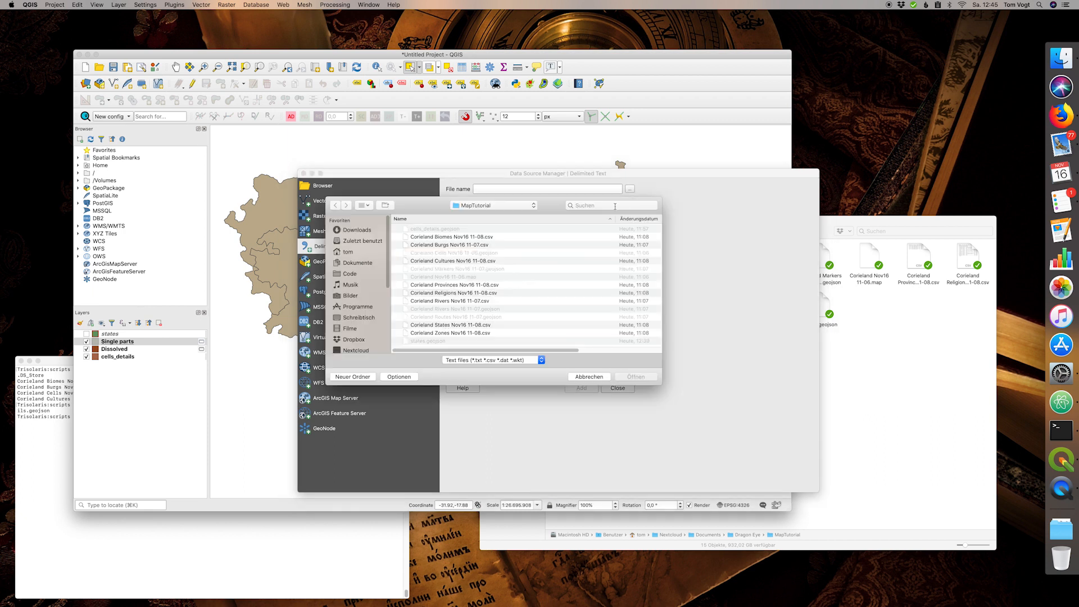
{"action": "left_click", "coordinate": [484, 261]}
{"action": "left_click", "coordinate": [636, 377]}
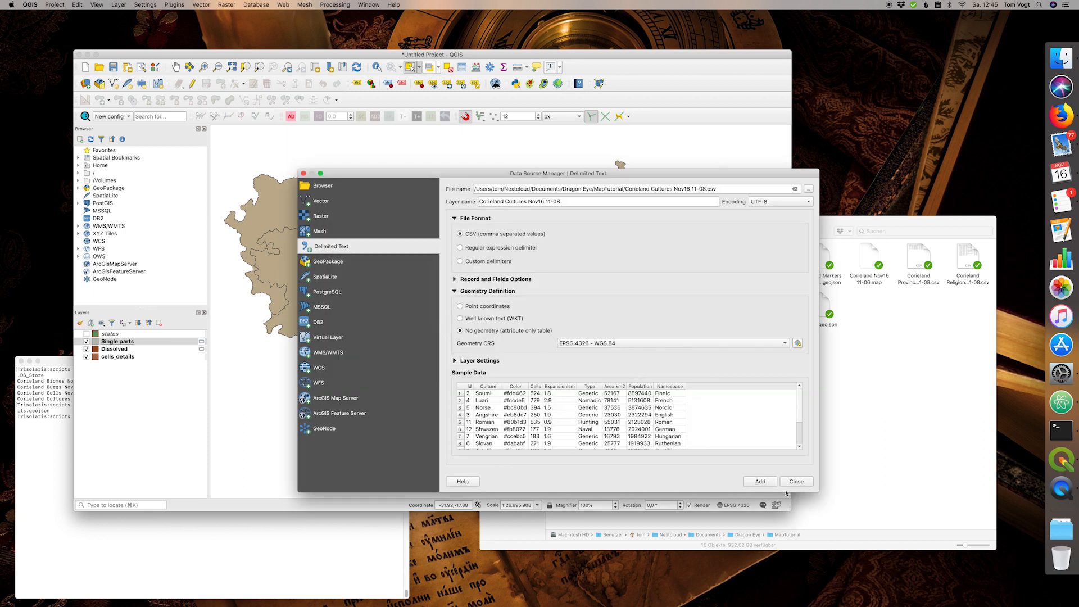
{"action": "left_click", "coordinate": [760, 481]}
{"action": "left_click", "coordinate": [797, 481]}
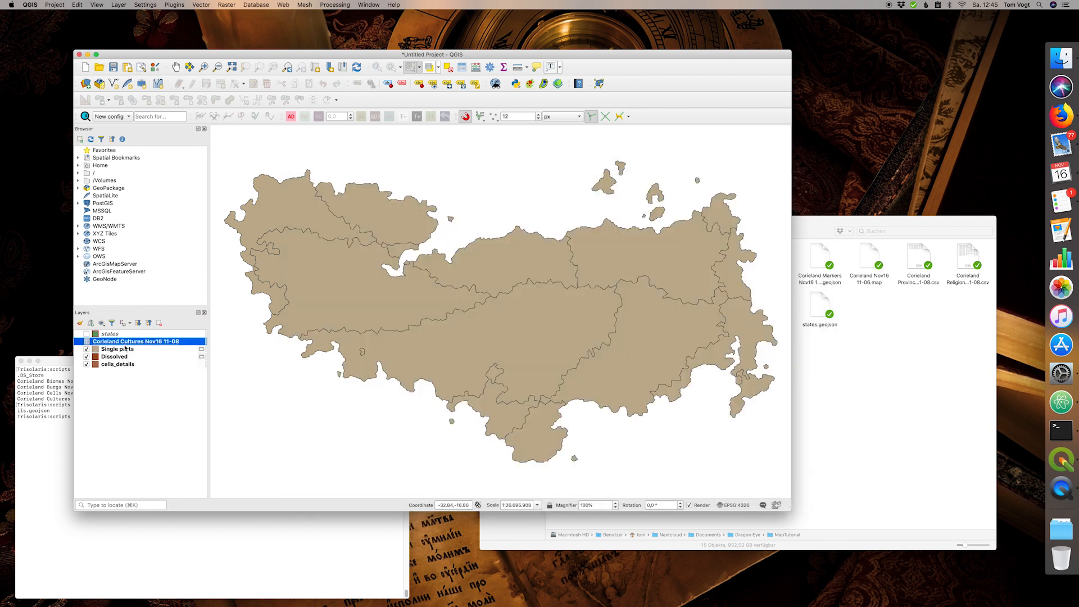
- Delete every attribute field except culture from the Single parts layer, save the edits and close its attribute table
{"action": "left_click", "coordinate": [125, 348]}
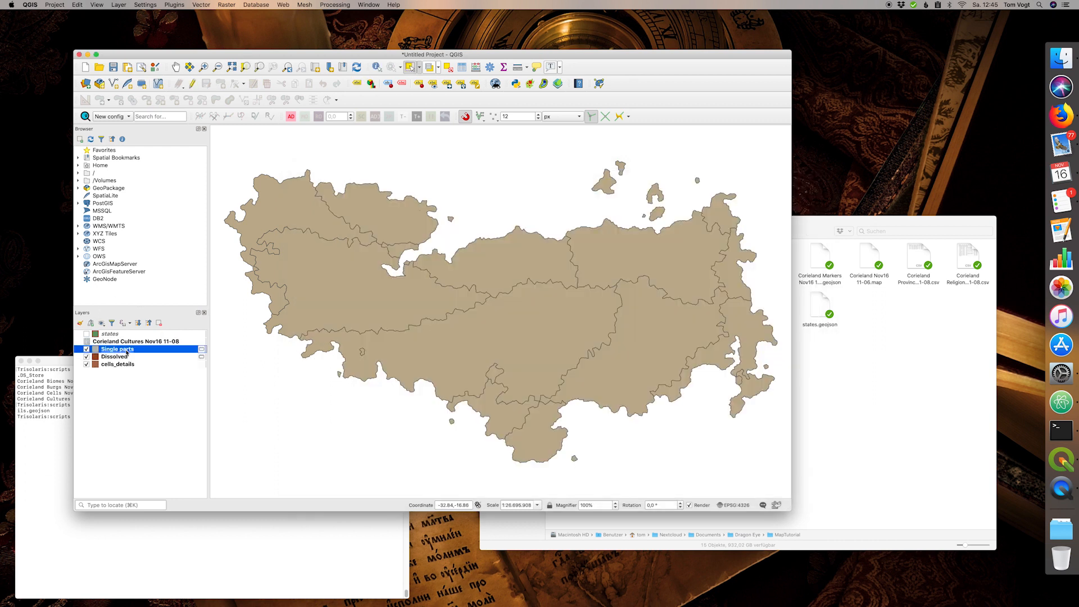
{"action": "left_click", "coordinate": [463, 68]}
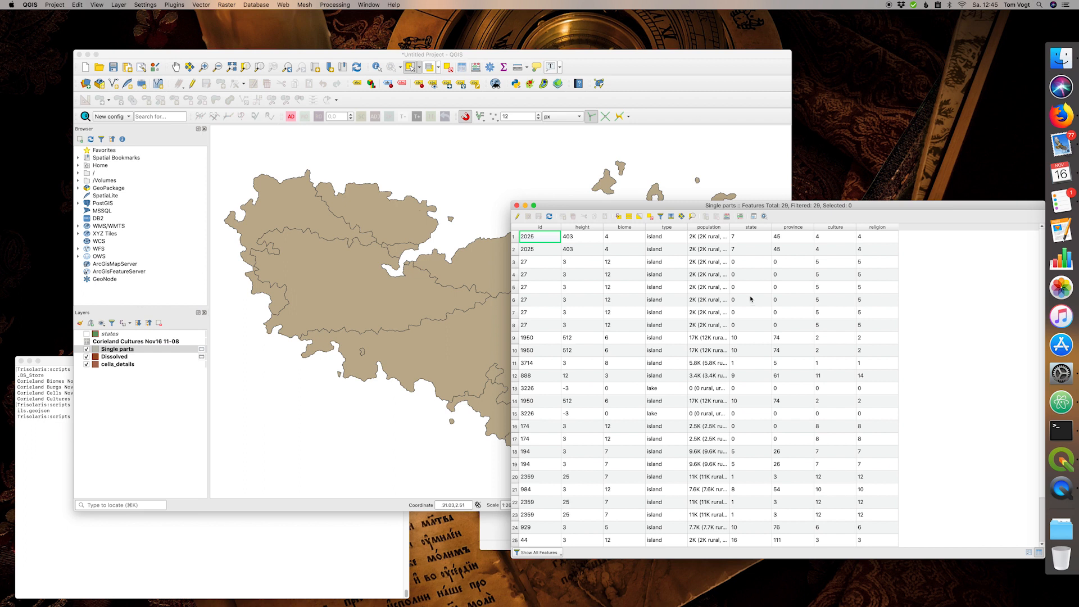
{"action": "left_click", "coordinate": [517, 216]}
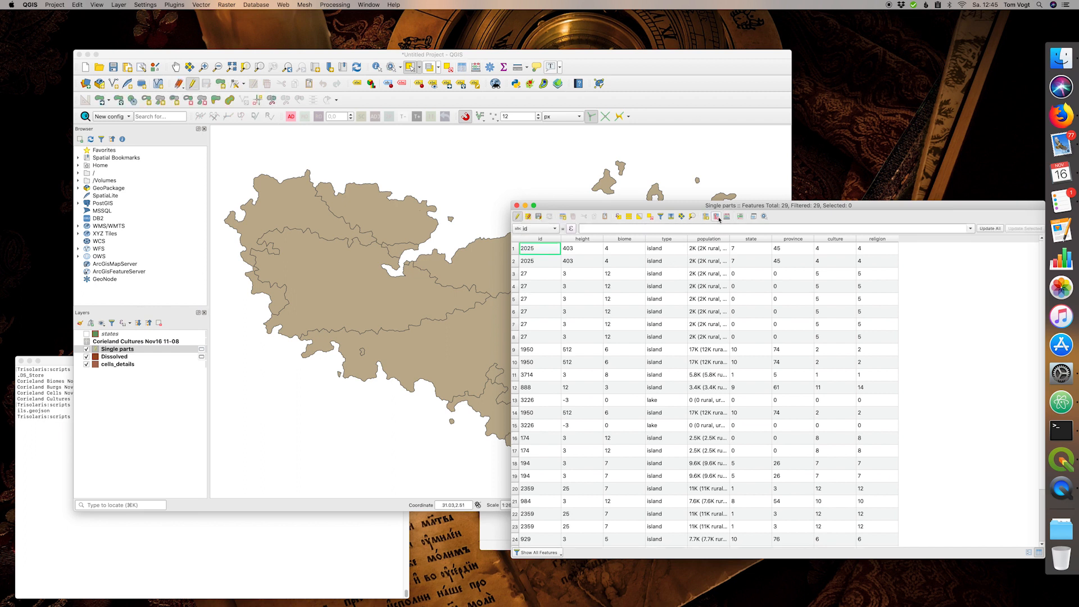
{"action": "left_click", "coordinate": [717, 217]}
{"action": "left_click_drag", "start_coordinate": [450, 243], "coordinate": [463, 311]}
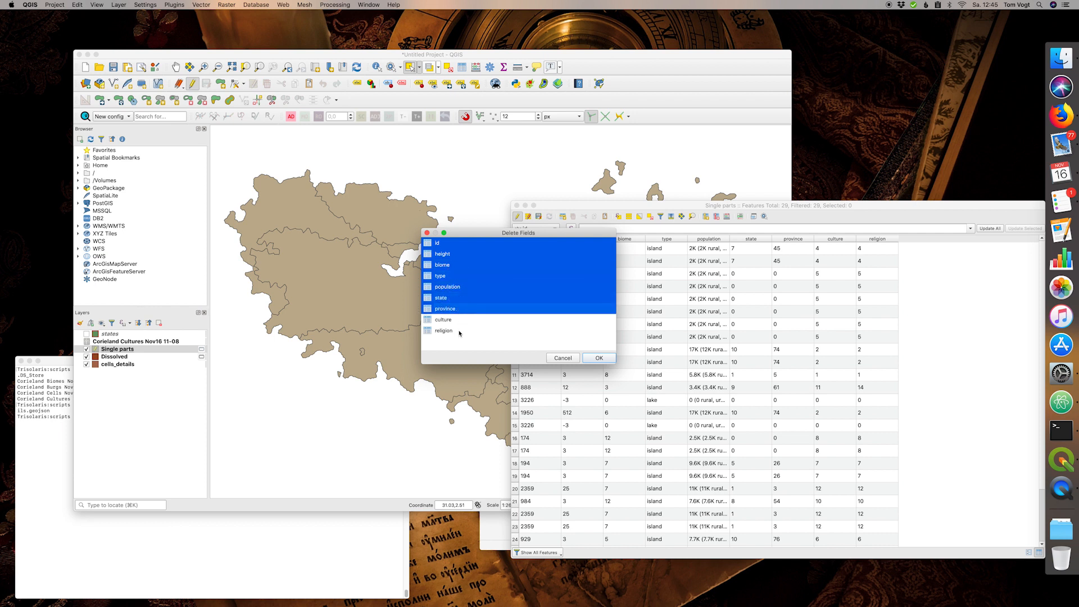
{"action": "left_click", "coordinate": [447, 330], "text": "super"}
{"action": "left_click", "coordinate": [599, 358]}
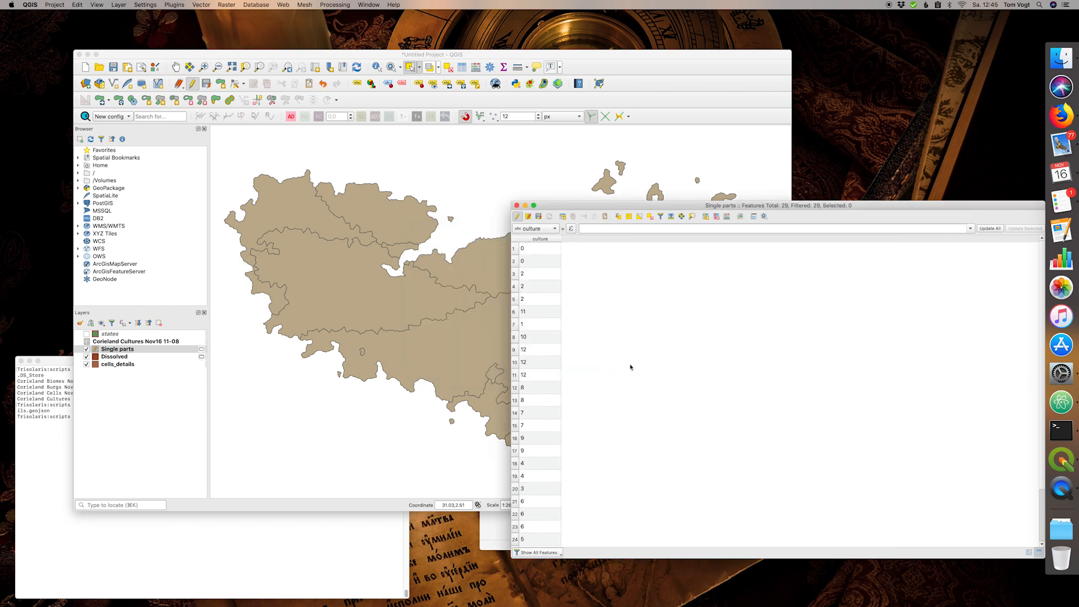
{"action": "left_click", "coordinate": [538, 217]}
{"action": "left_click", "coordinate": [518, 216]}
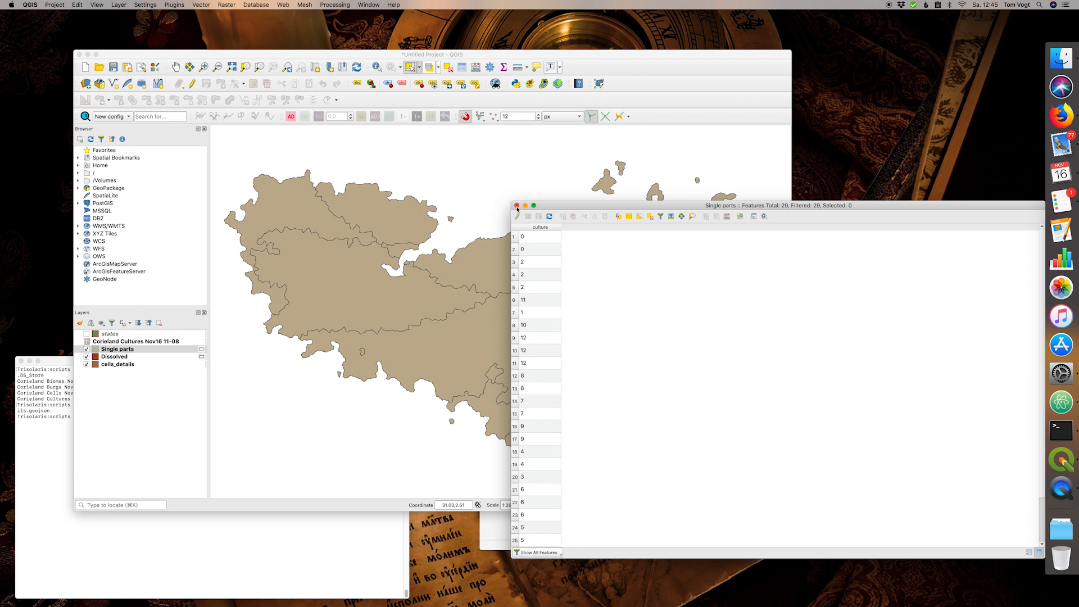
{"action": "left_click", "coordinate": [518, 207]}
- Set up a vector join on the Single parts layer to Corieland Cultures Nov16 11-08, with culture as the target field
{"action": "double_click", "coordinate": [116, 350]}
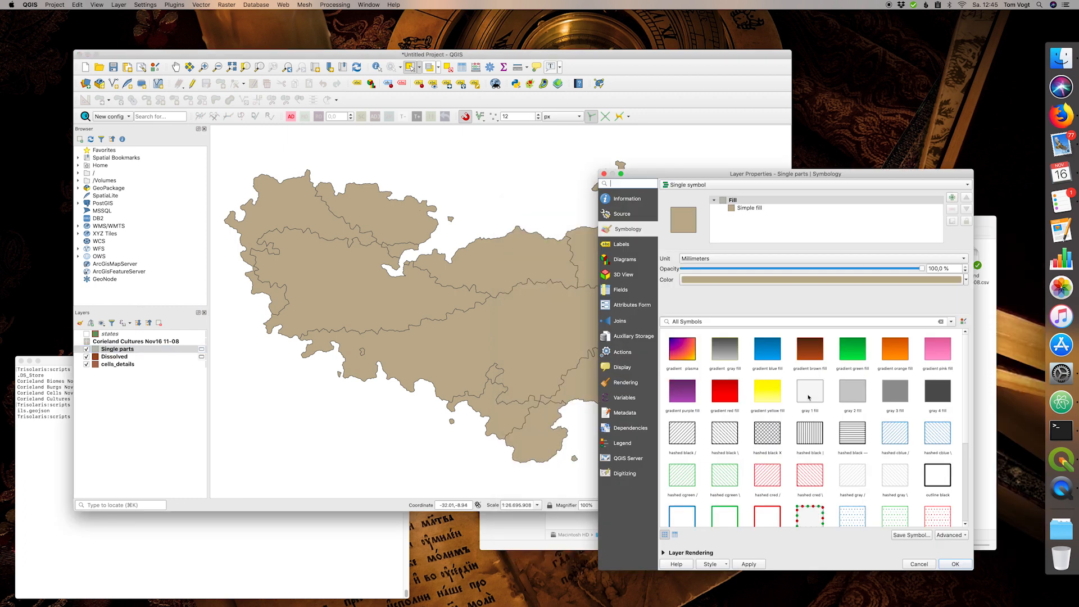
{"action": "left_click", "coordinate": [628, 321]}
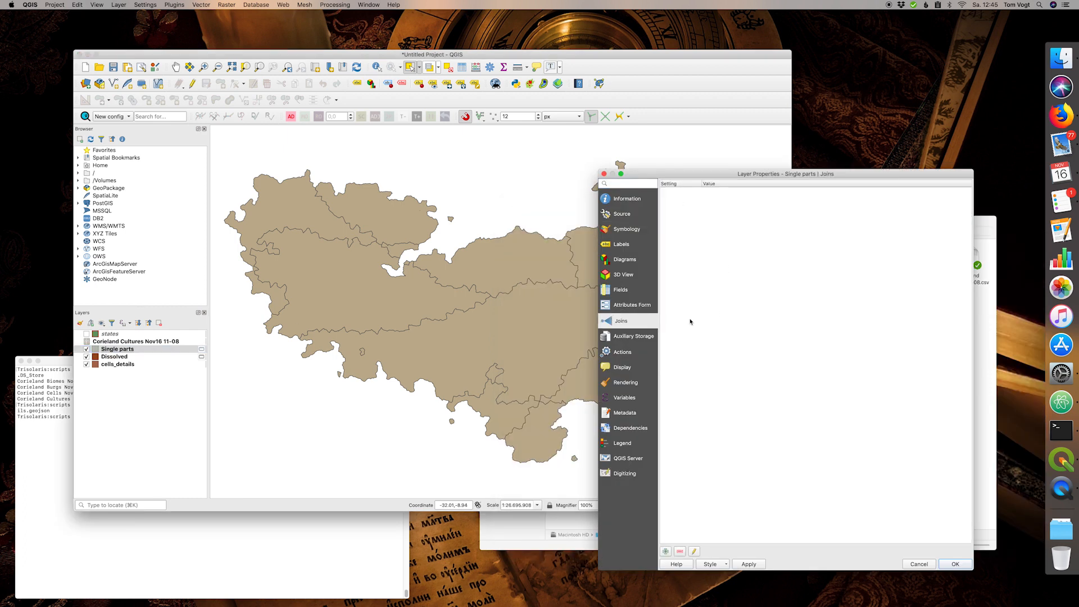
{"action": "left_click", "coordinate": [665, 551]}
{"action": "left_click", "coordinate": [577, 205]}
{"action": "left_click", "coordinate": [542, 215]}
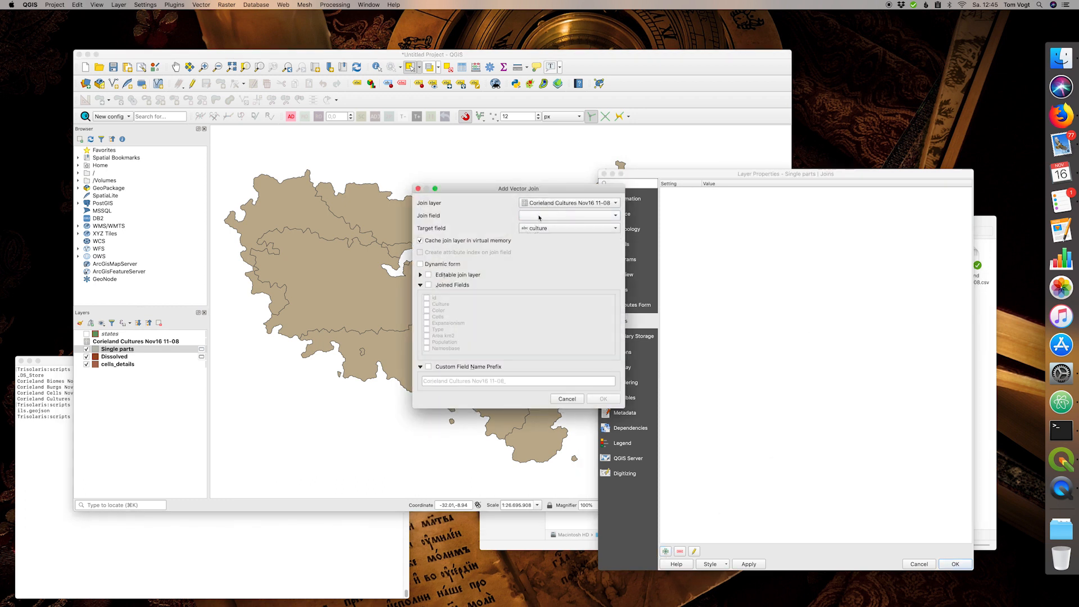
{"action": "left_click", "coordinate": [599, 218]}
{"action": "left_click", "coordinate": [562, 218]}
- Limit the joined fields to Id, Culture and Color, clear the custom field name prefix, and apply the join
{"action": "left_click", "coordinate": [429, 286]}
{"action": "left_click", "coordinate": [427, 298]}
{"action": "left_click", "coordinate": [427, 304]}
{"action": "left_click", "coordinate": [426, 310]}
{"action": "left_click", "coordinate": [429, 366]}
{"action": "left_click_drag", "start_coordinate": [506, 381], "coordinate": [415, 381]}
{"action": "key", "text": "BackSpace"}
{"action": "left_click", "coordinate": [603, 398]}
{"action": "left_click", "coordinate": [742, 562]}
{"action": "left_click", "coordinate": [949, 563]}
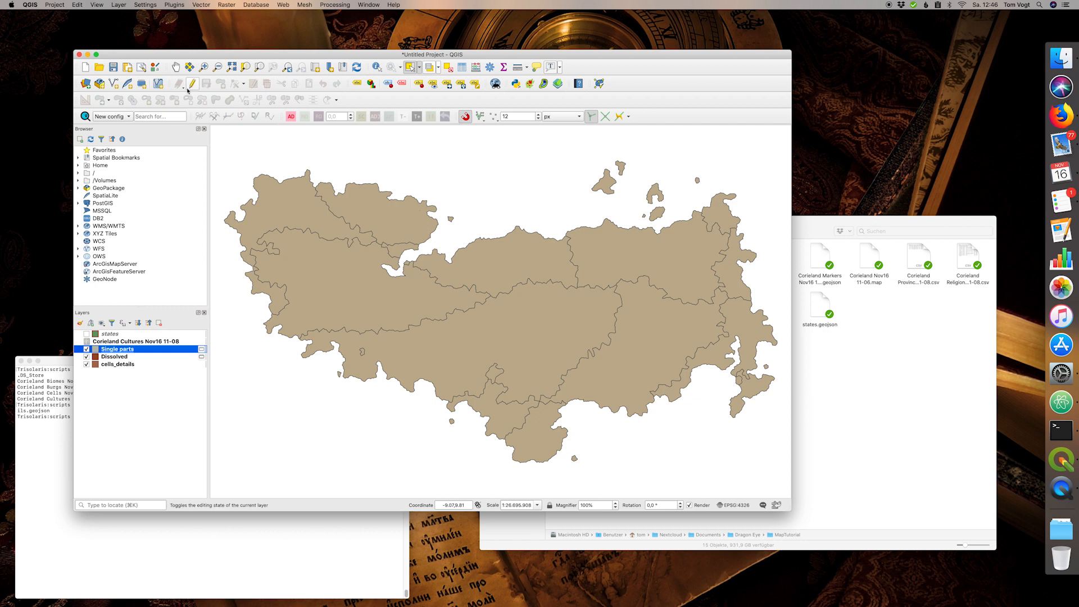
- Enable editing on the Single parts layer and delete the small enclosed polygon in the southwest of the landmass
{"action": "left_click", "coordinate": [189, 87]}
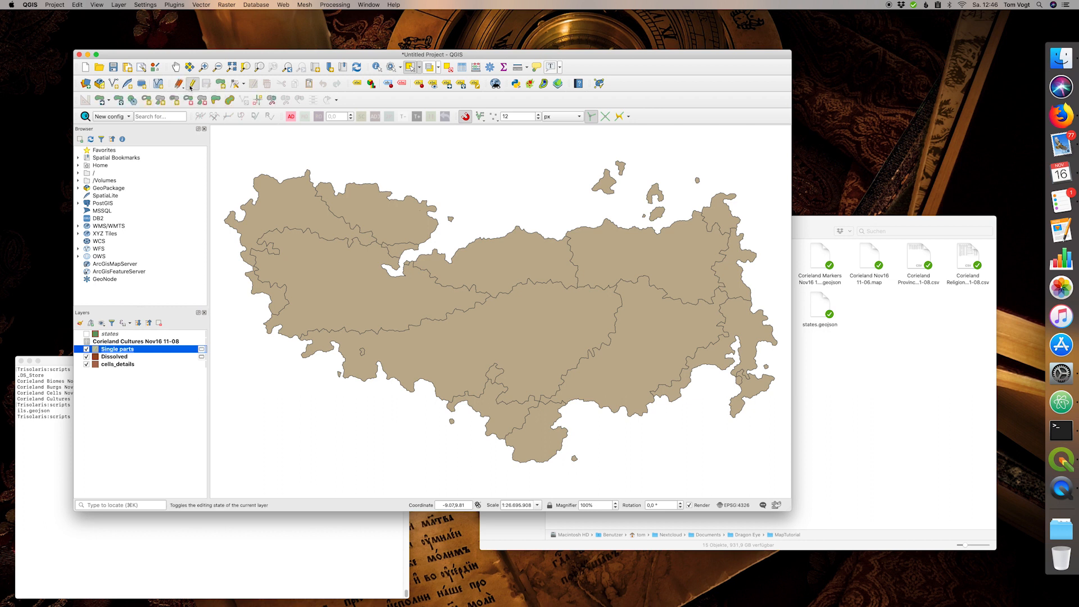
{"action": "left_click", "coordinate": [364, 353]}
{"action": "key", "text": "Delete"}
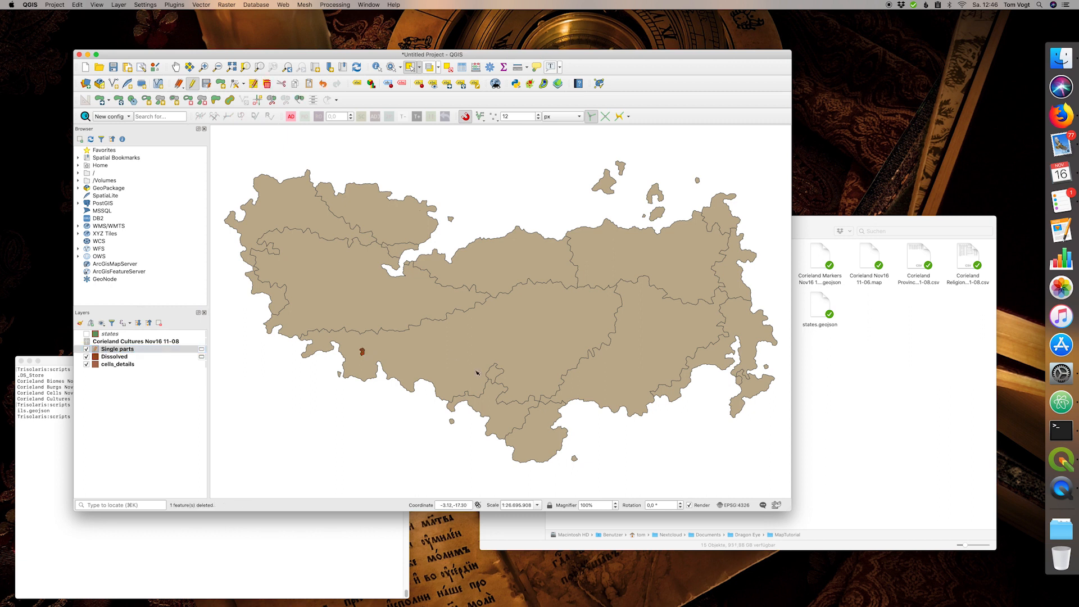
- Delete the small south-central polygon from Single parts, fill the southwestern hole using Delete Ring, and finish editing the layer
{"action": "left_click", "coordinate": [495, 373]}
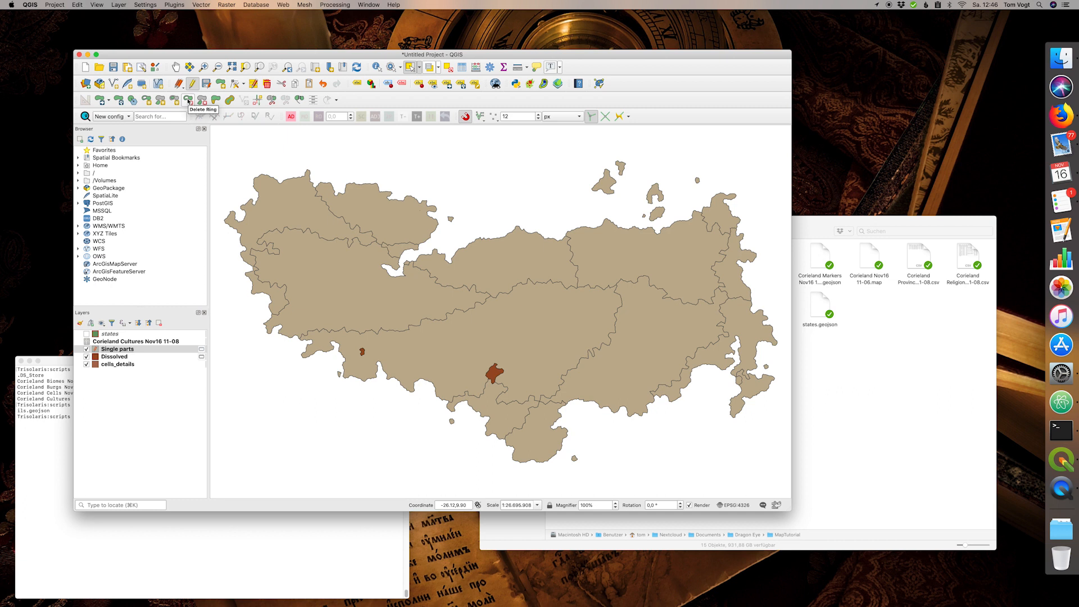
{"action": "left_click", "coordinate": [188, 102]}
{"action": "left_click", "coordinate": [363, 352]}
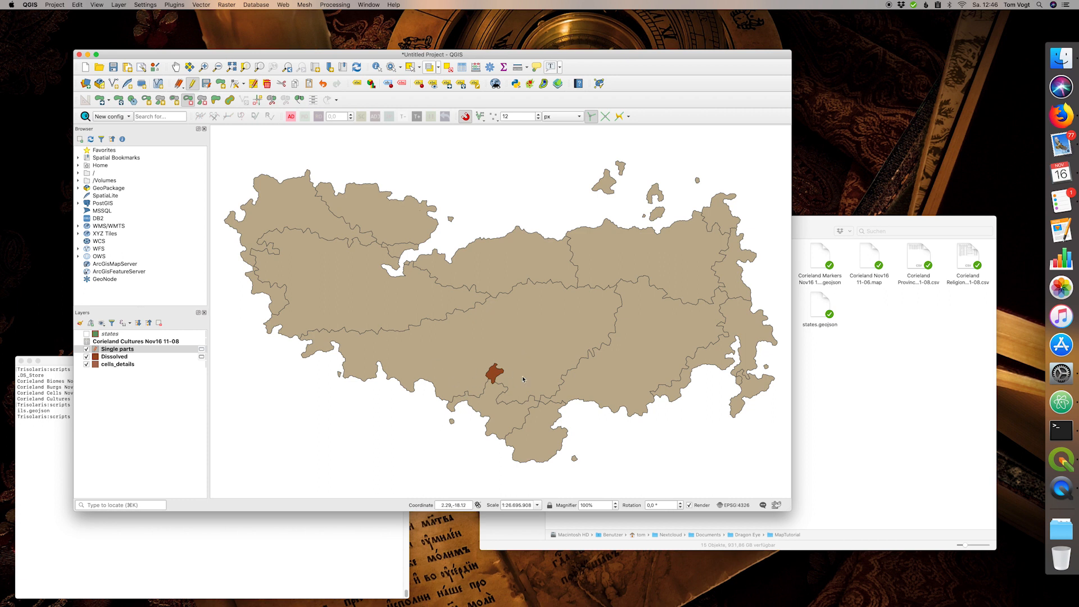
{"action": "left_click", "coordinate": [194, 85]}
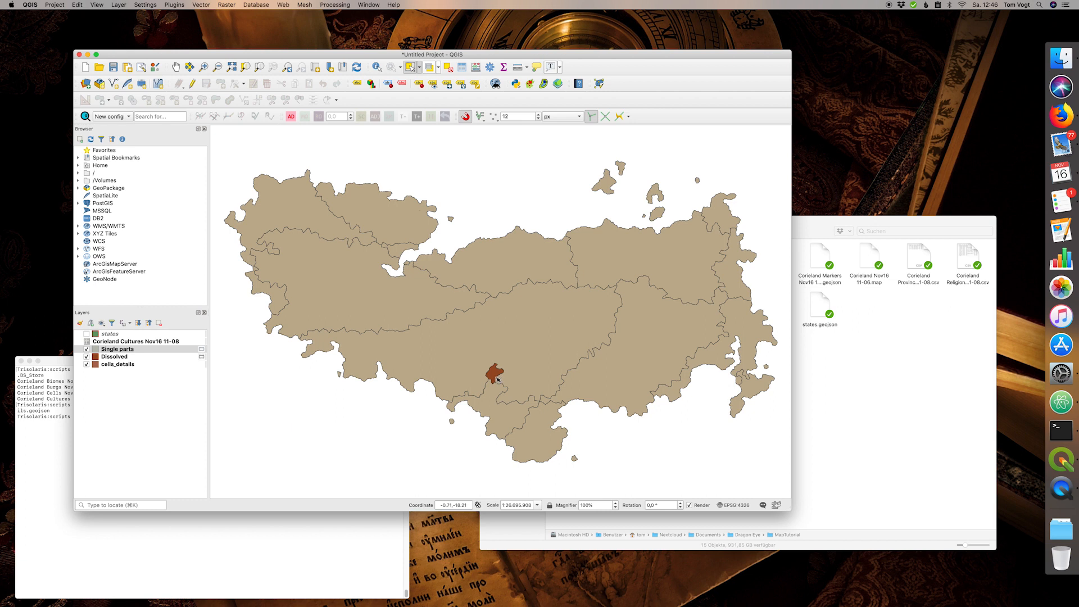
- Export the Single parts layer as cultures.geojson in the MapTutorial folder, leaving out the lowercase culture field
{"action": "left_click", "coordinate": [129, 351]}
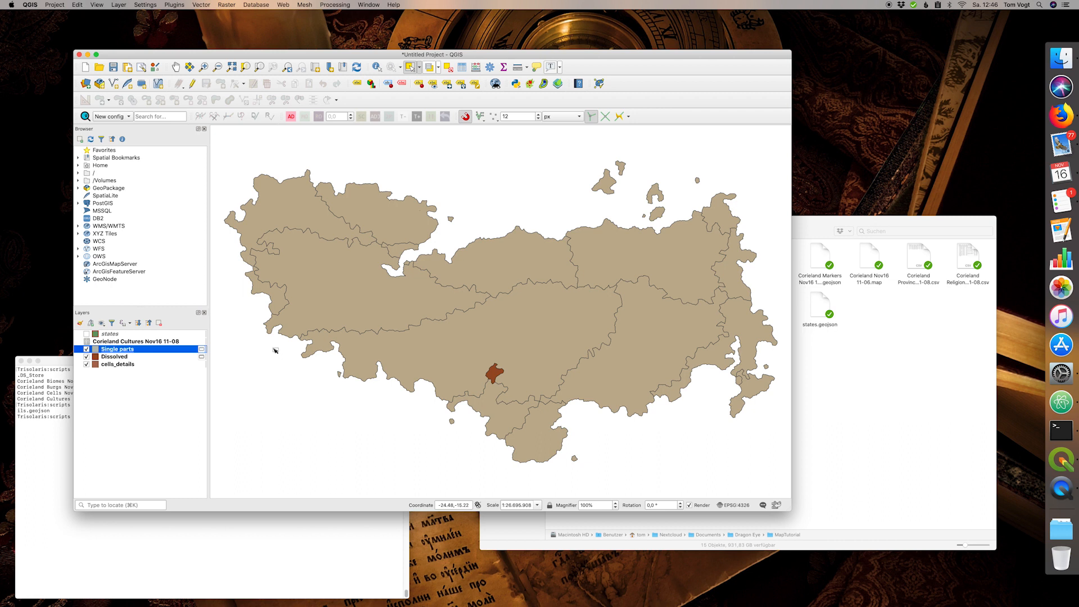
{"action": "left_click", "coordinate": [118, 4]}
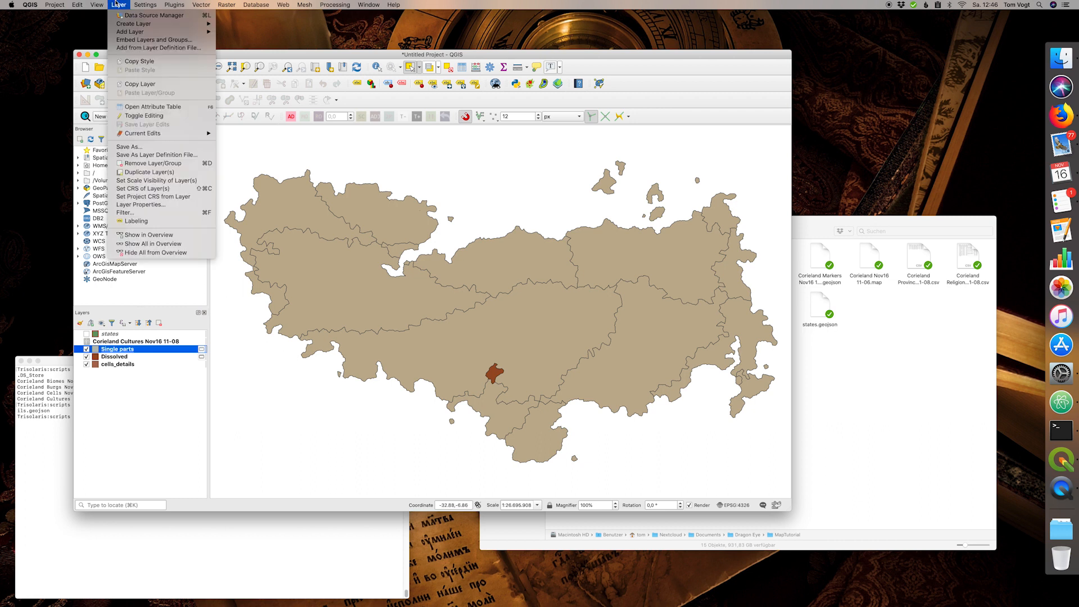
{"action": "left_click", "coordinate": [141, 148]}
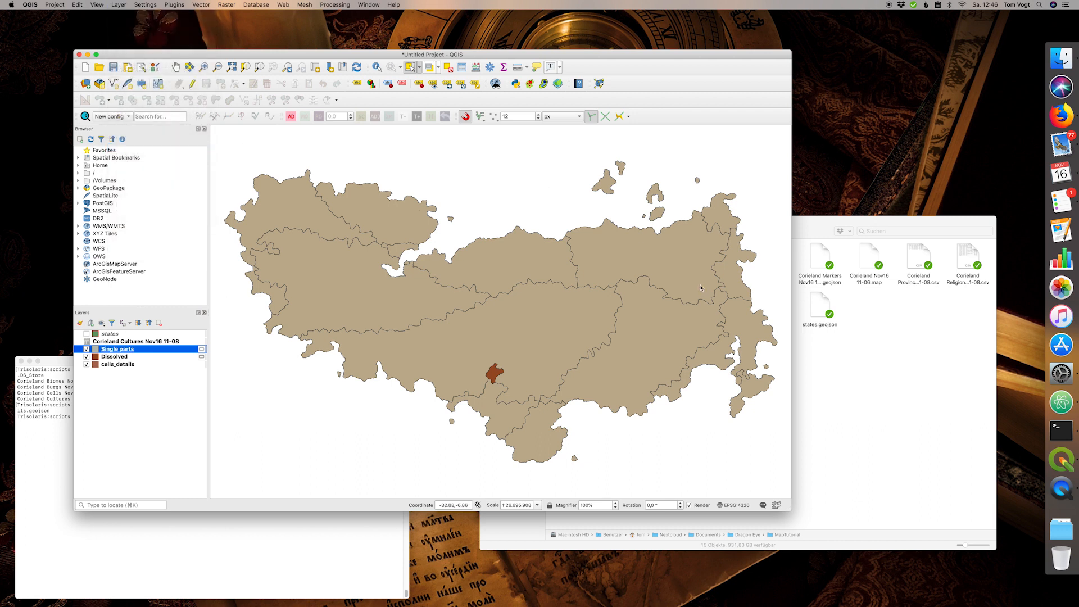
{"action": "left_click", "coordinate": [659, 188]}
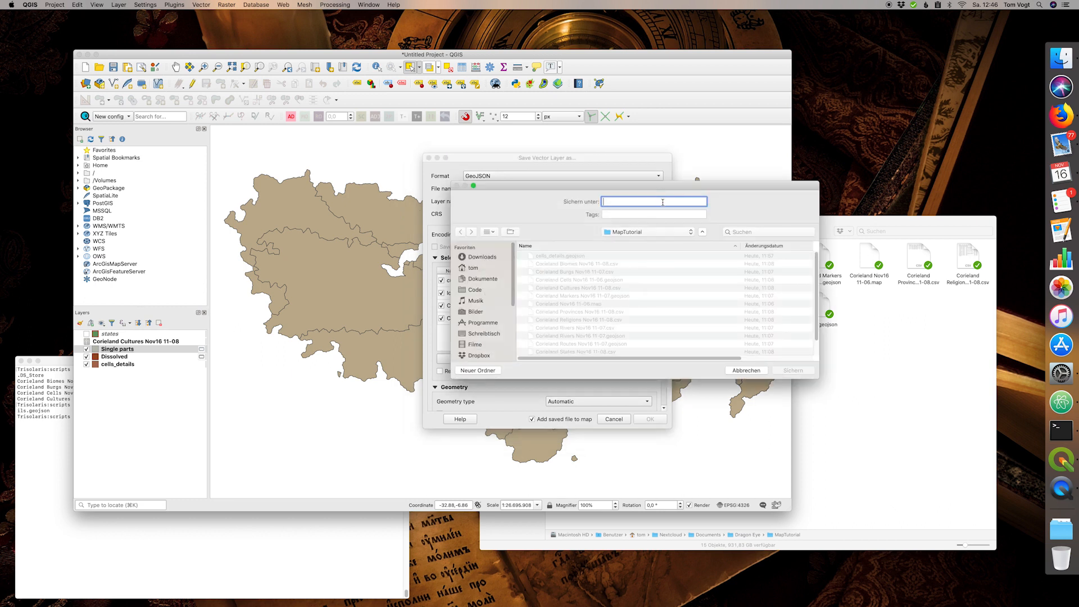
{"action": "type", "text": "cultures"}
{"action": "left_click", "coordinate": [785, 370]}
{"action": "left_click", "coordinate": [441, 281]}
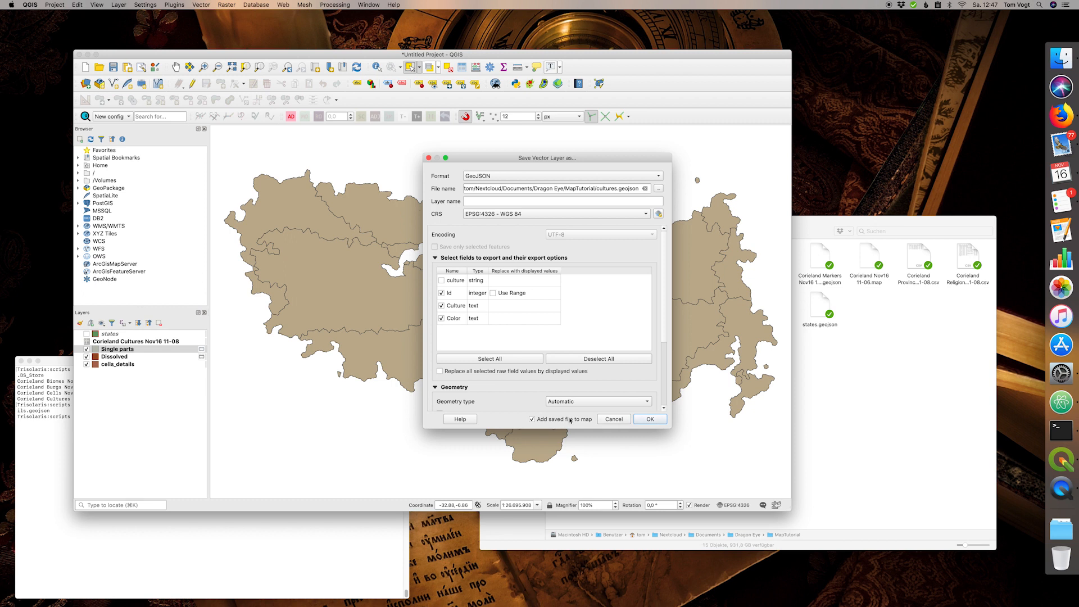
{"action": "left_click", "coordinate": [651, 418]}
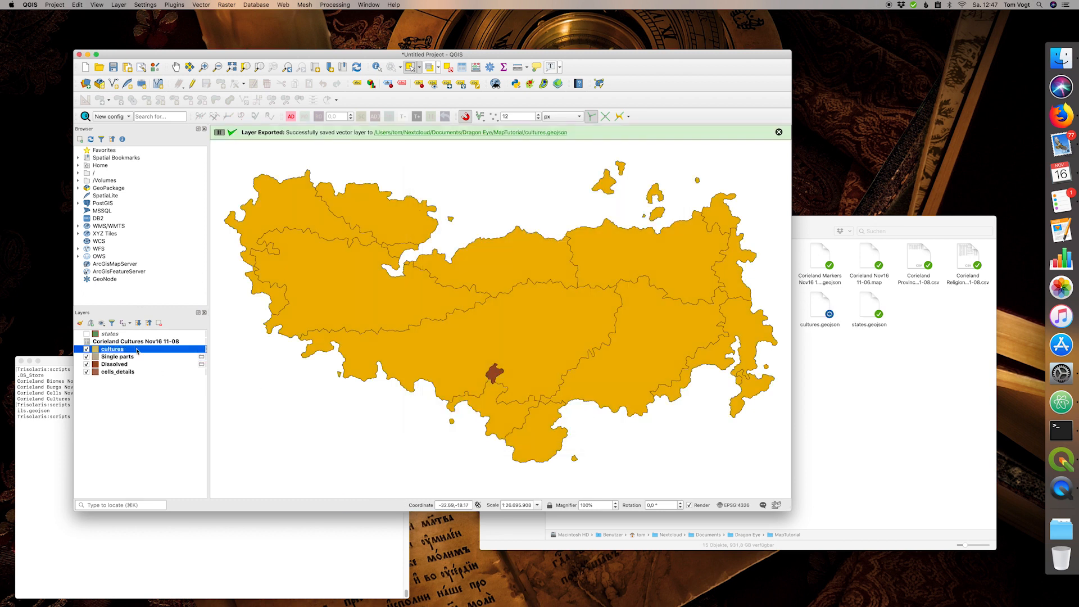
- Remove the Corieland Cultures Nov16 11-08, Single parts and Dissolved layers from the project
{"action": "left_click", "coordinate": [131, 358]}
{"action": "left_click", "coordinate": [131, 364], "text": "shift"}
{"action": "left_click", "coordinate": [131, 343], "text": "super"}
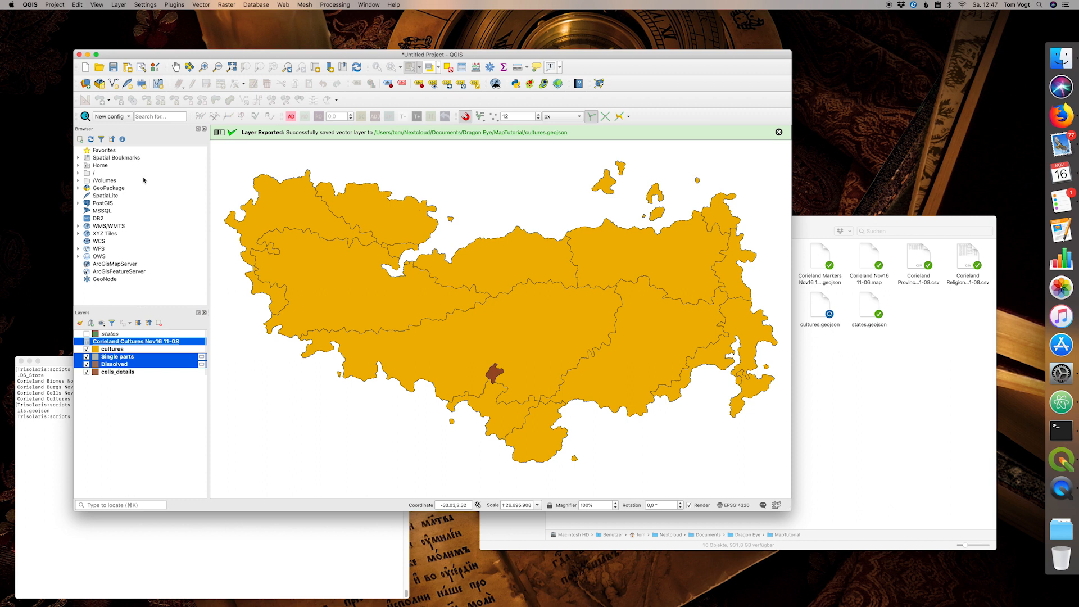
{"action": "left_click", "coordinate": [159, 323]}
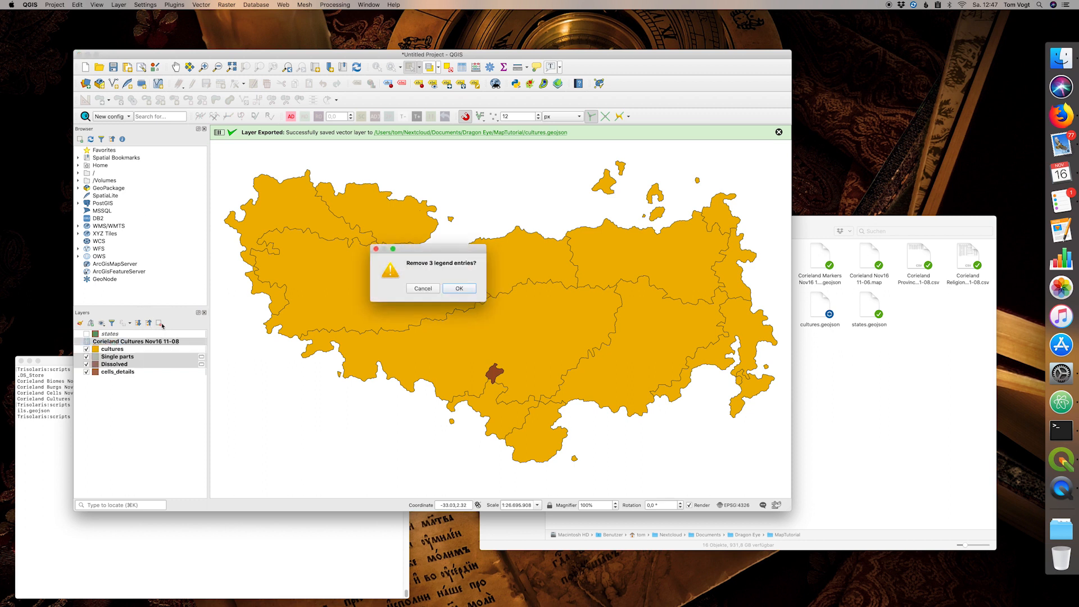
{"action": "left_click", "coordinate": [460, 291]}
- Set the cultures layer's simple fill color to a data-defined override from the Color field and apply it
{"action": "left_click", "coordinate": [114, 342]}
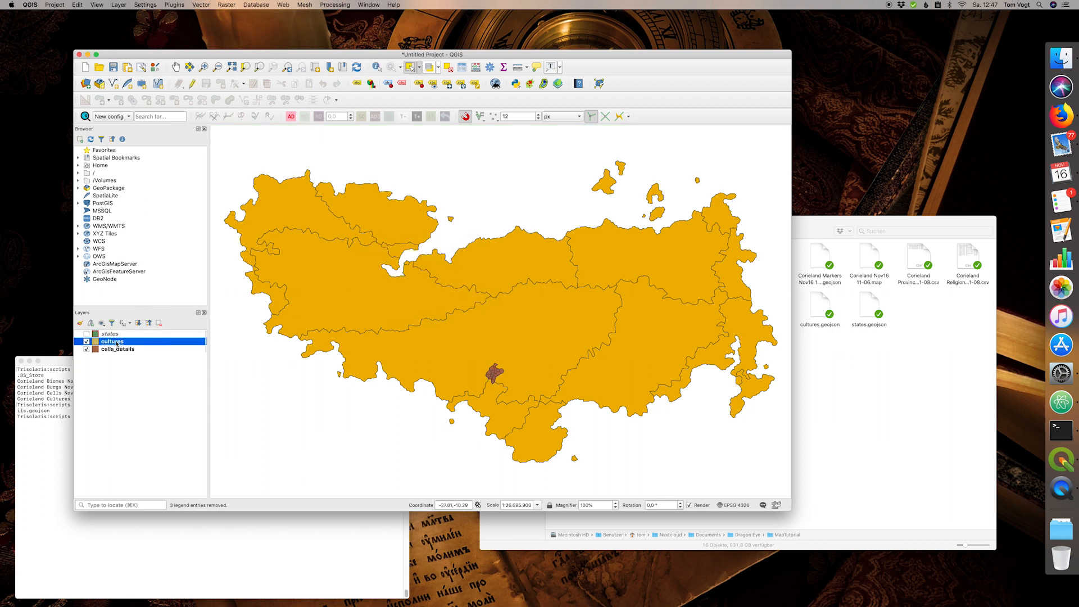
{"action": "double_click", "coordinate": [116, 343]}
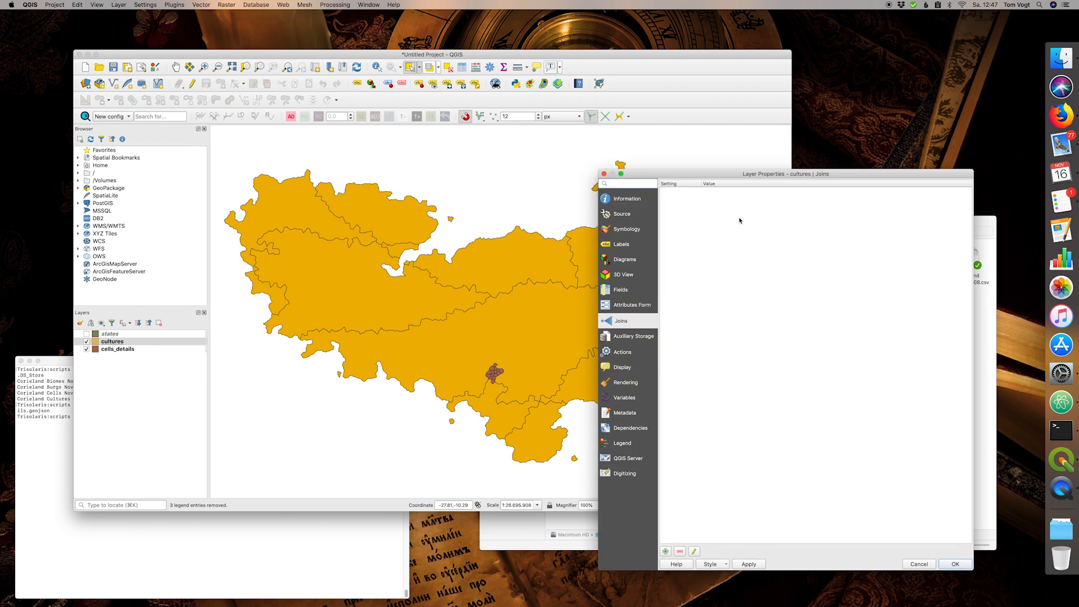
{"action": "left_click", "coordinate": [632, 233]}
{"action": "left_click", "coordinate": [732, 187]}
{"action": "left_click", "coordinate": [867, 300]}
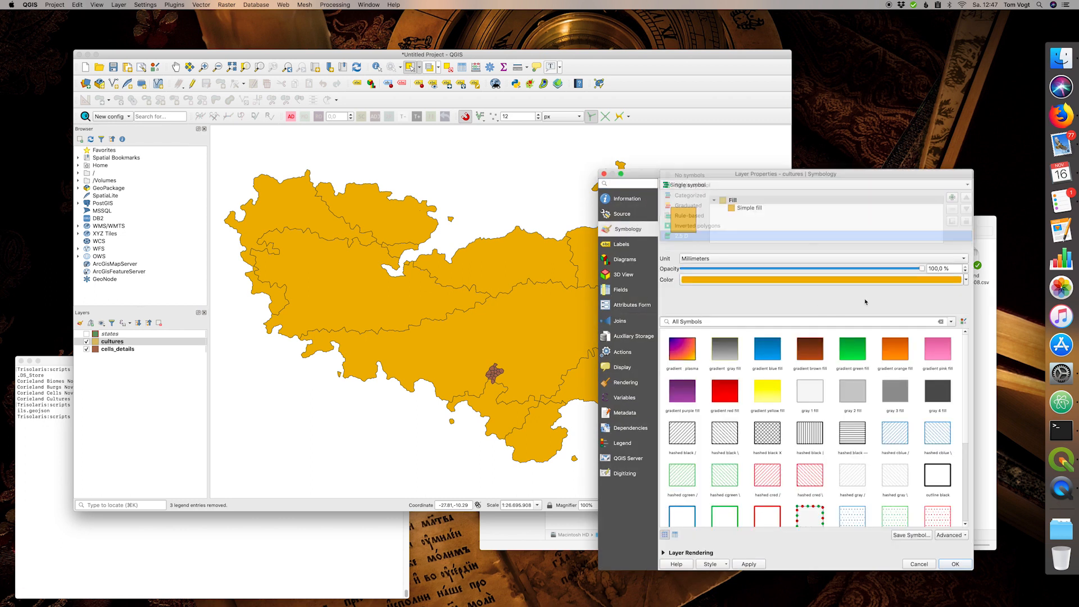
{"action": "left_click", "coordinate": [801, 207]}
{"action": "left_click", "coordinate": [957, 275]}
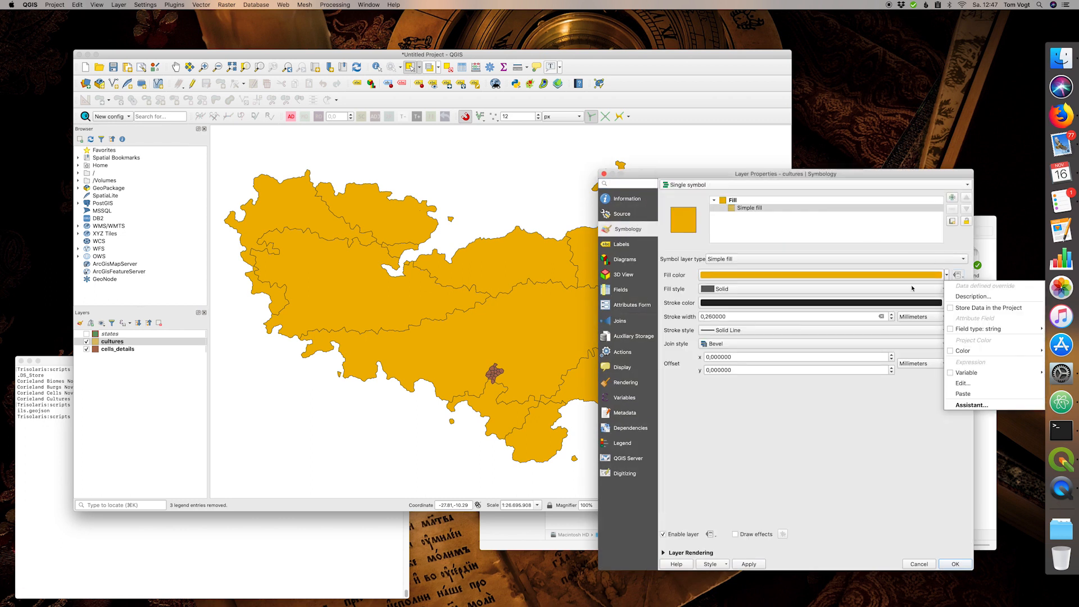
{"action": "mouse_move", "coordinate": [984, 328]}
{"action": "left_click", "coordinate": [905, 336]}
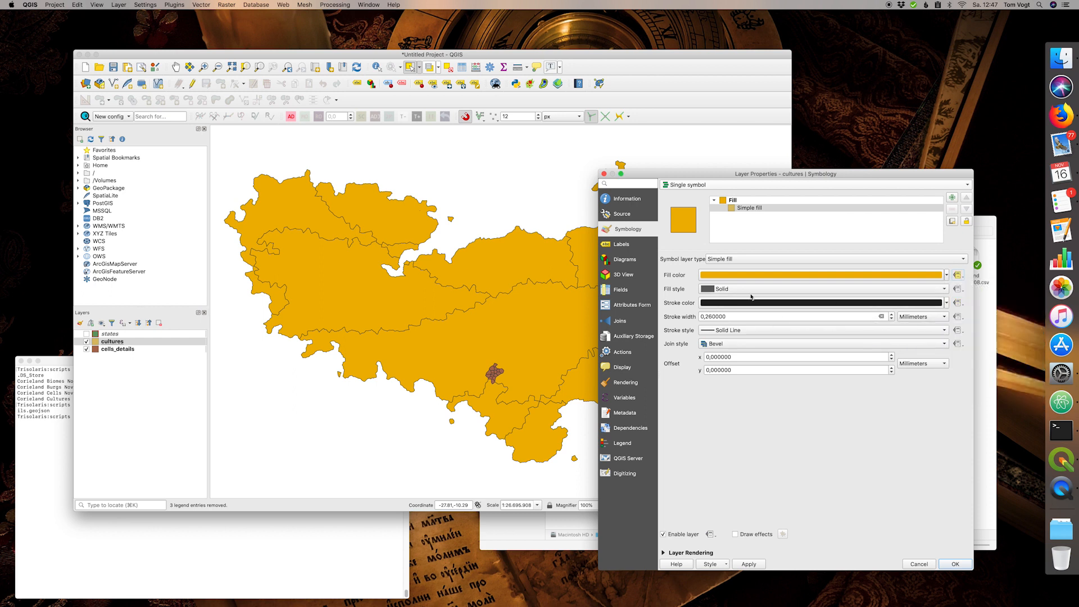
{"action": "left_click", "coordinate": [748, 565]}
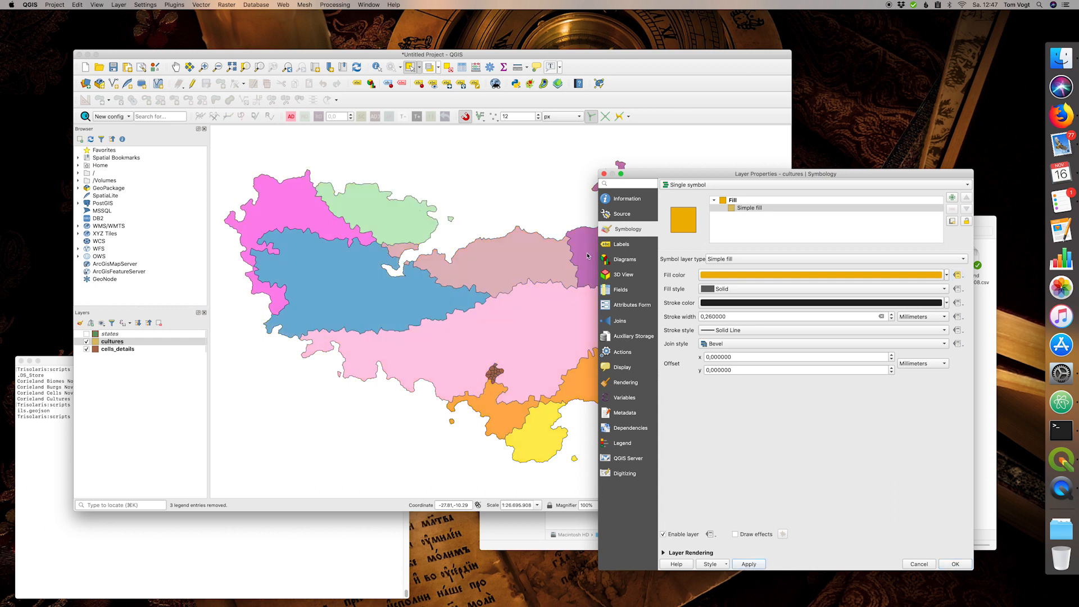
- Turn on single labels for the cultures layer using the Culture field with Free (slow) placement, and apply them
{"action": "left_click", "coordinate": [631, 251]}
{"action": "left_click", "coordinate": [779, 185]}
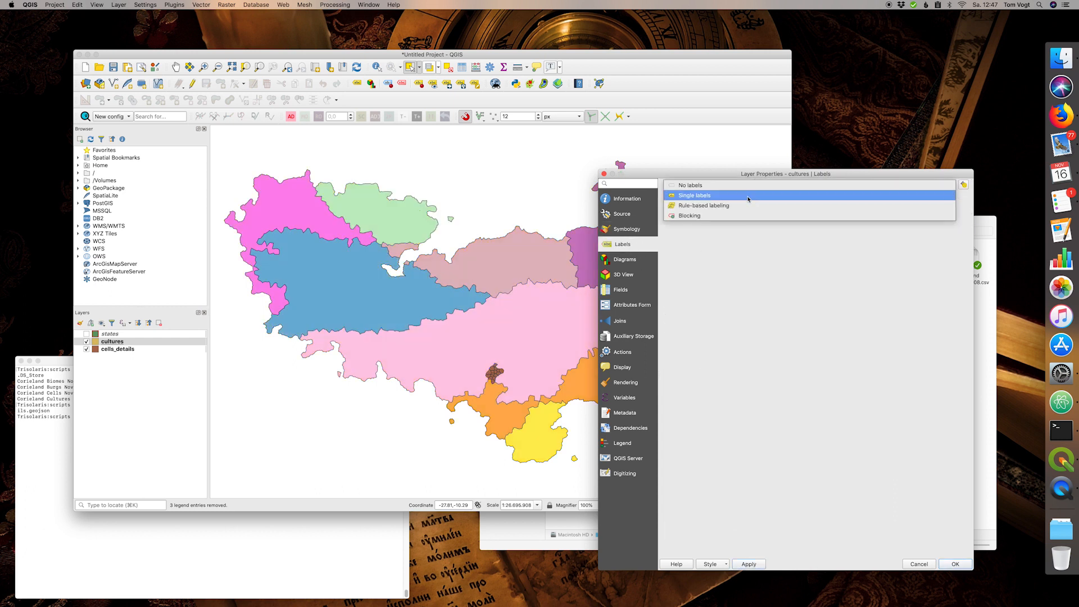
{"action": "left_click", "coordinate": [771, 194]}
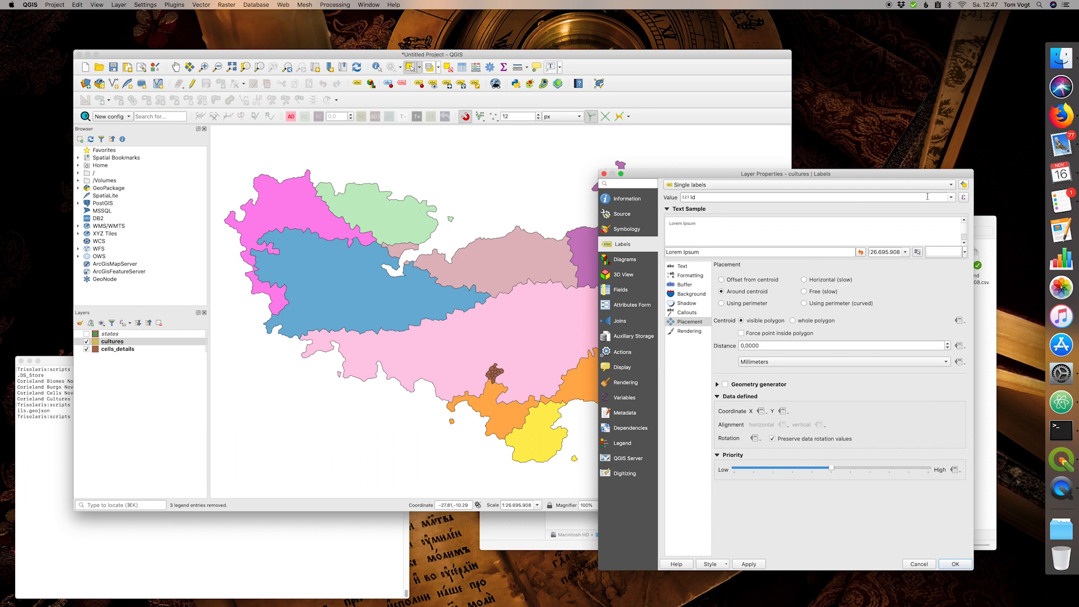
{"action": "left_click", "coordinate": [951, 198]}
{"action": "left_click", "coordinate": [771, 233]}
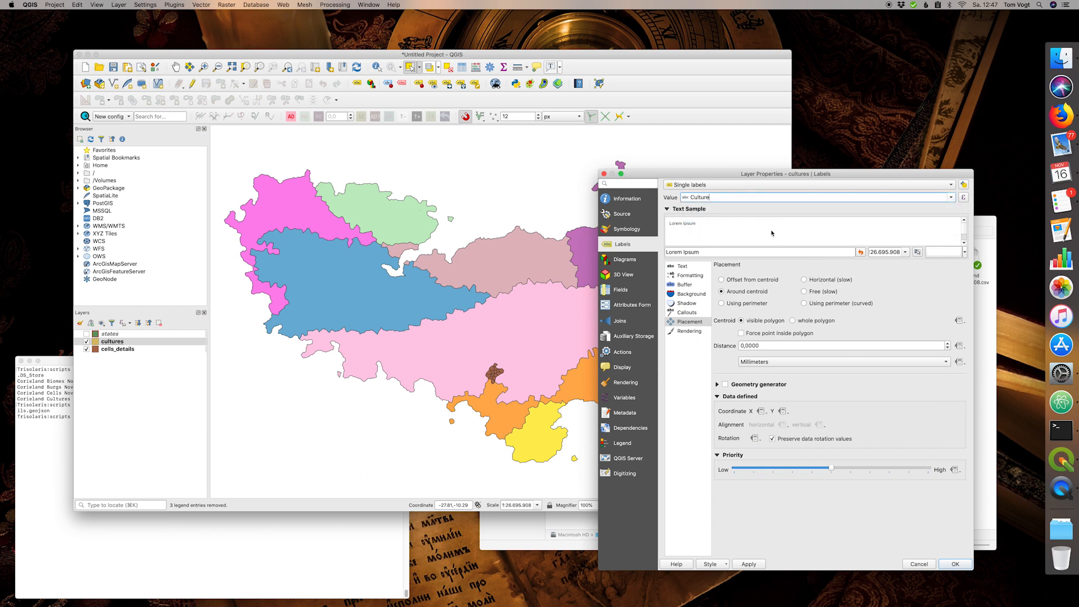
{"action": "left_click", "coordinate": [830, 292]}
{"action": "left_click", "coordinate": [763, 567]}
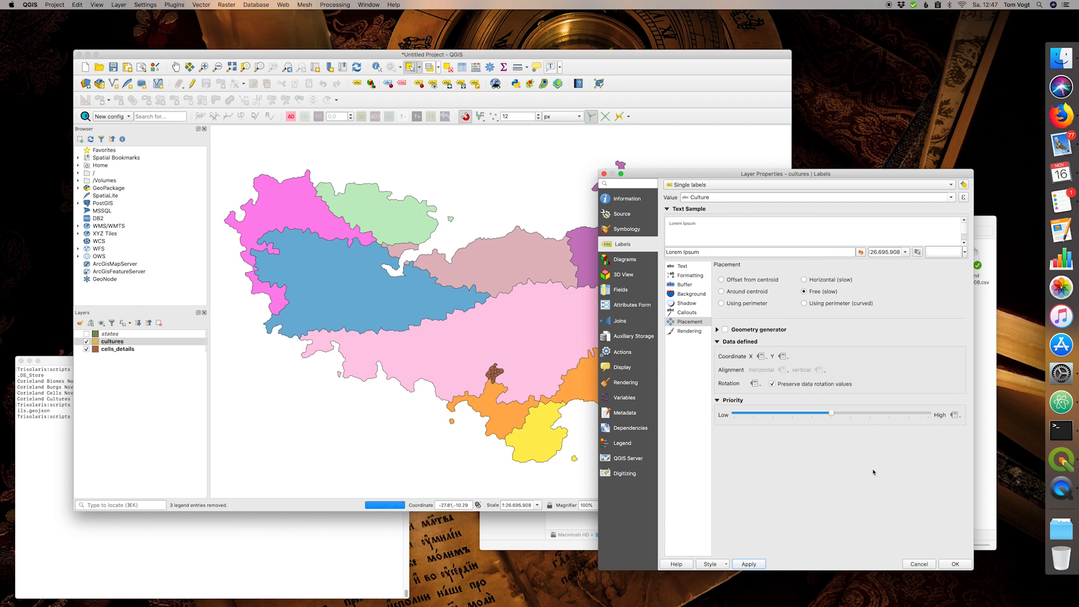
- Add a 1 mm text buffer to the culture labels, adjust their text size, and accept the layer properties
{"action": "left_click", "coordinate": [690, 285]}
{"action": "left_click", "coordinate": [733, 276]}
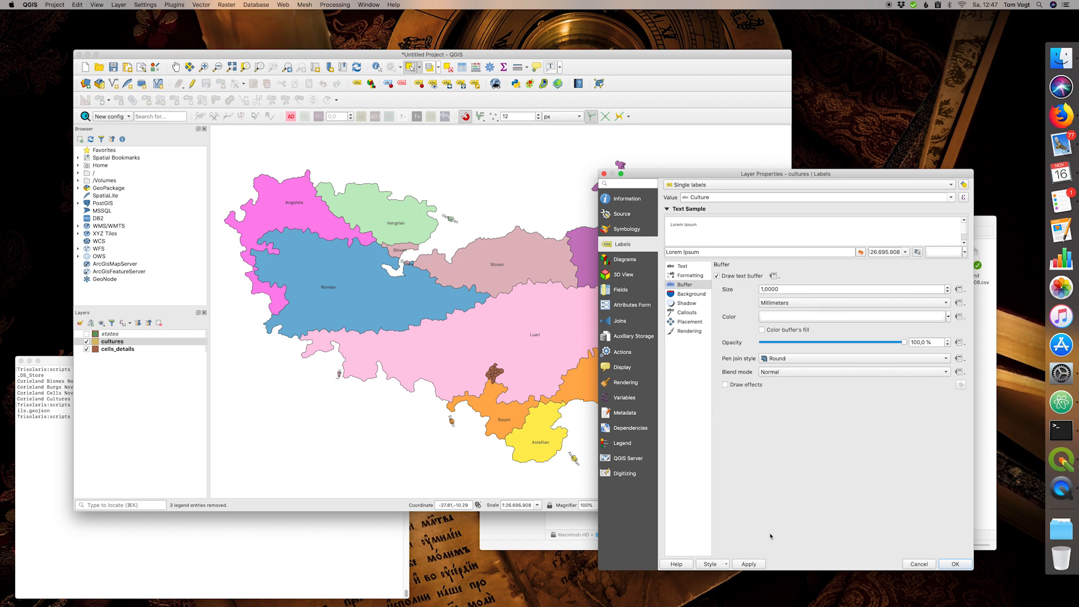
{"action": "left_click", "coordinate": [750, 565]}
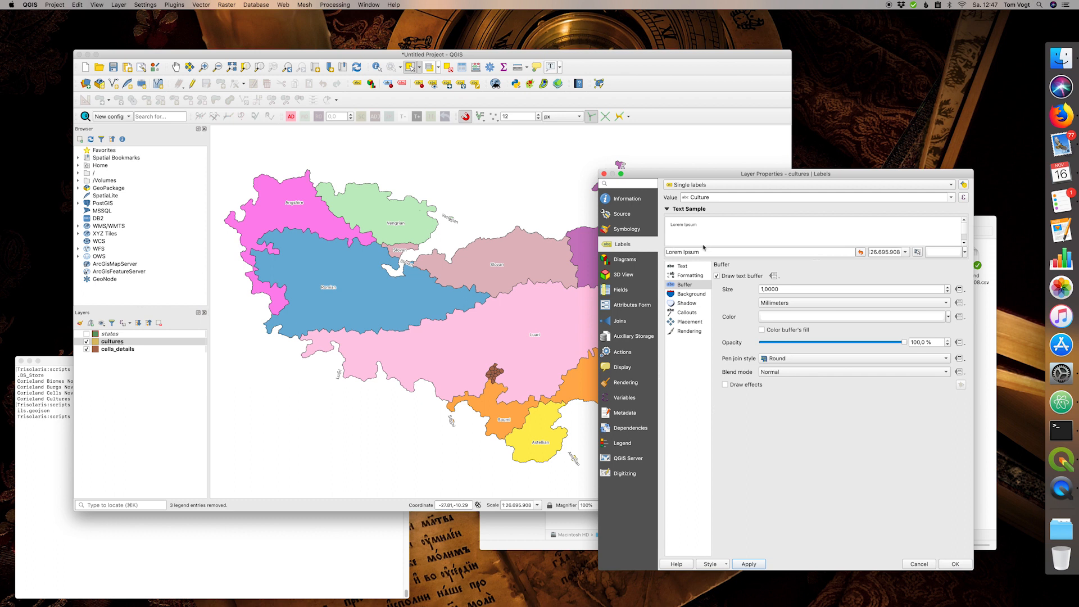
{"action": "left_click", "coordinate": [683, 267]}
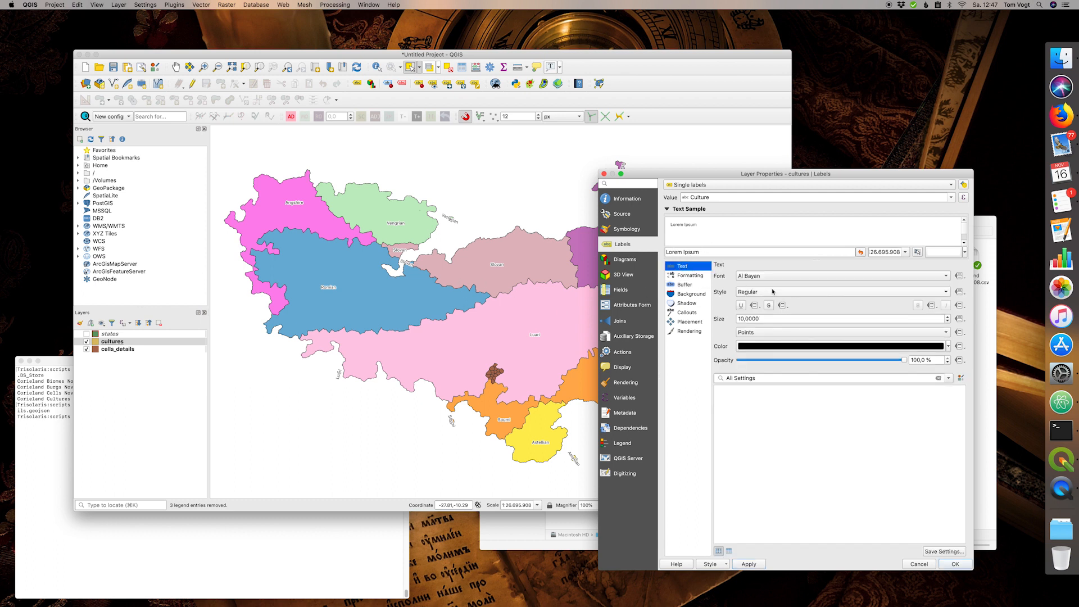
{"action": "scroll", "coordinate": [741, 319], "scroll_direction": "up", "scroll_amount": 2}
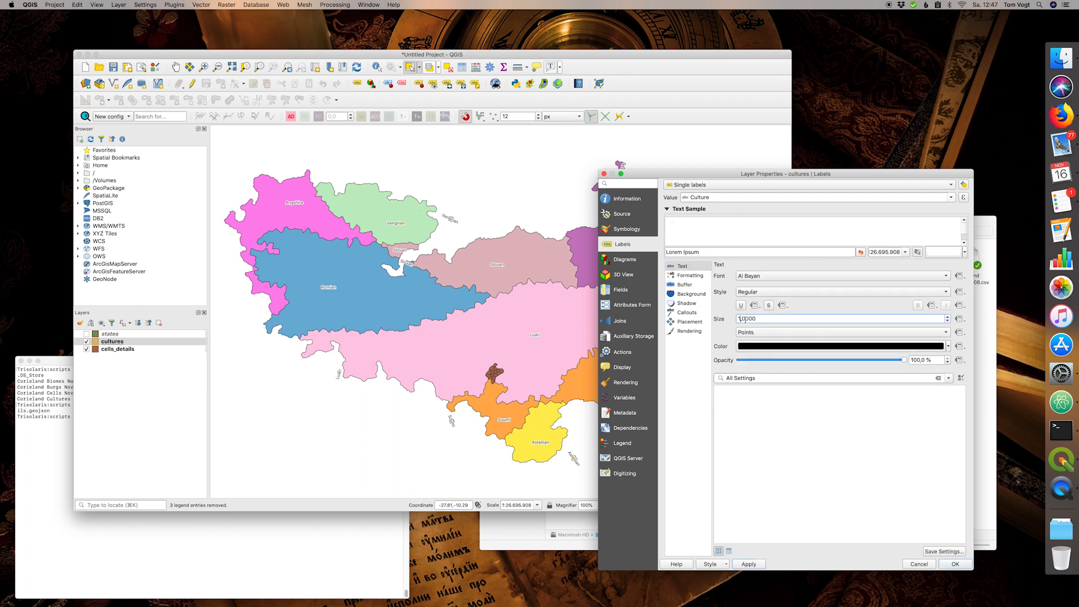
{"action": "left_click", "coordinate": [747, 564]}
{"action": "left_click", "coordinate": [956, 565]}
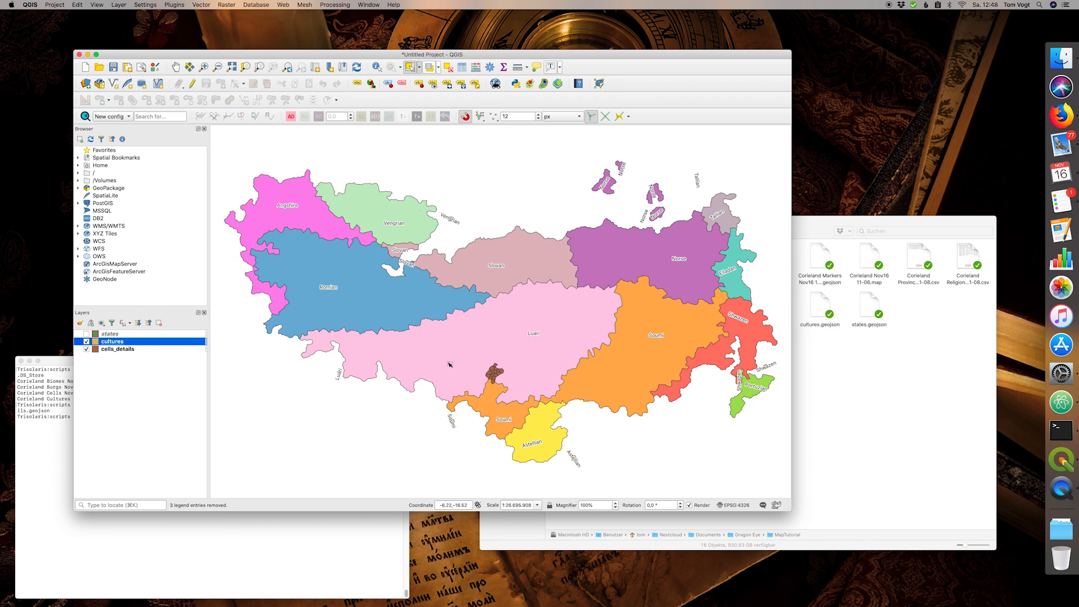
- Switch the states layer on and off repeatedly to compare its borders with the culture regions
{"action": "left_click", "coordinate": [87, 334]}
{"action": "left_click", "coordinate": [86, 334]}
{"action": "left_click", "coordinate": [87, 334]}
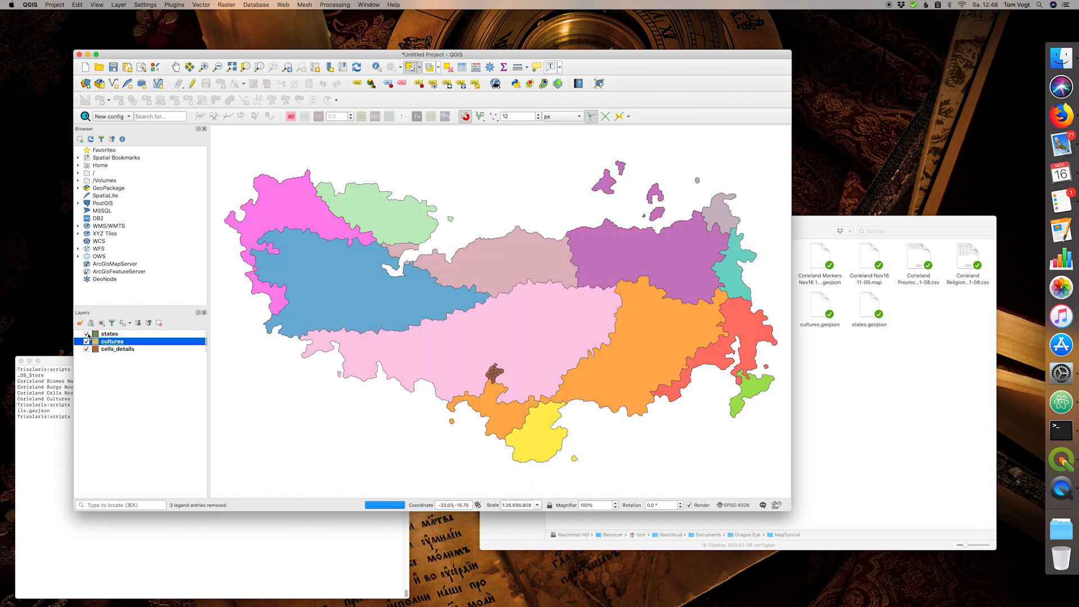
{"action": "left_click", "coordinate": [87, 334]}
{"action": "left_click", "coordinate": [86, 334]}
{"action": "left_click", "coordinate": [86, 334]}
{"action": "left_click", "coordinate": [87, 334]}
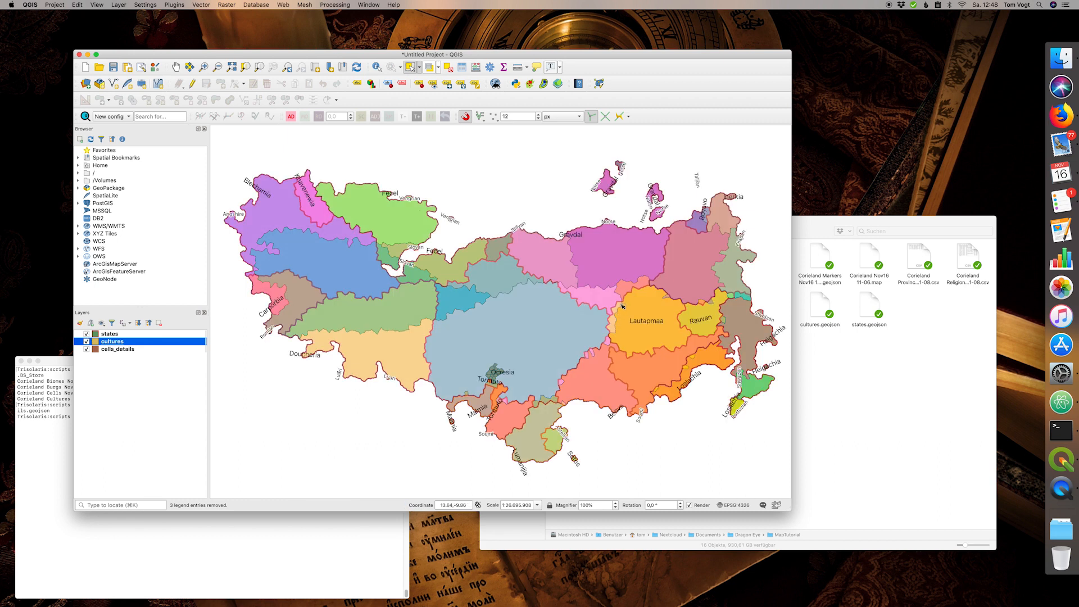
{"action": "left_click", "coordinate": [86, 334]}
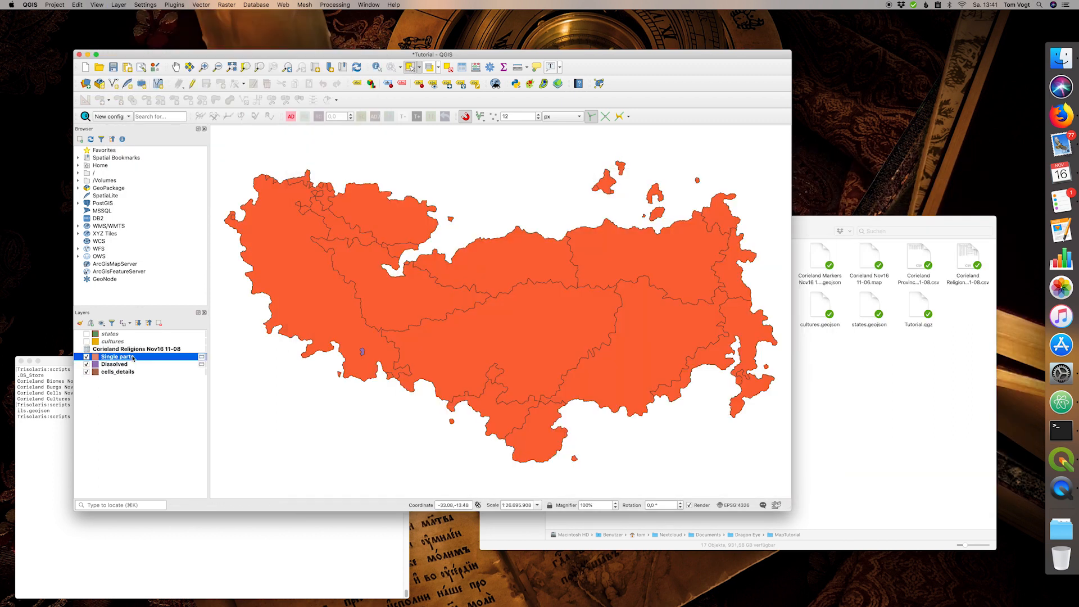
- Open the Single parts layer's join settings, and set up single labels with religion names on the religions layer
{"action": "left_click", "coordinate": [620, 320]}
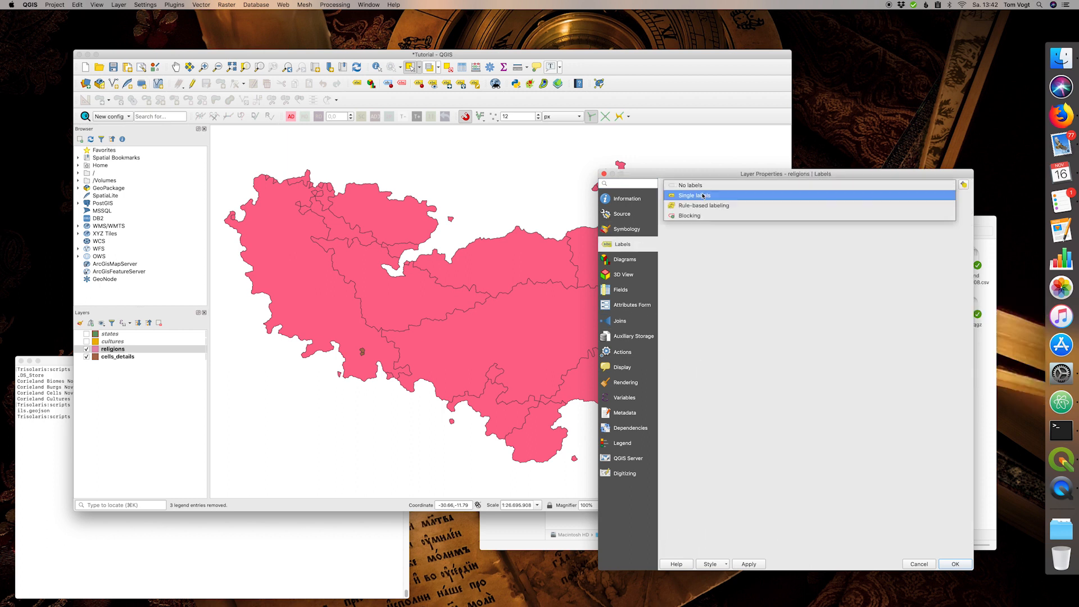
{"action": "left_click", "coordinate": [725, 193]}
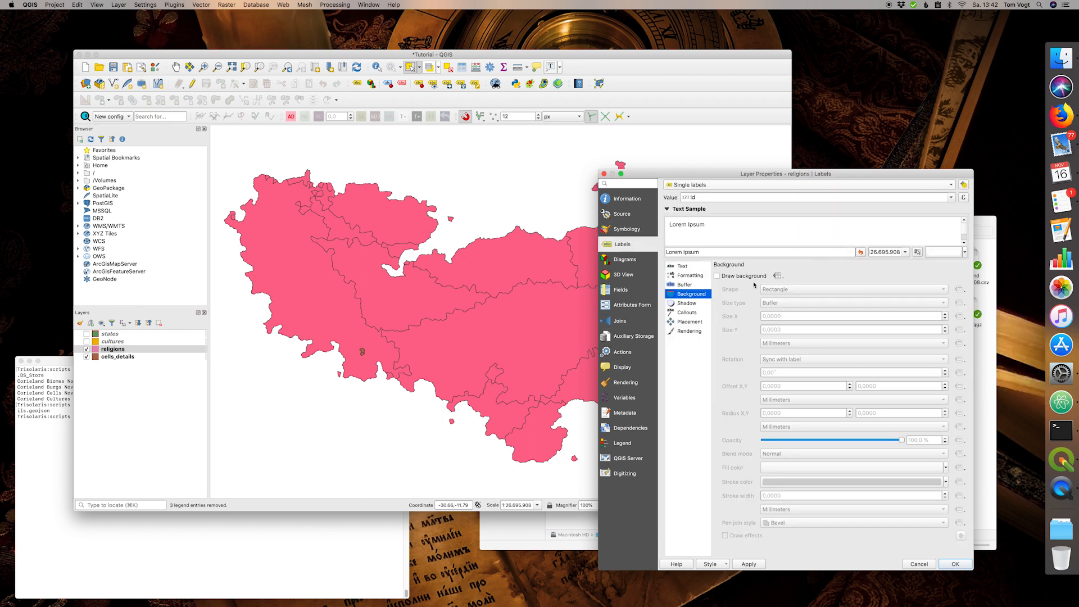
{"action": "left_click", "coordinate": [815, 197]}
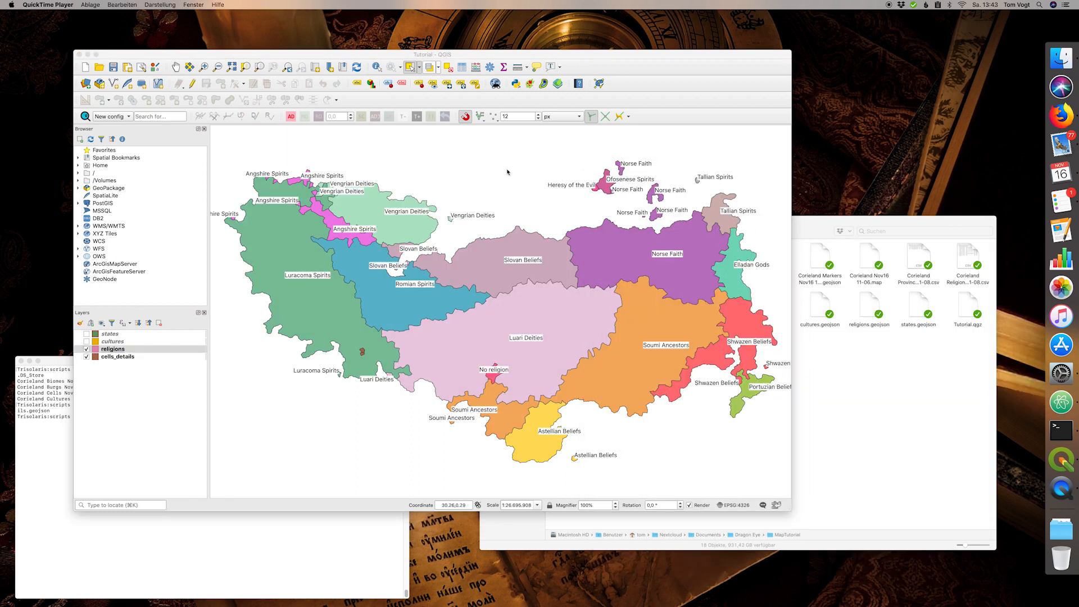
- Hide the religions layer and dissolve cells_details by the biome field into a temporary layer
{"action": "left_click", "coordinate": [87, 350]}
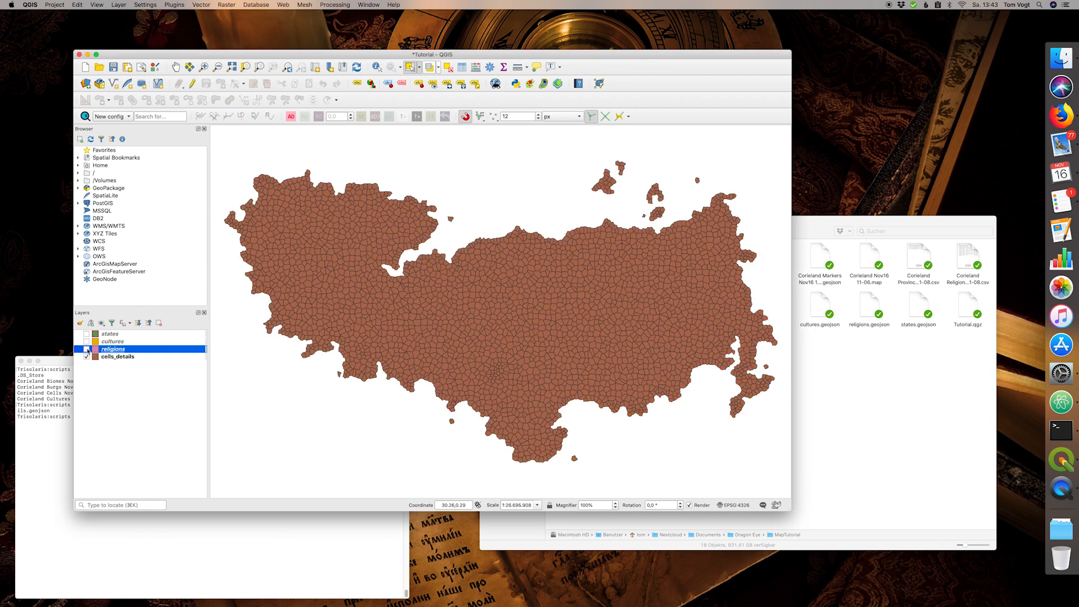
{"action": "left_click", "coordinate": [124, 358]}
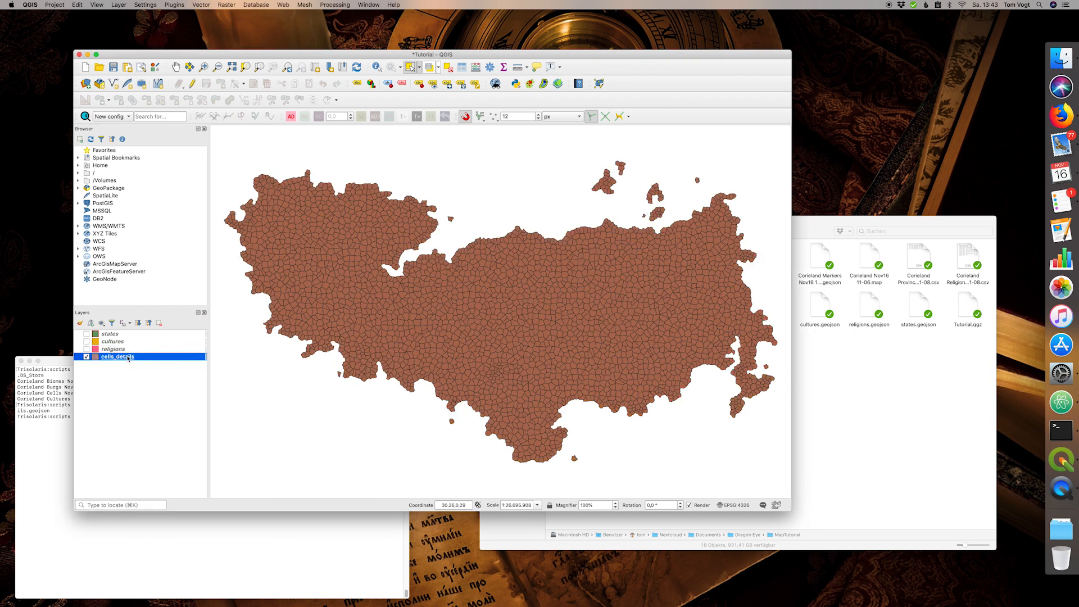
{"action": "left_click", "coordinate": [206, 5]}
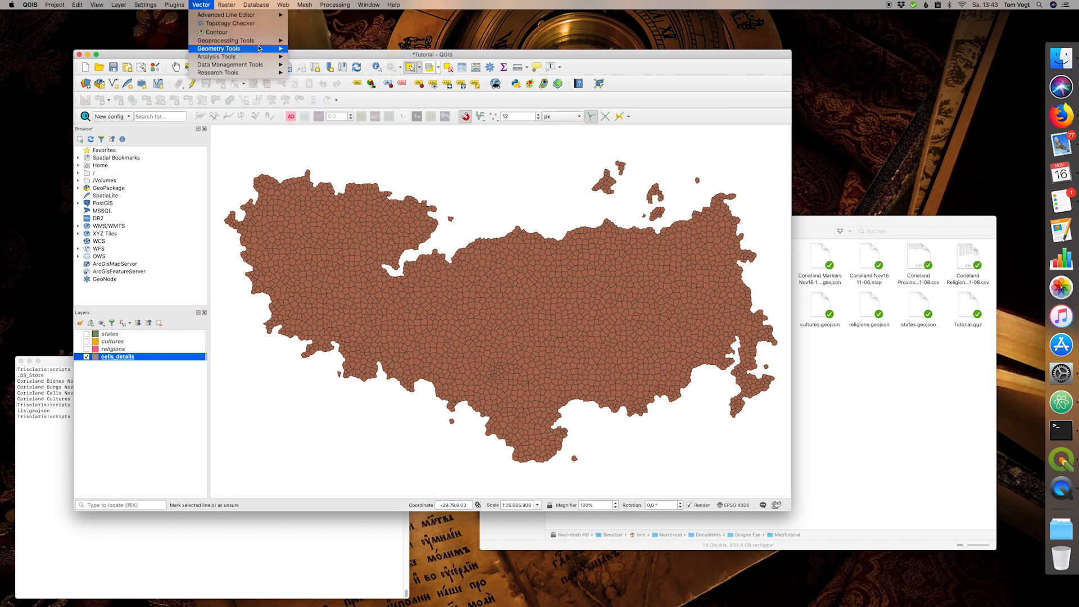
{"action": "mouse_move", "coordinate": [264, 40]}
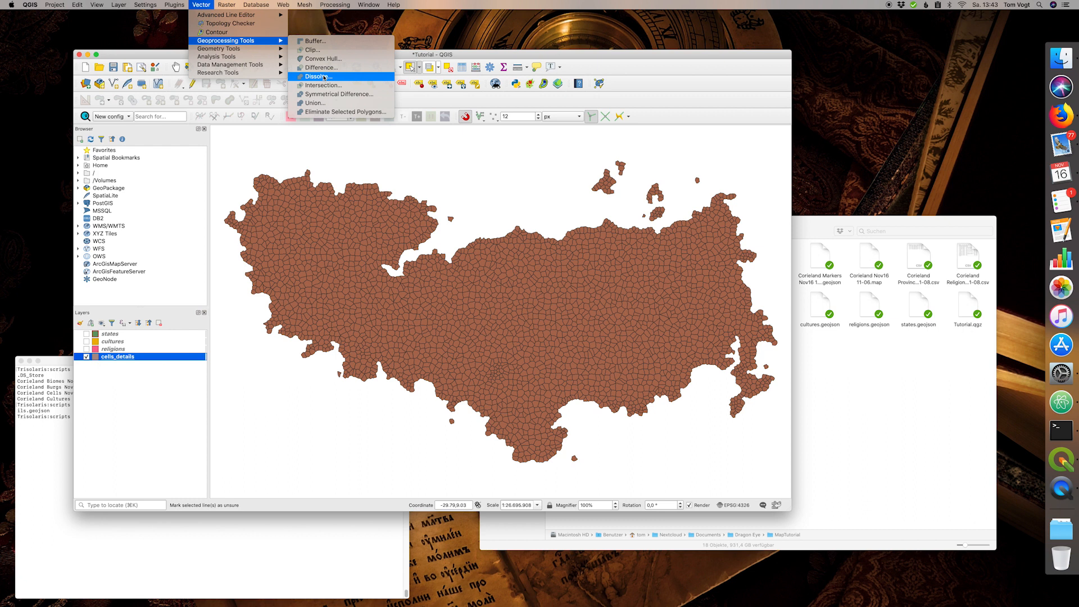
{"action": "left_click", "coordinate": [324, 78]}
{"action": "left_click", "coordinate": [907, 226]}
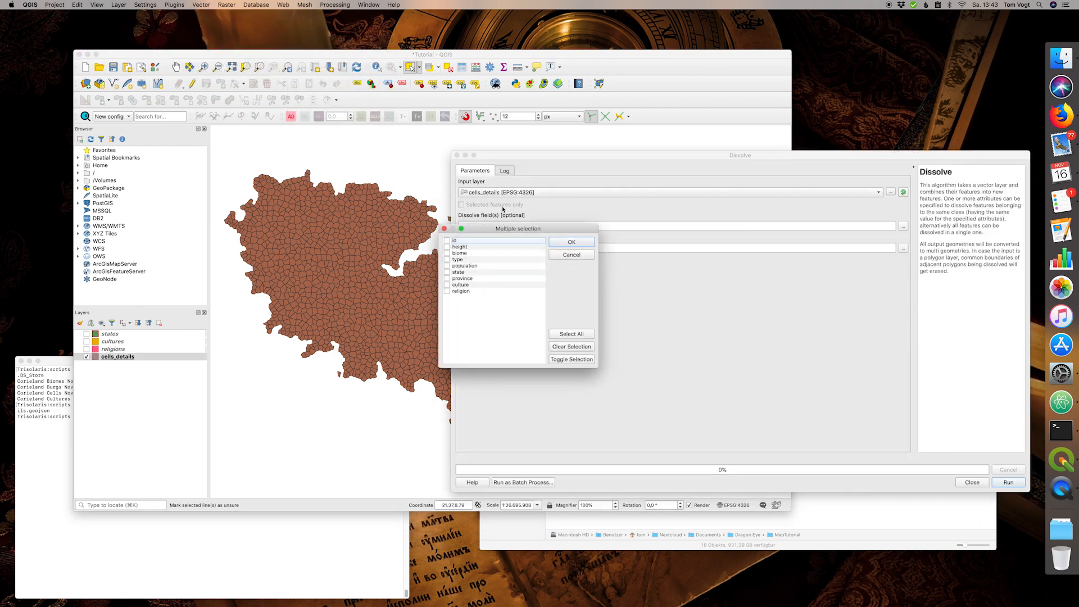
{"action": "left_click", "coordinate": [460, 254]}
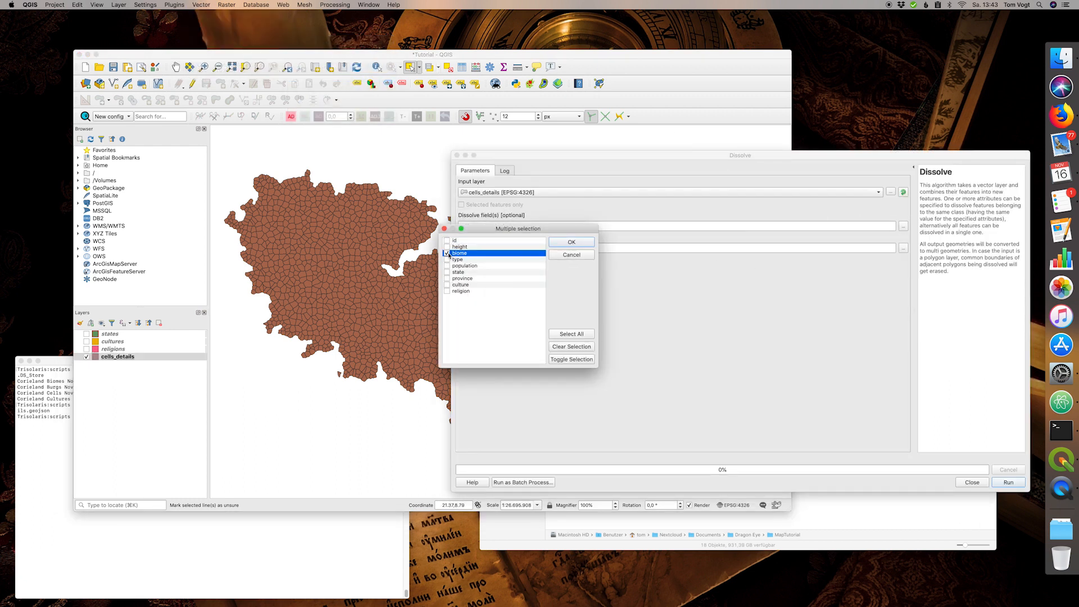
{"action": "left_click", "coordinate": [565, 248]}
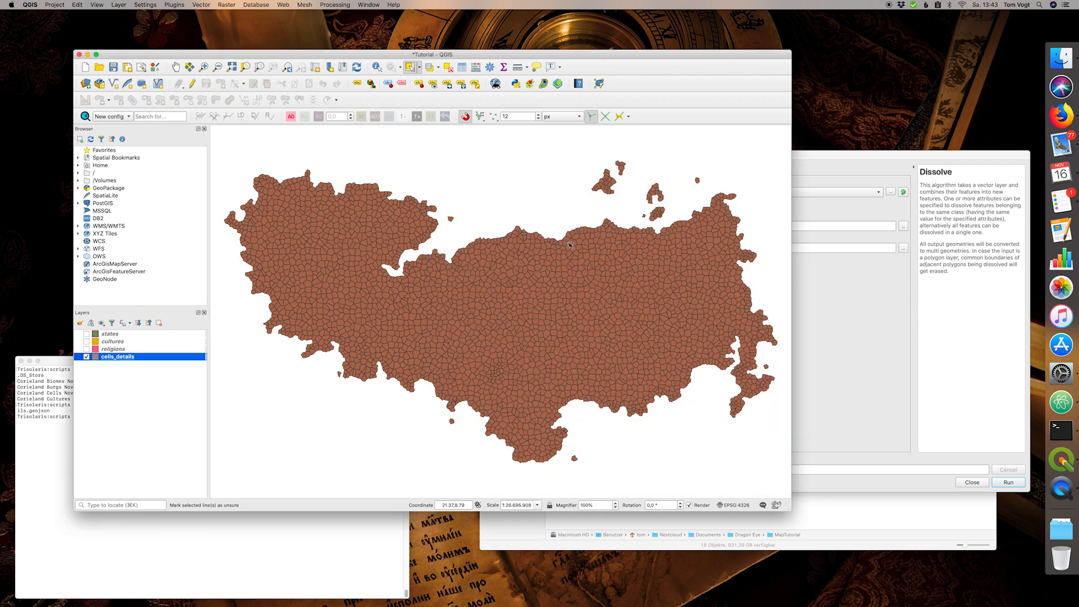
{"action": "left_click", "coordinate": [819, 340]}
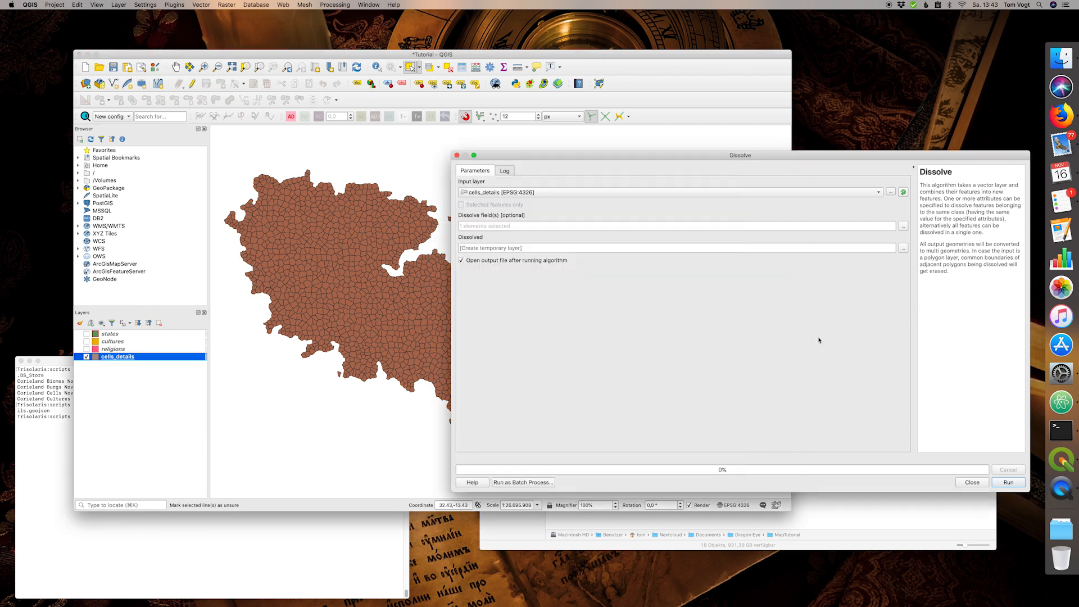
{"action": "key", "text": "Return"}
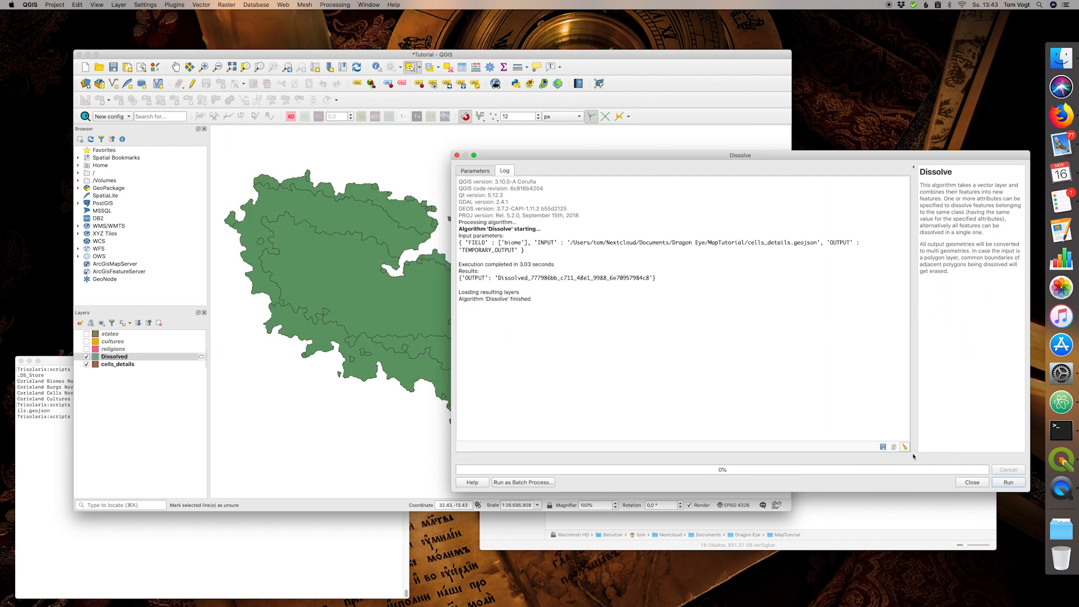
{"action": "left_click", "coordinate": [972, 482]}
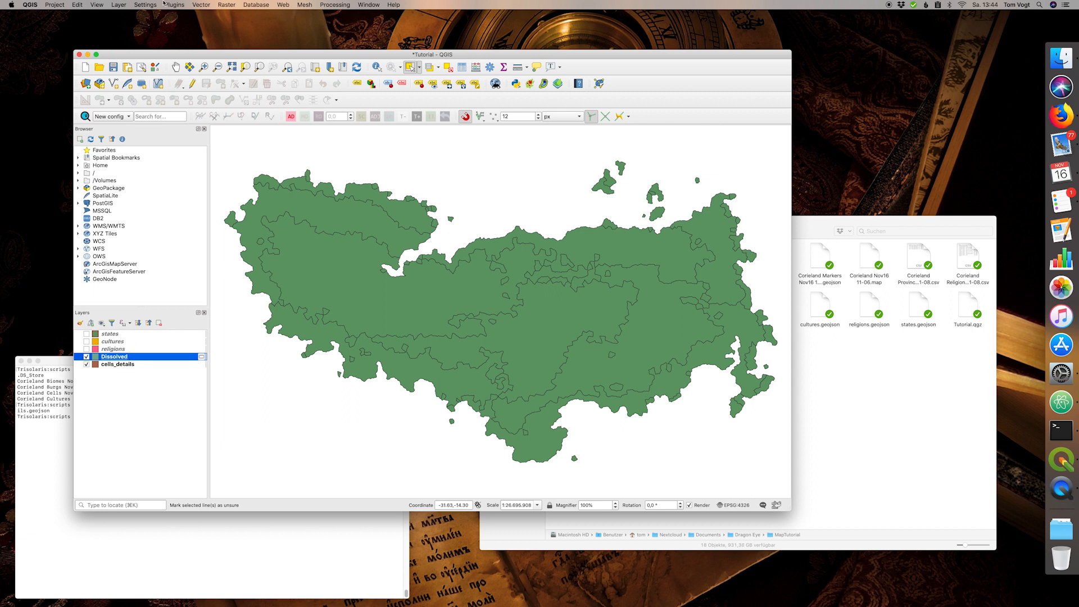
- Add Corieland Biomes Nov16 11-08.csv as a comma-separated delimited text layer without geometry
{"action": "left_click", "coordinate": [118, 4]}
{"action": "mouse_move", "coordinate": [130, 32]}
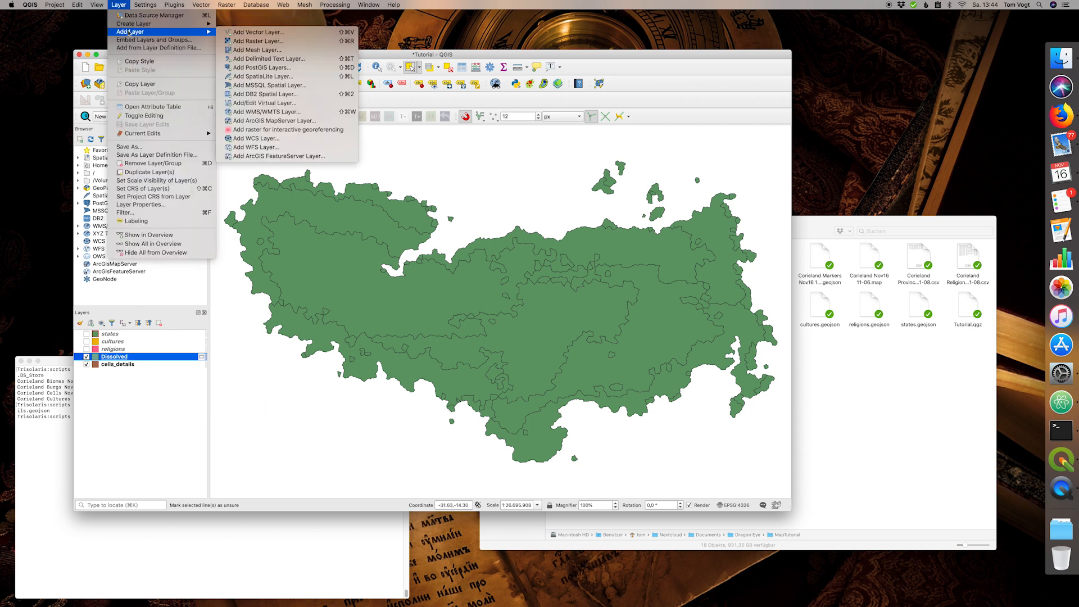
{"action": "left_click", "coordinate": [269, 59]}
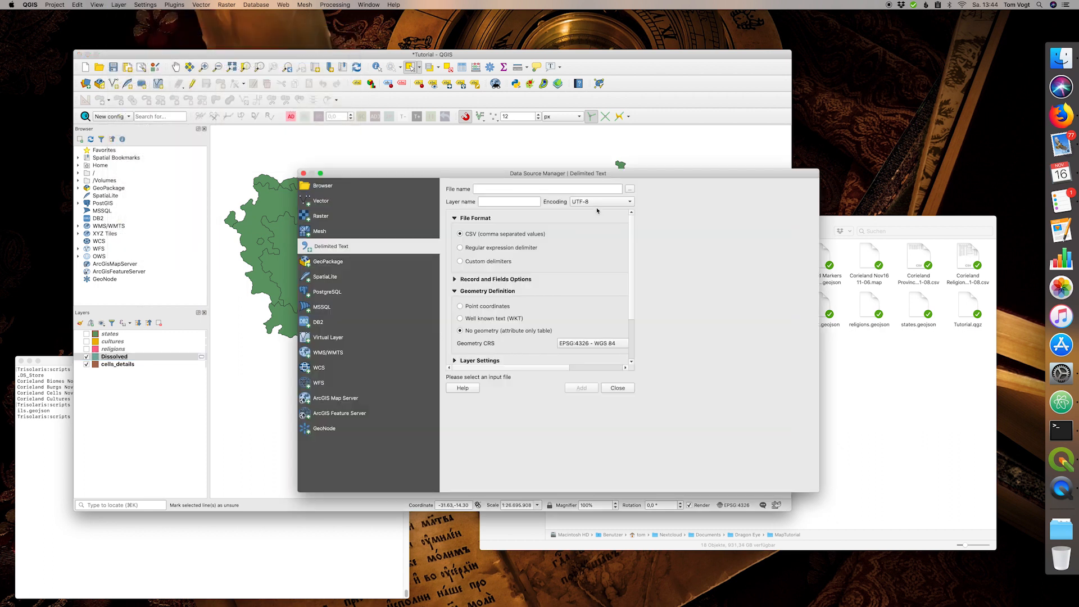
{"action": "left_click", "coordinate": [630, 189]}
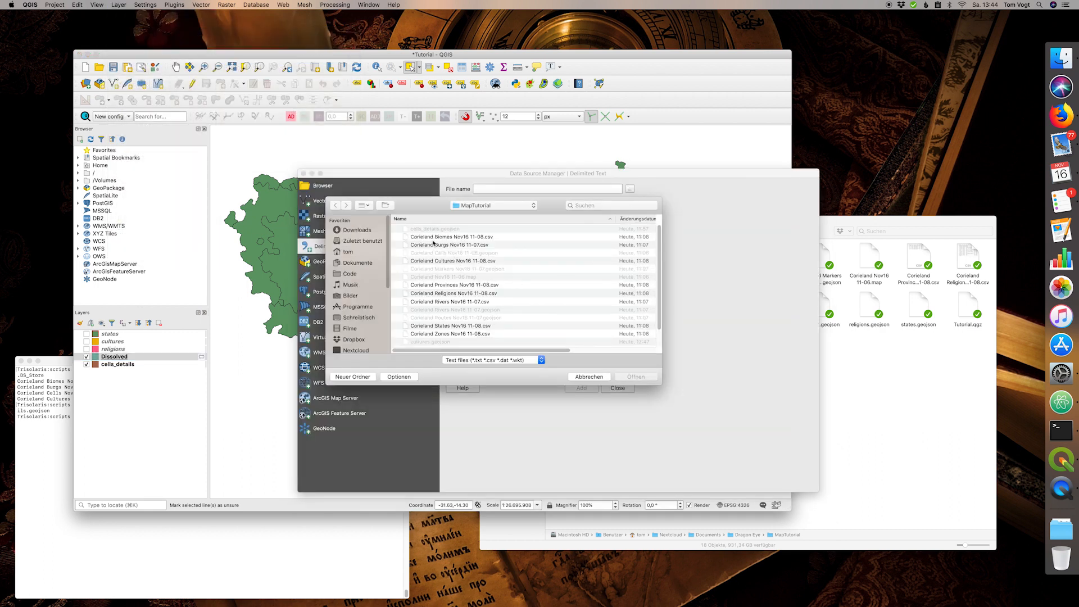
{"action": "left_click", "coordinate": [427, 237]}
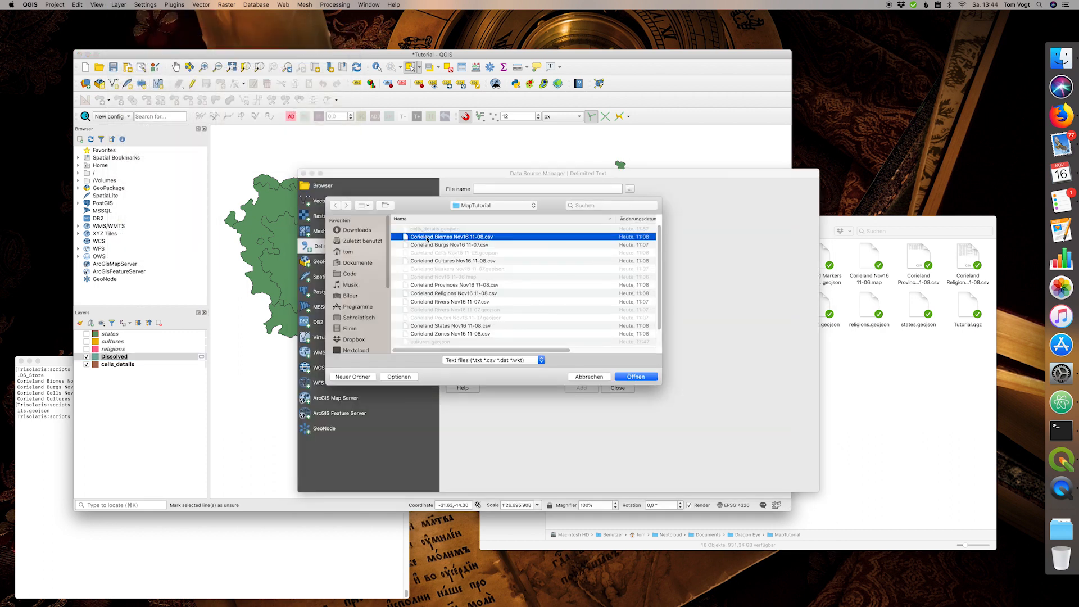
{"action": "left_click", "coordinate": [633, 378]}
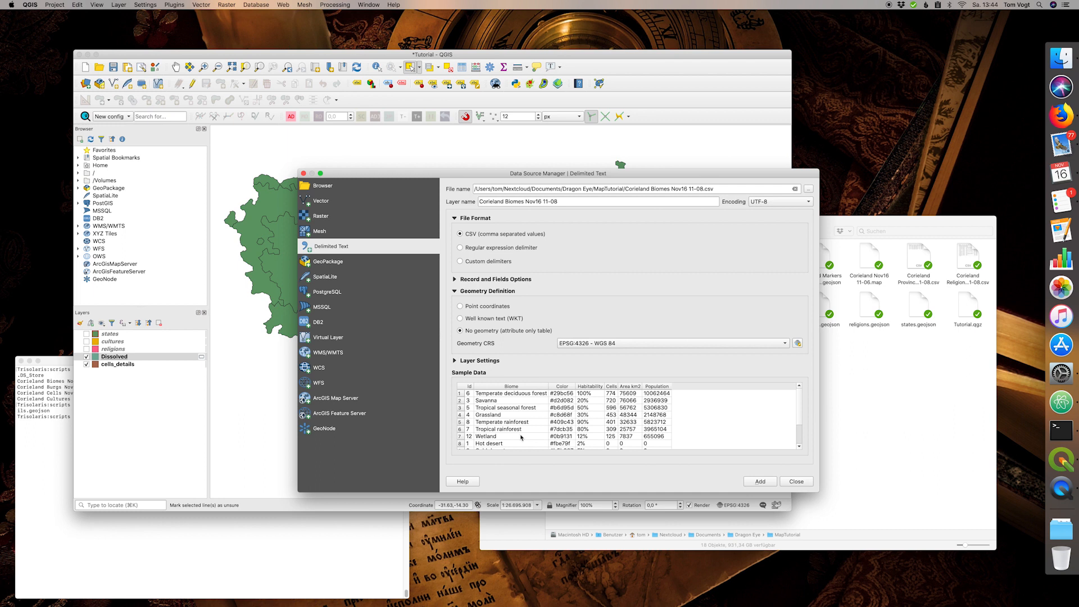
{"action": "left_click", "coordinate": [797, 482]}
{"action": "left_click", "coordinate": [760, 482]}
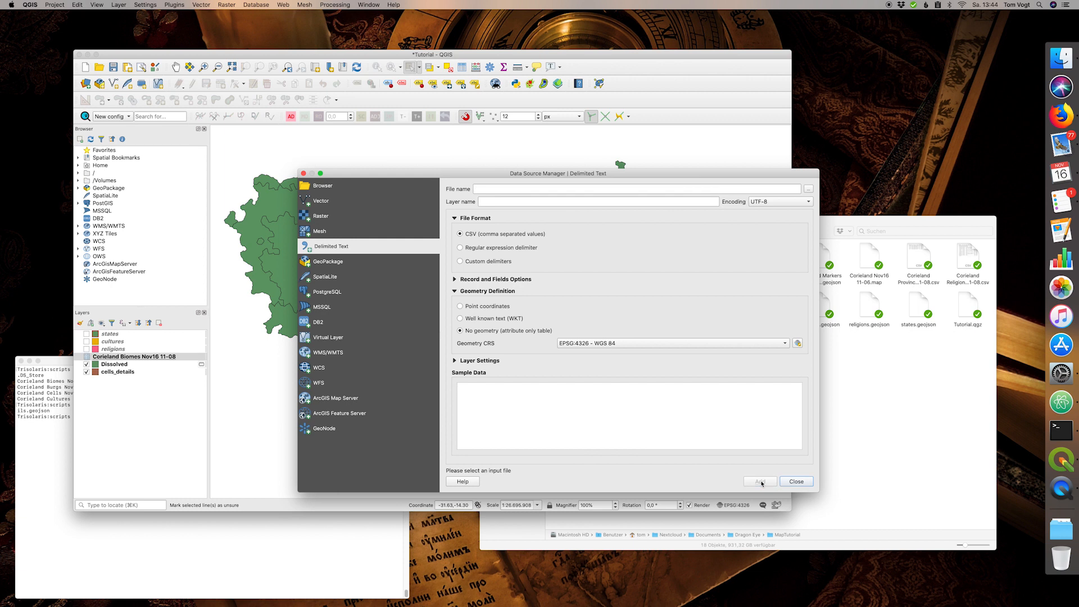
{"action": "left_click", "coordinate": [791, 482]}
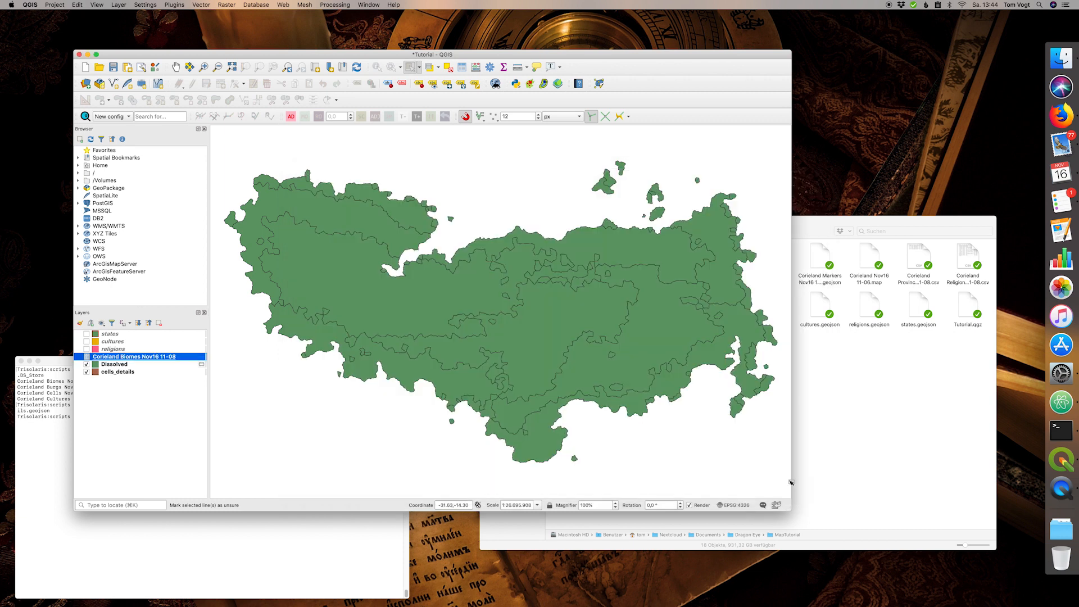
- Delete the id, height, type, population, state, province, culture and religion fields from the Dissolved layer's attribute table
{"action": "left_click", "coordinate": [128, 365]}
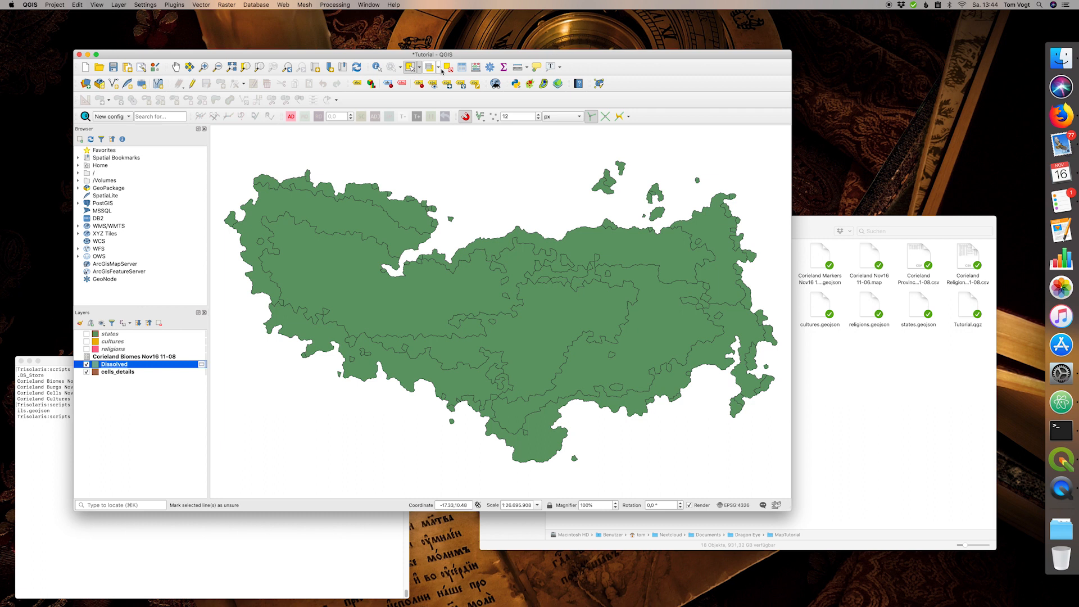
{"action": "left_click", "coordinate": [461, 68]}
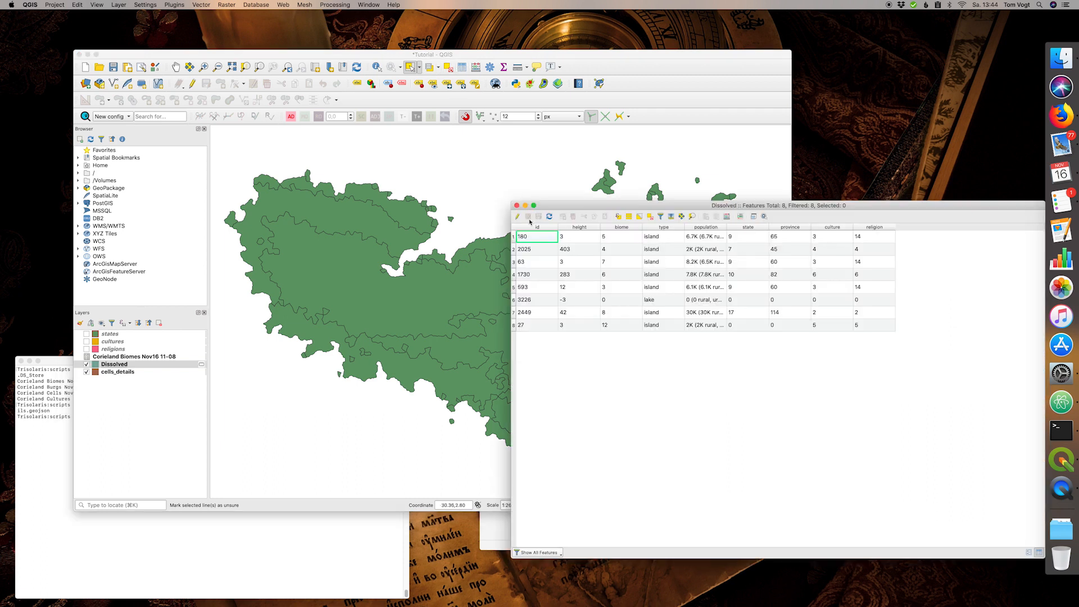
{"action": "left_click", "coordinate": [517, 216]}
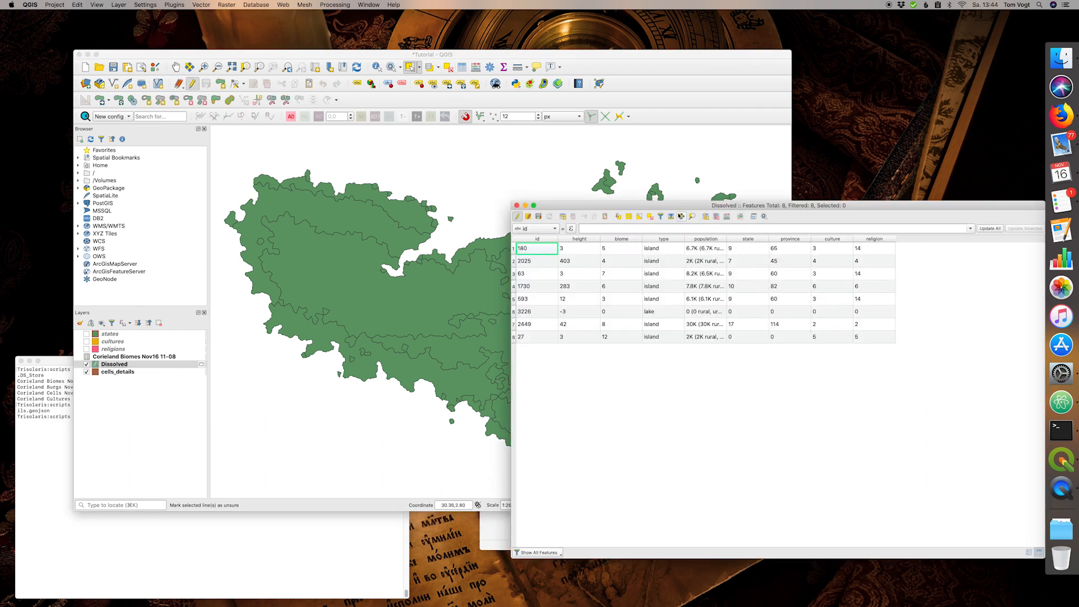
{"action": "left_click", "coordinate": [716, 217]}
{"action": "left_click", "coordinate": [450, 244]}
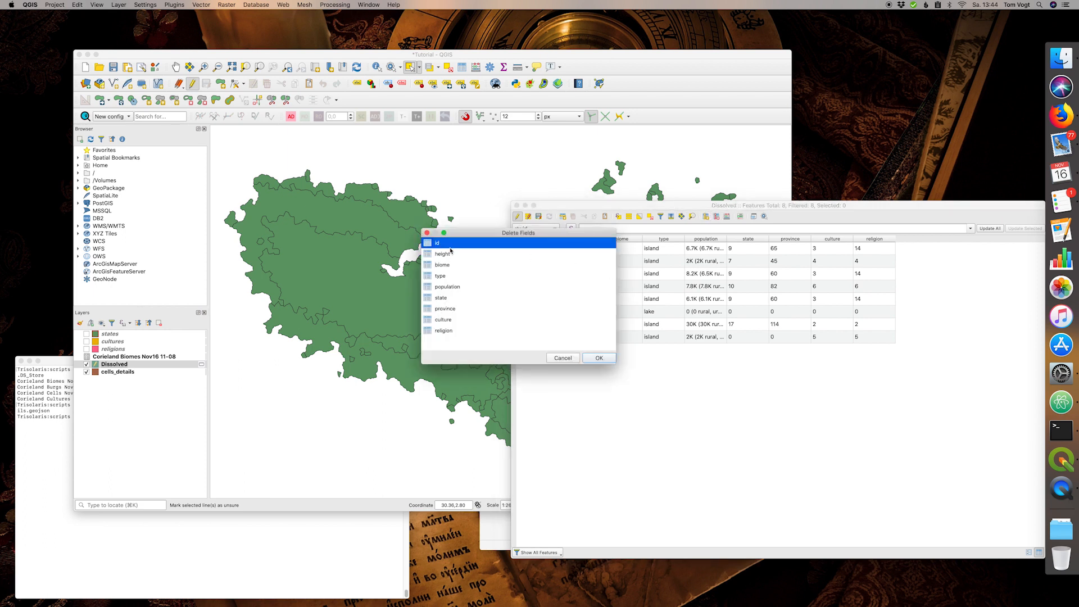
{"action": "left_click", "coordinate": [451, 255]}
{"action": "left_click", "coordinate": [453, 276]}
{"action": "left_click", "coordinate": [452, 286]}
{"action": "left_click", "coordinate": [456, 298]}
{"action": "left_click", "coordinate": [457, 310]}
{"action": "left_click", "coordinate": [453, 320]}
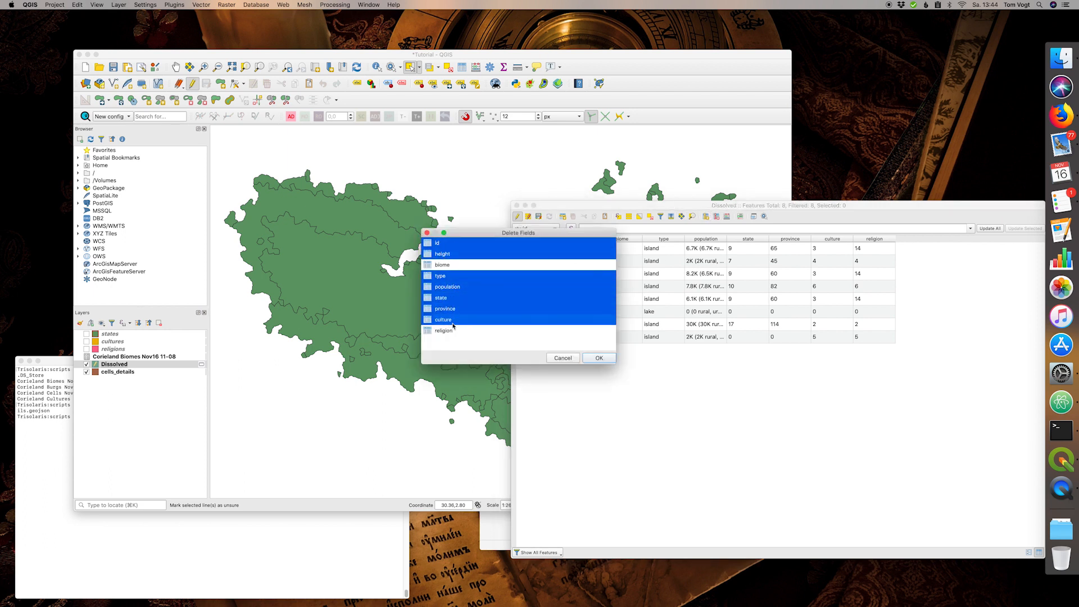
{"action": "left_click", "coordinate": [454, 332]}
{"action": "left_click", "coordinate": [600, 358]}
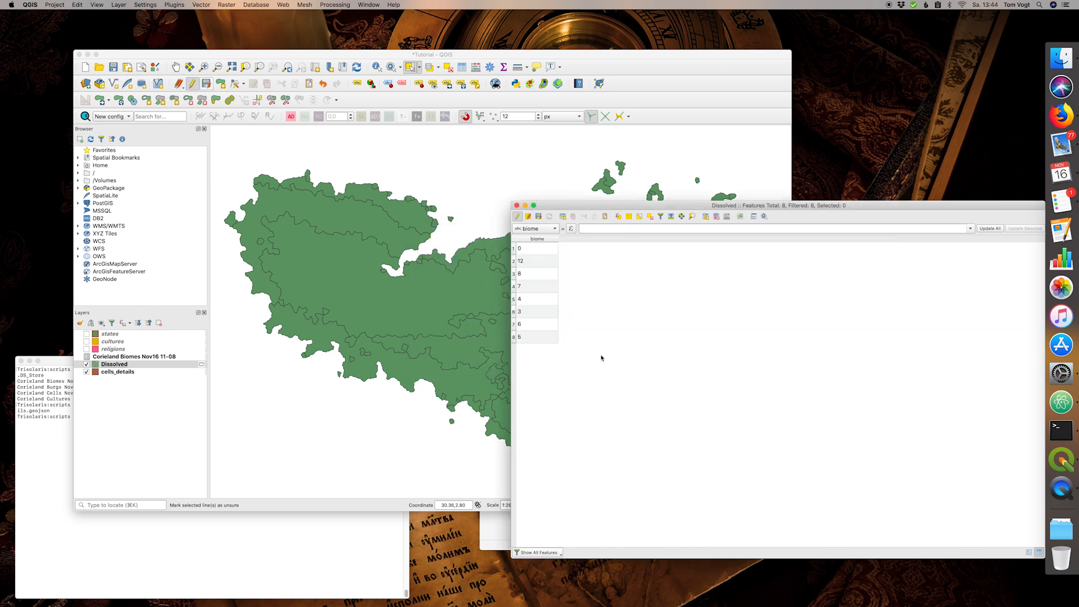
- Stop editing the Dissolved layer, save its changes and close the attribute table
{"action": "left_click", "coordinate": [521, 217]}
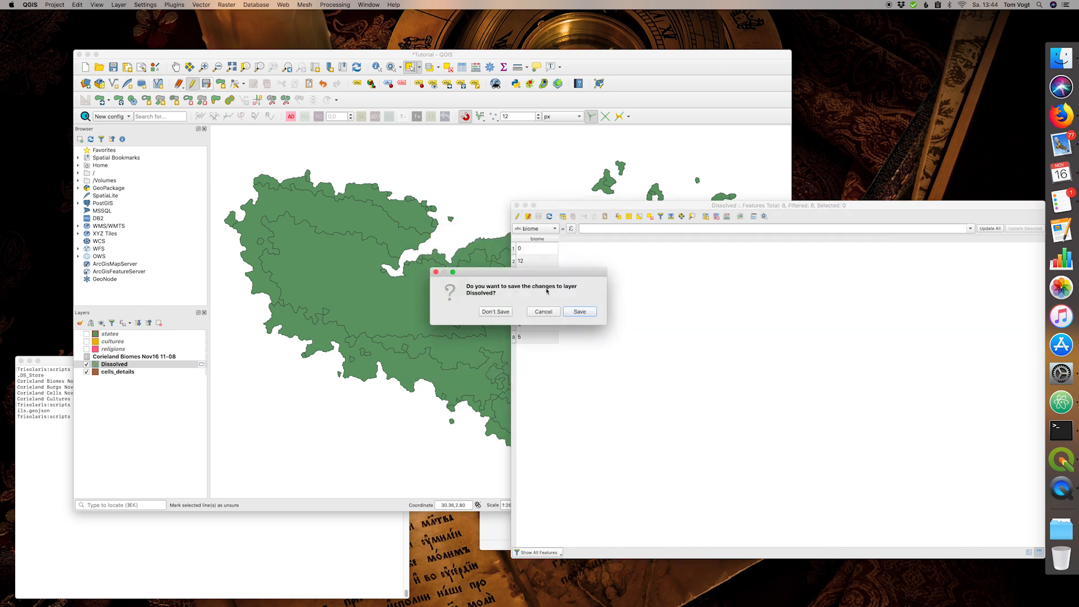
{"action": "left_click", "coordinate": [576, 312]}
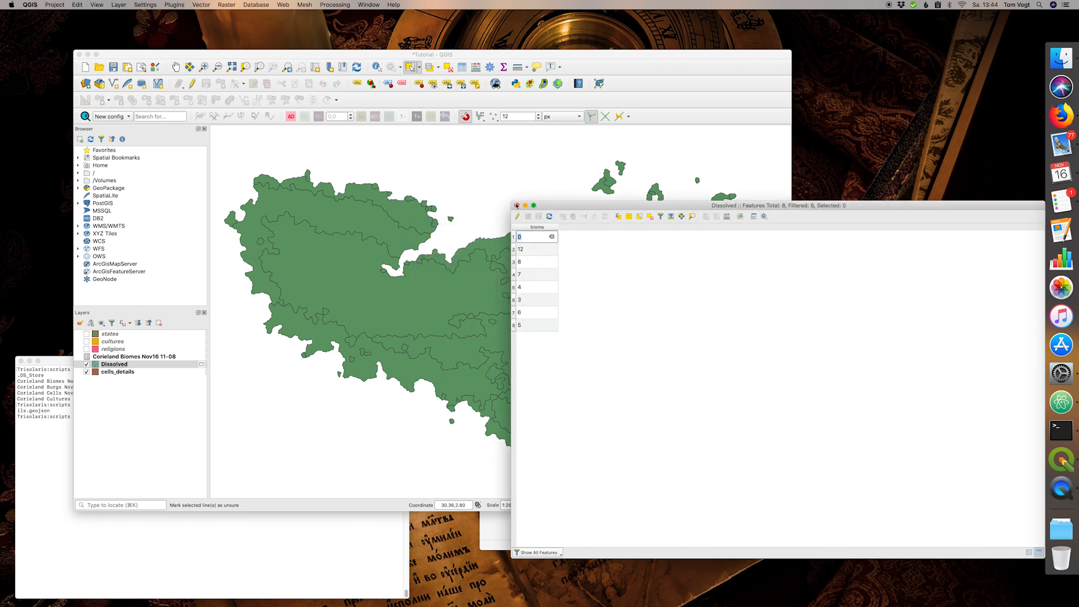
{"action": "left_click", "coordinate": [516, 206]}
- Set up a join on the Dissolved layer to the Corieland Biomes table, matching Id to the target field biome
{"action": "double_click", "coordinate": [138, 364]}
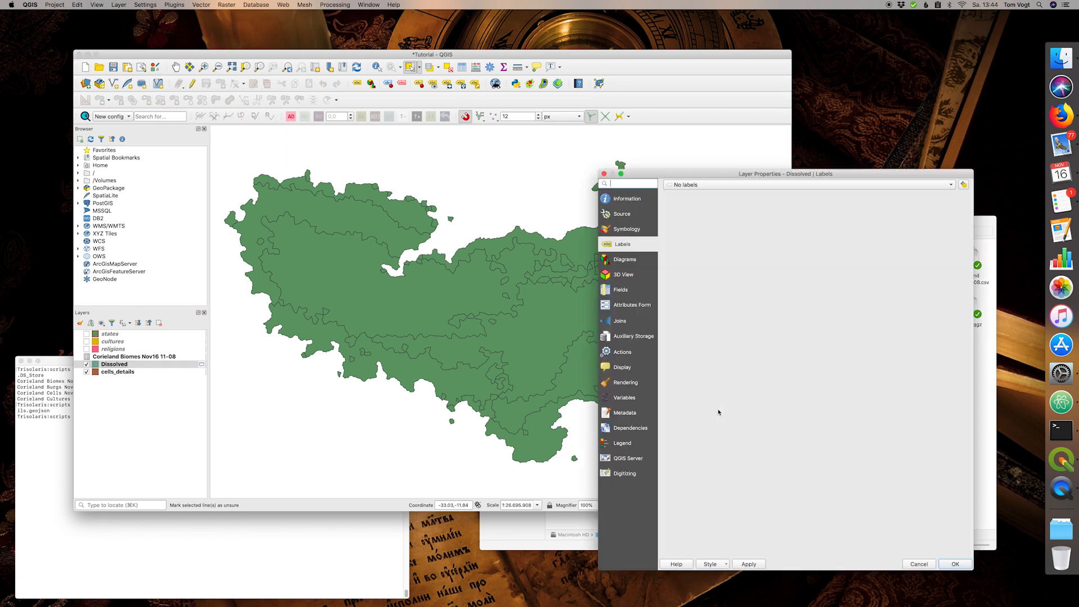
{"action": "left_click", "coordinate": [624, 321]}
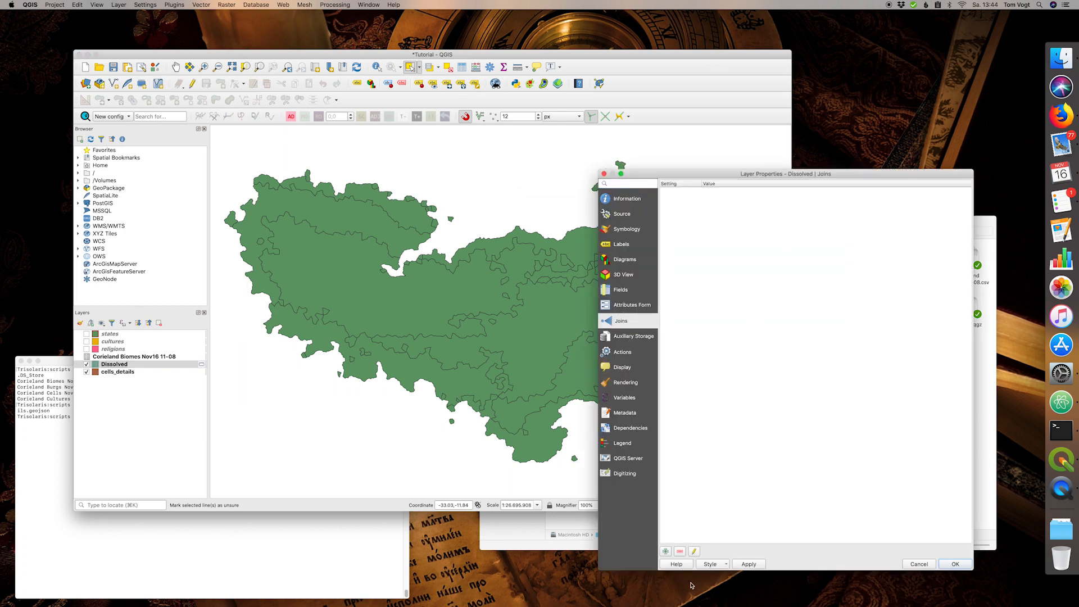
{"action": "left_click", "coordinate": [666, 552]}
{"action": "left_click", "coordinate": [560, 203]}
{"action": "left_click", "coordinate": [573, 214]}
{"action": "left_click", "coordinate": [612, 216]}
{"action": "left_click", "coordinate": [611, 221]}
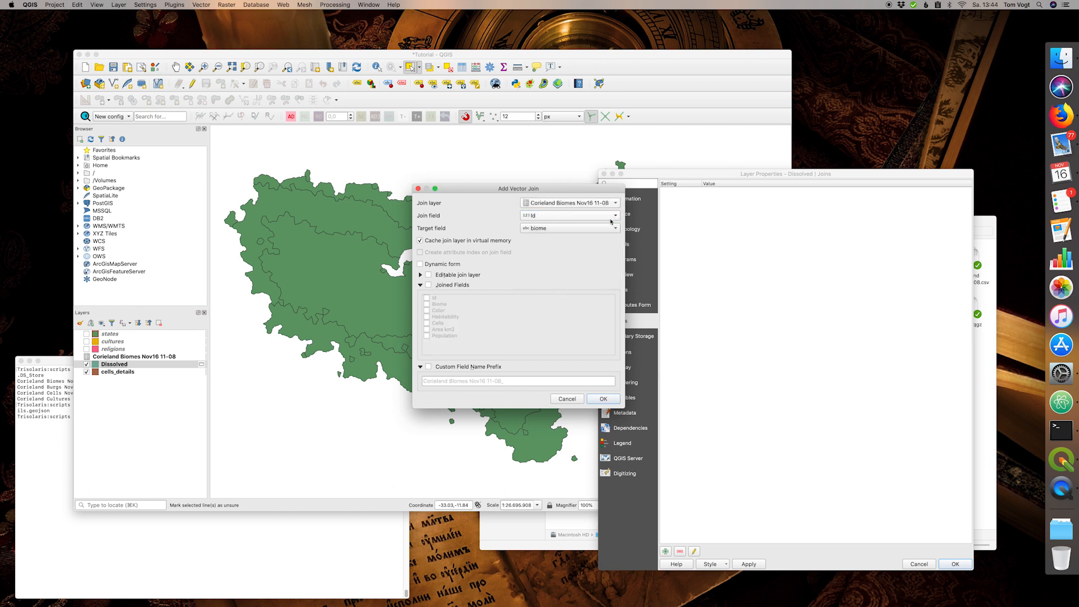
- Limit the join to the Id, Biome, Color and Habitability fields with an empty custom prefix, and accept the layer properties
{"action": "left_click", "coordinate": [429, 285]}
{"action": "left_click", "coordinate": [427, 311]}
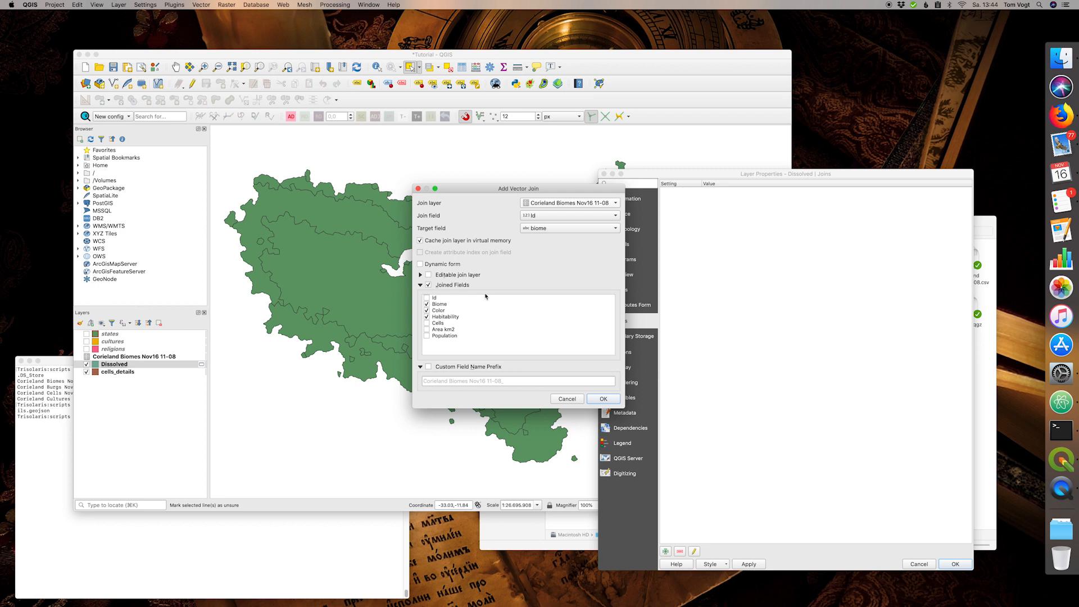
{"action": "left_click", "coordinate": [427, 298]}
{"action": "left_click", "coordinate": [429, 366]}
{"action": "left_click_drag", "start_coordinate": [531, 380], "coordinate": [423, 385]}
{"action": "key", "text": "BackSpace"}
{"action": "left_click", "coordinate": [603, 398]}
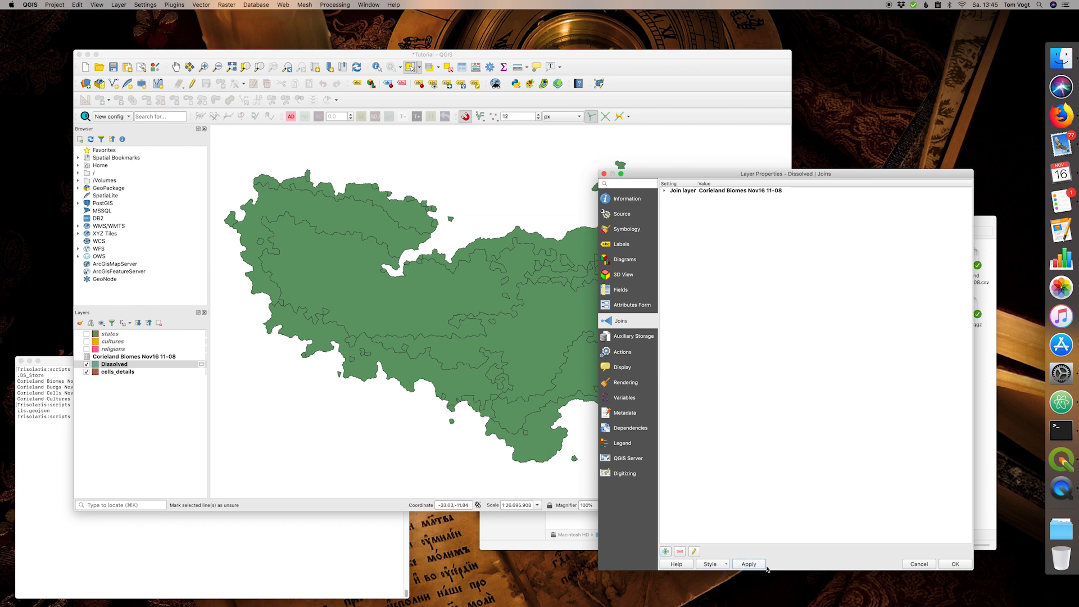
{"action": "left_click", "coordinate": [949, 564]}
- Export the Dissolved layer as a GeoJSON file named biomes, leaving out the string field biome and adding the saved file to the map
{"action": "left_click", "coordinate": [125, 364]}
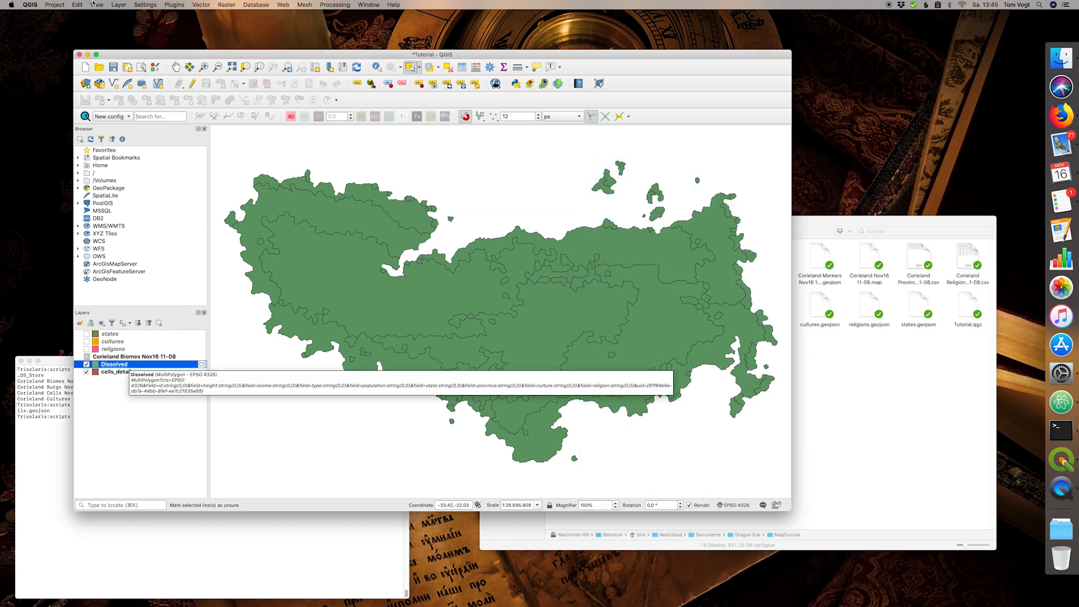
{"action": "left_click", "coordinate": [119, 4]}
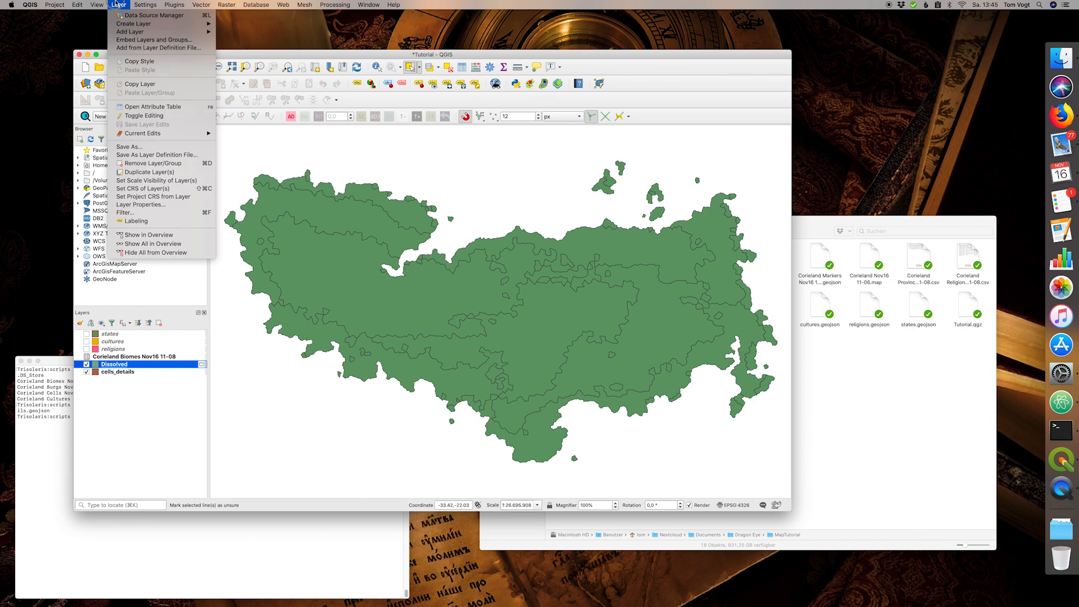
{"action": "left_click", "coordinate": [143, 147]}
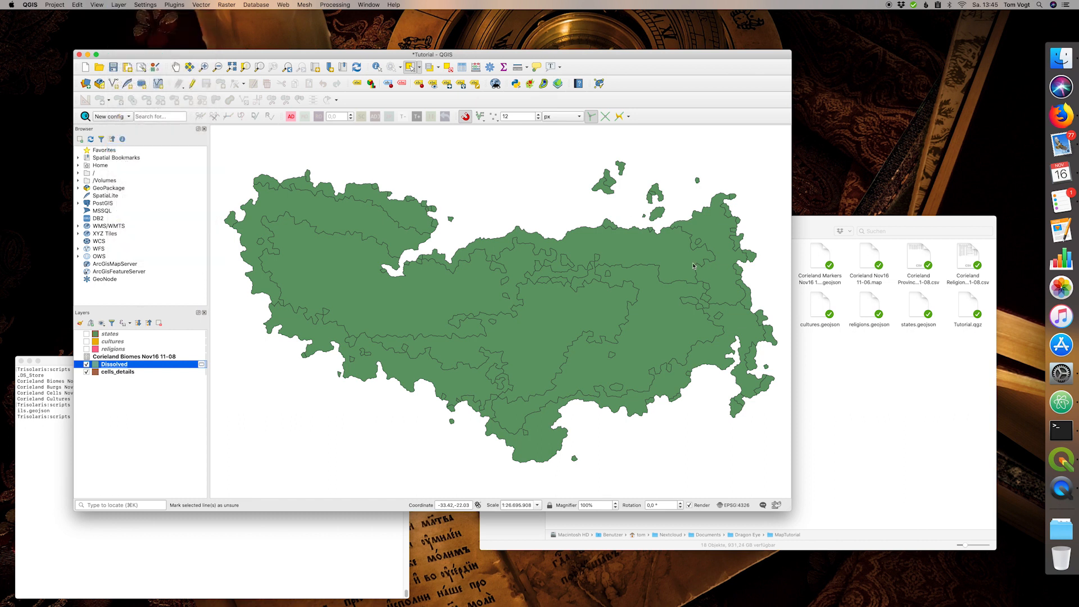
{"action": "left_click", "coordinate": [658, 188]}
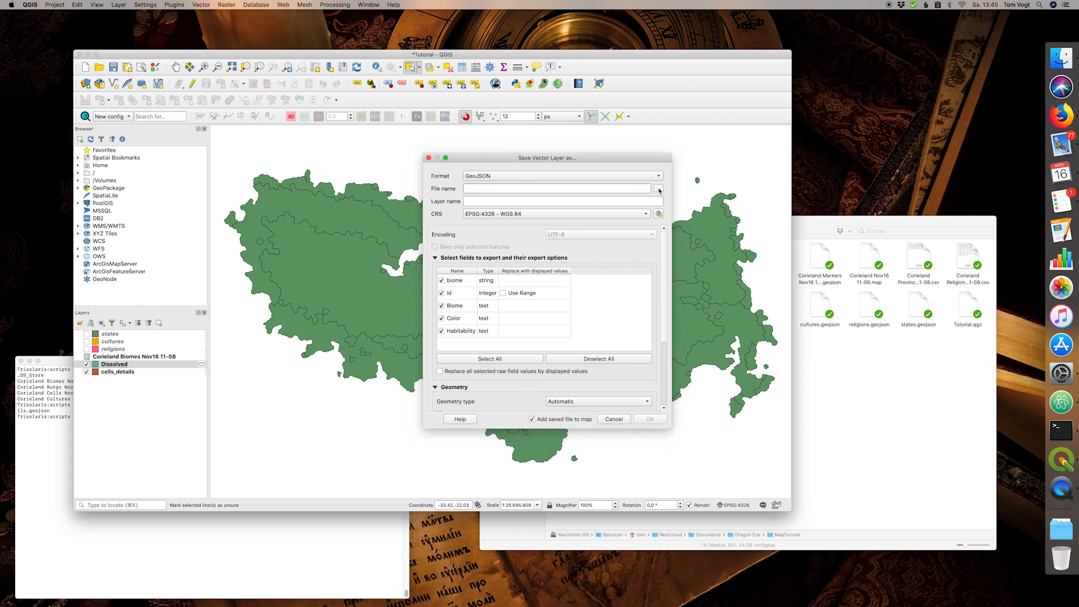
{"action": "type", "text": "biomes"}
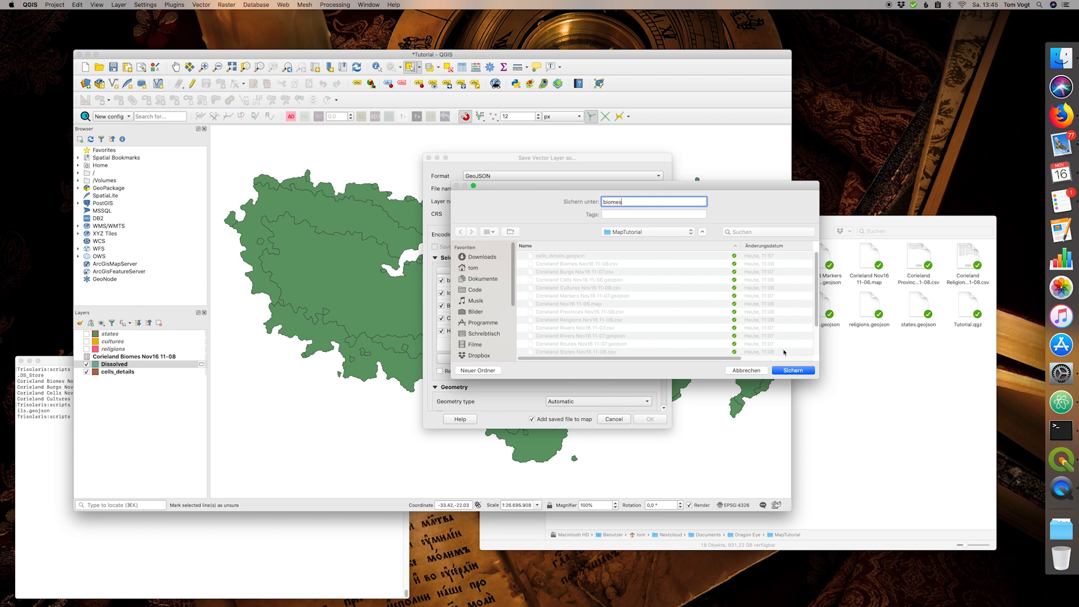
{"action": "left_click", "coordinate": [793, 370]}
{"action": "left_click", "coordinate": [442, 280]}
{"action": "left_click", "coordinate": [651, 419]}
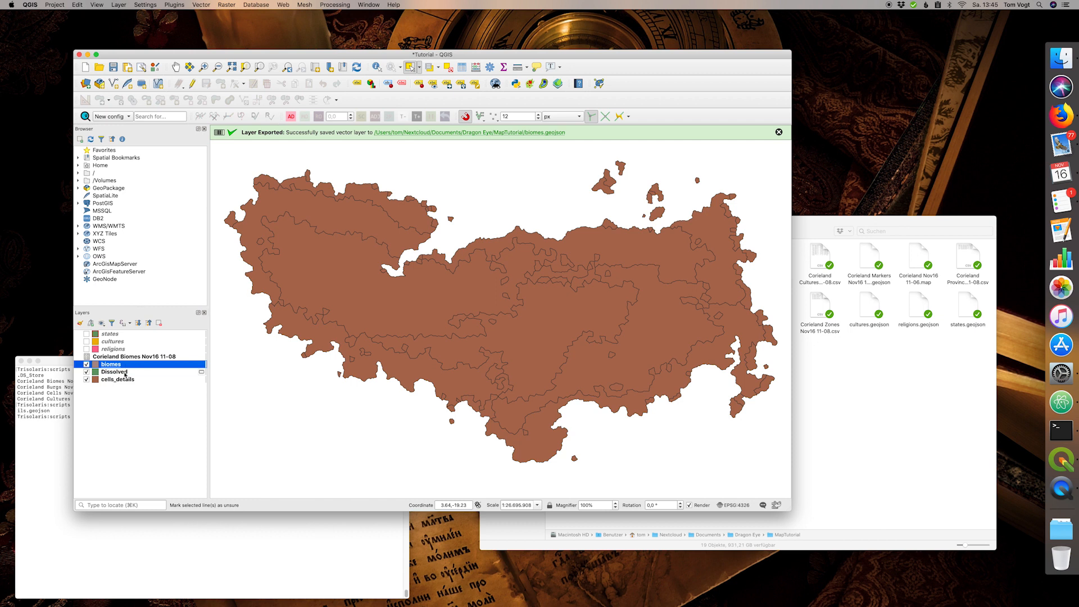
- Remove the Dissolved layer and the Corieland Biomes Nov16 11-08 table from the project
{"action": "left_click", "coordinate": [125, 372]}
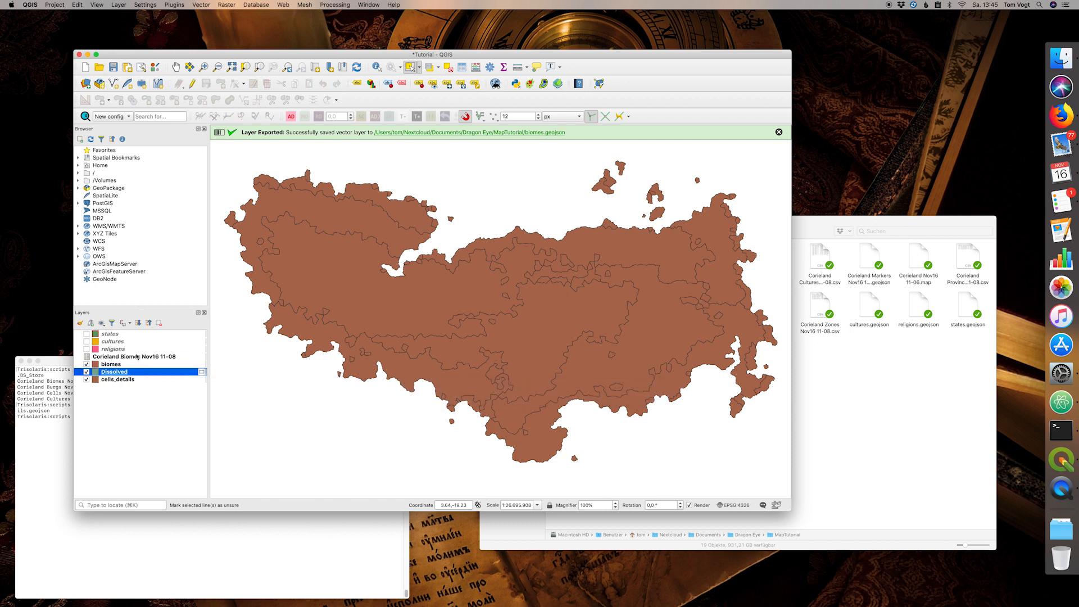
{"action": "left_click", "coordinate": [137, 356], "text": "super"}
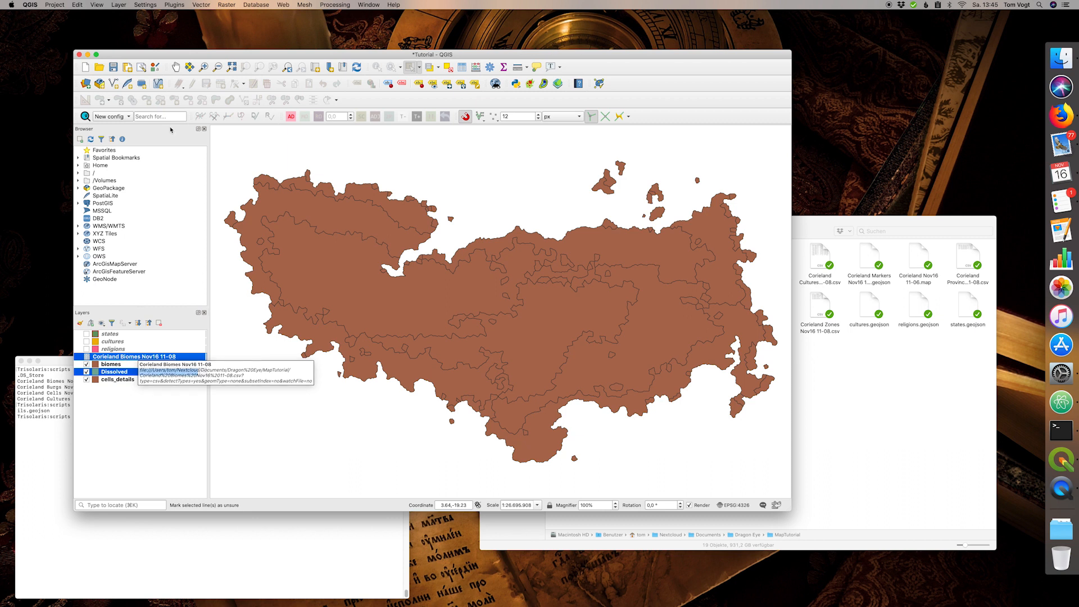
{"action": "left_click", "coordinate": [159, 323]}
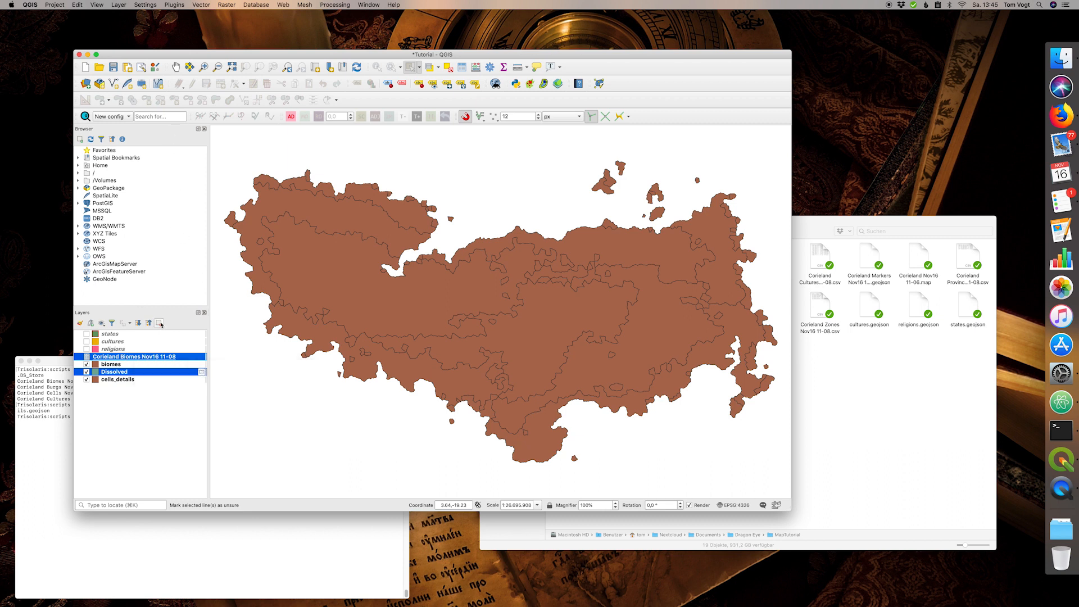
{"action": "left_click", "coordinate": [461, 288]}
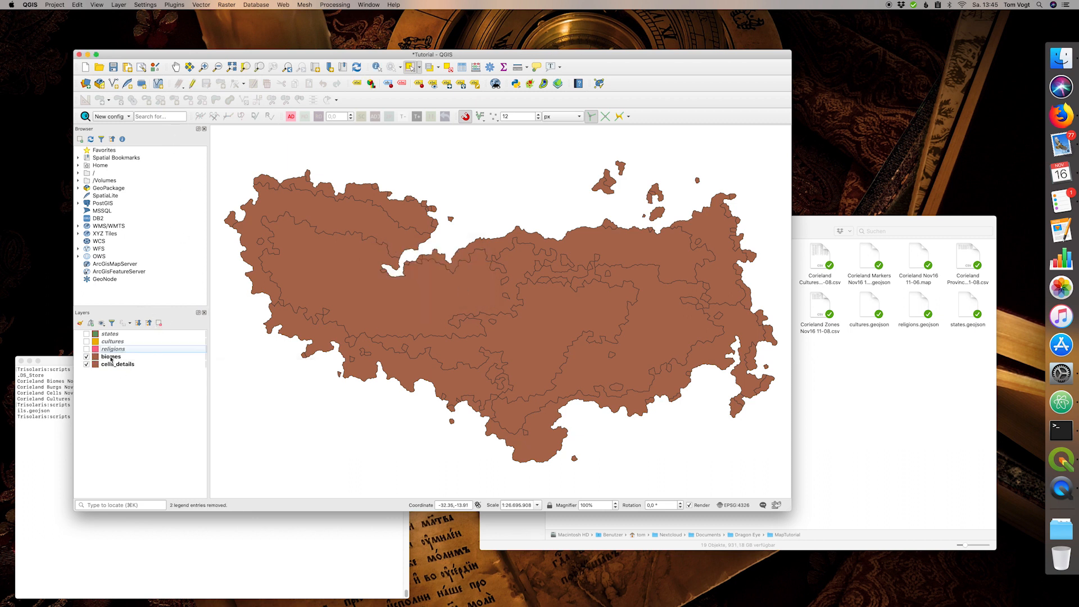
- Override the biomes layer's simple fill colour with values from its Color attribute field
{"action": "double_click", "coordinate": [110, 358]}
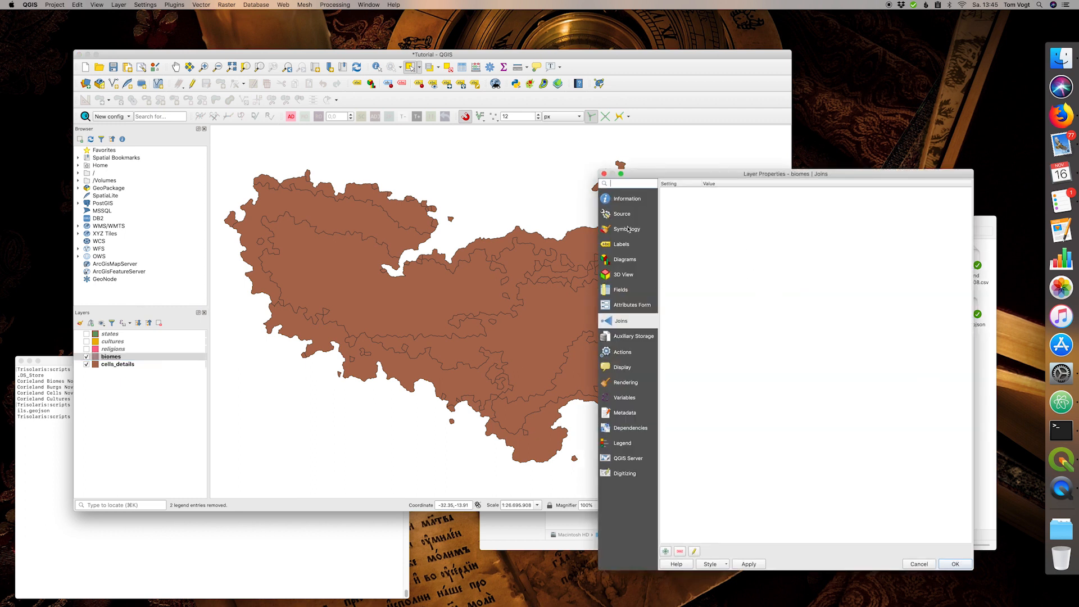
{"action": "left_click", "coordinate": [628, 229]}
{"action": "left_click", "coordinate": [787, 208]}
{"action": "left_click", "coordinate": [957, 275]}
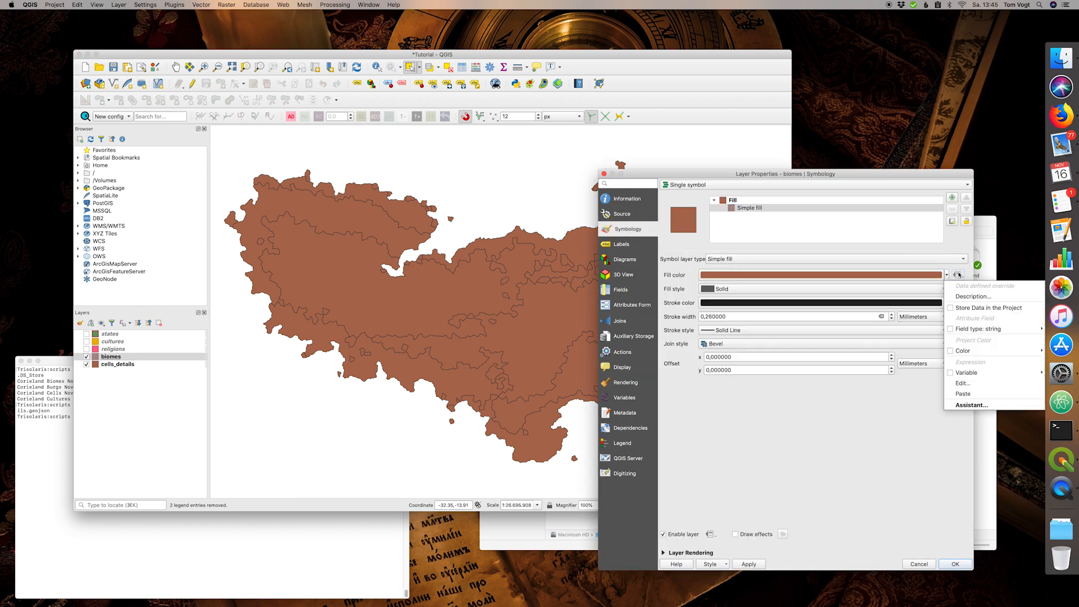
{"action": "mouse_move", "coordinate": [978, 329]}
{"action": "left_click", "coordinate": [904, 339]}
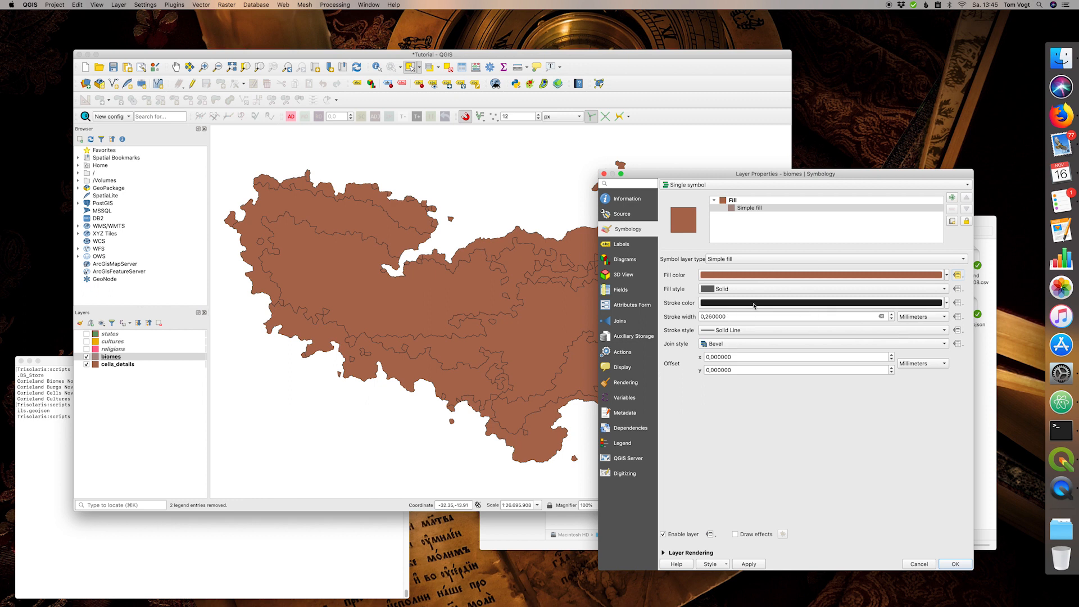
- Set the biomes fill's stroke style to No Pen and accept the layer properties
{"action": "left_click", "coordinate": [744, 331]}
{"action": "left_click", "coordinate": [731, 340]}
{"action": "left_click", "coordinate": [744, 567]}
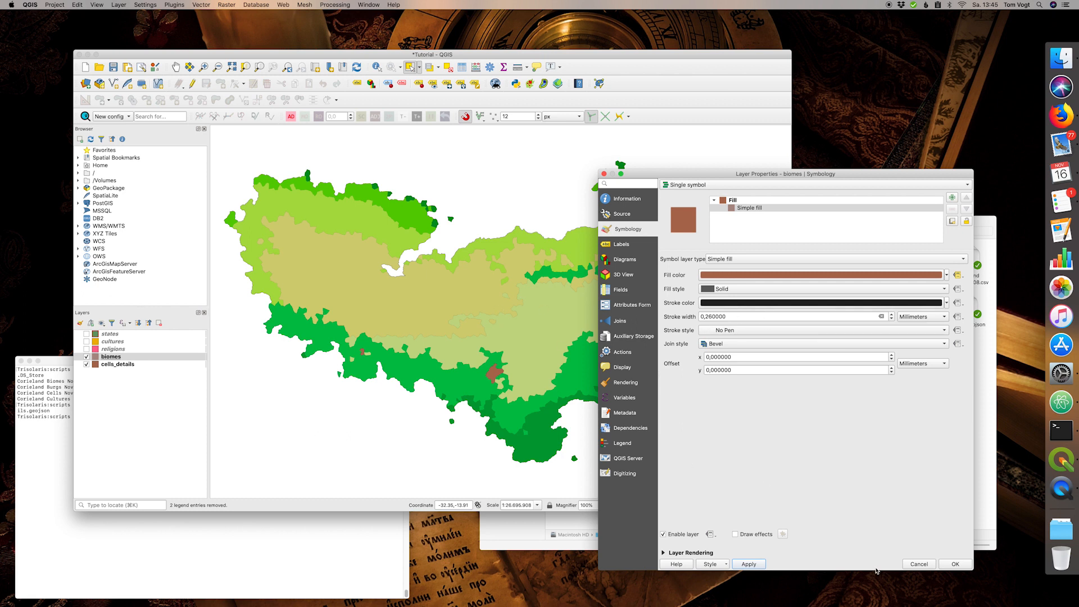
{"action": "left_click", "coordinate": [956, 564]}
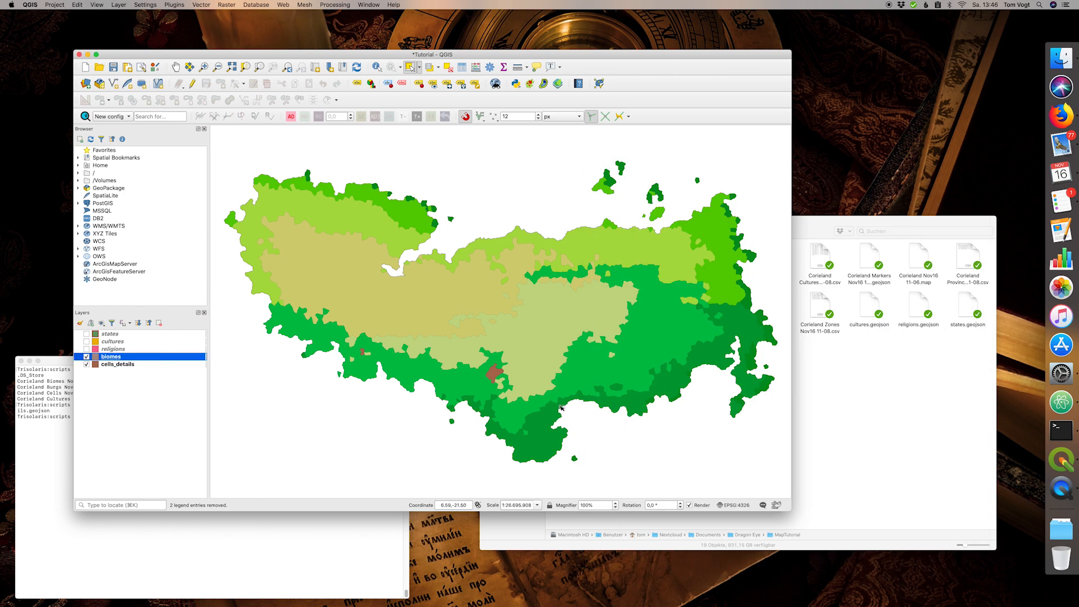
- Hide the cells_details layer, and toggle the states layer on and off over the biomes
{"action": "left_click", "coordinate": [86, 365]}
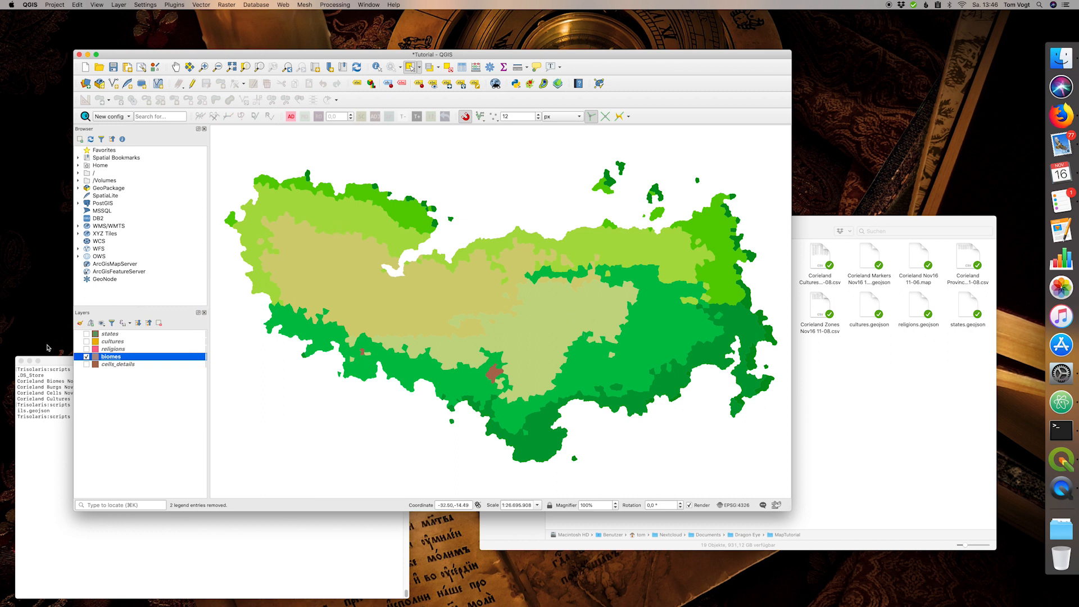
{"action": "left_click", "coordinate": [87, 334]}
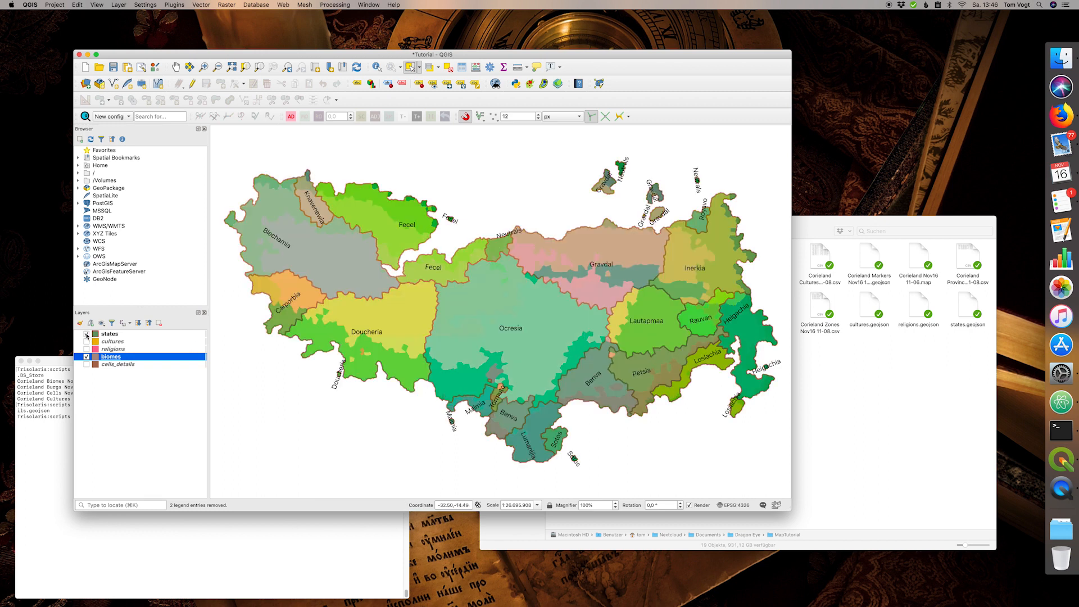
{"action": "left_click", "coordinate": [86, 334]}
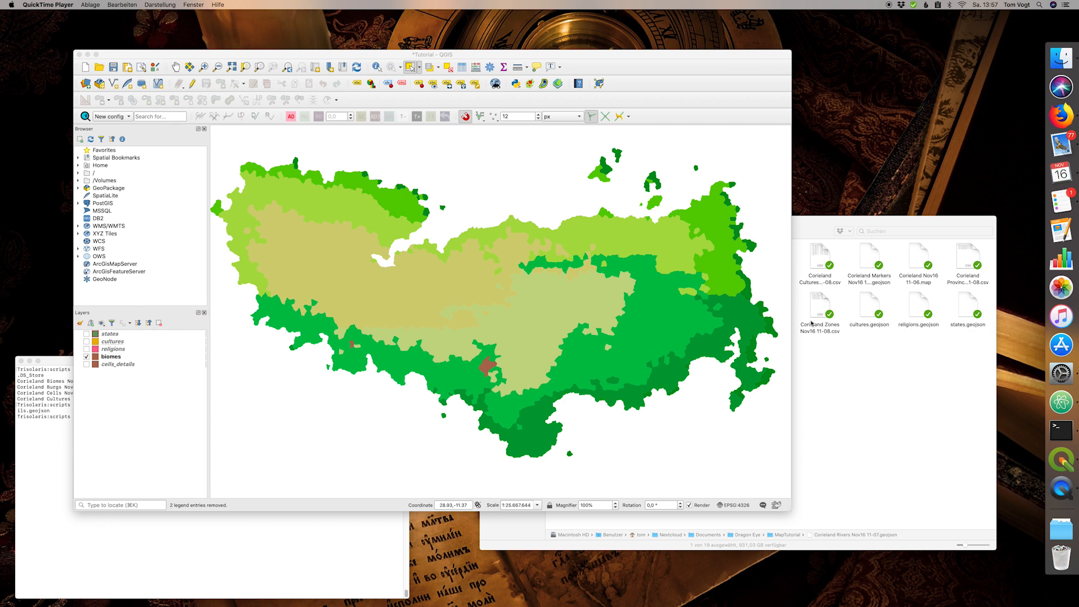
- Open Corieland Rivers Nov16 11-07.geojson from the MapTutorial folder in the Atom editor and replace every '"id": "river' with '"id": "'
{"action": "left_click", "coordinate": [811, 225]}
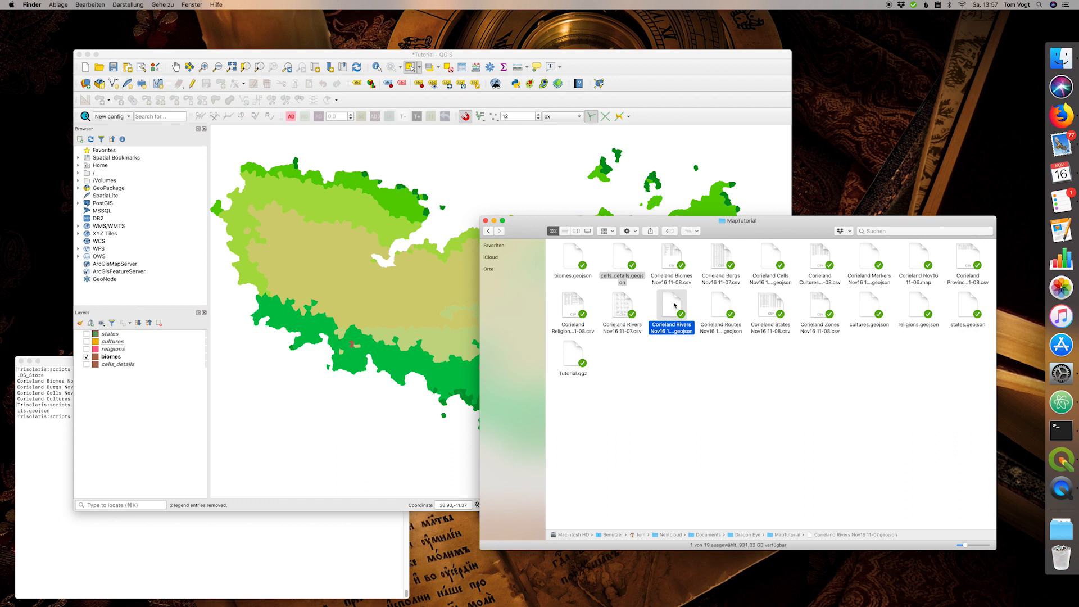
{"action": "left_click_drag", "start_coordinate": [675, 305], "coordinate": [1061, 403]}
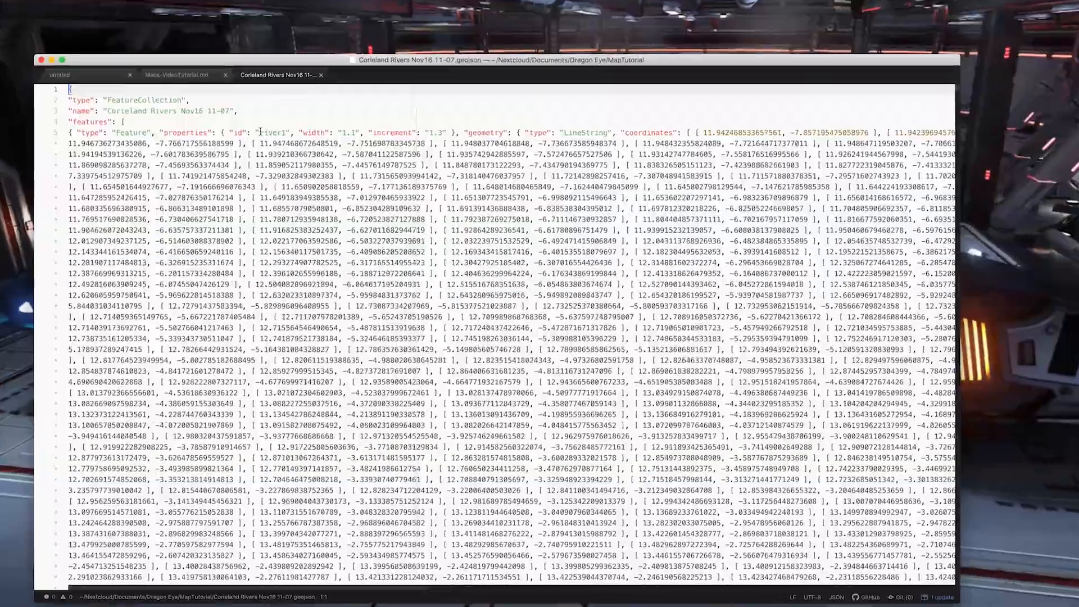
{"action": "left_click_drag", "start_coordinate": [258, 140], "coordinate": [280, 140]}
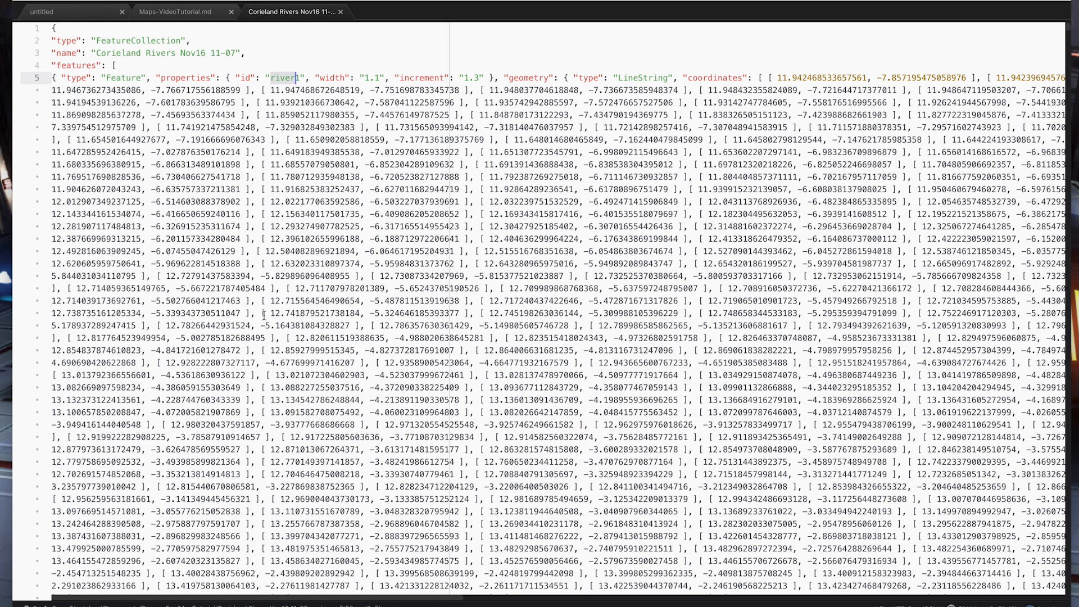
{"action": "key", "text": "ctrl+f"}
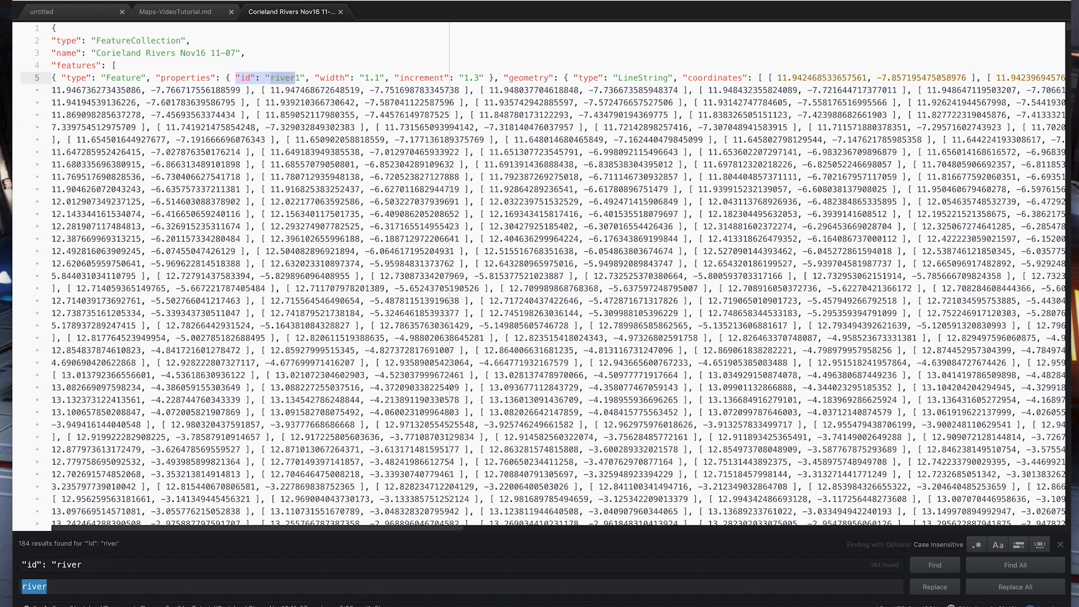
{"action": "type", "text": "\"id\": \""}
{"action": "left_click", "coordinate": [1003, 587]}
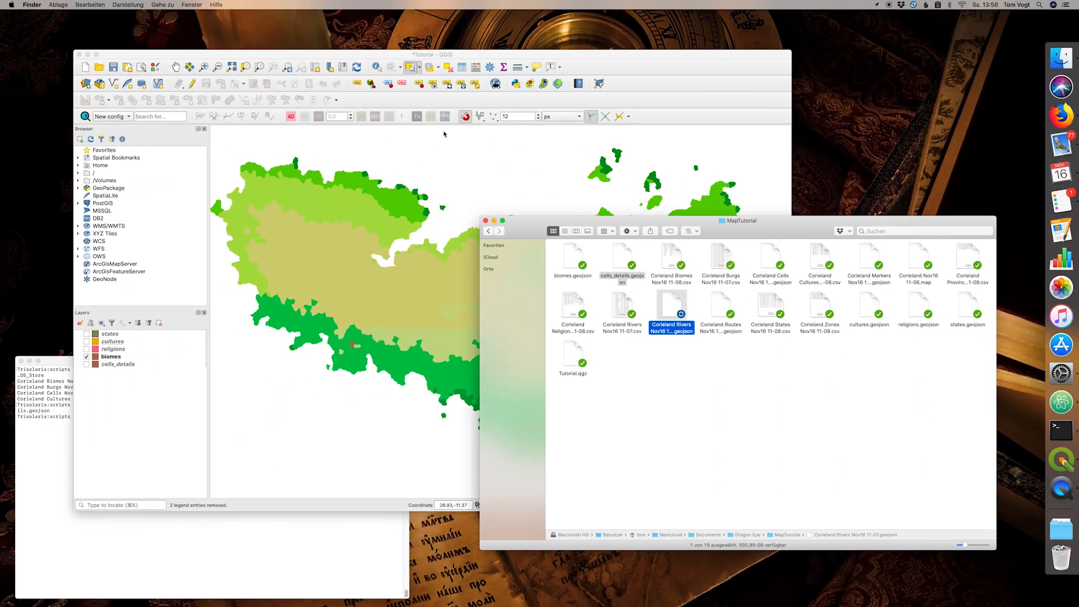
- Switch back to QGIS and add Corieland Rivers Nov16 11-07.geojson as a vector layer
{"action": "left_click", "coordinate": [444, 133]}
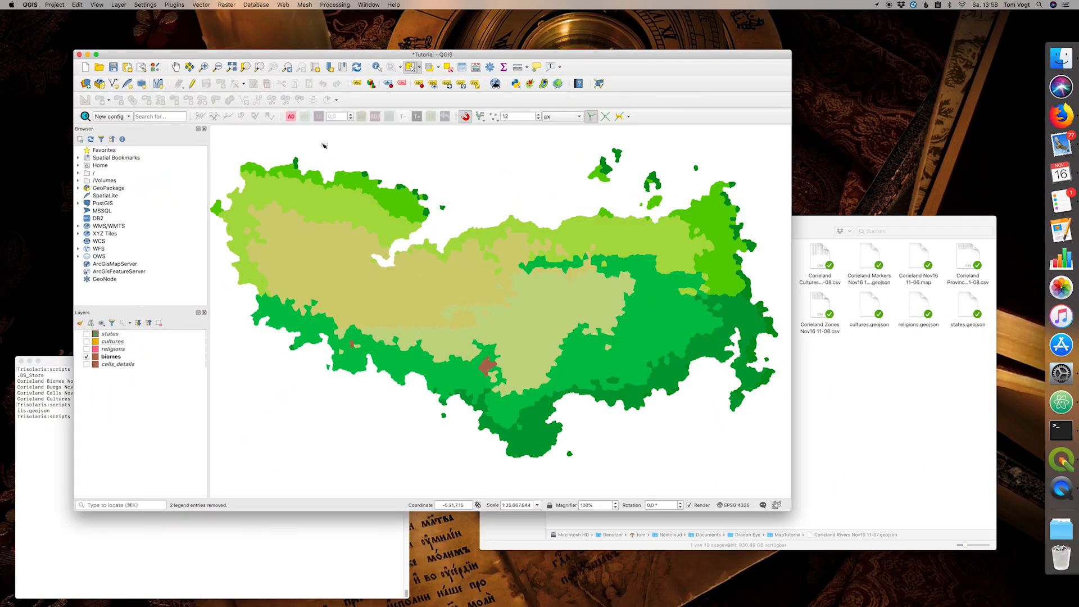
{"action": "left_click", "coordinate": [121, 5]}
{"action": "mouse_move", "coordinate": [130, 26]}
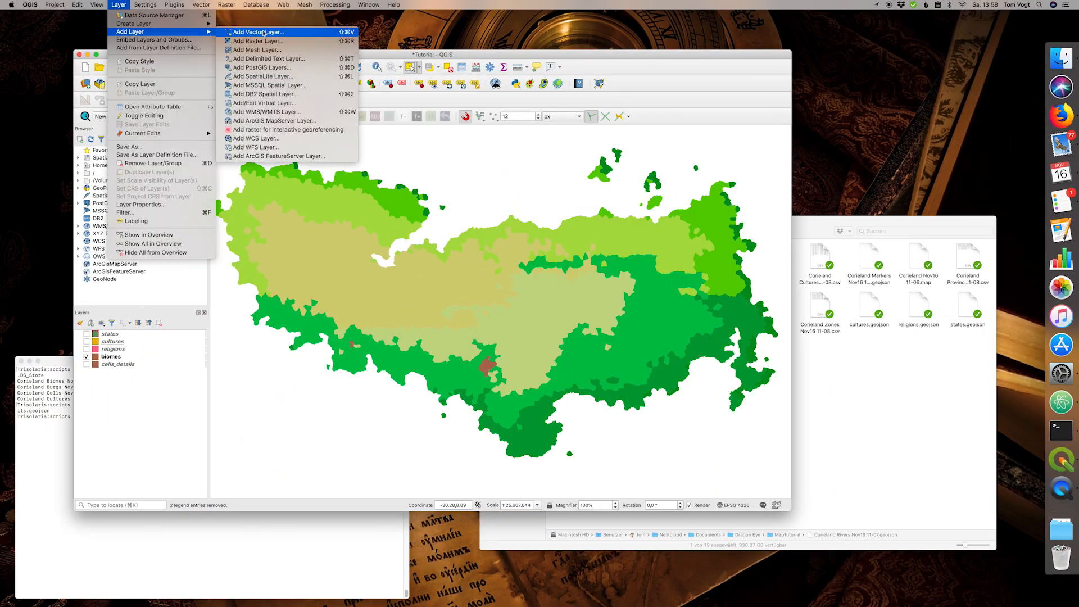
{"action": "left_click", "coordinate": [263, 33]}
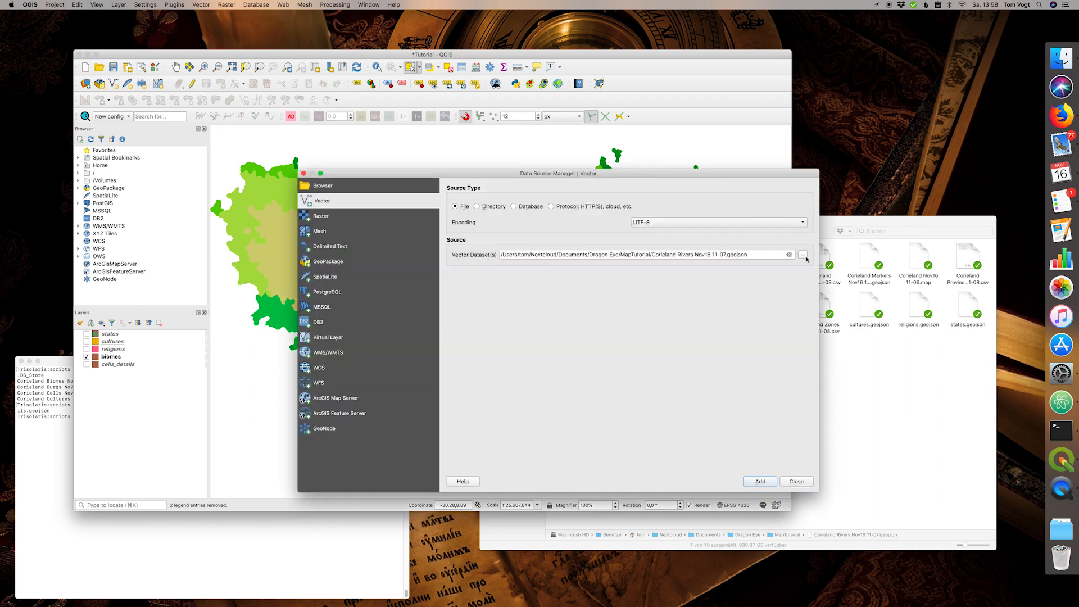
{"action": "left_click", "coordinate": [804, 256]}
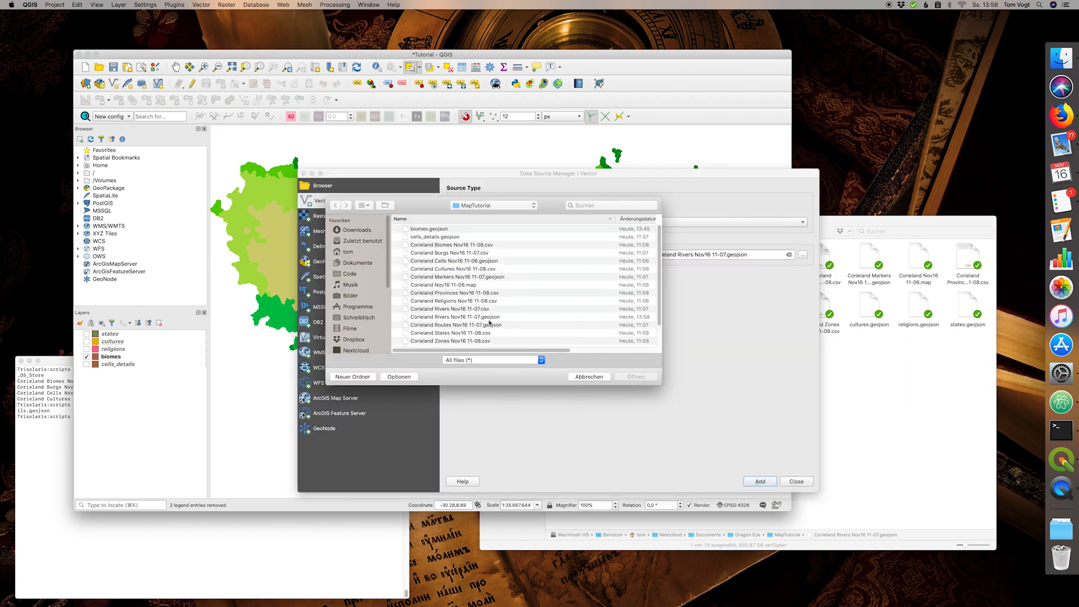
{"action": "left_click", "coordinate": [461, 317]}
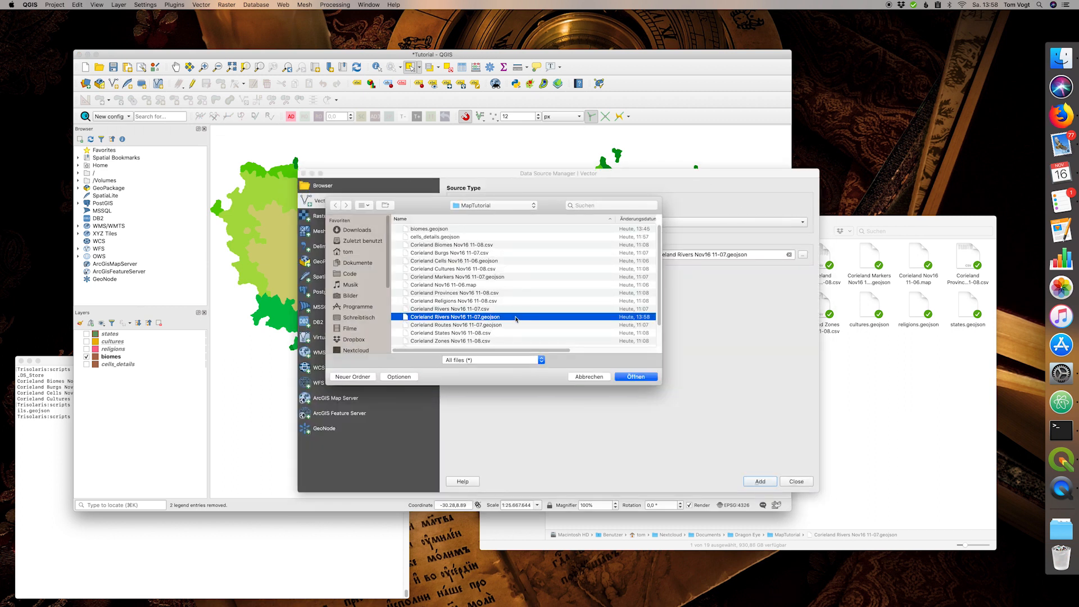
{"action": "left_click", "coordinate": [635, 377]}
{"action": "left_click", "coordinate": [766, 482]}
{"action": "left_click", "coordinate": [795, 483]}
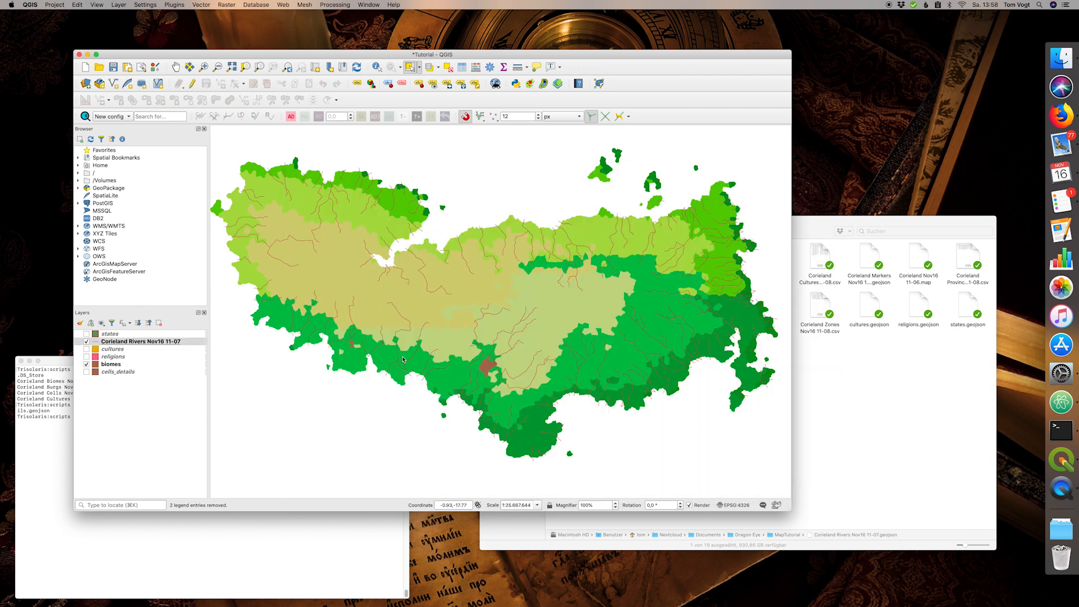
- Style the Corieland Rivers layer with the topo hydrology line symbol and accept the layer properties
{"action": "double_click", "coordinate": [95, 343]}
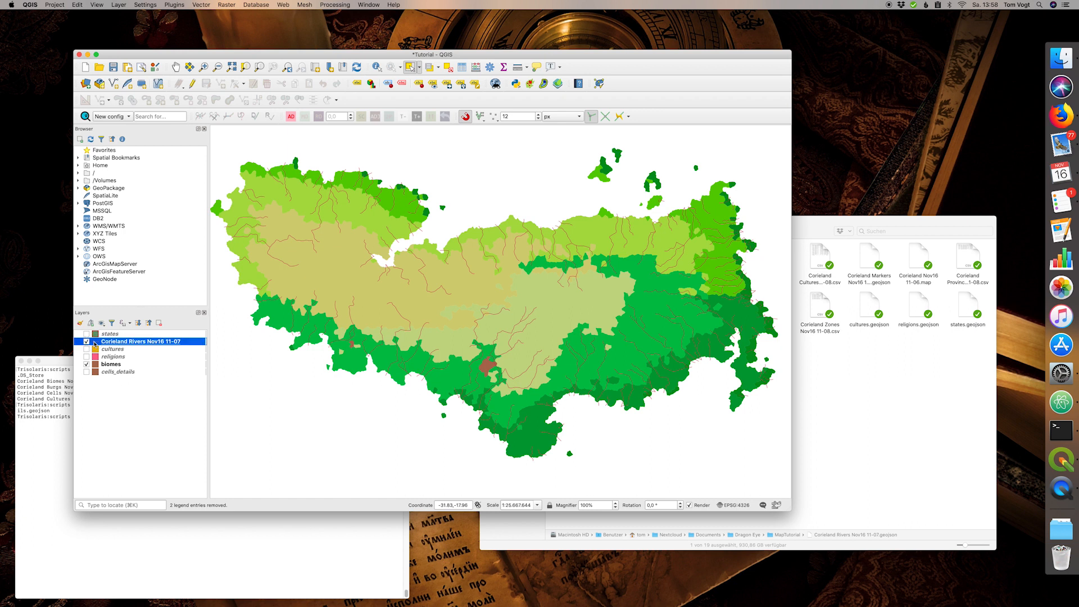
{"action": "left_click", "coordinate": [626, 229]}
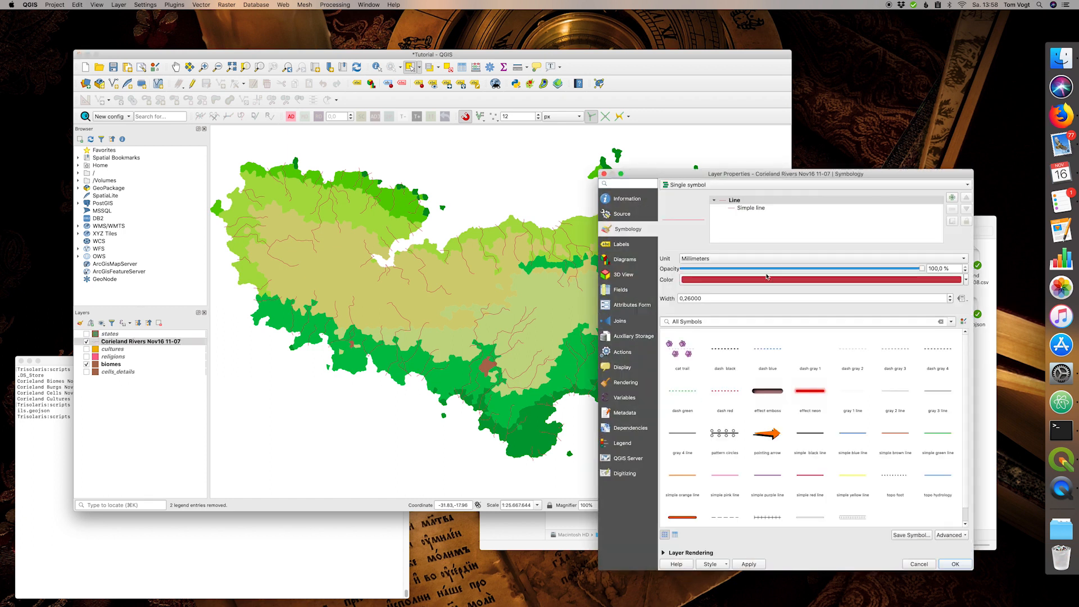
{"action": "scroll", "coordinate": [876, 471], "scroll_direction": "down", "scroll_amount": 1}
{"action": "left_click", "coordinate": [934, 466]}
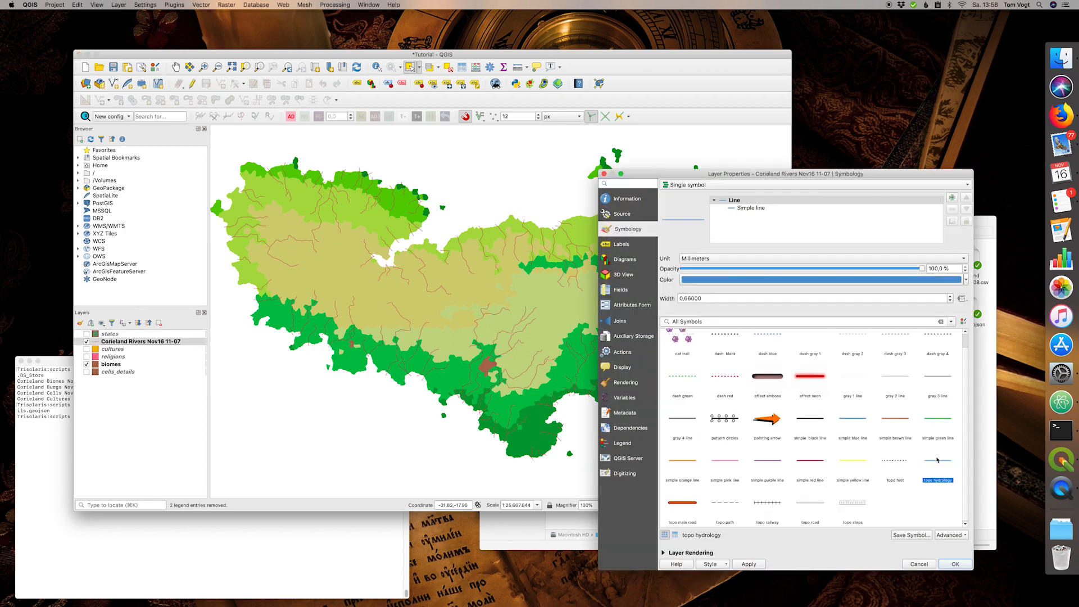
{"action": "left_click", "coordinate": [749, 564]}
{"action": "left_click", "coordinate": [954, 564]}
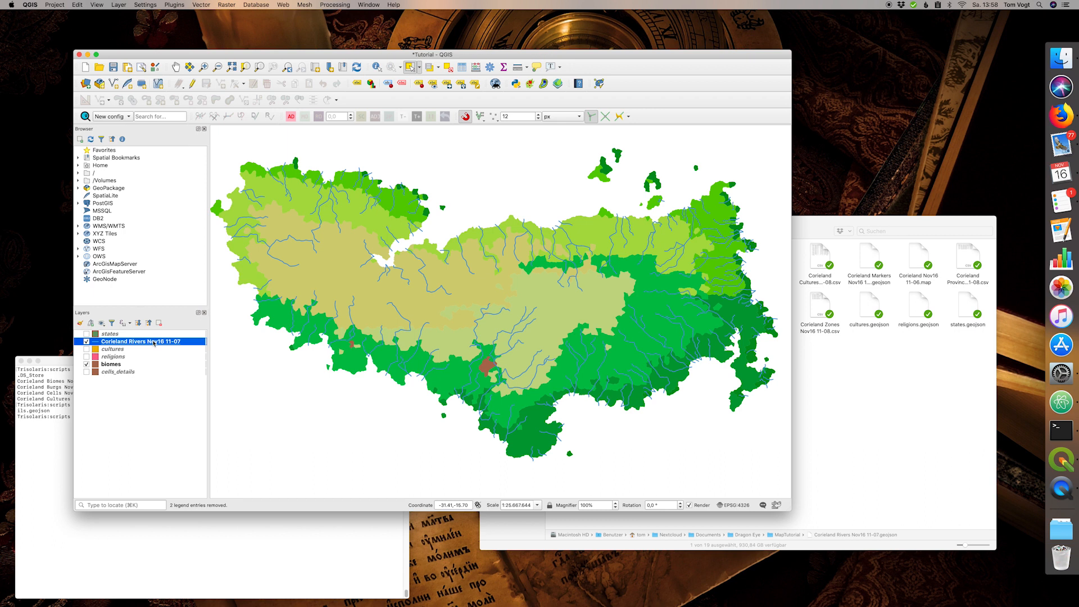
- Add Corieland Rivers Nov16 11-07.csv from the MapTutorial folder as a comma-separated delimited text layer without geometry
{"action": "left_click", "coordinate": [118, 4]}
{"action": "mouse_move", "coordinate": [135, 31]}
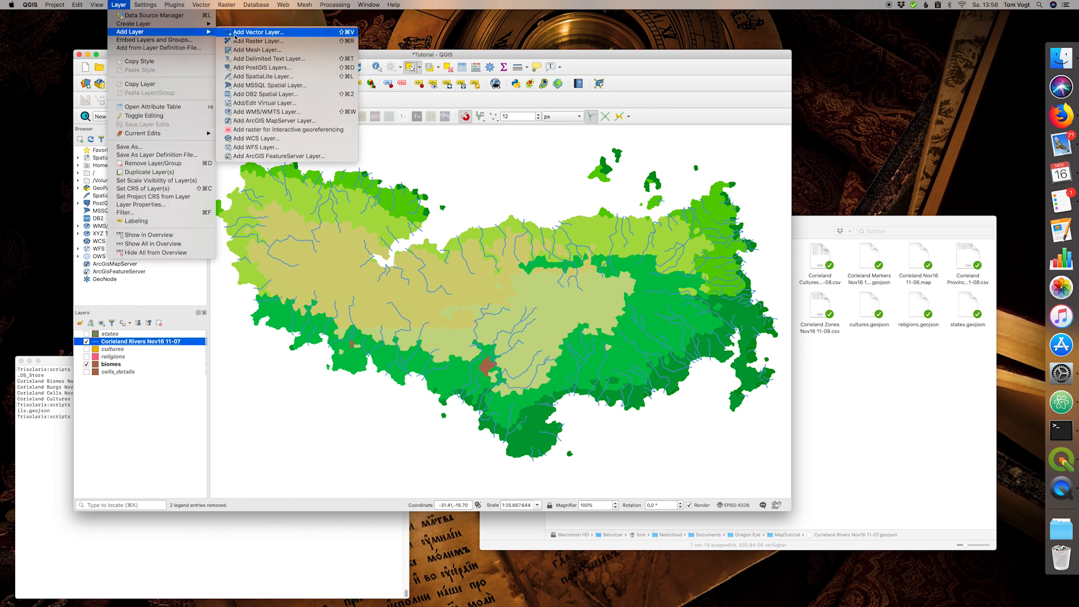
{"action": "left_click", "coordinate": [260, 59]}
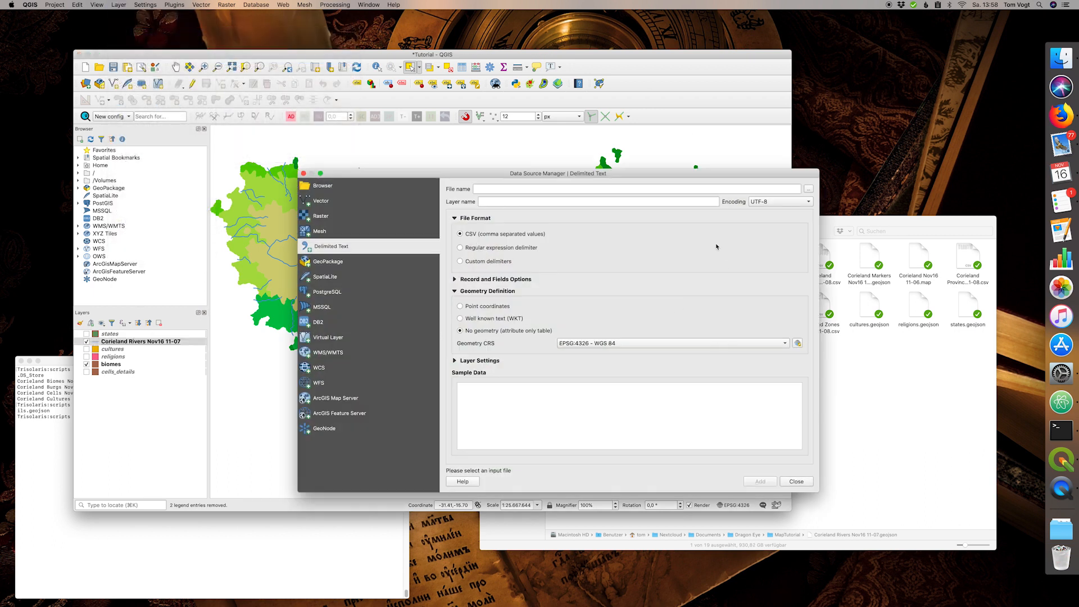
{"action": "left_click", "coordinate": [808, 189]}
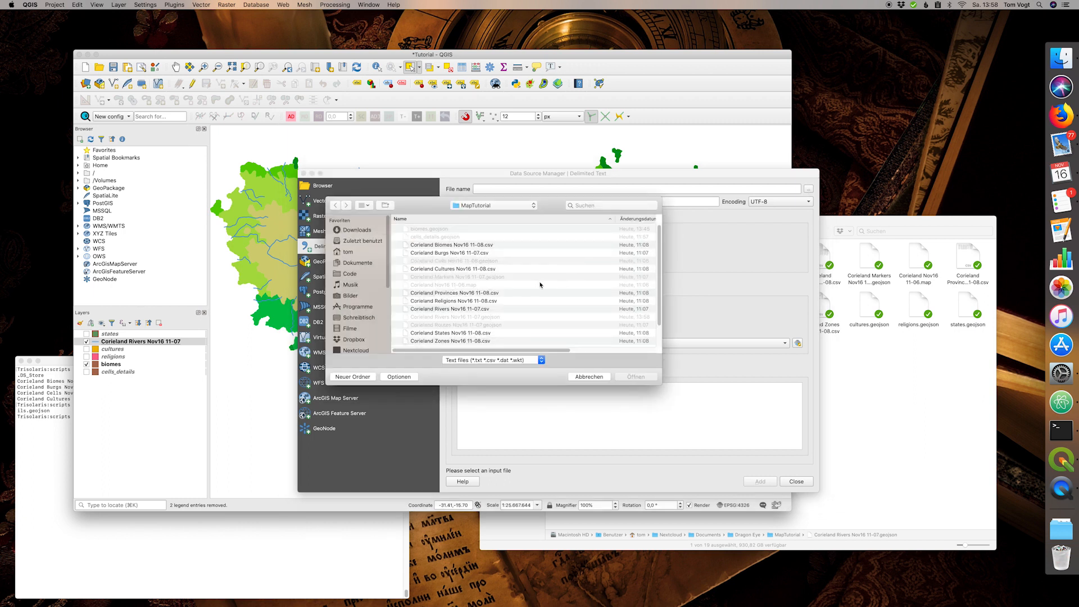
{"action": "left_click", "coordinate": [479, 309]}
{"action": "left_click", "coordinate": [644, 378]}
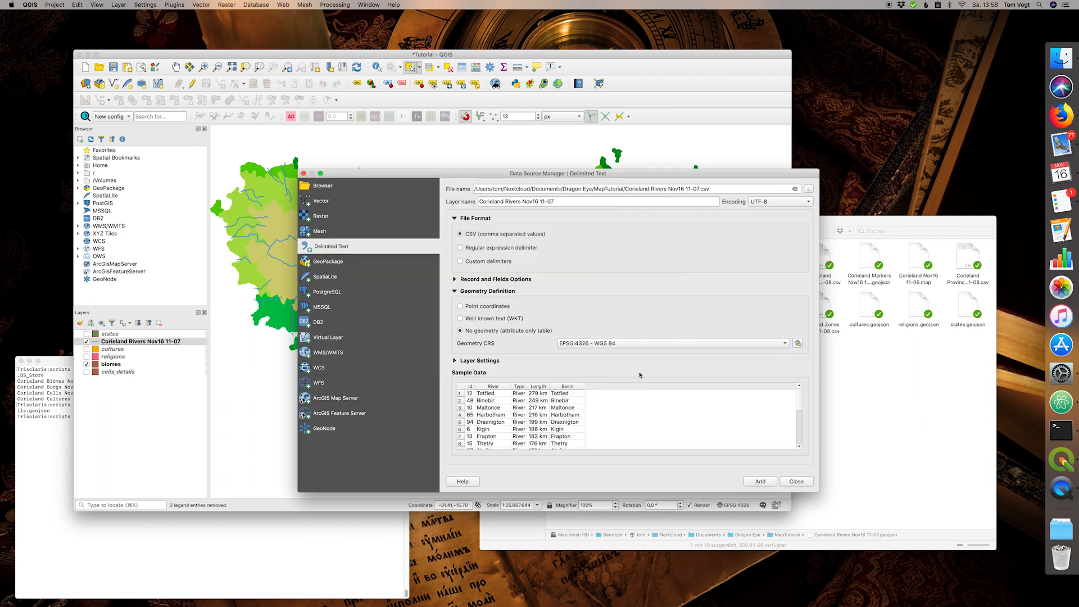
{"action": "scroll", "coordinate": [515, 398], "scroll_direction": "down", "scroll_amount": 4}
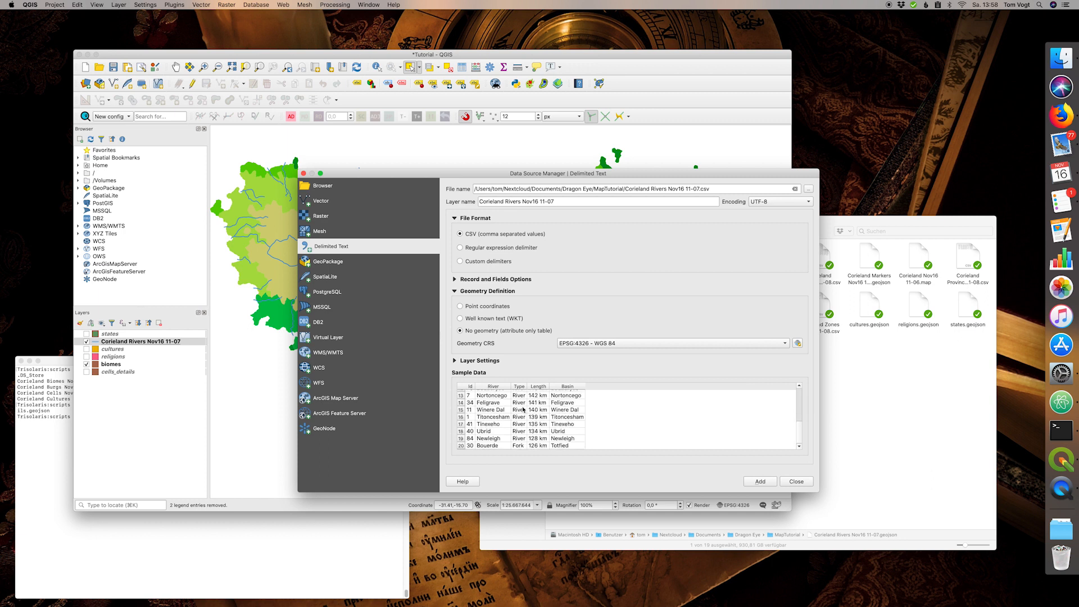
{"action": "scroll", "coordinate": [521, 404], "scroll_direction": "up", "scroll_amount": 3}
{"action": "scroll", "coordinate": [520, 404], "scroll_direction": "down", "scroll_amount": 3}
{"action": "scroll", "coordinate": [526, 435], "scroll_direction": "up", "scroll_amount": 4}
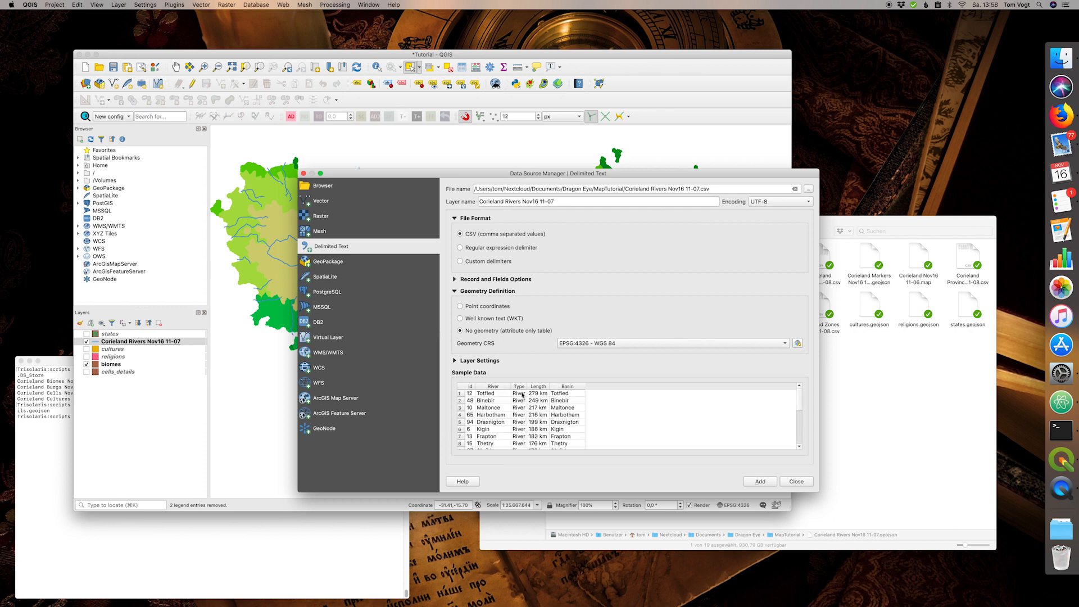
{"action": "left_click", "coordinate": [760, 481]}
{"action": "left_click", "coordinate": [797, 481]}
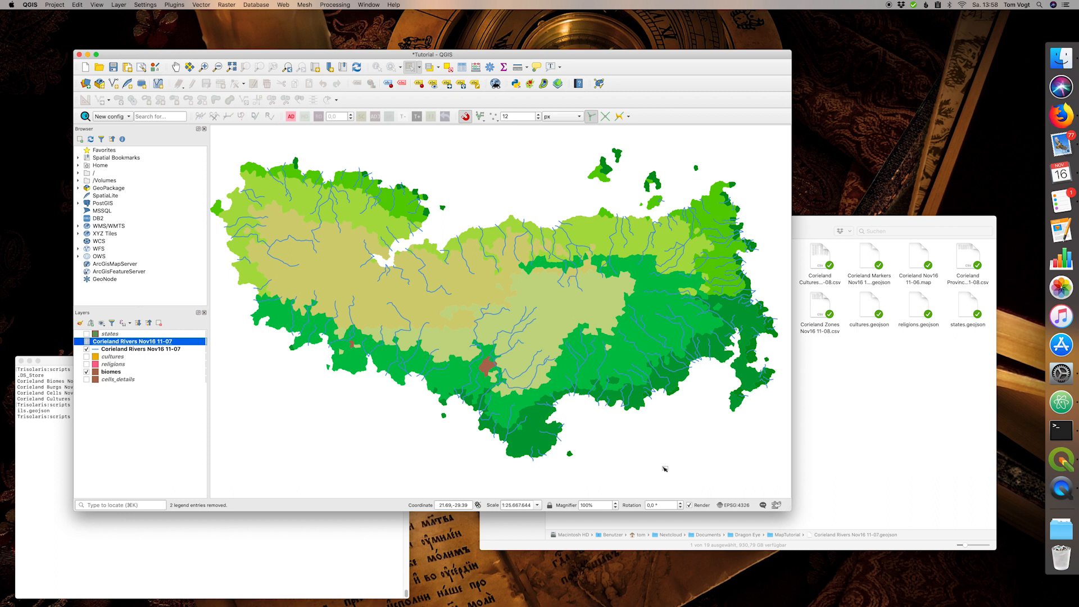
- Set up a vector join on the Corieland Rivers line layer with the rivers CSV table, matching join field Id to target field id
{"action": "double_click", "coordinate": [165, 350]}
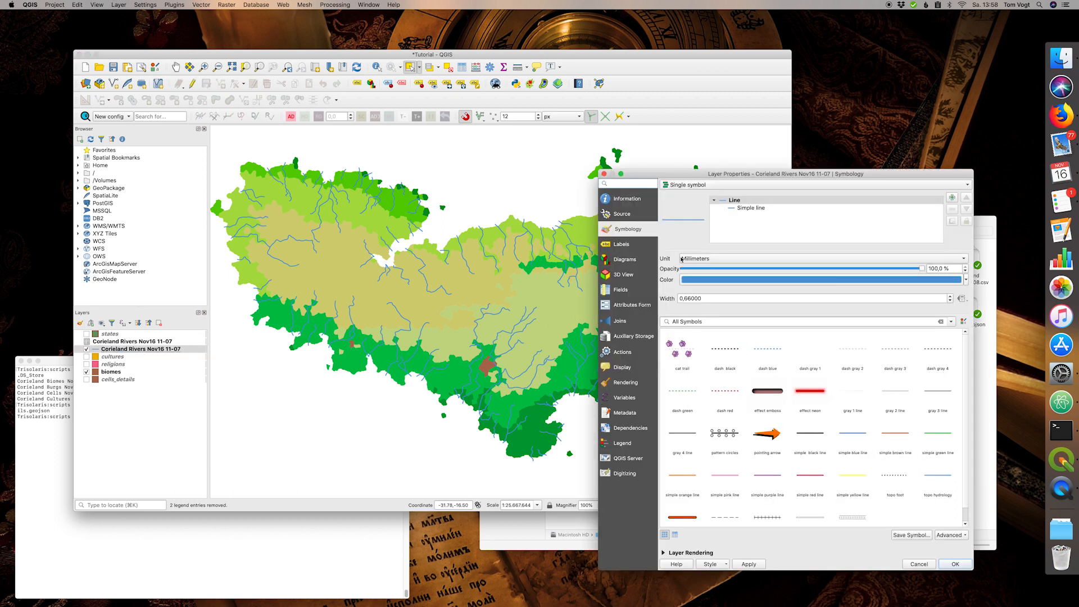
{"action": "left_click", "coordinate": [621, 320]}
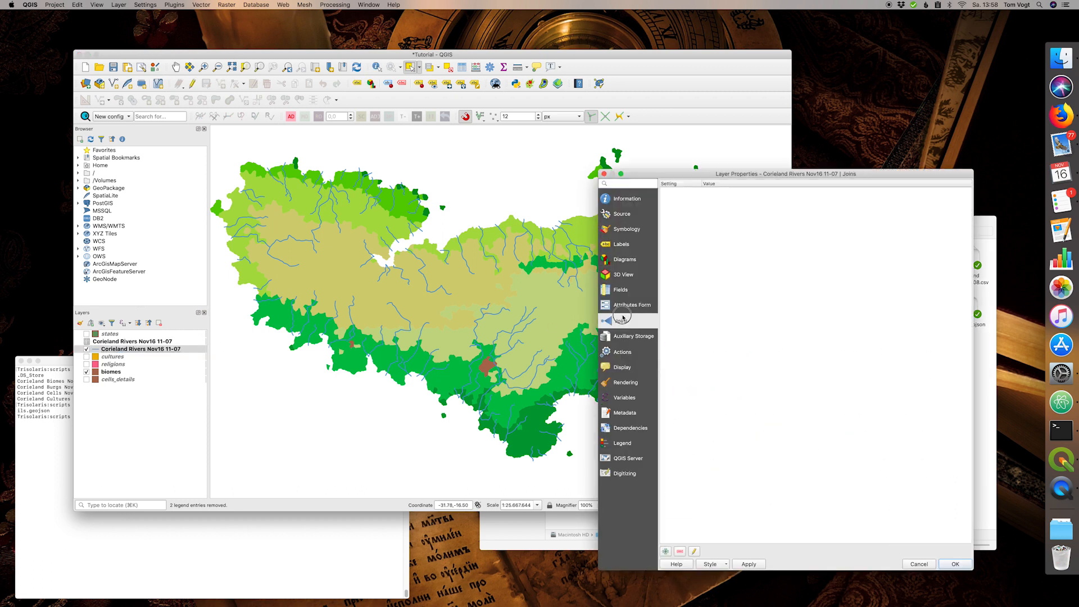
{"action": "left_click", "coordinate": [666, 551]}
{"action": "left_click", "coordinate": [555, 204]}
{"action": "left_click", "coordinate": [555, 222]}
{"action": "left_click", "coordinate": [554, 216]}
{"action": "left_click", "coordinate": [554, 216]}
{"action": "left_click", "coordinate": [569, 229]}
{"action": "left_click", "coordinate": [551, 236]}
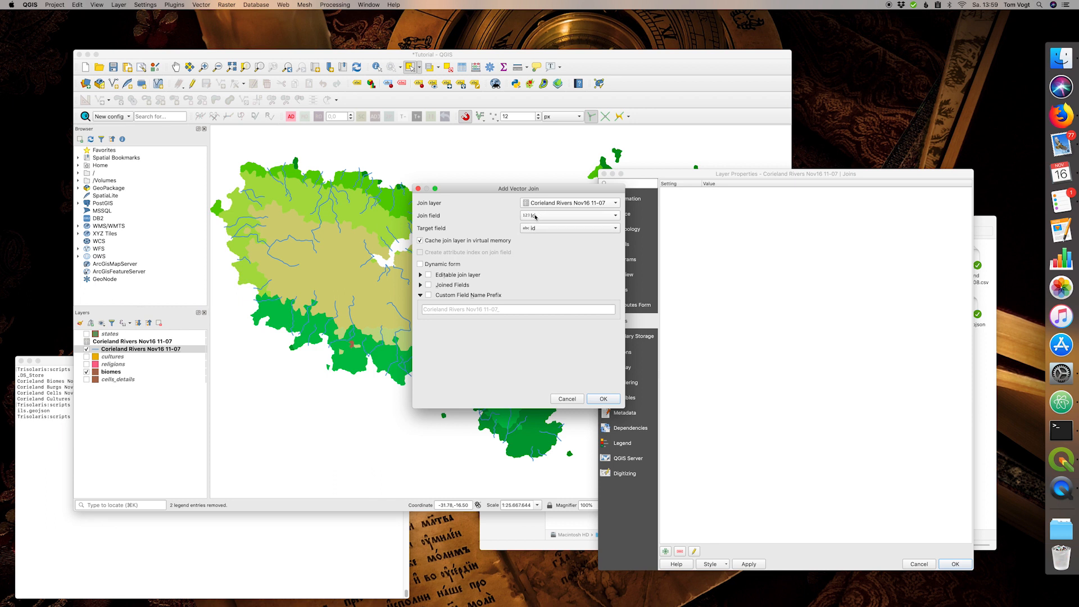
- Give the join an empty custom field name prefix, accept it, and check the joined fields in the rivers attribute table
{"action": "left_click", "coordinate": [441, 295]}
{"action": "left_click_drag", "start_coordinate": [524, 310], "coordinate": [407, 311]}
{"action": "key", "text": "BackSpace"}
{"action": "left_click", "coordinate": [601, 399]}
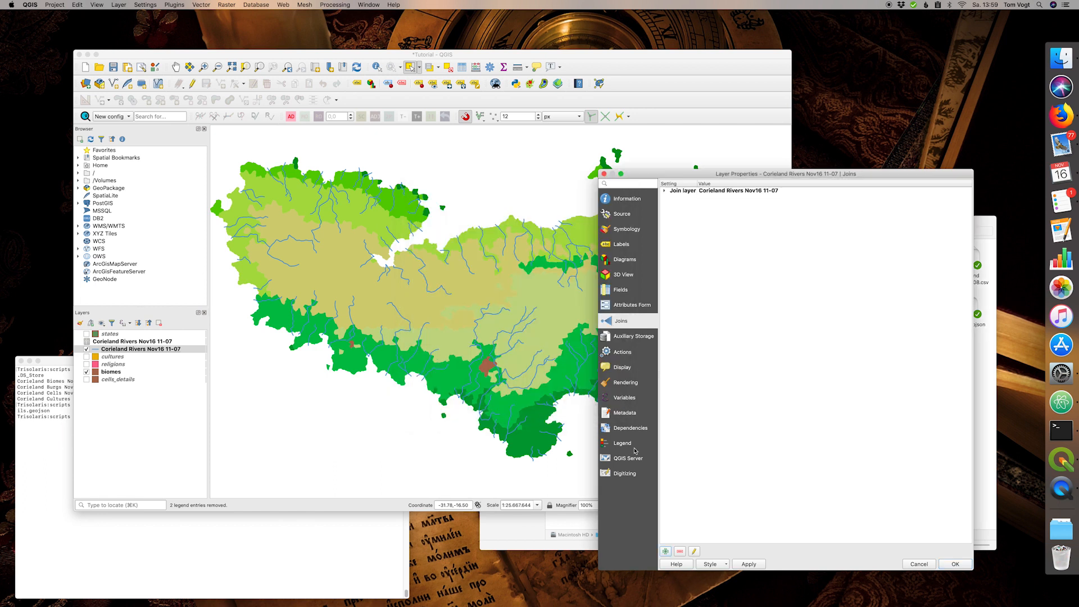
{"action": "left_click", "coordinate": [741, 564]}
{"action": "left_click", "coordinate": [955, 564]}
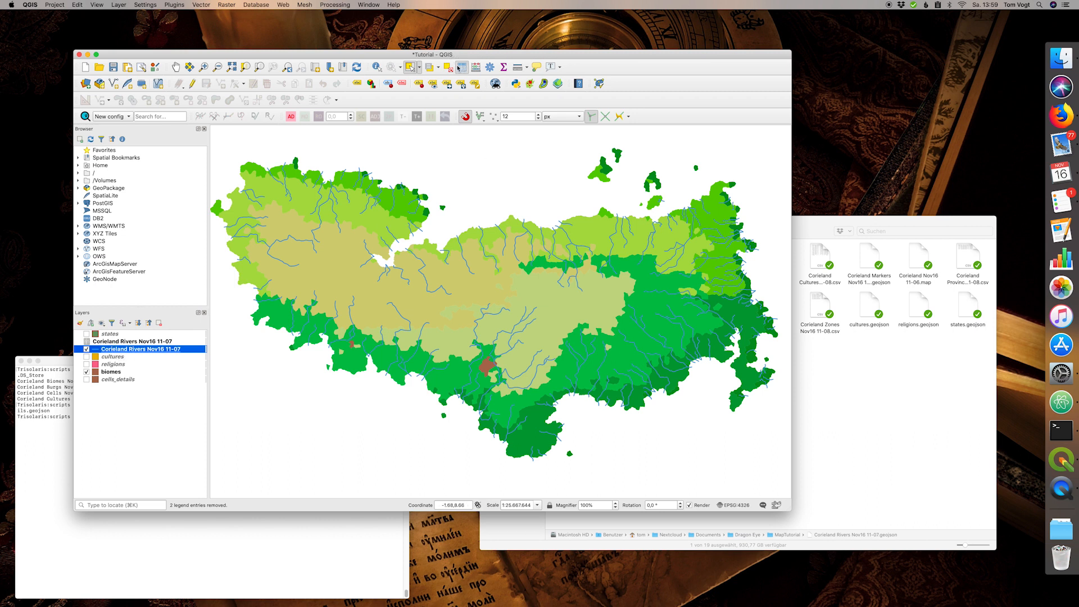
{"action": "left_click", "coordinate": [461, 67]}
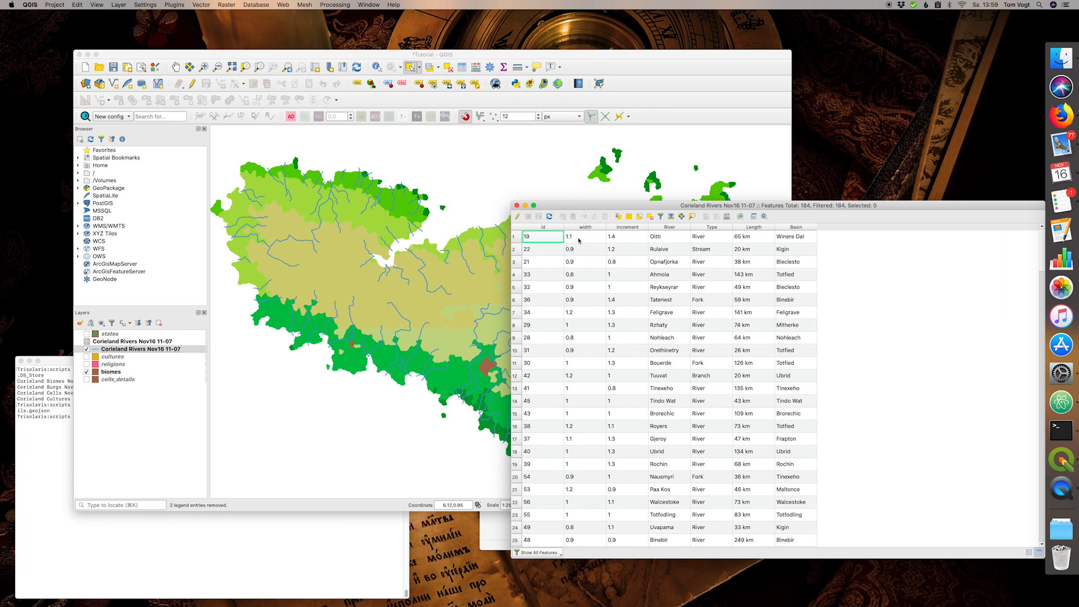
{"action": "left_click", "coordinate": [517, 205]}
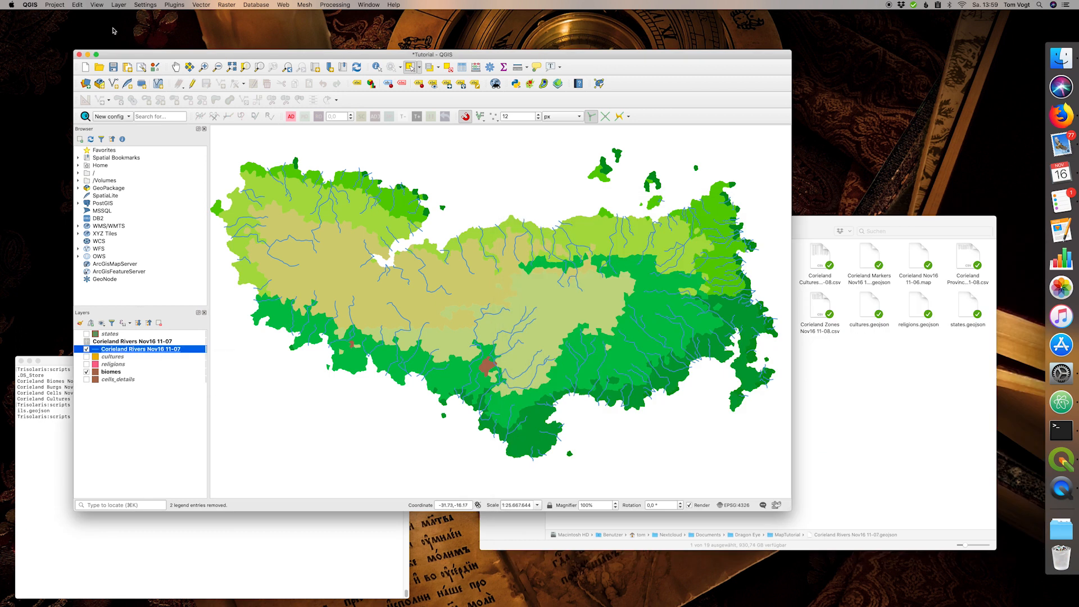
- Export the joined rivers layer with all fields as GeoJSON to rivers.geojson in the MapTutorial folder and add it to the map
{"action": "left_click", "coordinate": [118, 5]}
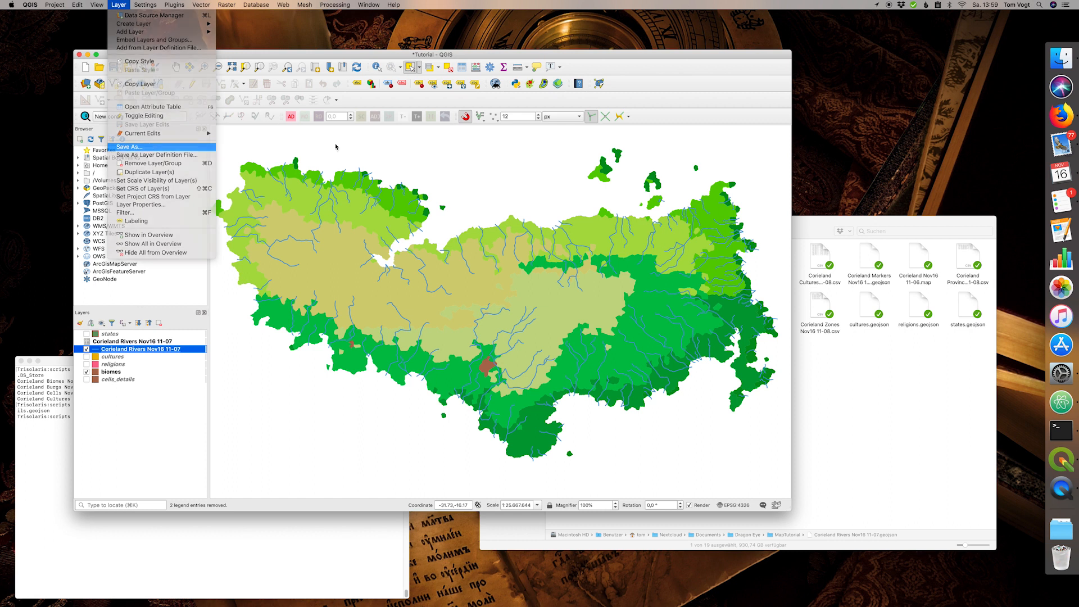
{"action": "left_click", "coordinate": [129, 147]}
{"action": "left_click", "coordinate": [659, 188]}
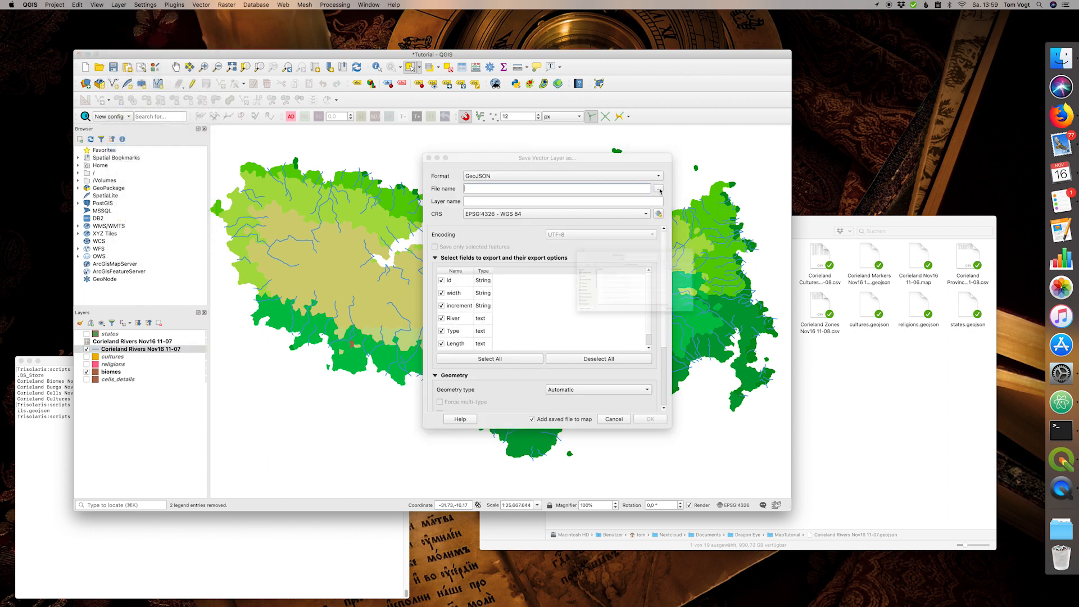
{"action": "type", "text": "river"}
{"action": "left_click", "coordinate": [789, 371]}
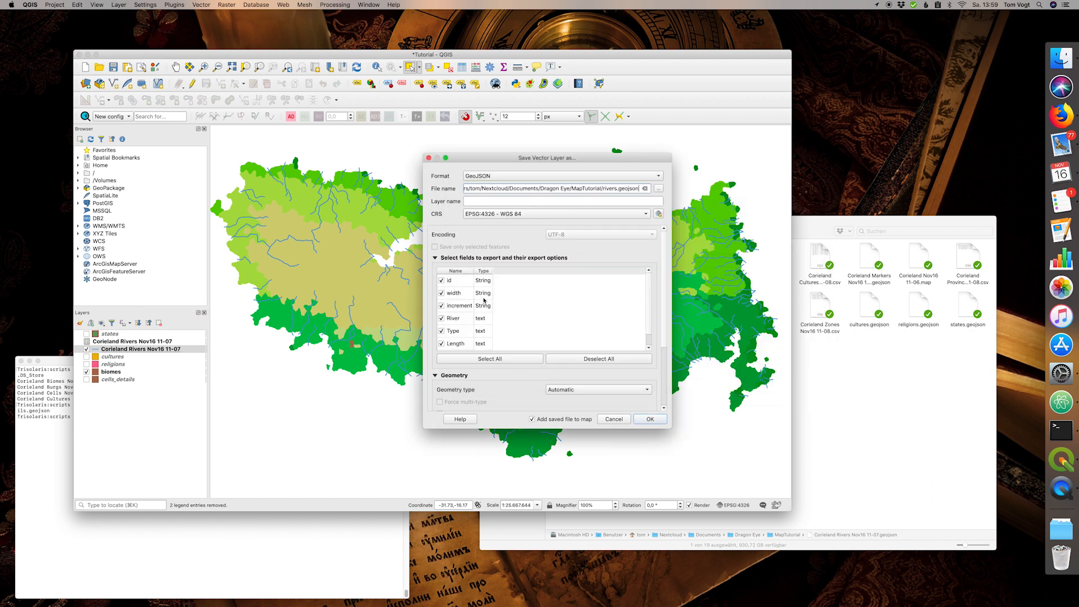
{"action": "scroll", "coordinate": [481, 297], "scroll_direction": "down", "scroll_amount": 5}
{"action": "scroll", "coordinate": [480, 262], "scroll_direction": "up", "scroll_amount": 5}
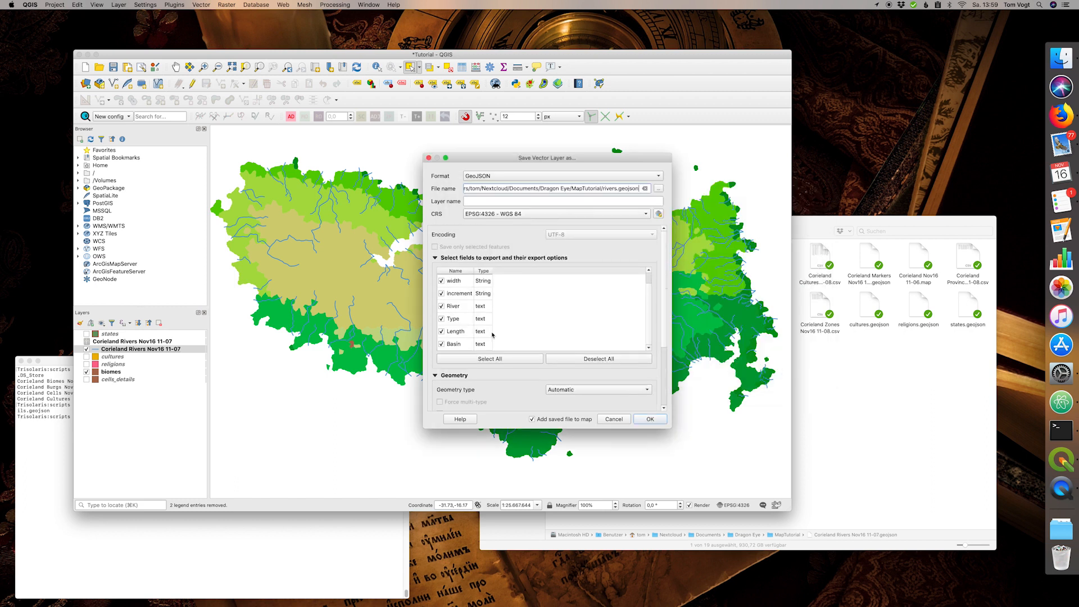
{"action": "left_click", "coordinate": [650, 421]}
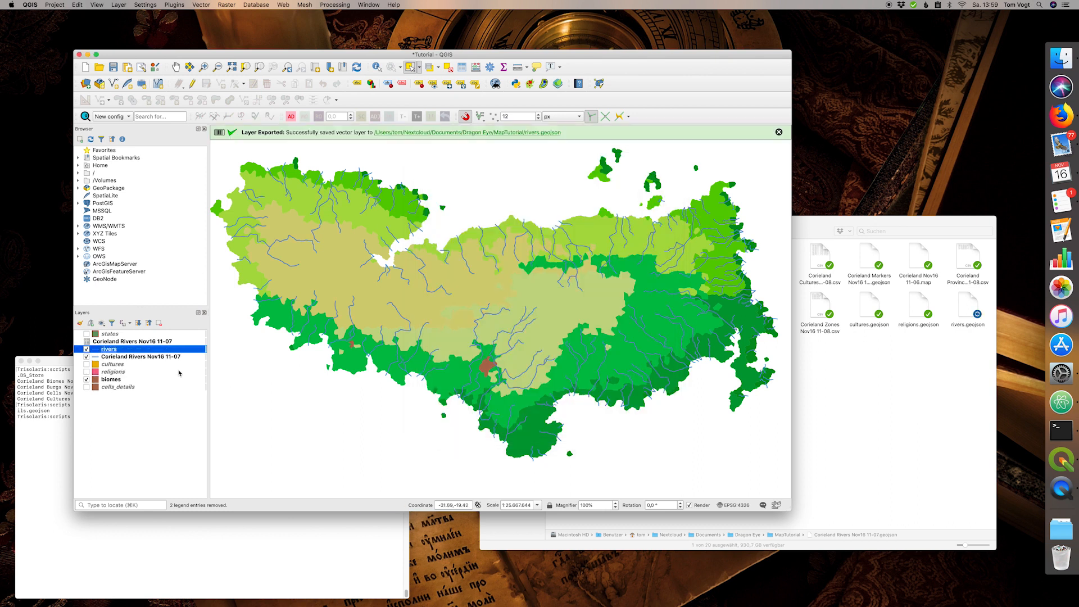
- Remove the original Corieland Rivers Nov16 11-07 line layer and its CSV table from the project
{"action": "left_click", "coordinate": [167, 357]}
{"action": "left_click", "coordinate": [155, 341], "text": "super"}
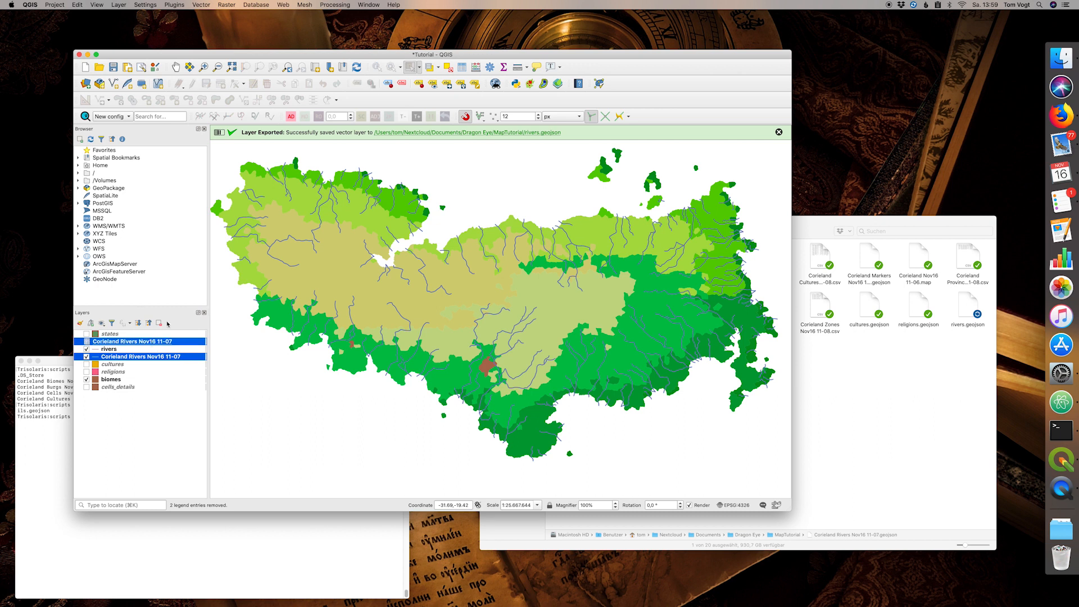
{"action": "left_click", "coordinate": [159, 323]}
{"action": "left_click", "coordinate": [458, 288]}
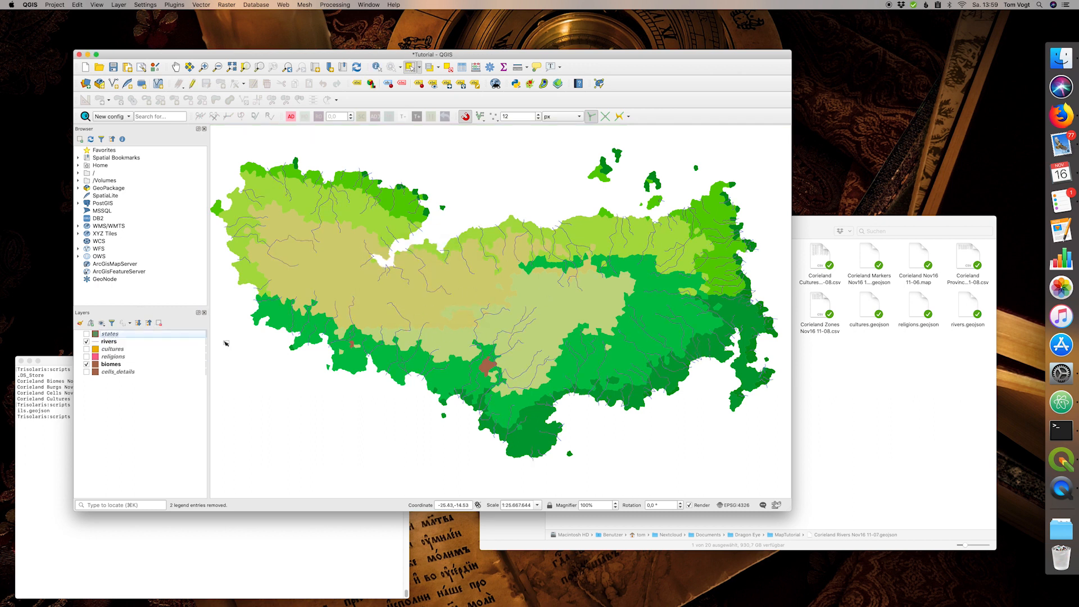
- Style the new rivers layer with the topo hydrology line symbol and accept the layer properties
{"action": "double_click", "coordinate": [95, 343]}
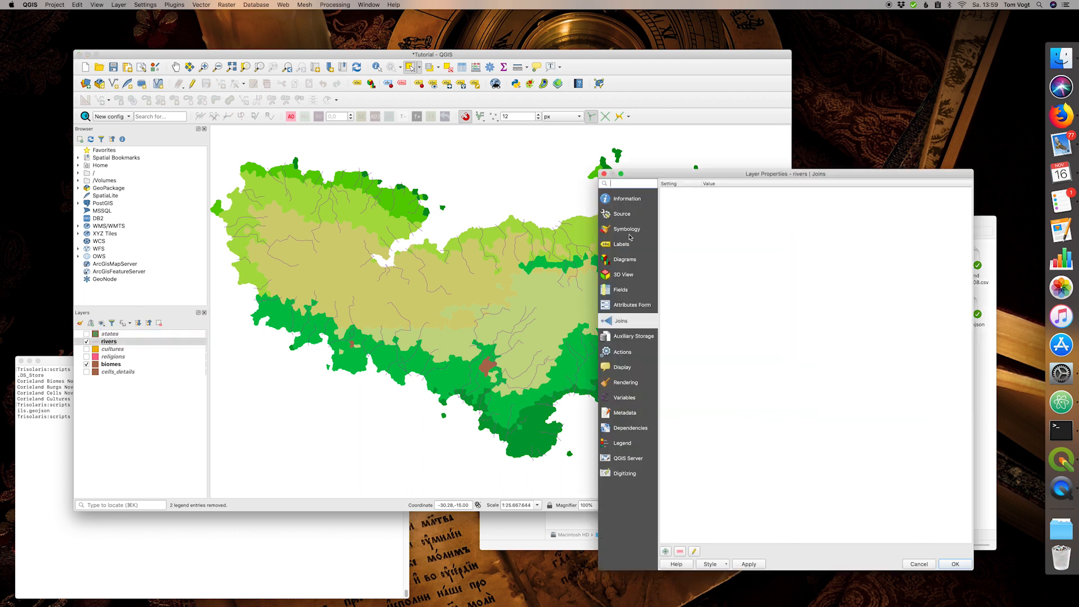
{"action": "left_click", "coordinate": [629, 235]}
{"action": "scroll", "coordinate": [933, 467], "scroll_direction": "down", "scroll_amount": 1}
{"action": "left_click", "coordinate": [941, 470]}
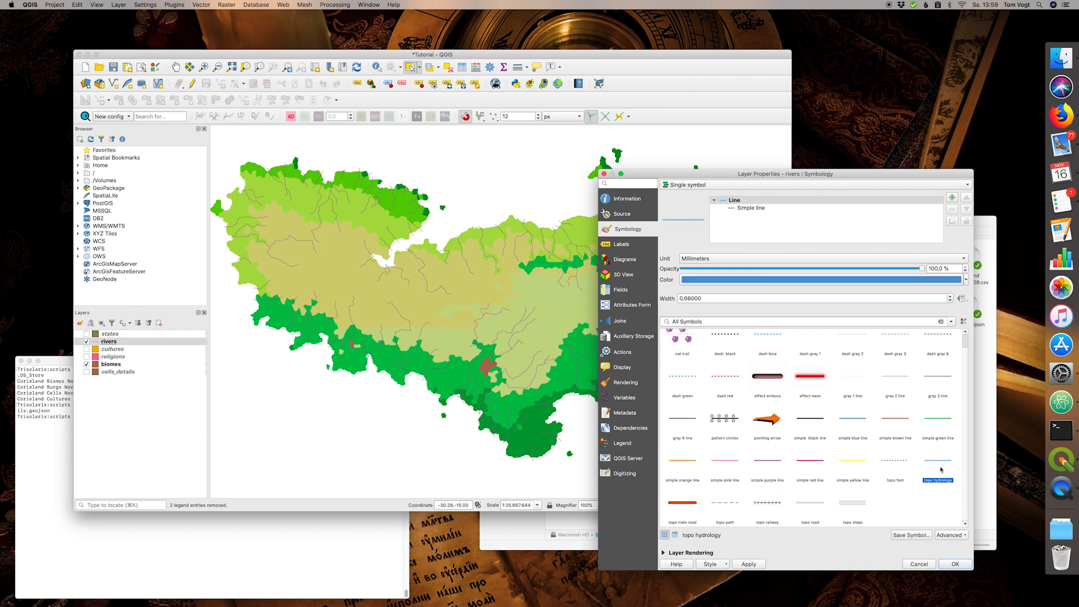
{"action": "left_click", "coordinate": [752, 563]}
{"action": "left_click", "coordinate": [956, 564]}
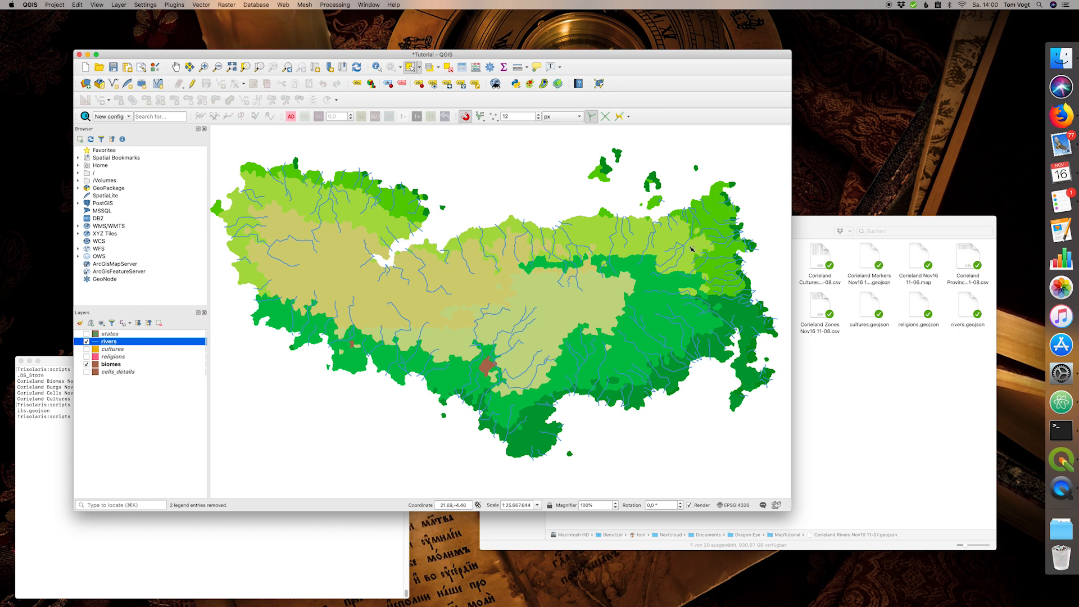
- Examine several river confluences up close to check whether the tributaries connect to the main rivers
{"action": "scroll", "coordinate": [692, 249], "scroll_direction": "up", "scroll_amount": 5}
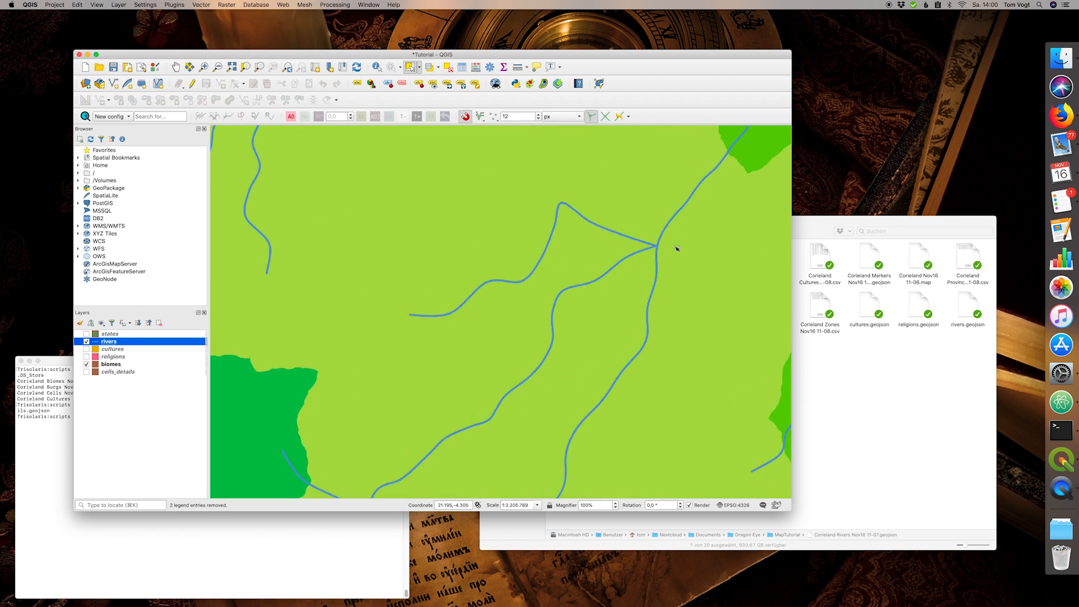
{"action": "scroll", "coordinate": [677, 248], "scroll_direction": "up", "scroll_amount": 5}
{"action": "scroll", "coordinate": [622, 246], "scroll_direction": "up", "scroll_amount": 3}
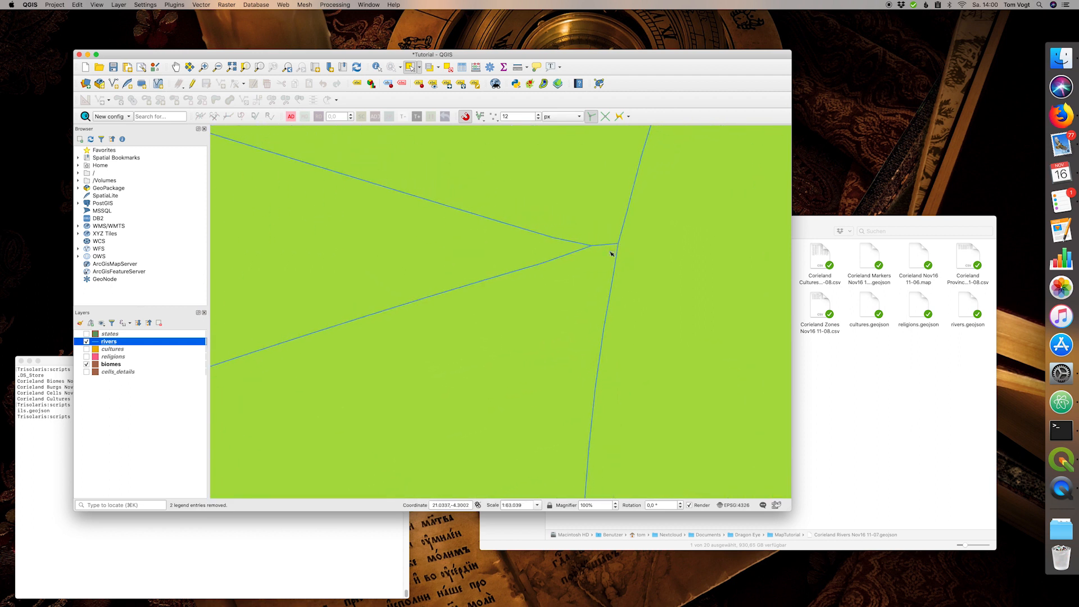
{"action": "scroll", "coordinate": [617, 248], "scroll_direction": "down", "scroll_amount": 4}
{"action": "scroll", "coordinate": [616, 247], "scroll_direction": "down", "scroll_amount": 15}
{"action": "scroll", "coordinate": [613, 247], "scroll_direction": "up", "scroll_amount": 10}
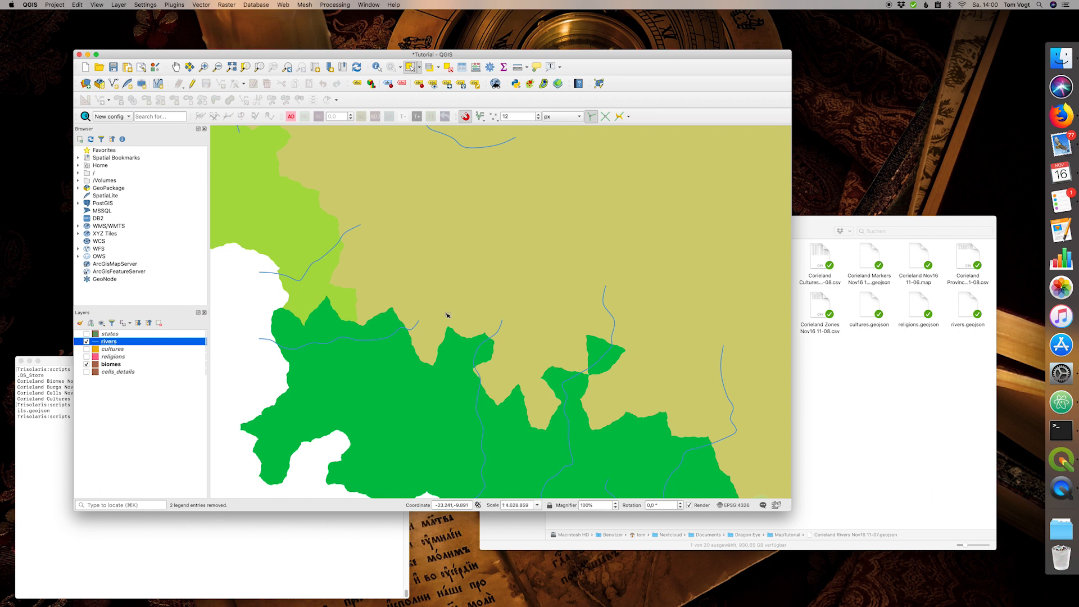
{"action": "scroll", "coordinate": [535, 225], "scroll_direction": "down", "scroll_amount": 1}
{"action": "scroll", "coordinate": [580, 284], "scroll_direction": "up", "scroll_amount": 4}
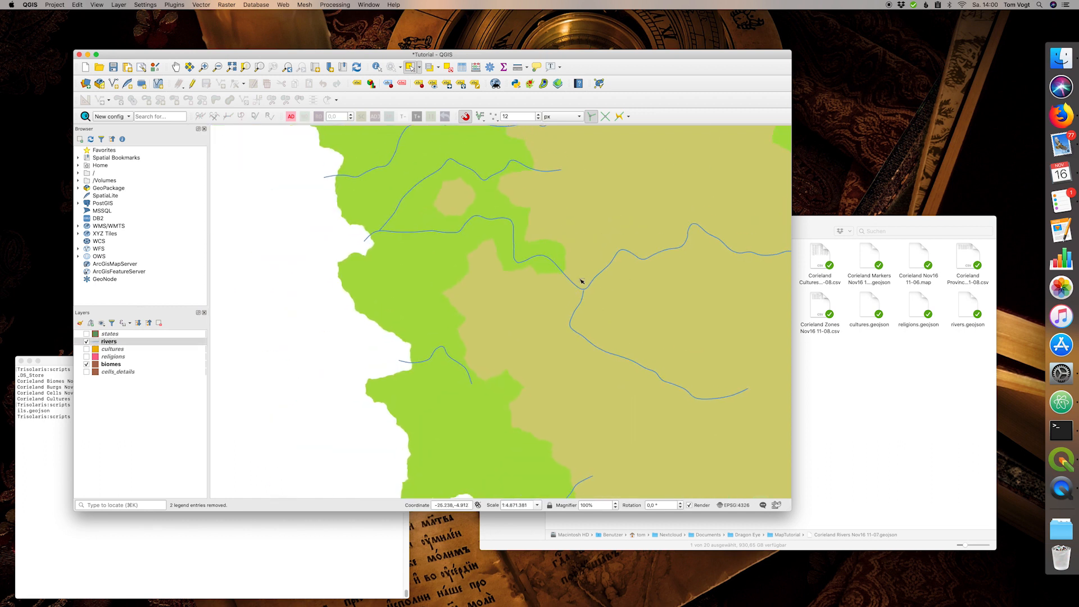
{"action": "scroll", "coordinate": [575, 285], "scroll_direction": "up", "scroll_amount": 2}
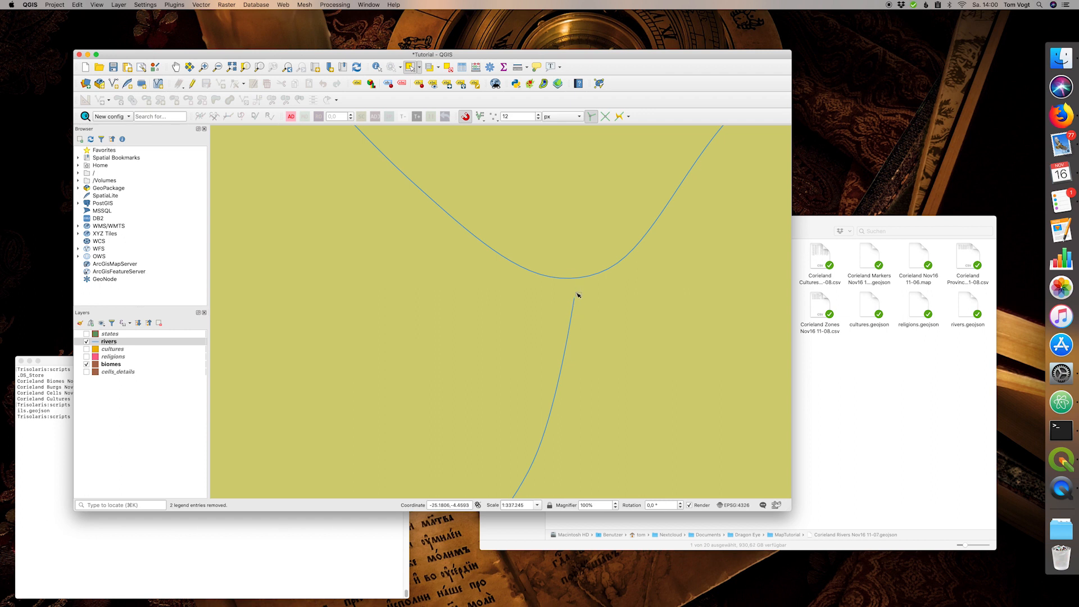
- Extend the disconnected tributary in the rivers layer to the main river with the vertex tool, switching snapping off, and save the layer edits
{"action": "left_click", "coordinate": [124, 343]}
{"action": "left_click", "coordinate": [192, 84]}
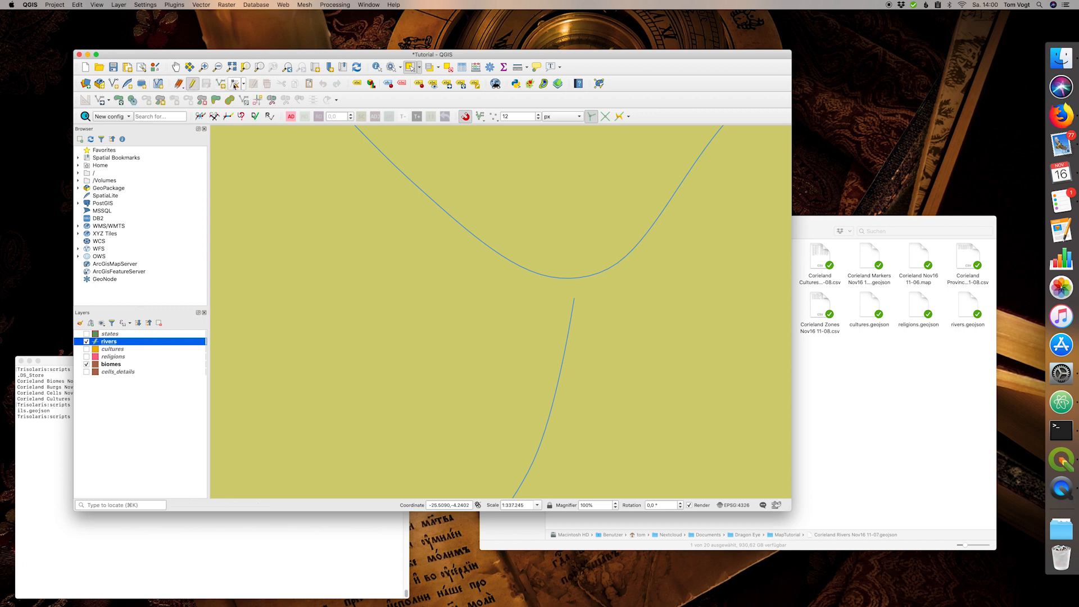
{"action": "left_click", "coordinate": [235, 85]}
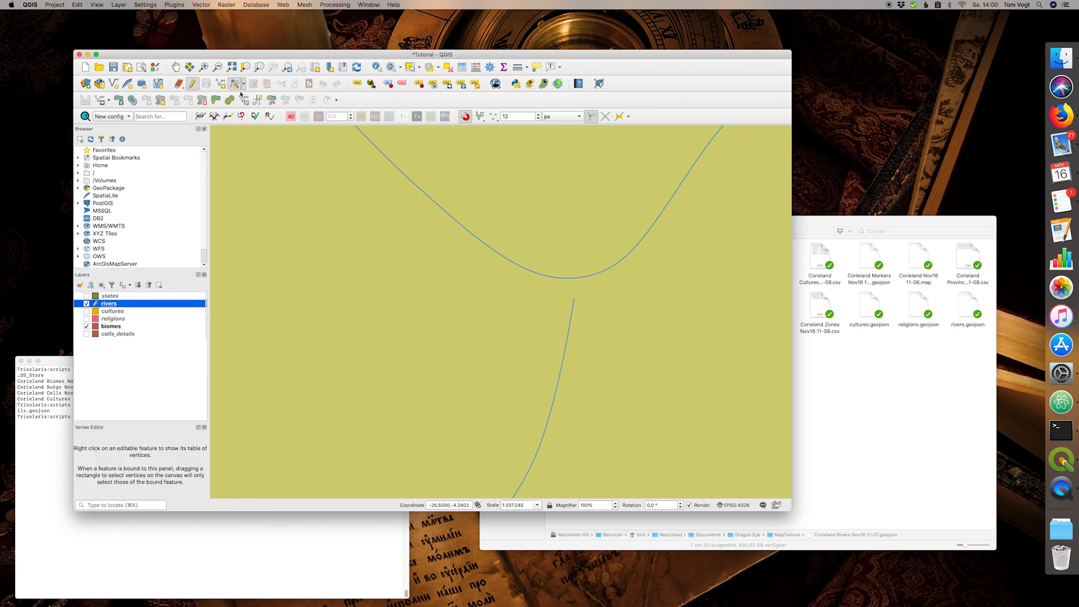
{"action": "left_click", "coordinate": [574, 287]}
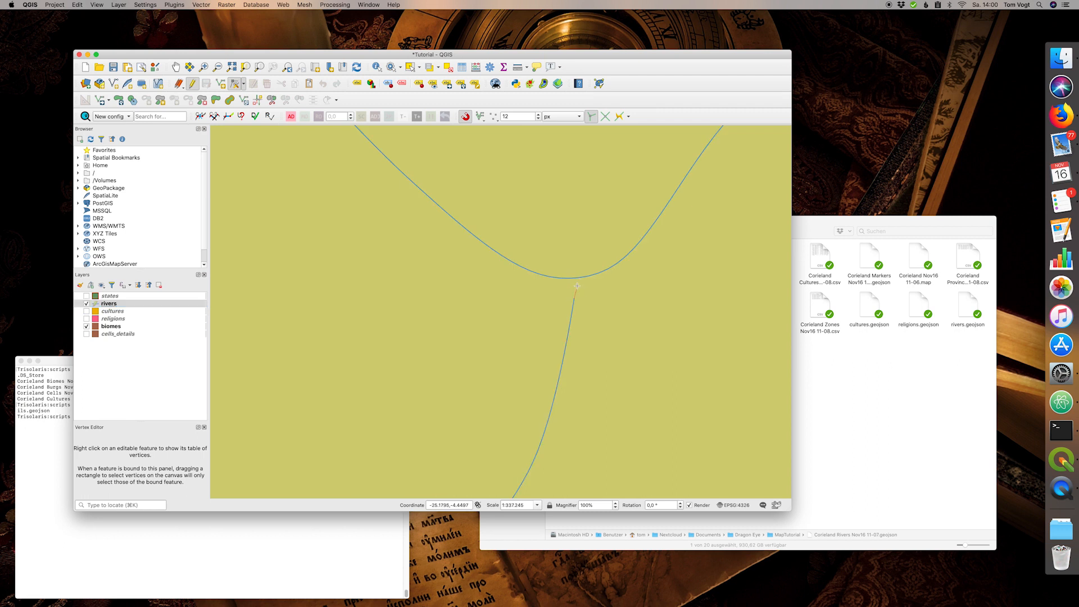
{"action": "left_click", "coordinate": [570, 279]}
{"action": "left_click", "coordinate": [466, 116]}
{"action": "left_click", "coordinate": [575, 286]}
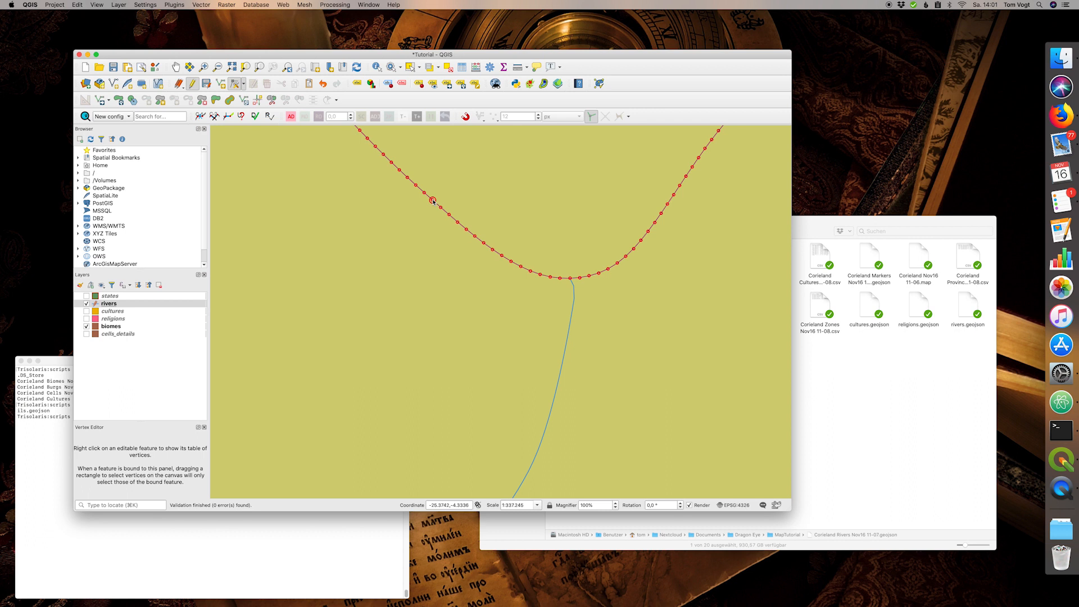
{"action": "left_click", "coordinate": [193, 85]}
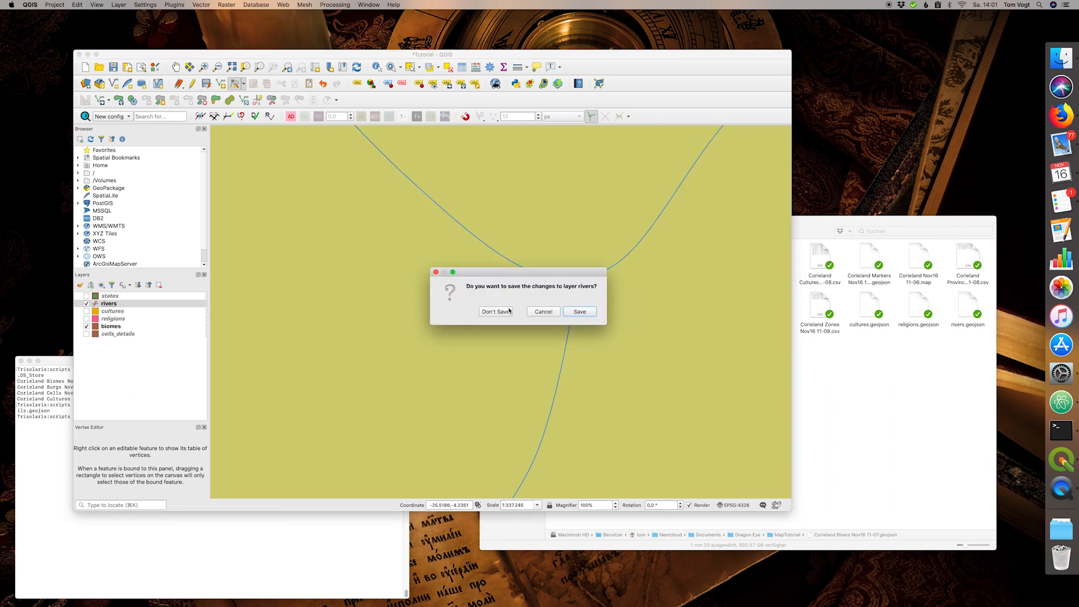
{"action": "left_click", "coordinate": [580, 312]}
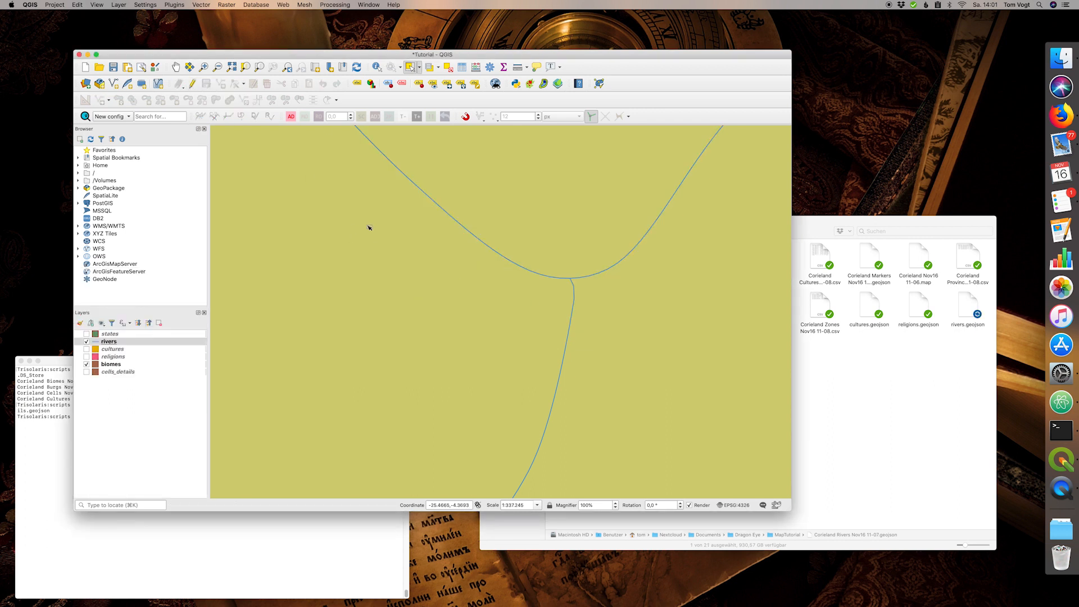
- Simplify the rivers layer into a temporary layer using Distance (Douglas-Peucker) with a tolerance of 0,003 degrees
{"action": "left_click", "coordinate": [202, 5]}
{"action": "mouse_move", "coordinate": [214, 48]}
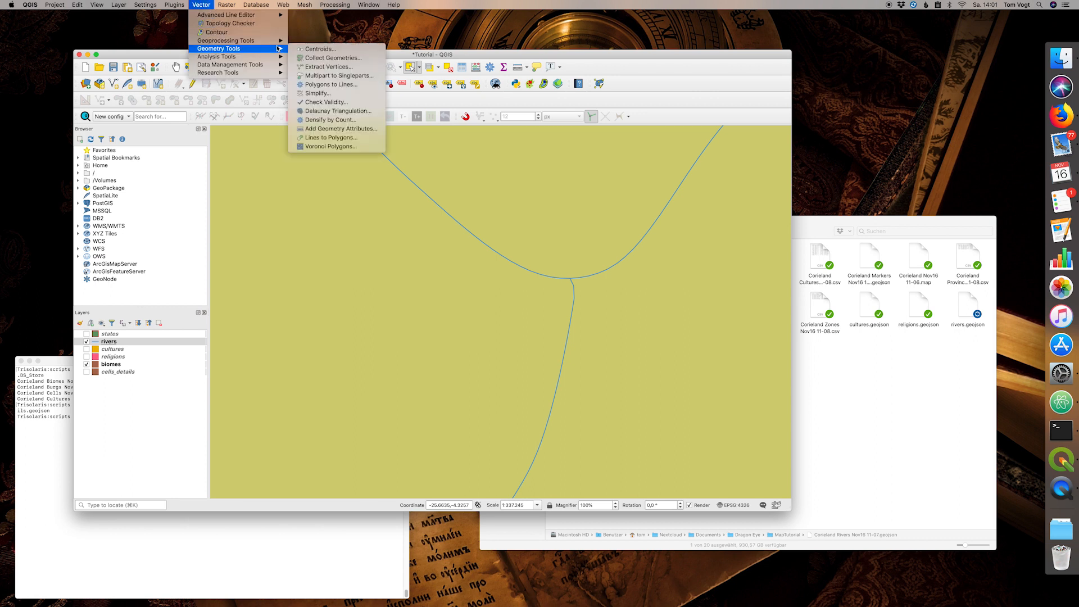
{"action": "left_click", "coordinate": [341, 94]}
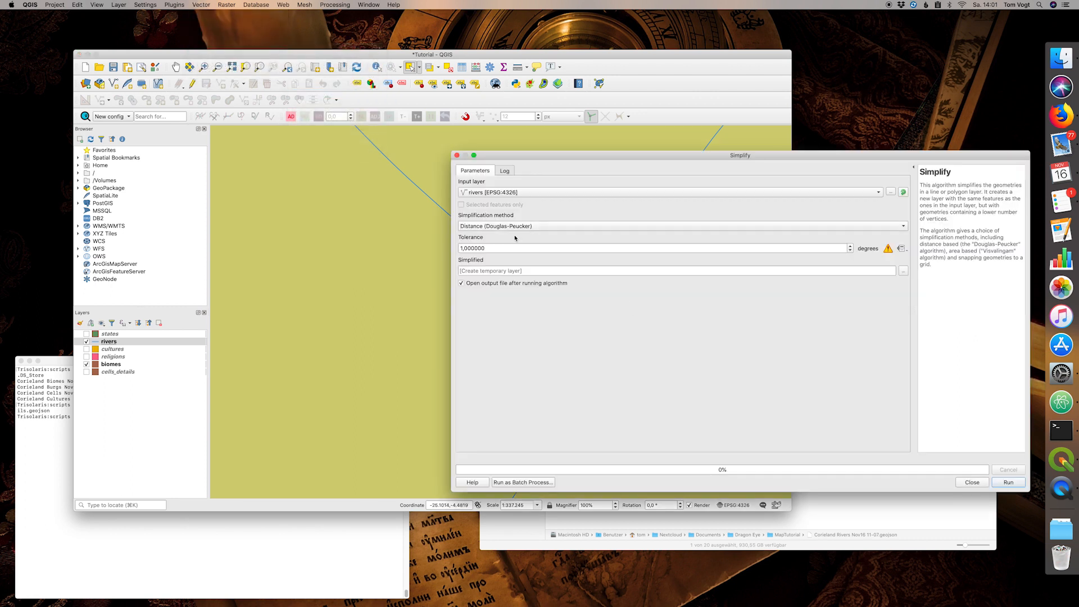
{"action": "double_click", "coordinate": [502, 247]}
{"action": "type", "text": "0,00"}
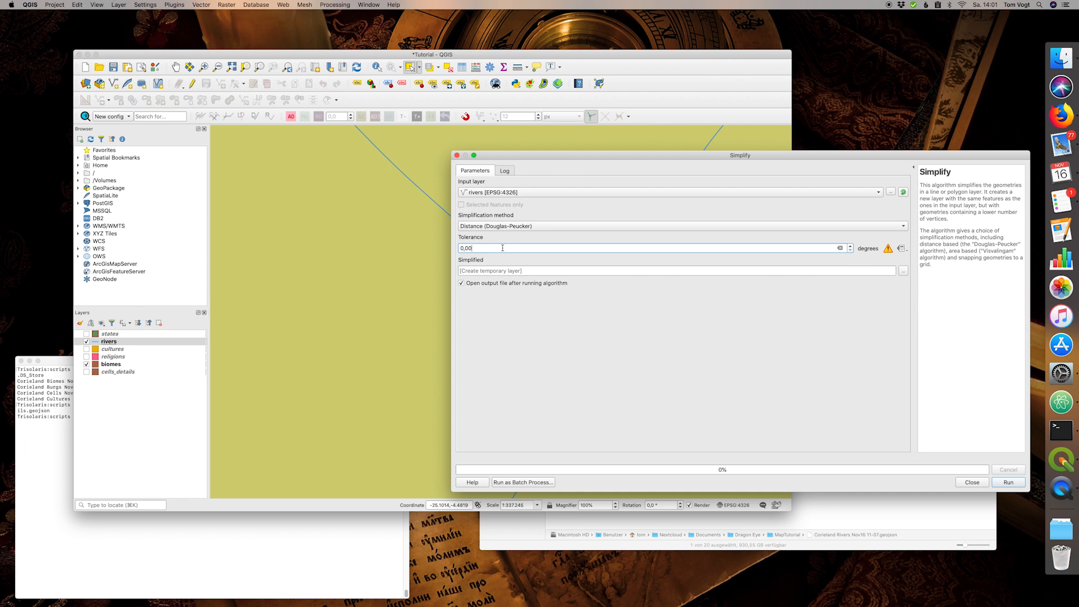
{"action": "left_click", "coordinate": [1008, 482]}
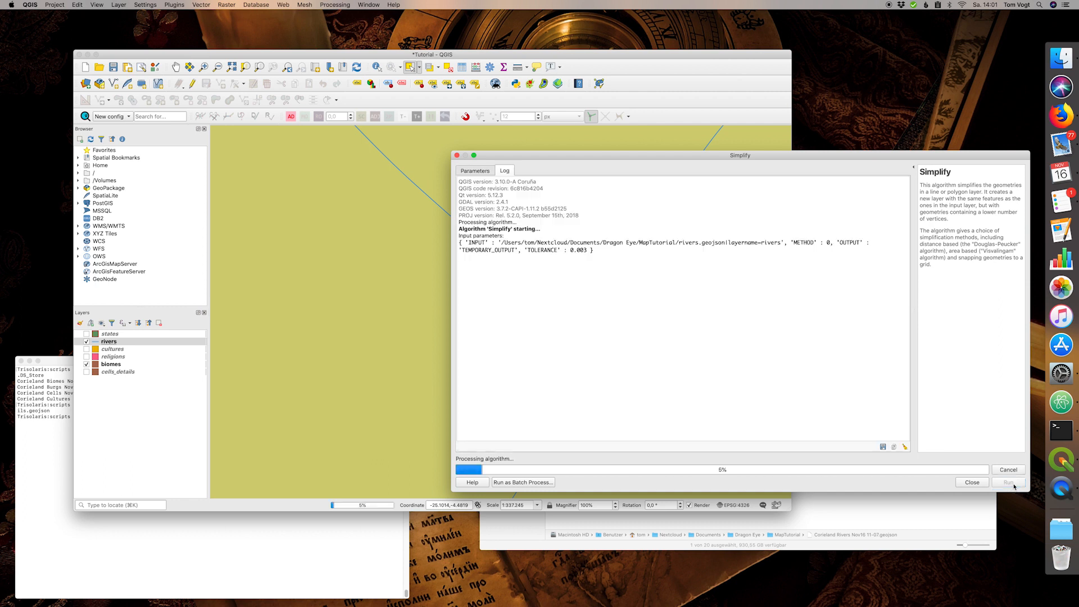
{"action": "left_click", "coordinate": [972, 483]}
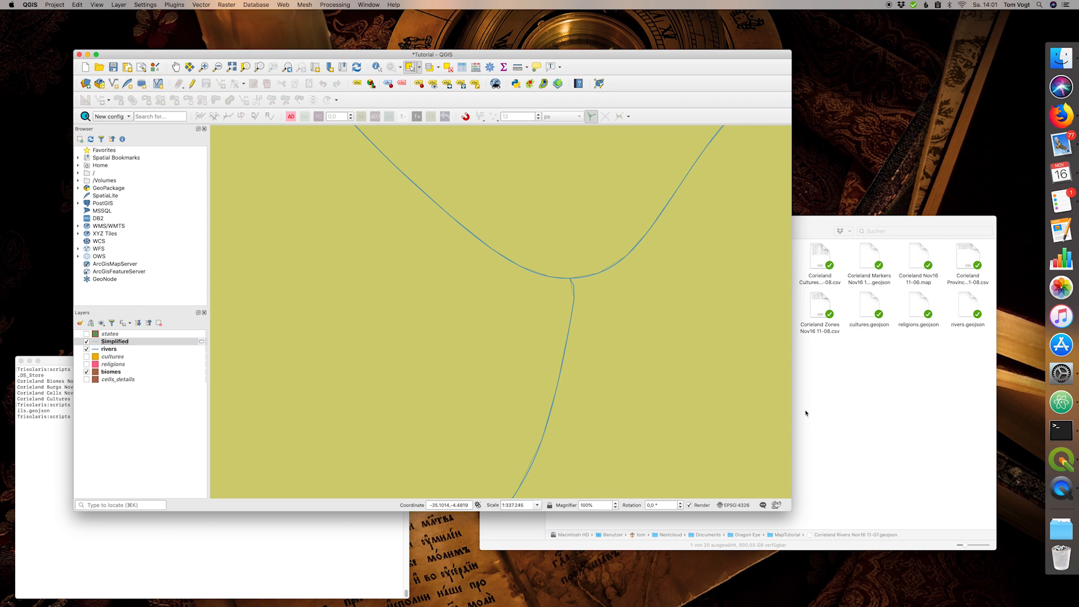
- Compare the simplified lines with the rivers layer by toggling visibility and remove the Simplified layer from the project
{"action": "left_click", "coordinate": [86, 342]}
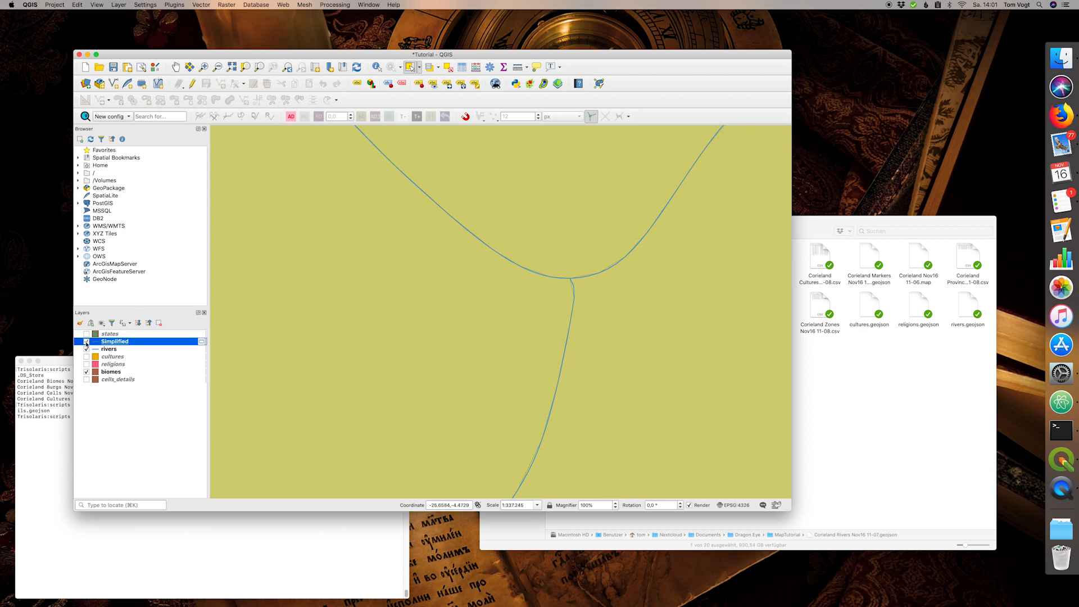
{"action": "left_click", "coordinate": [87, 350]}
{"action": "left_click", "coordinate": [87, 349]}
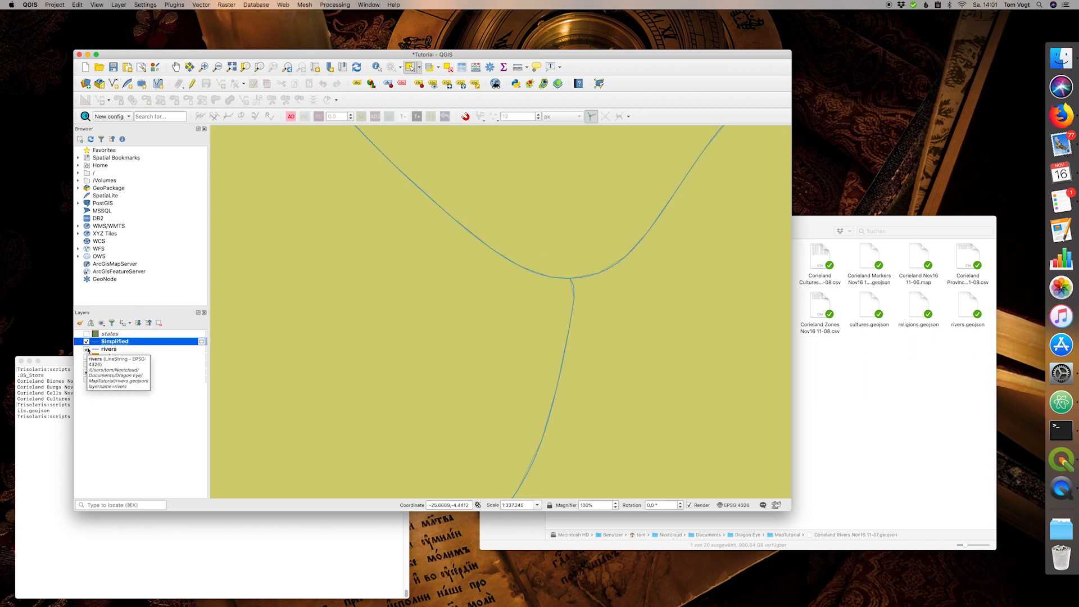
{"action": "left_click", "coordinate": [161, 326]}
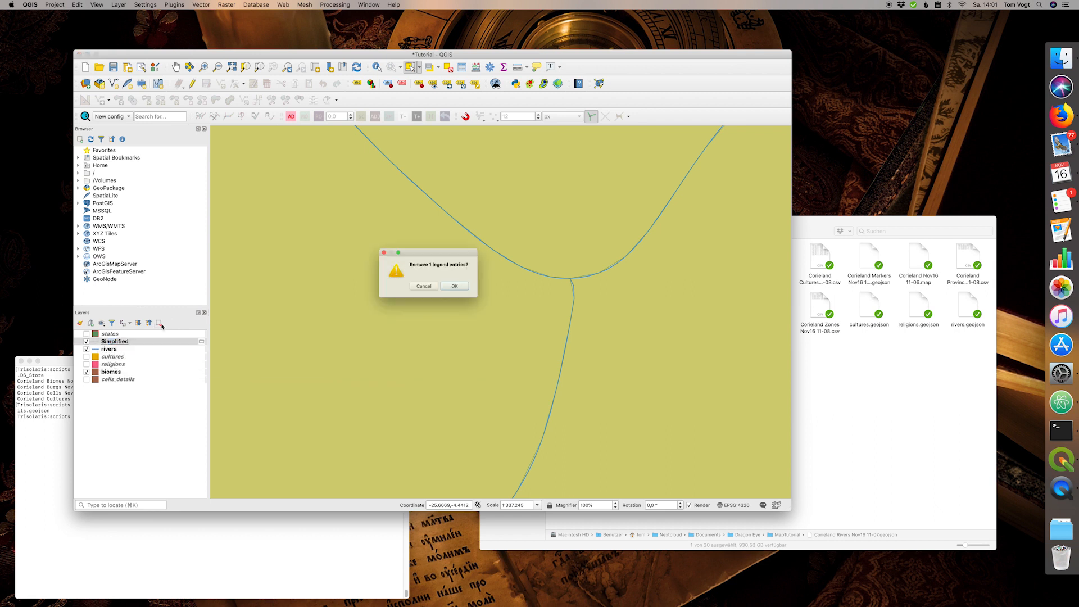
{"action": "left_click", "coordinate": [460, 290]}
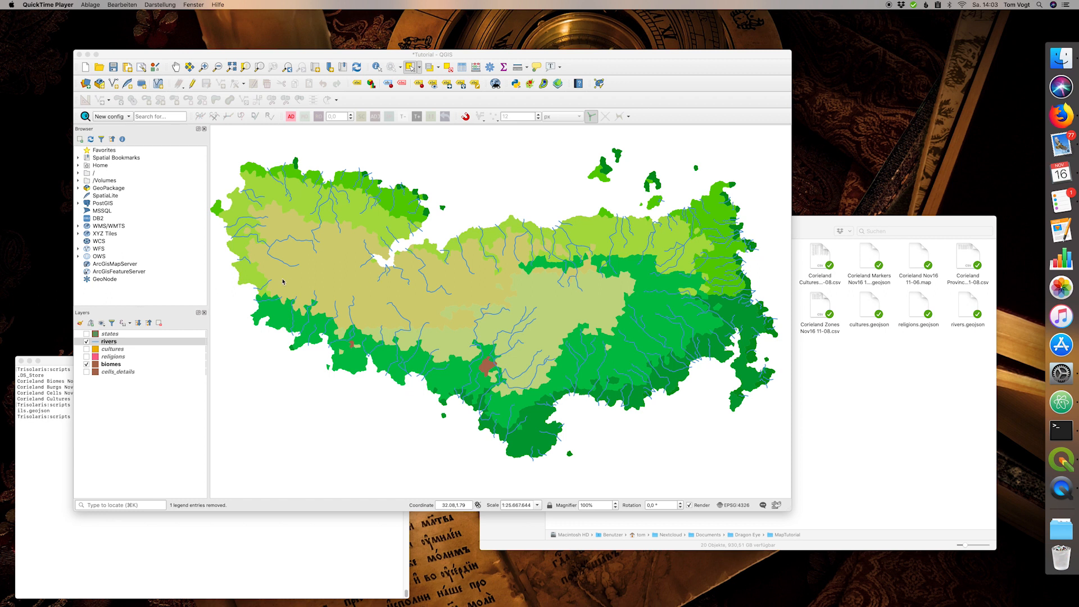
- Choose Corieland Burgs Nov16 11-07.csv from the MapTutorial folder as the source for a new delimited text layer
{"action": "left_click", "coordinate": [297, 183]}
{"action": "left_click", "coordinate": [145, 5]}
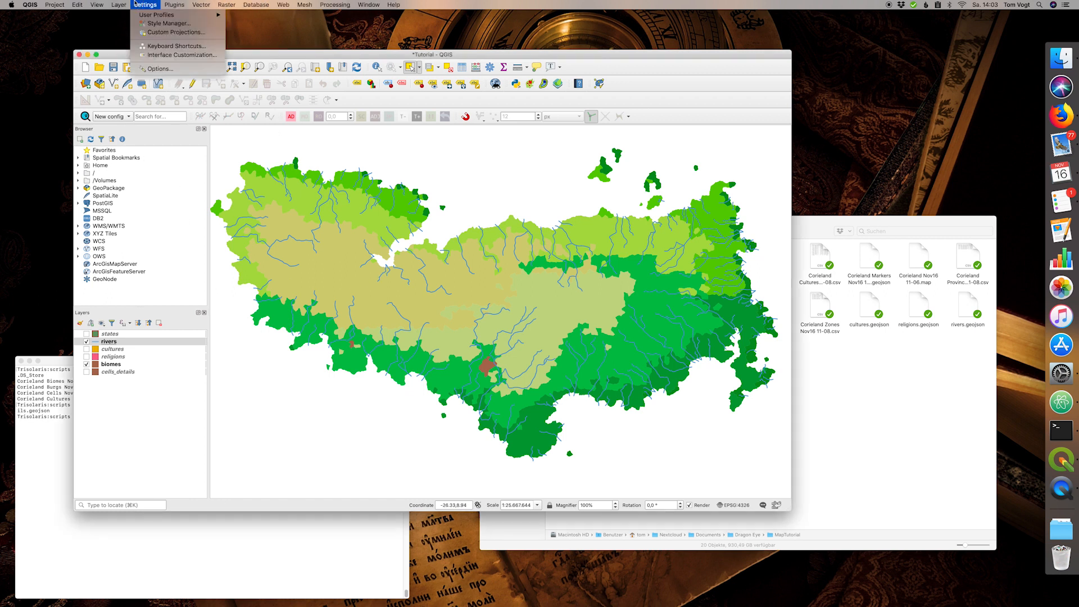
{"action": "mouse_move", "coordinate": [133, 31]}
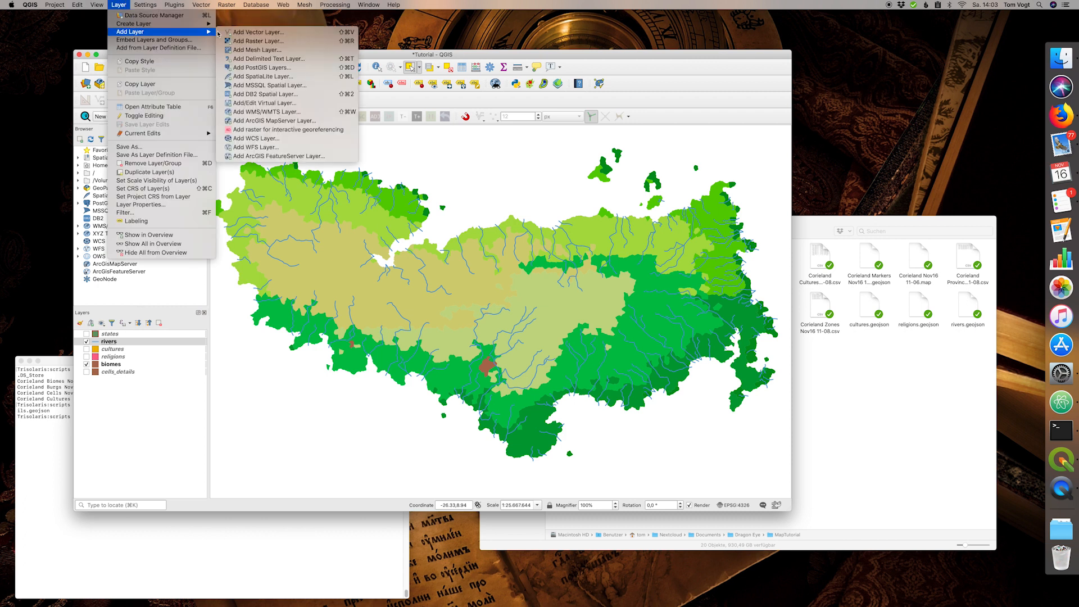
{"action": "left_click", "coordinate": [275, 60]}
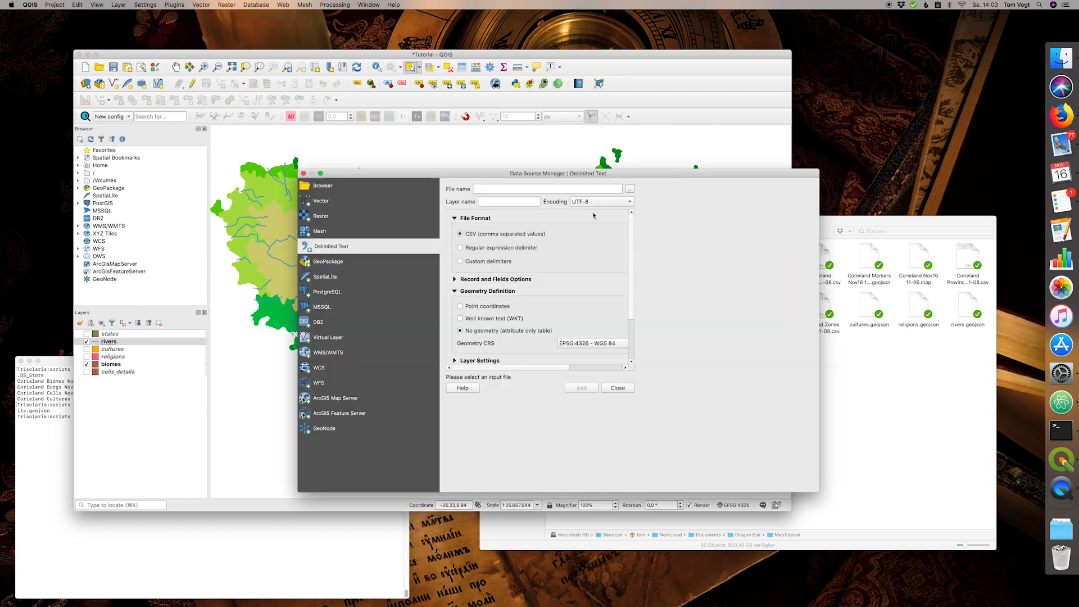
{"action": "left_click", "coordinate": [630, 190]}
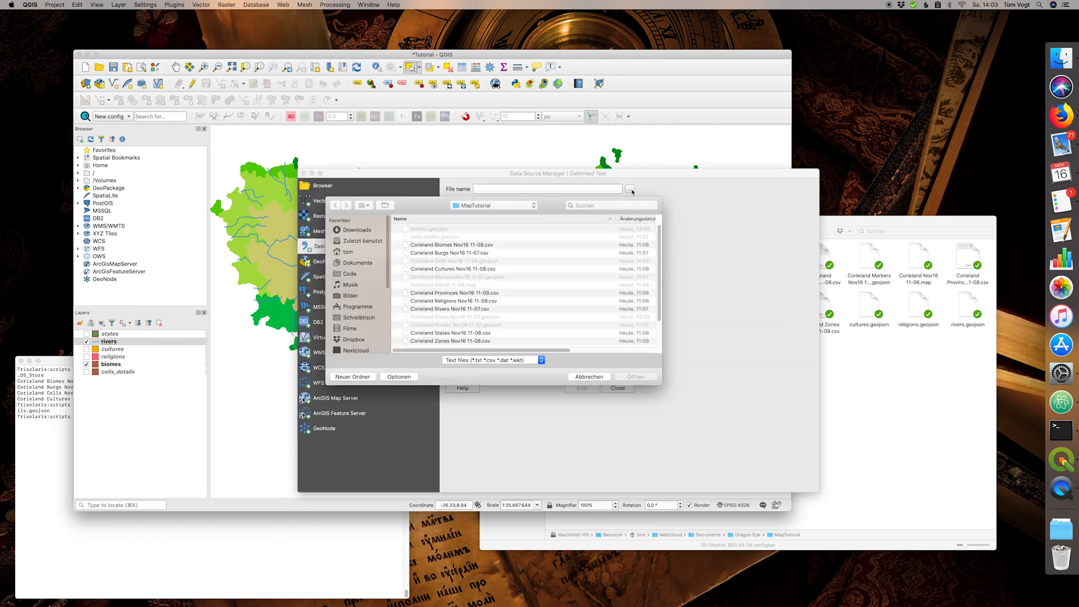
{"action": "left_click", "coordinate": [478, 255]}
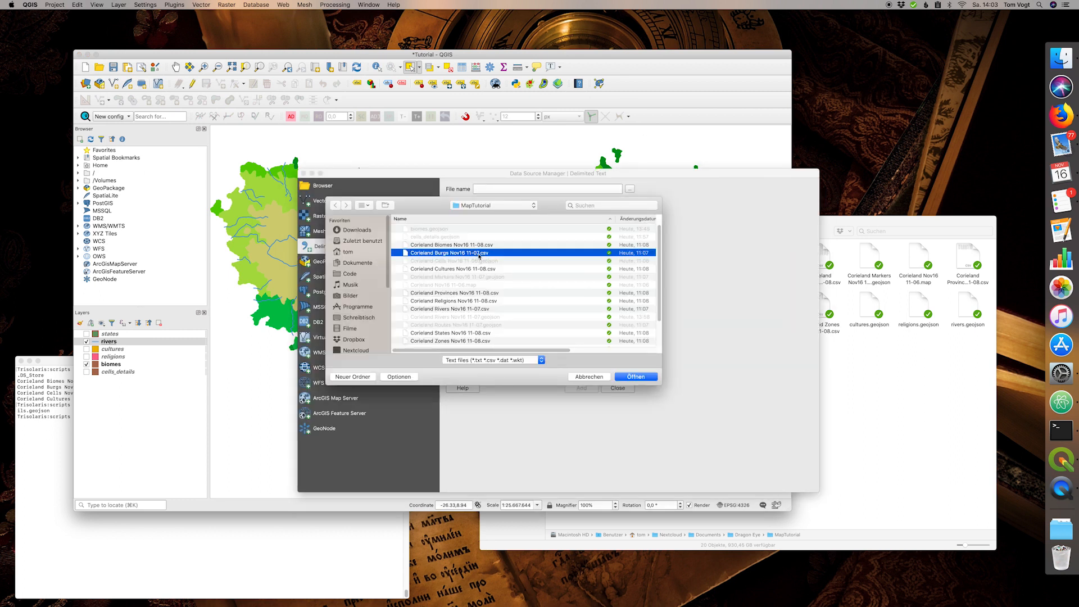
{"action": "left_click", "coordinate": [641, 376]}
- Add the burgs CSV as a point-coordinate layer with Longitude as X, Latitude as Y and Elevation (m) as the Z field
{"action": "left_click", "coordinate": [483, 308]}
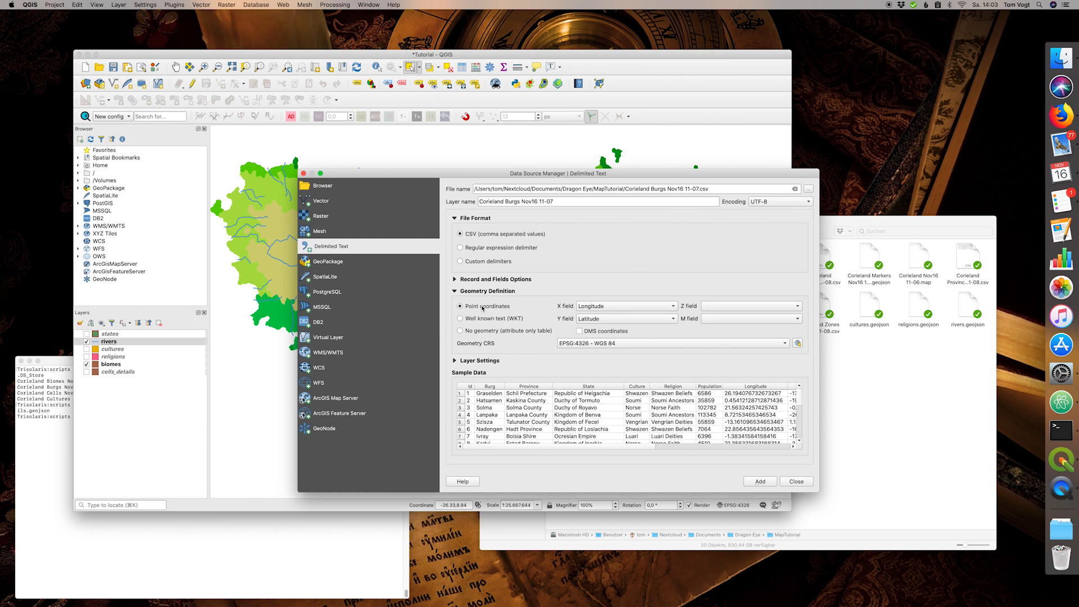
{"action": "left_click_drag", "start_coordinate": [603, 450], "coordinate": [713, 450]}
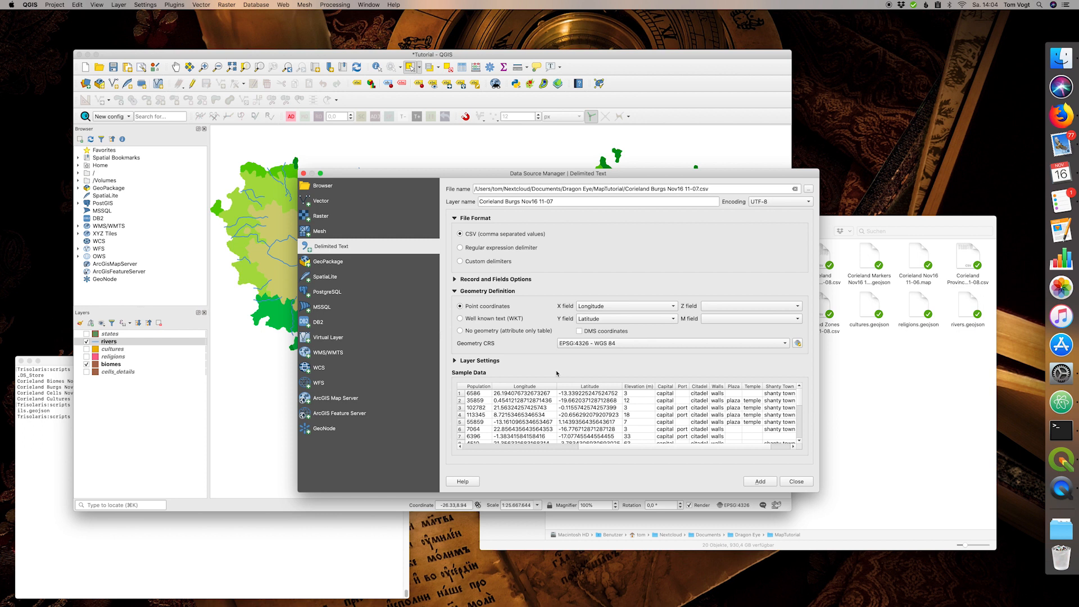
{"action": "left_click", "coordinate": [737, 306]}
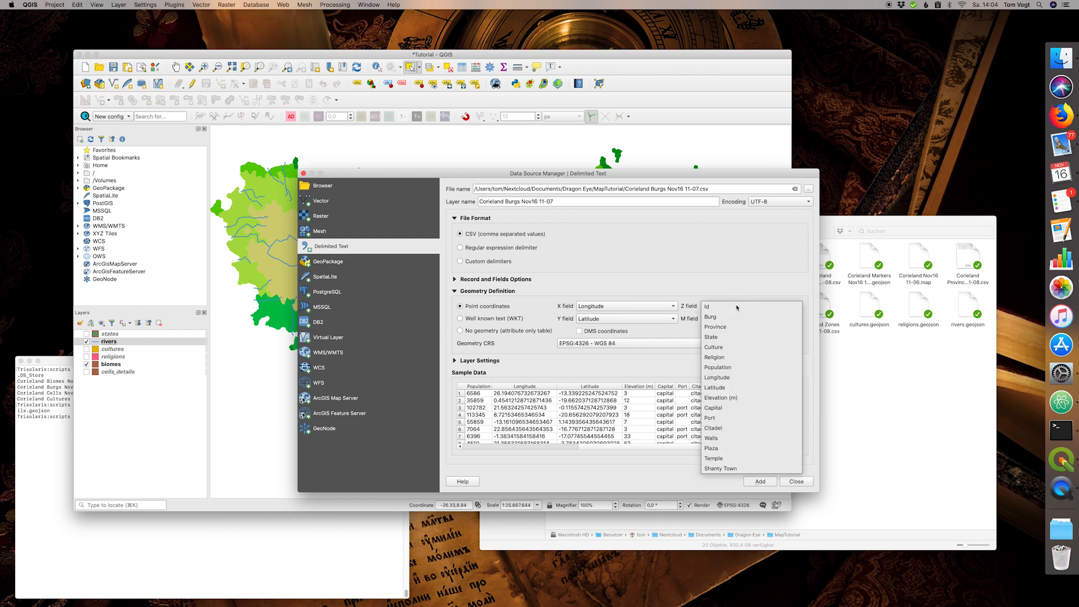
{"action": "left_click", "coordinate": [732, 398]}
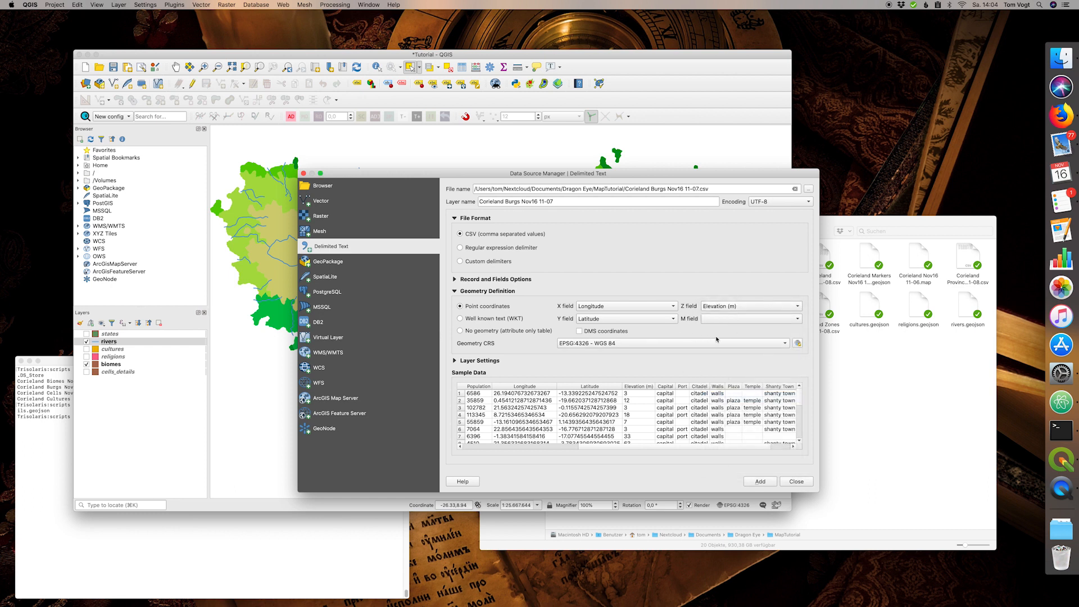
{"action": "left_click", "coordinate": [760, 482]}
{"action": "left_click", "coordinate": [796, 482]}
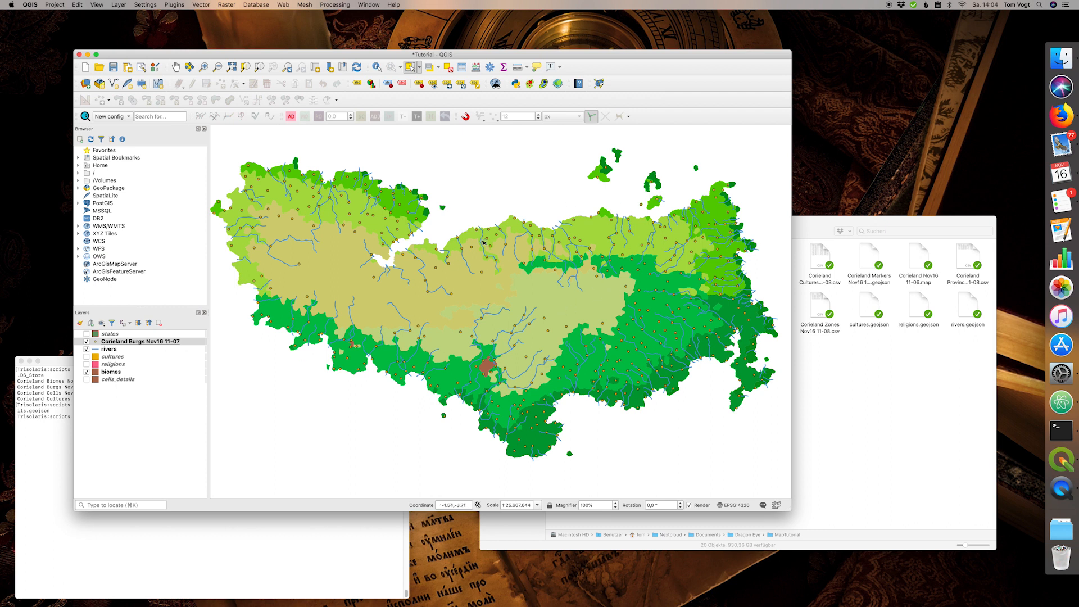
- Give the Corieland Burgs Nov16 11-07 layer single labels based on the Burg field and accept the layer properties
{"action": "scroll", "coordinate": [456, 240], "scroll_direction": "up", "scroll_amount": 3}
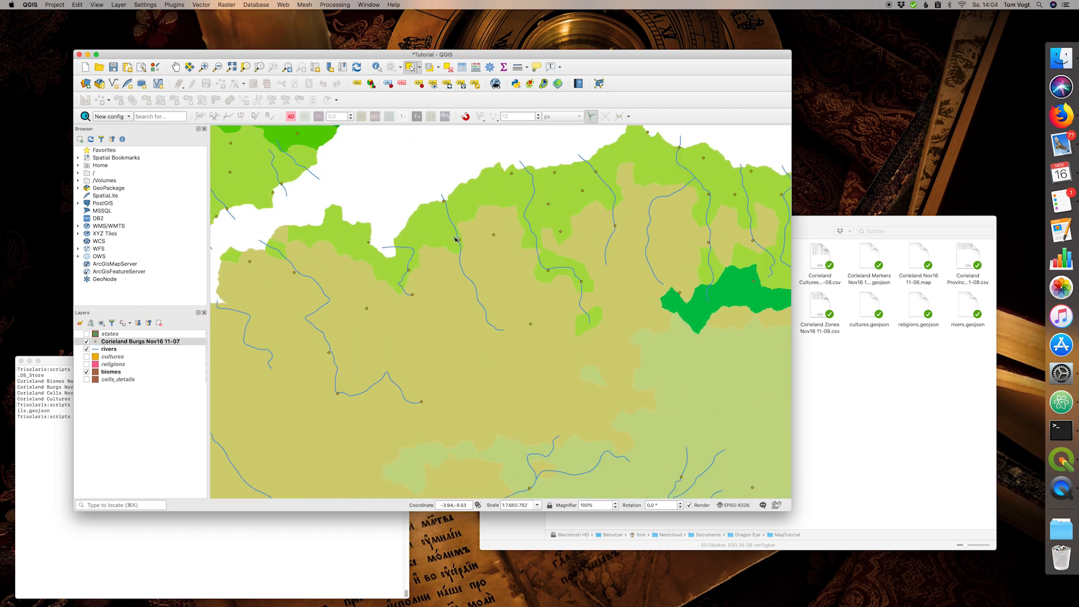
{"action": "scroll", "coordinate": [456, 239], "scroll_direction": "up", "scroll_amount": 3}
{"action": "scroll", "coordinate": [456, 238], "scroll_direction": "down", "scroll_amount": 2}
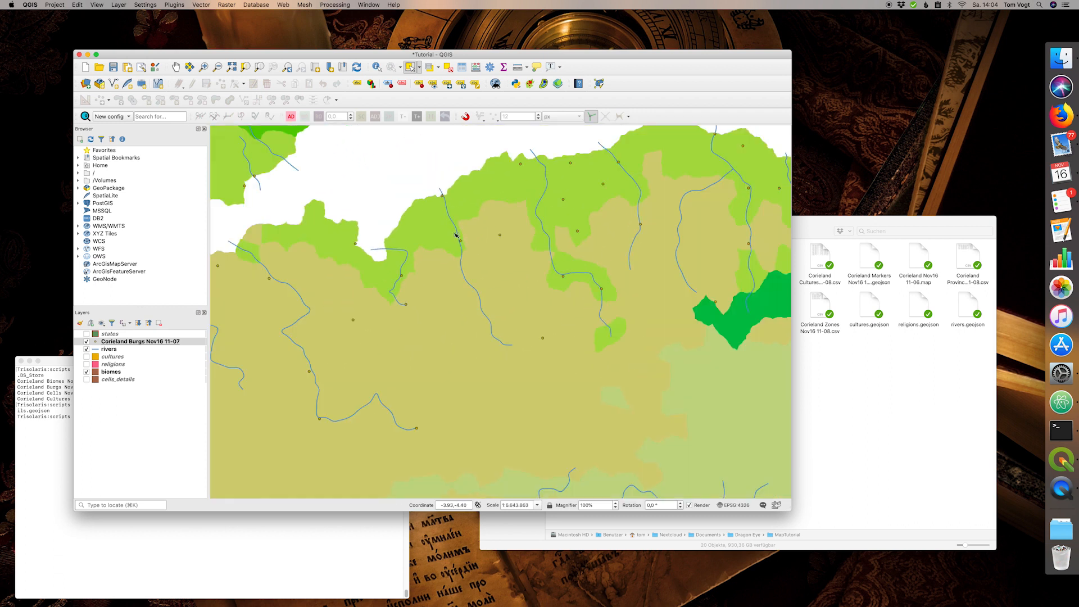
{"action": "left_click", "coordinate": [112, 341]}
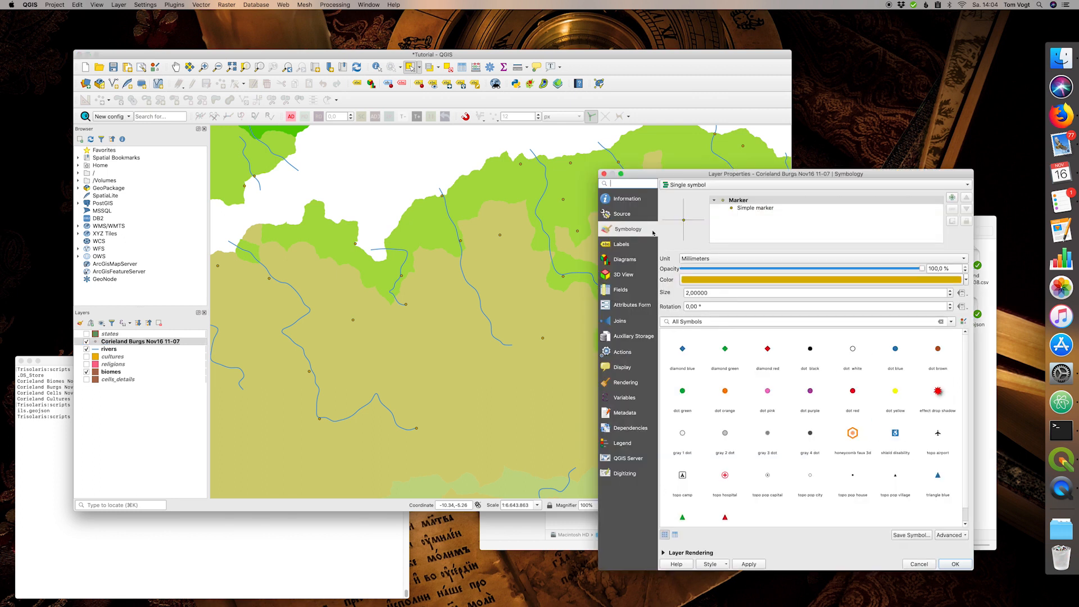
{"action": "left_click", "coordinate": [621, 244]}
{"action": "left_click", "coordinate": [697, 184]}
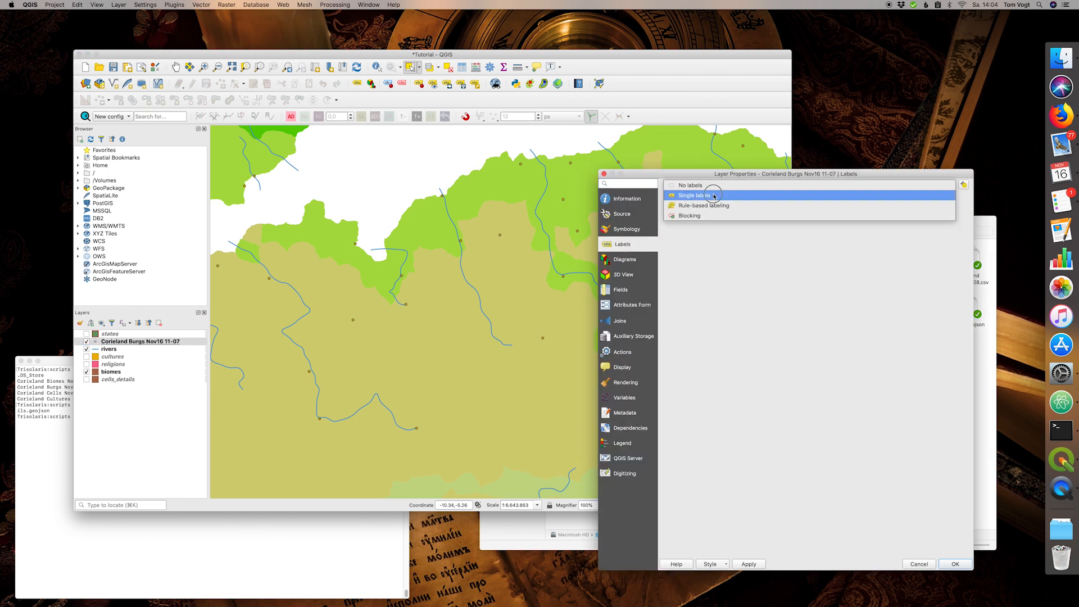
{"action": "left_click", "coordinate": [705, 193]}
{"action": "left_click", "coordinate": [951, 198]}
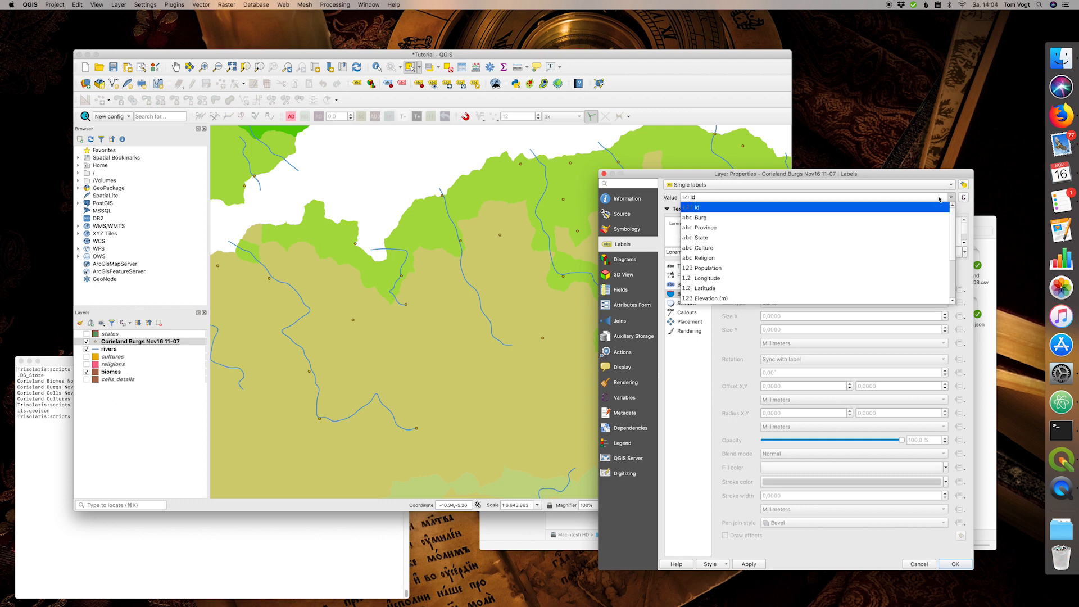
{"action": "left_click", "coordinate": [743, 218]}
{"action": "left_click", "coordinate": [750, 564]}
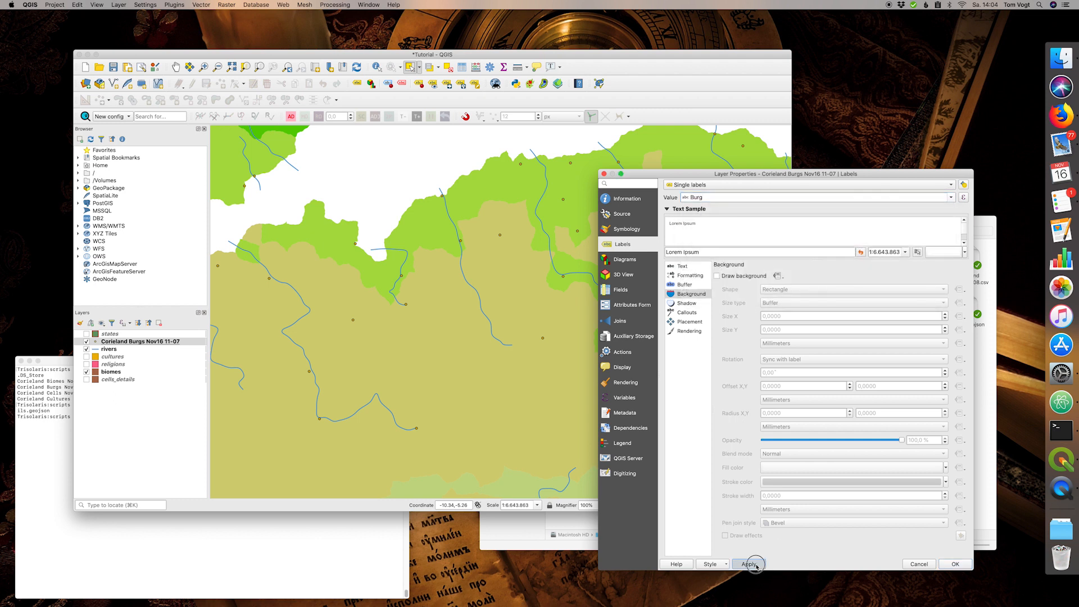
{"action": "left_click", "coordinate": [955, 564]}
- Export the Corieland Burgs layer as the GeoJSON file towns in the MapTutorial folder, adding the saved file to the map
{"action": "left_click_drag", "start_coordinate": [396, 313], "coordinate": [702, 215]}
{"action": "scroll", "coordinate": [516, 311], "scroll_direction": "down", "scroll_amount": 5}
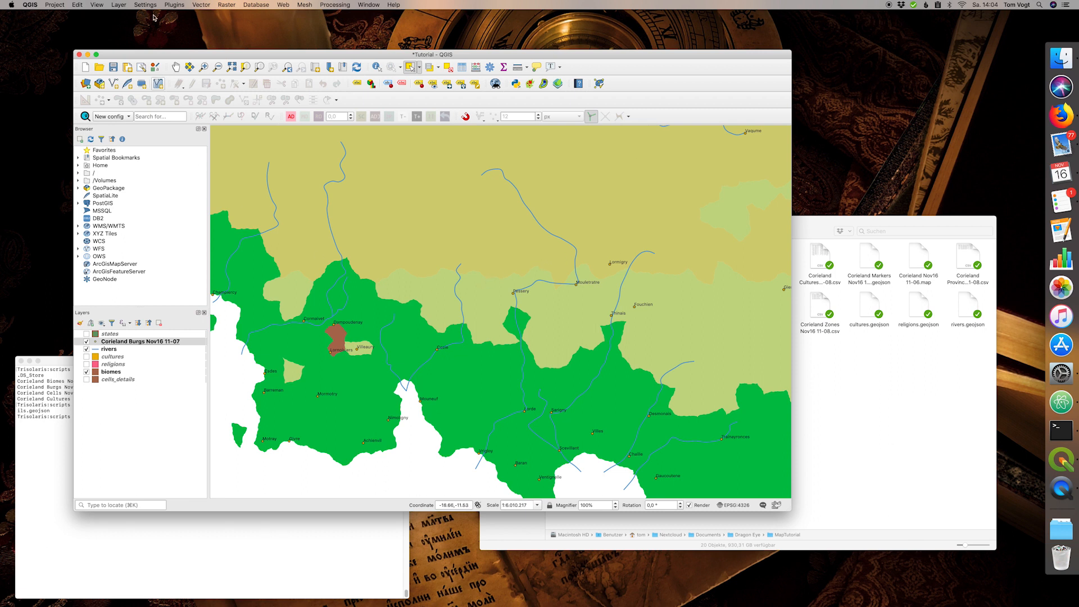
{"action": "left_click", "coordinate": [118, 4]}
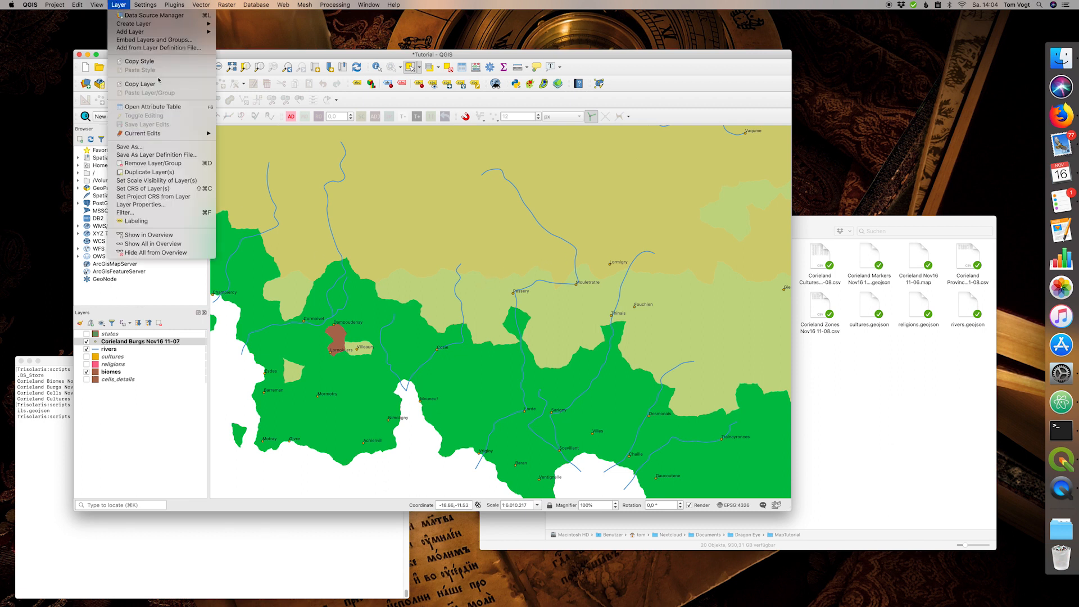
{"action": "left_click", "coordinate": [141, 146]}
{"action": "left_click", "coordinate": [659, 189]}
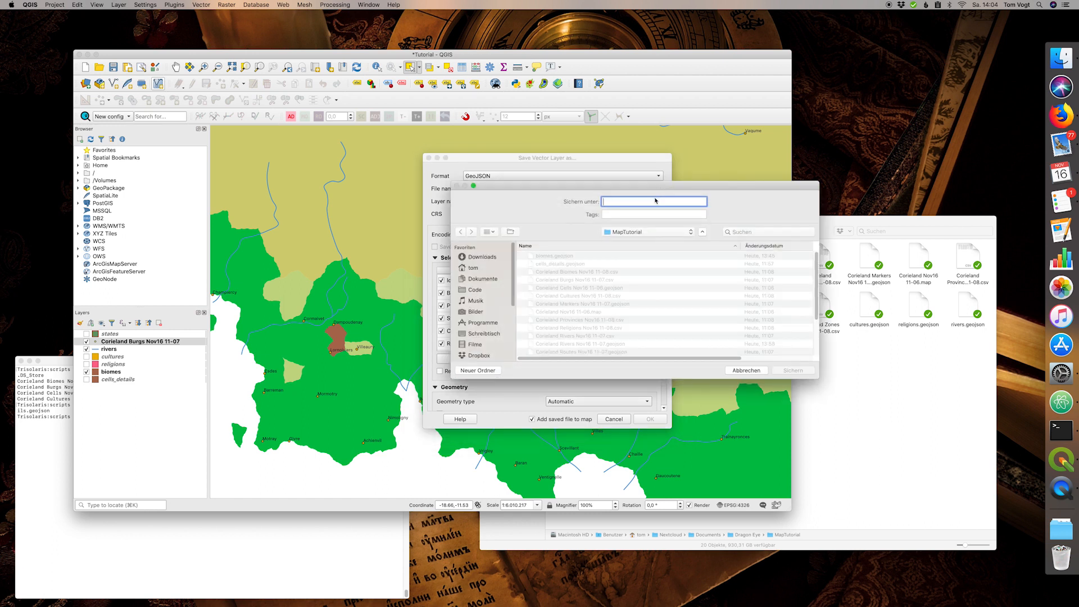
{"action": "type", "text": "towns"}
{"action": "key", "text": "Return"}
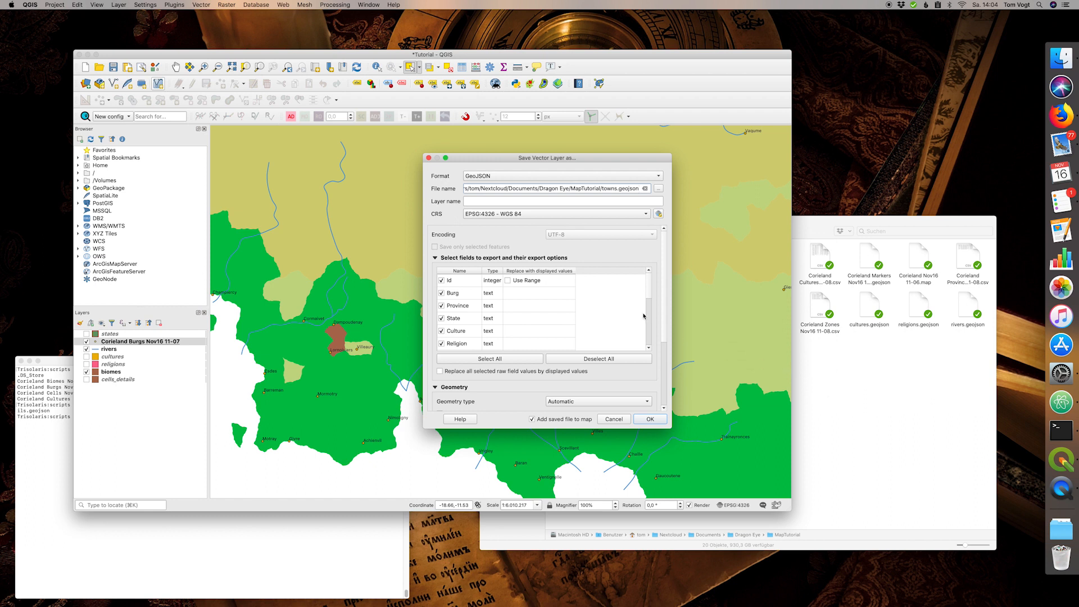
{"action": "left_click", "coordinate": [649, 419]}
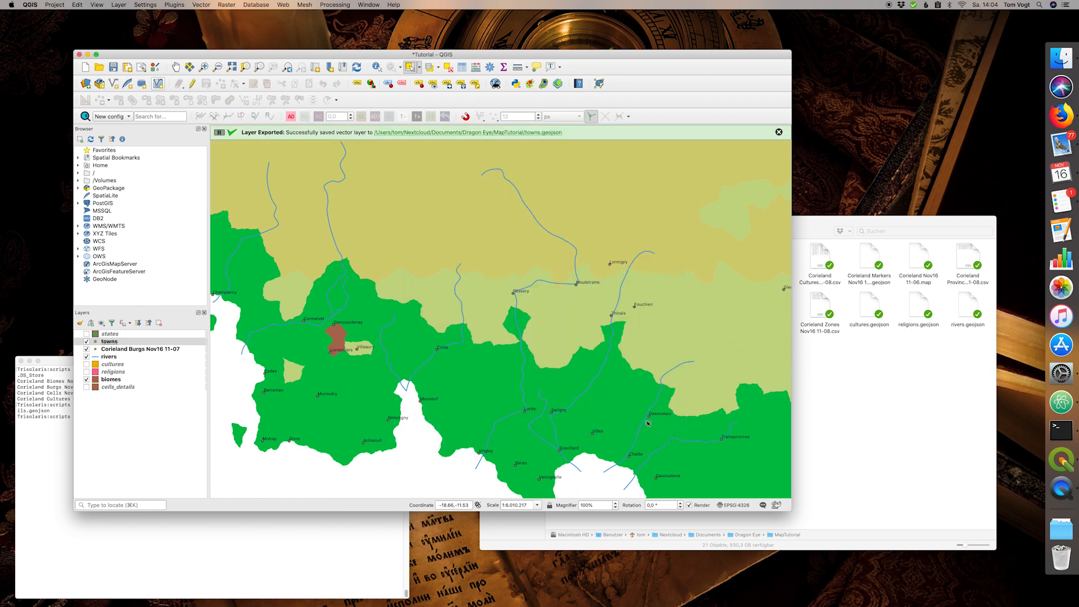
- Hide the original Corieland Burgs Nov16 11-07 layer and inspect the town points around the brown biome patch up close
{"action": "left_click", "coordinate": [86, 349]}
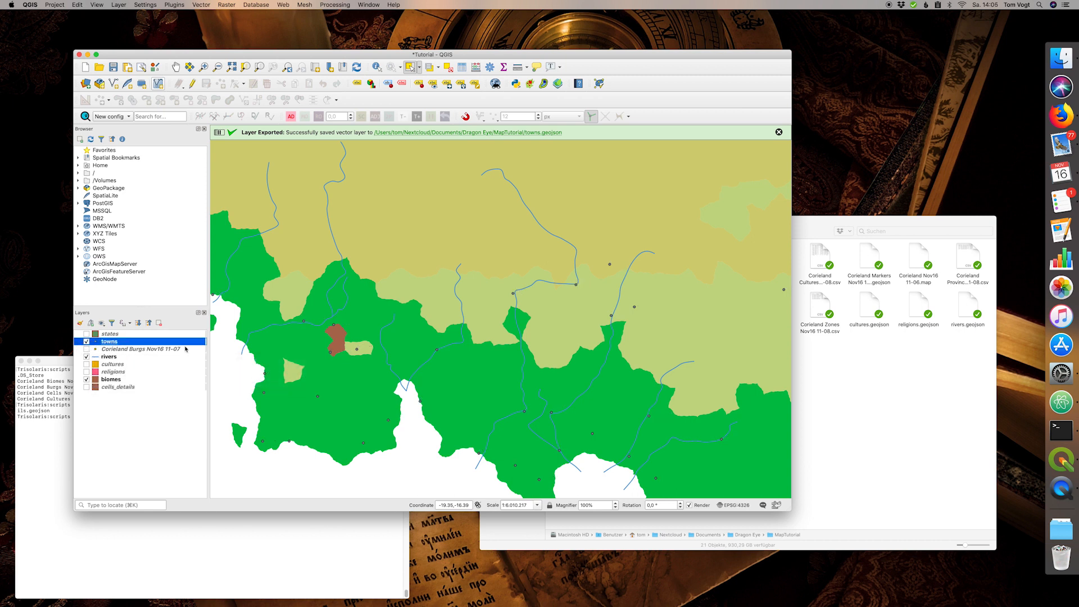
{"action": "scroll", "coordinate": [300, 329], "scroll_direction": "up", "scroll_amount": 3}
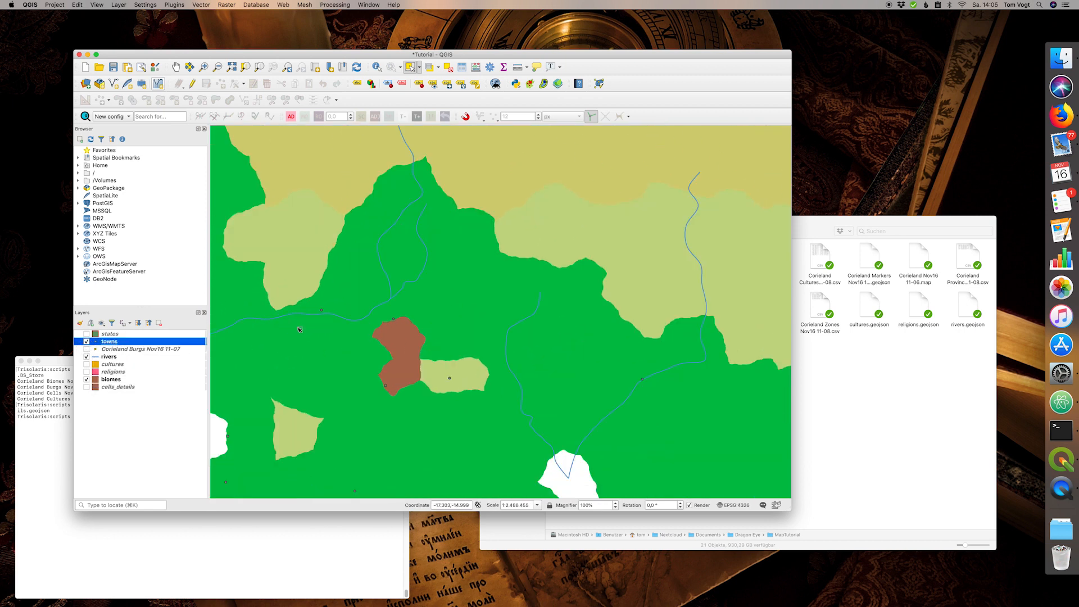
{"action": "scroll", "coordinate": [373, 338], "scroll_direction": "up", "scroll_amount": 2}
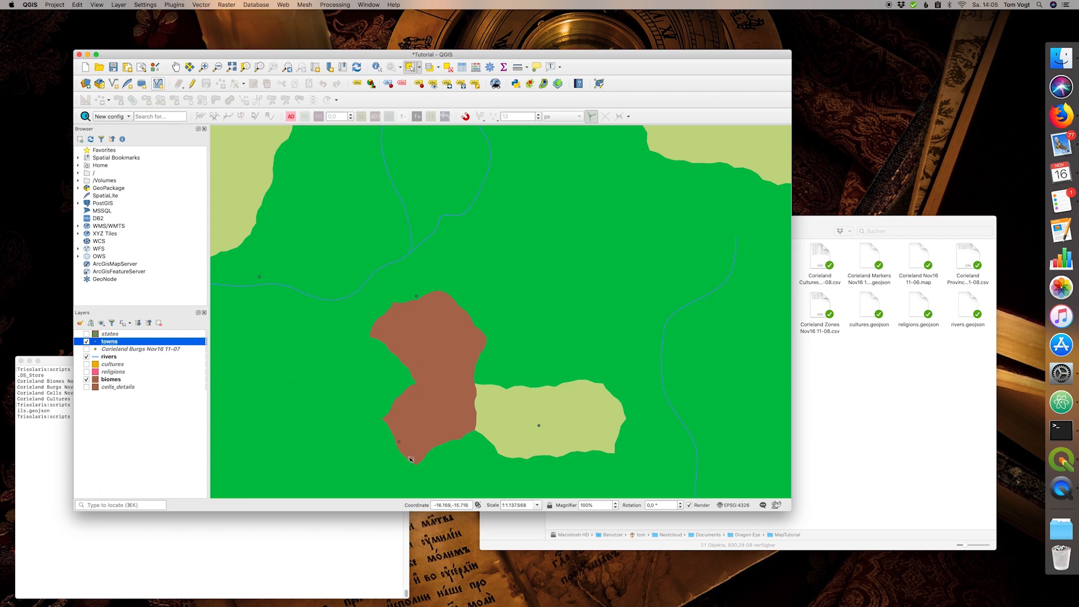
{"action": "scroll", "coordinate": [386, 449], "scroll_direction": "up", "scroll_amount": 2}
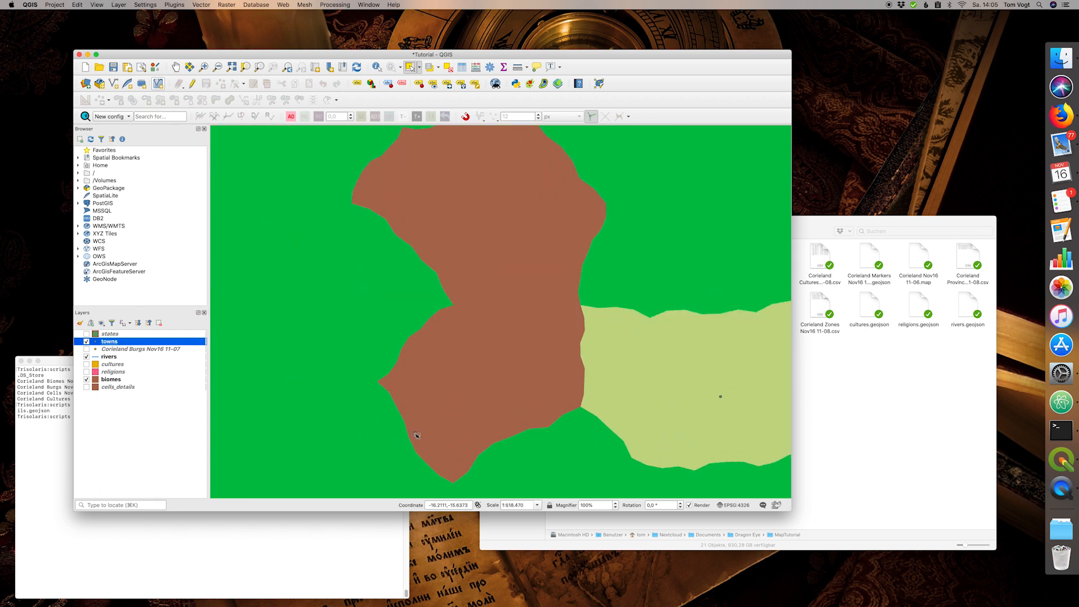
{"action": "left_click_drag", "start_coordinate": [430, 432], "coordinate": [441, 334]}
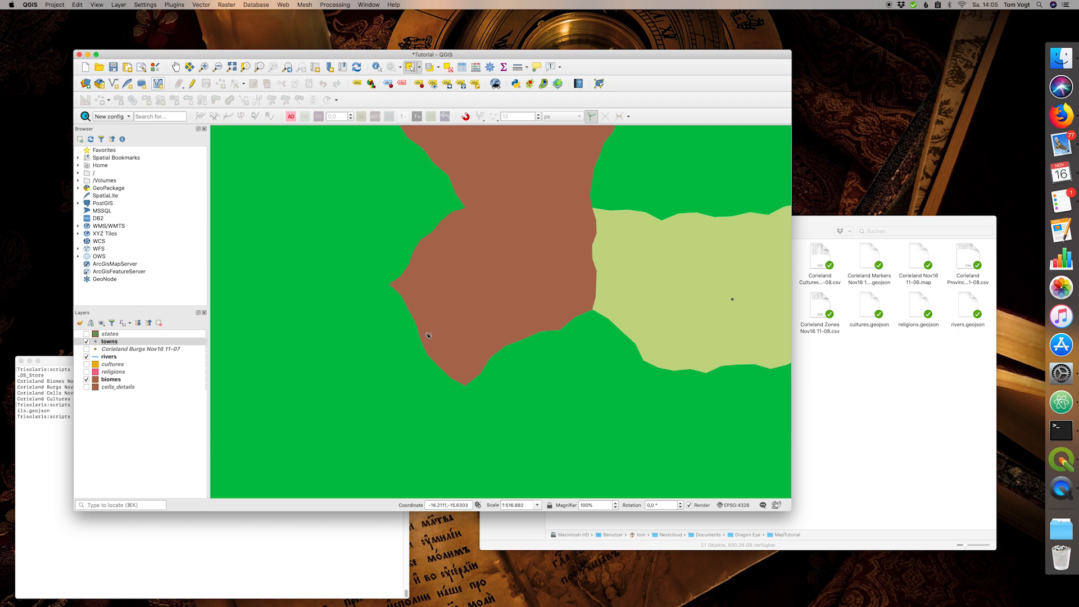
- Compare the towns layer with the original Corieland Burgs Nov16 11-07 layer by alternating their visibility, leaving only towns shown
{"action": "left_click", "coordinate": [169, 342]}
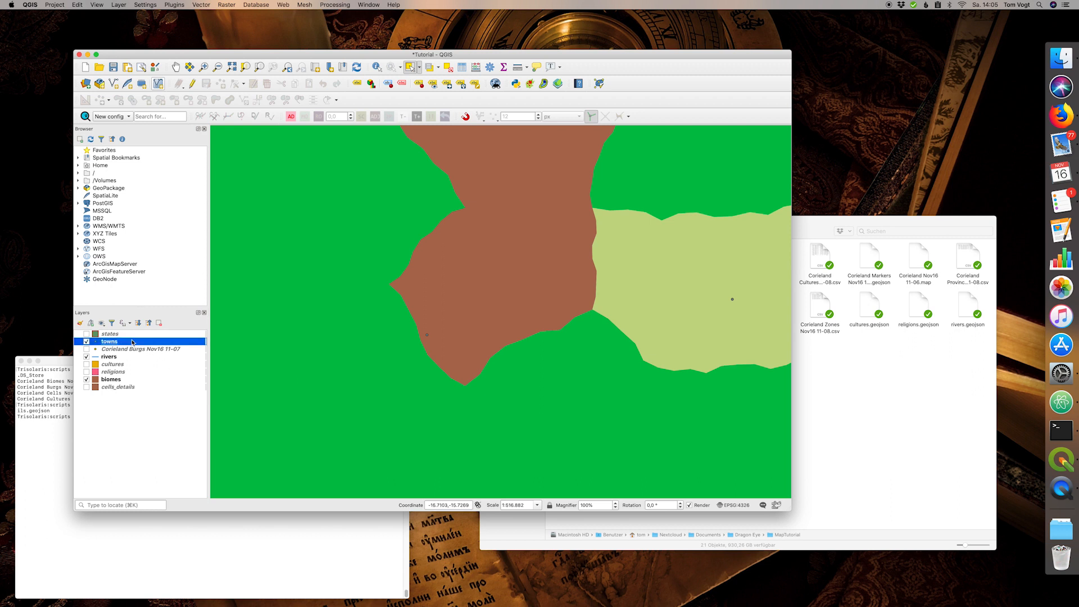
{"action": "left_click", "coordinate": [123, 349]}
{"action": "left_click", "coordinate": [87, 341]}
{"action": "left_click", "coordinate": [87, 349]}
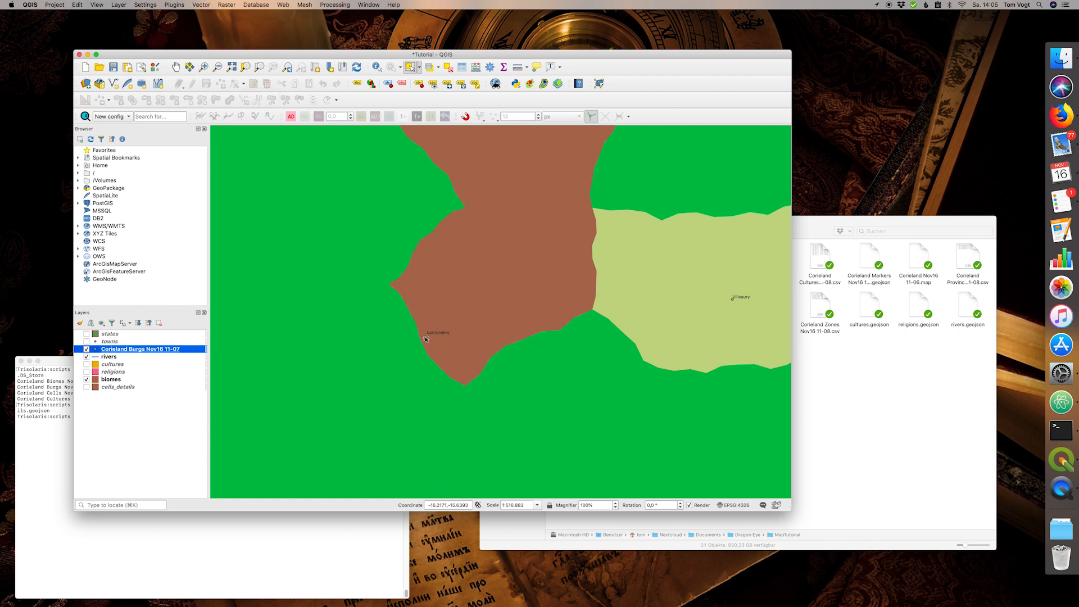
{"action": "left_click", "coordinate": [86, 350]}
{"action": "left_click", "coordinate": [86, 341]}
- Edit the towns layer to move the point on the brown biome patch's southwest edge slightly outward, save the edits and stop editing
{"action": "left_click", "coordinate": [116, 345]}
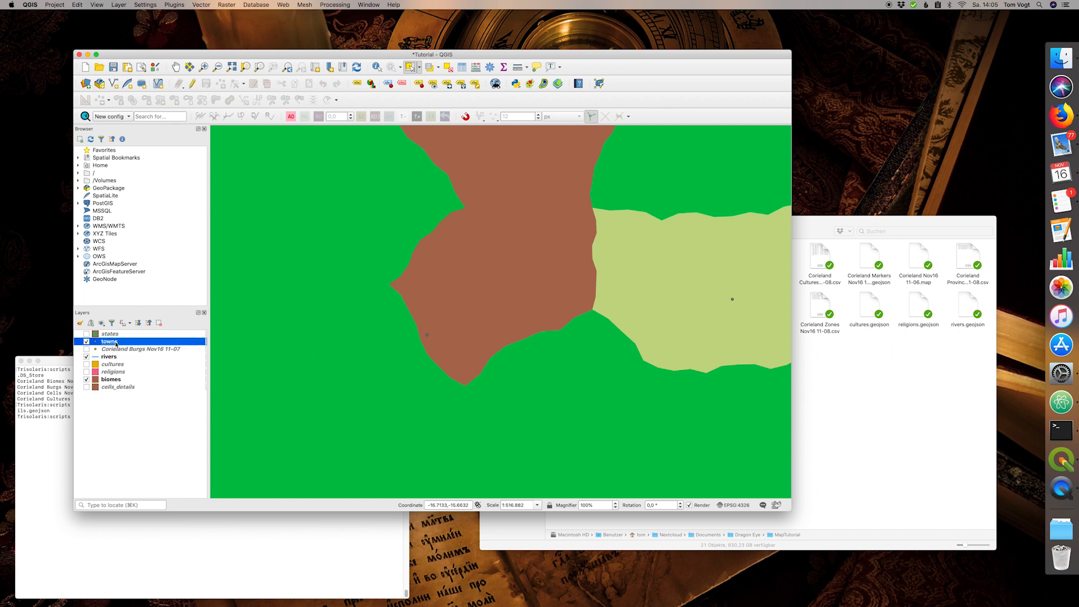
{"action": "left_click", "coordinate": [193, 83]}
{"action": "left_click", "coordinate": [235, 84]}
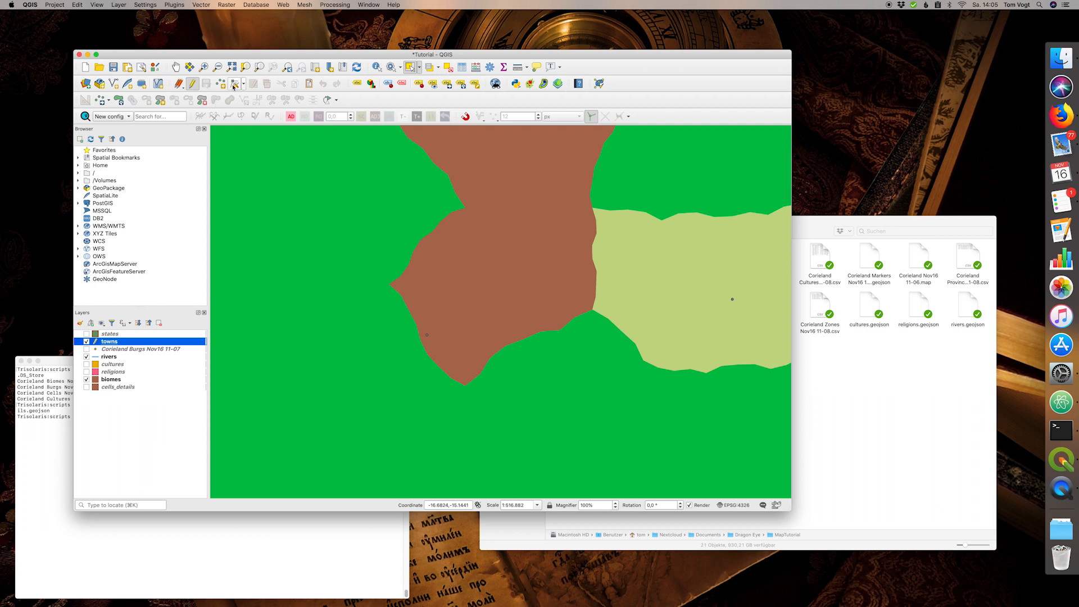
{"action": "left_click", "coordinate": [427, 335]}
{"action": "left_click", "coordinate": [418, 342]}
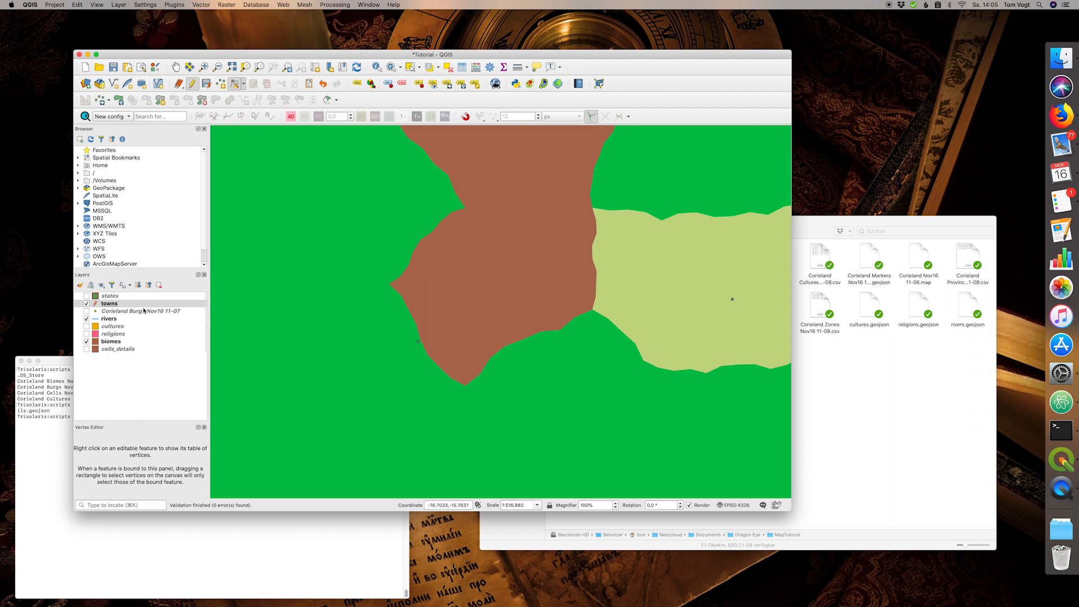
{"action": "left_click", "coordinate": [207, 84]}
{"action": "left_click", "coordinate": [193, 84]}
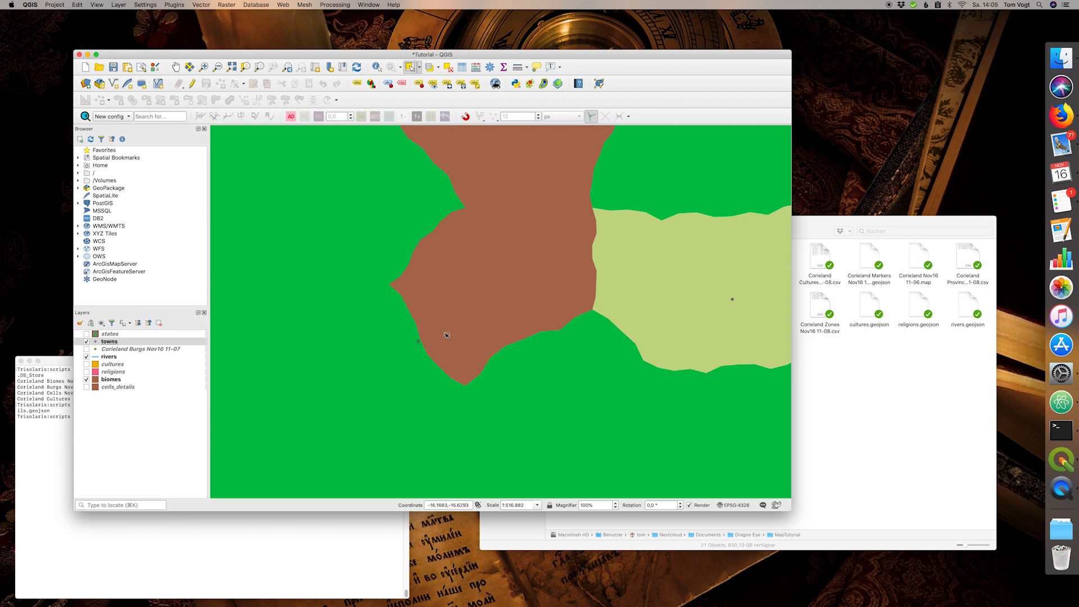
- Remove the original Corieland Burgs Nov16 11-07 layer from the project, keeping the towns layer
{"action": "scroll", "coordinate": [455, 243], "scroll_direction": "down", "scroll_amount": 3}
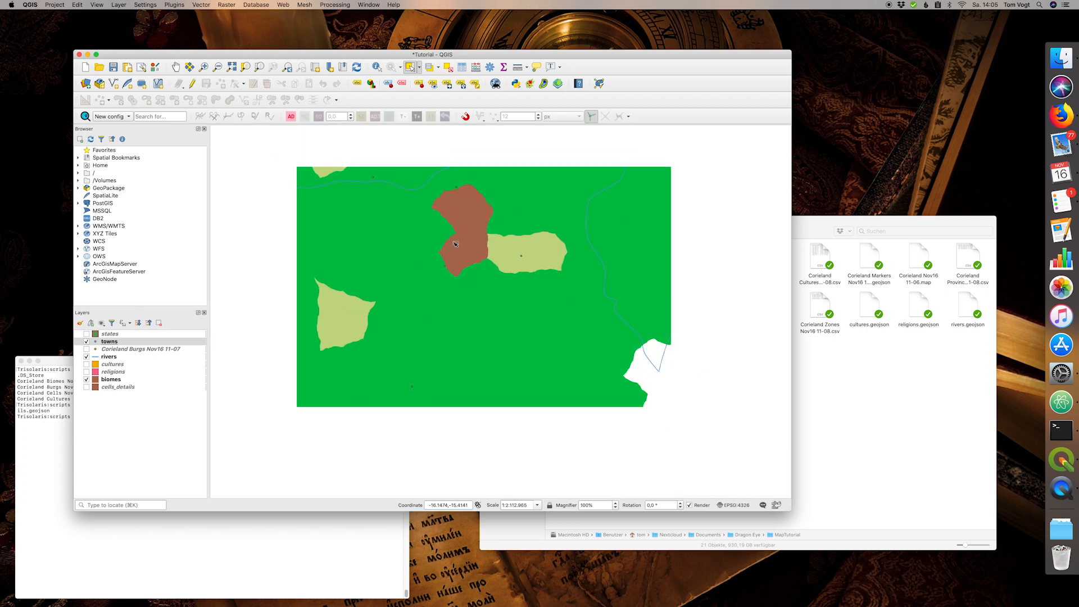
{"action": "left_click_drag", "start_coordinate": [368, 316], "coordinate": [501, 295]}
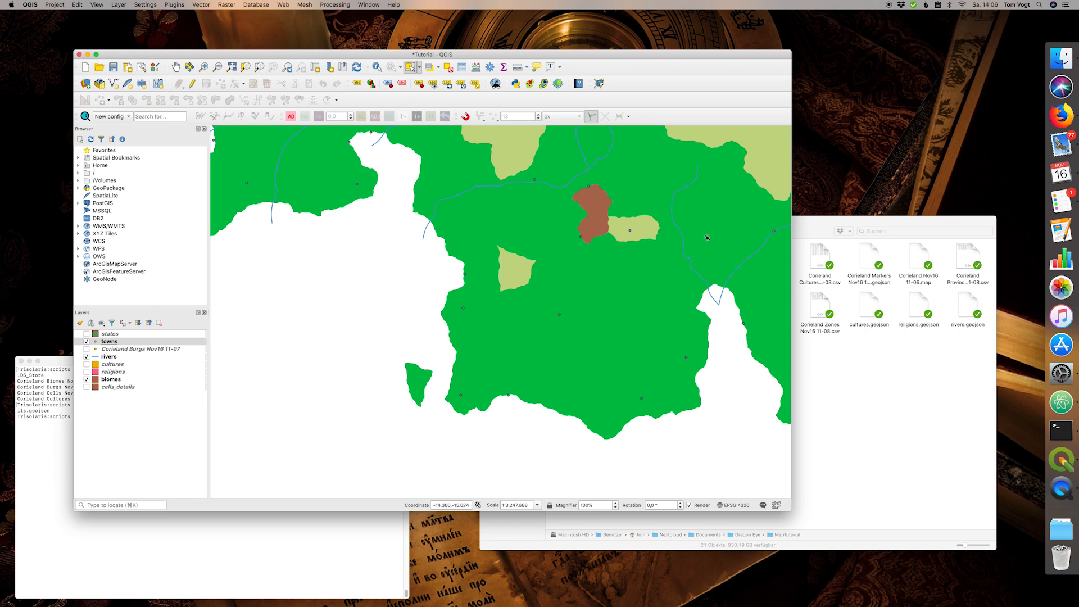
{"action": "left_click_drag", "start_coordinate": [707, 237], "coordinate": [462, 293]}
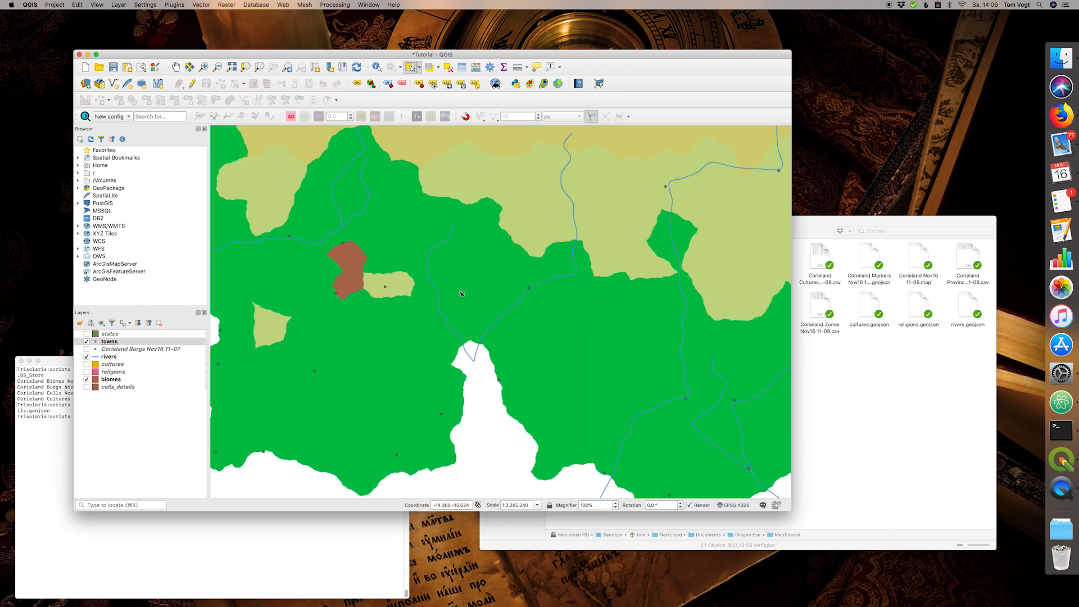
{"action": "left_click", "coordinate": [160, 350]}
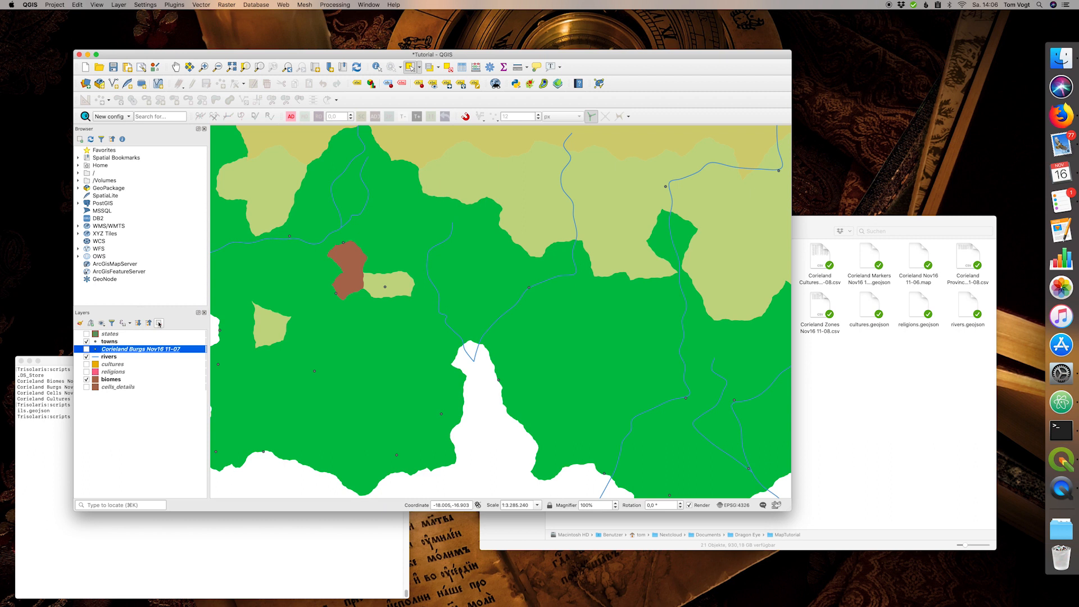
{"action": "left_click", "coordinate": [159, 323]}
{"action": "left_click", "coordinate": [460, 289]}
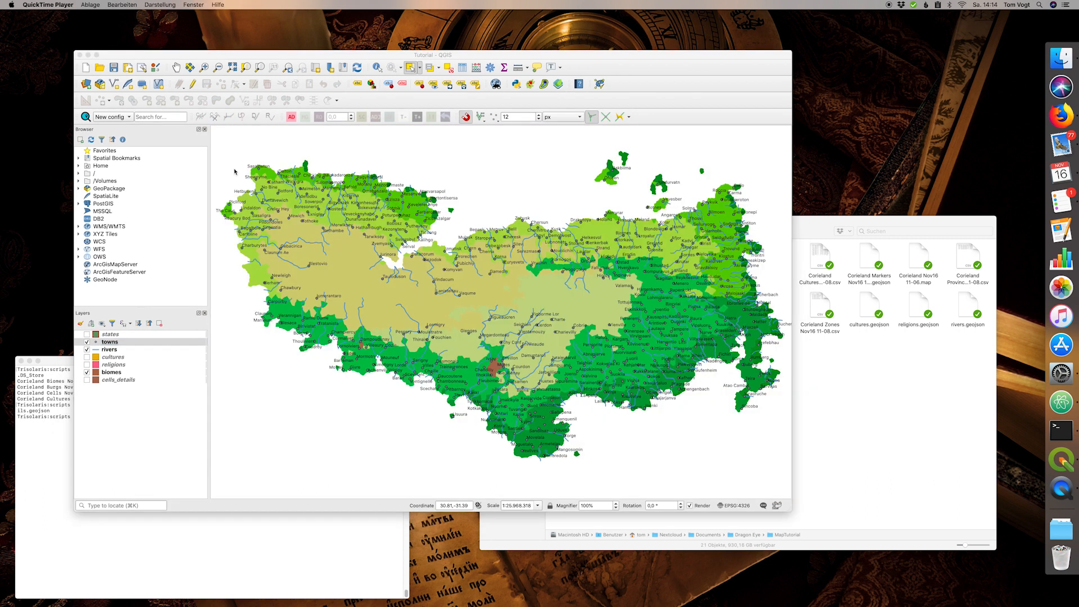
- Add Corieland Routes Nov16 11-07.geojson from the MapTutorial folder as a vector layer
{"action": "left_click", "coordinate": [298, 144]}
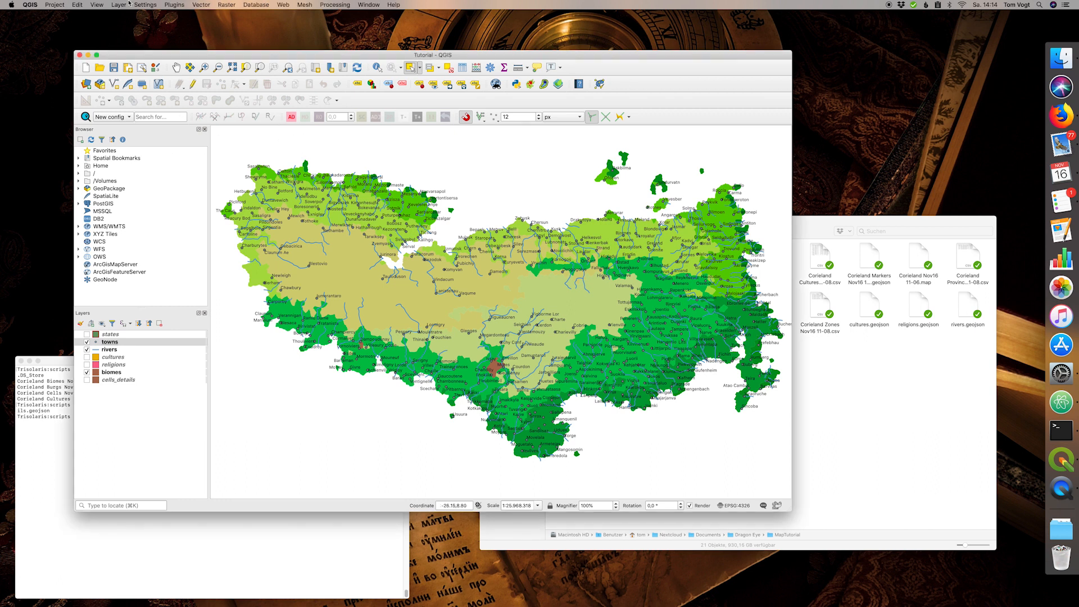
{"action": "left_click", "coordinate": [121, 4]}
{"action": "mouse_move", "coordinate": [168, 33]}
{"action": "left_click", "coordinate": [247, 32]}
{"action": "left_click", "coordinate": [637, 255]}
{"action": "left_click", "coordinate": [498, 325]}
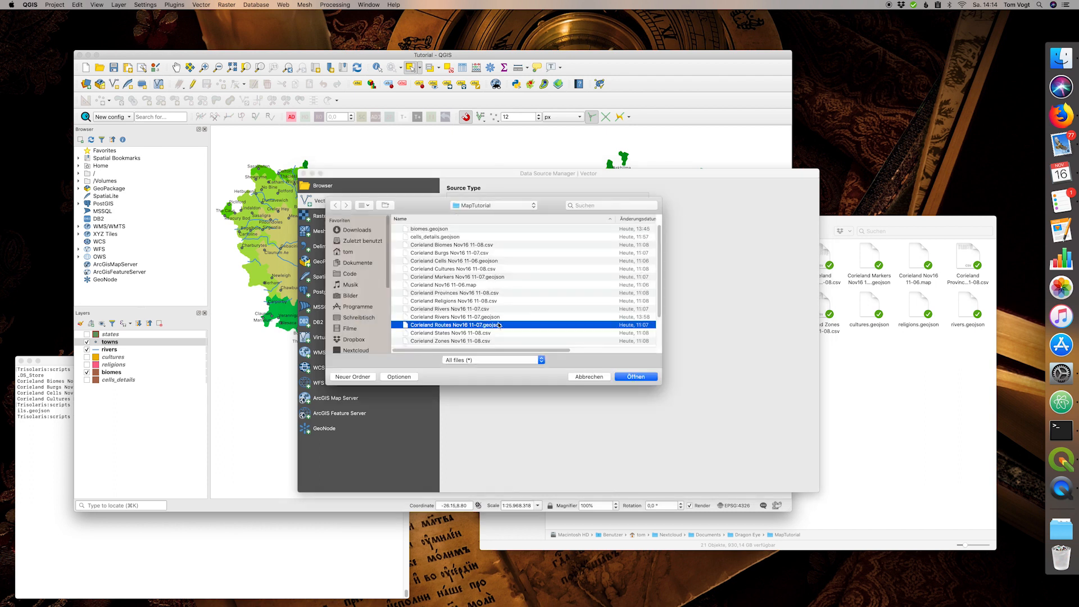
{"action": "left_click", "coordinate": [621, 377]}
{"action": "left_click", "coordinate": [604, 292]}
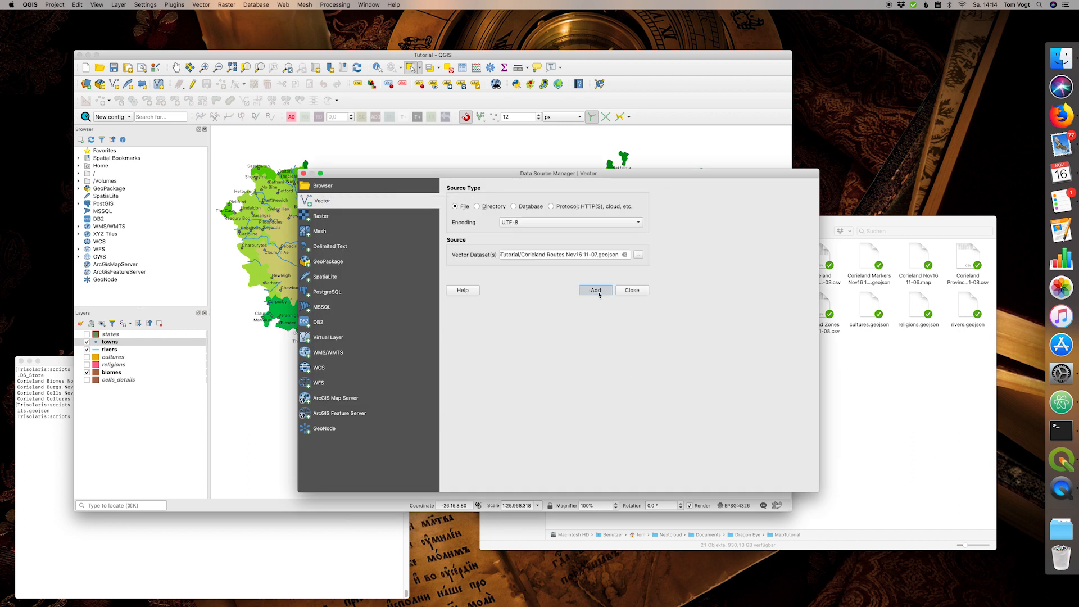
{"action": "left_click", "coordinate": [642, 291]}
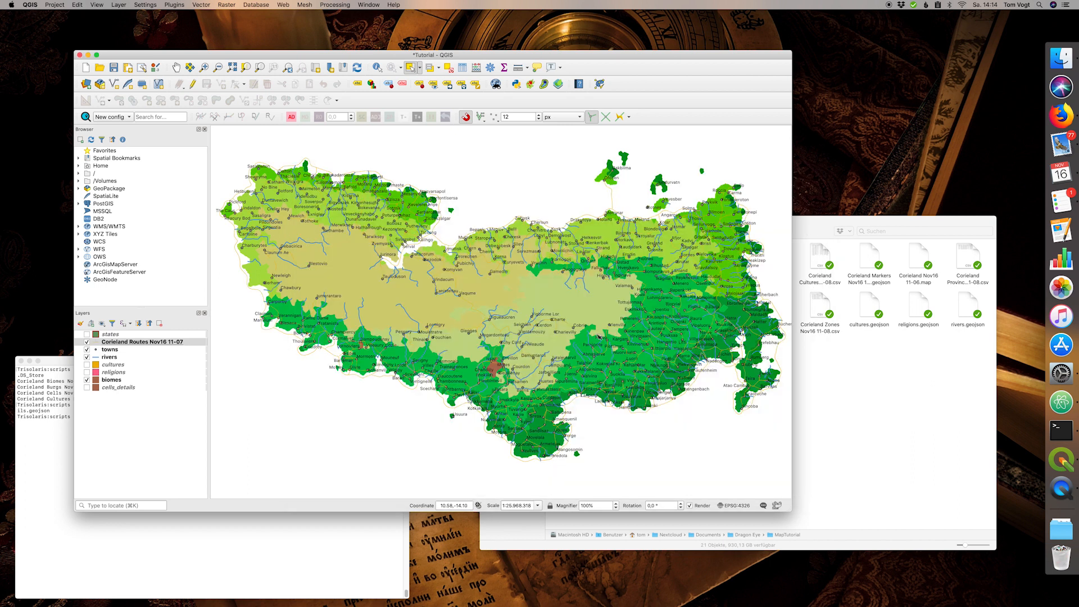
- Style the Corieland Routes Nov16 11-07 layer with the topo road line symbol and accept the layer properties
{"action": "double_click", "coordinate": [113, 342]}
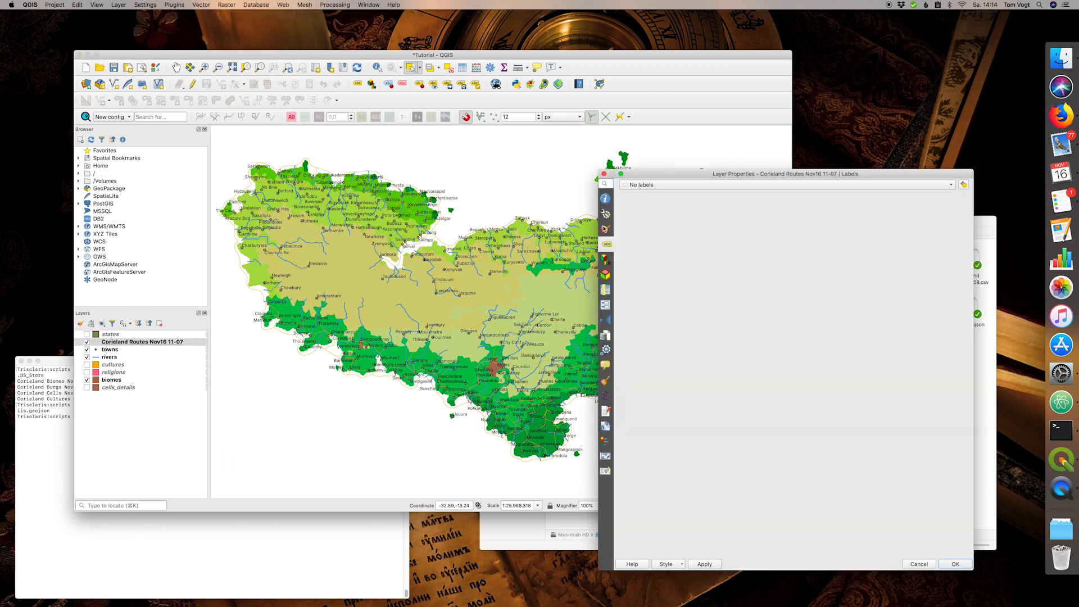
{"action": "left_click", "coordinate": [605, 229]}
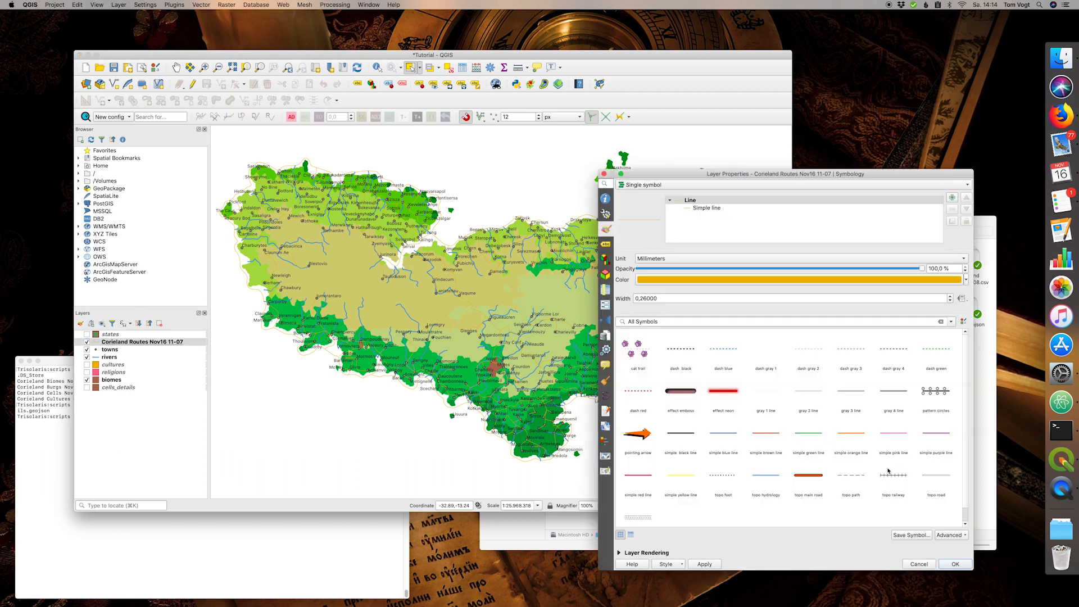
{"action": "left_click", "coordinate": [852, 477]}
{"action": "left_click", "coordinate": [924, 480]}
{"action": "left_click", "coordinate": [705, 563]}
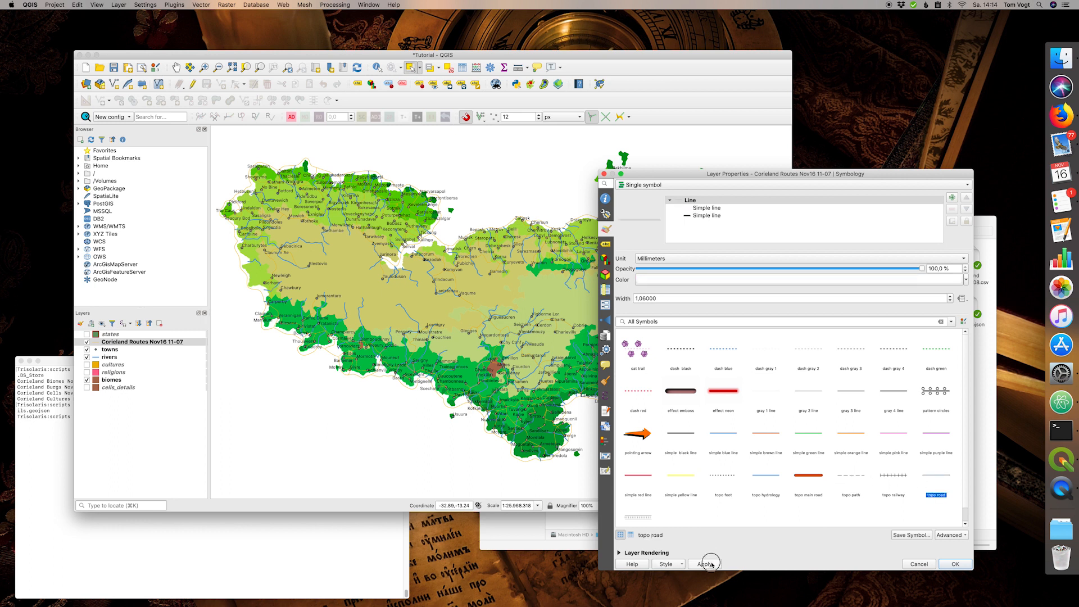
{"action": "left_click", "coordinate": [955, 564]}
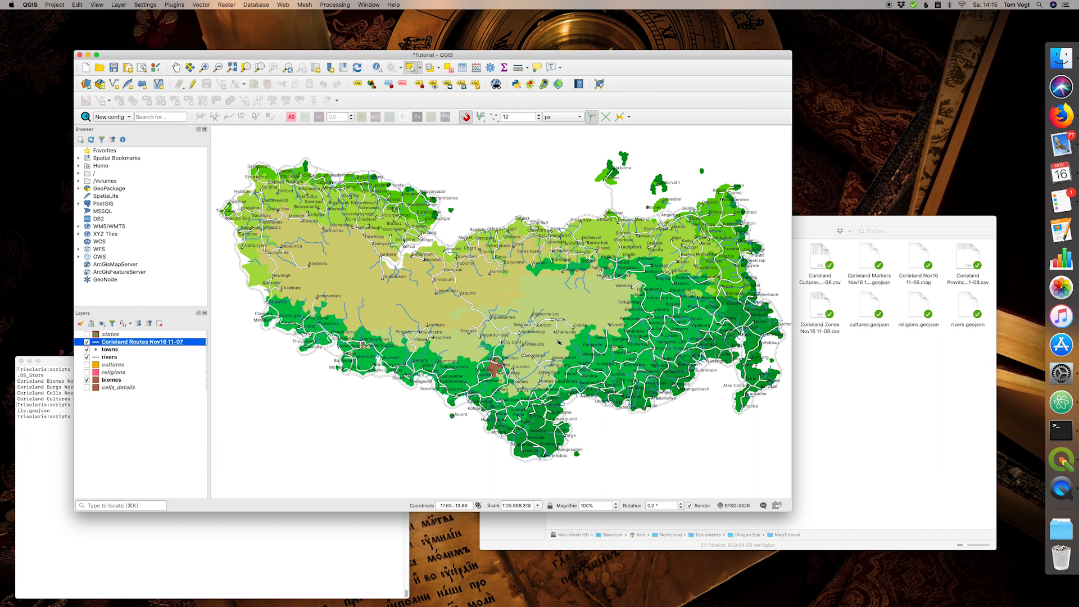
- Show the states layer briefly to view it together with the routes, and hide it again
{"action": "left_click", "coordinate": [86, 335]}
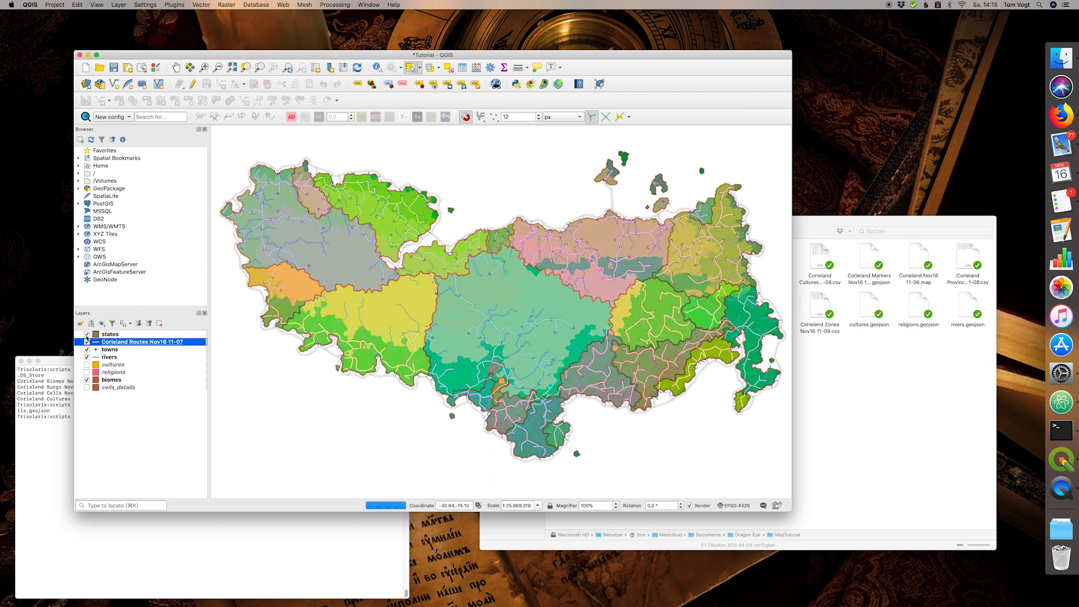
{"action": "left_click", "coordinate": [87, 334]}
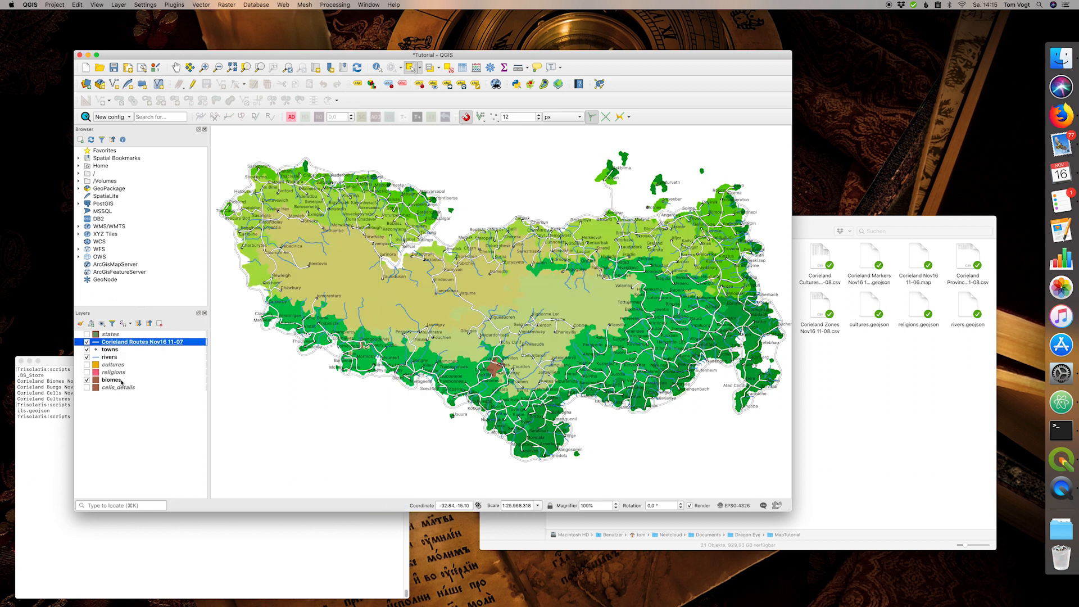